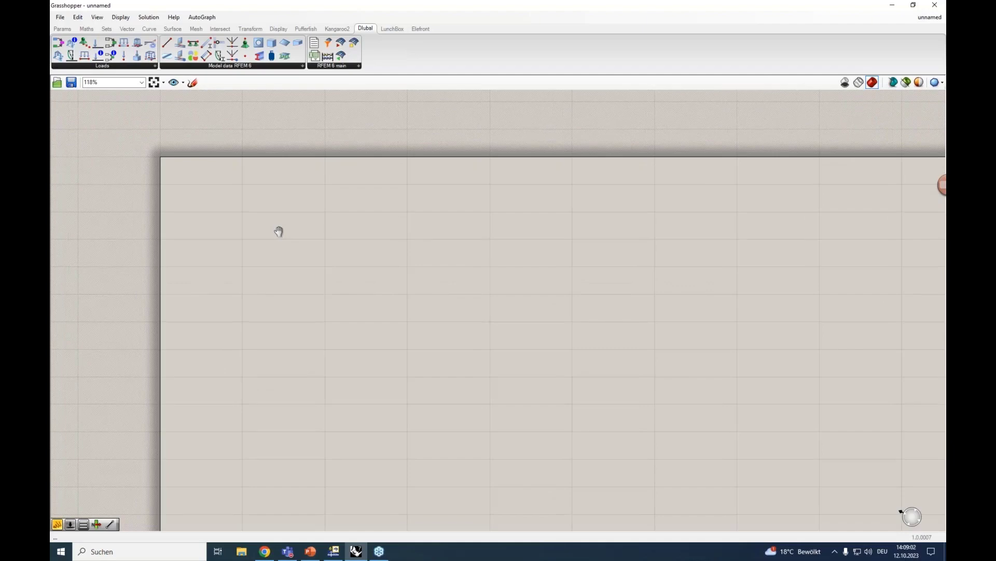
Try out a Construct Point component on the blank canvas and delete it again
left_click(93, 31)
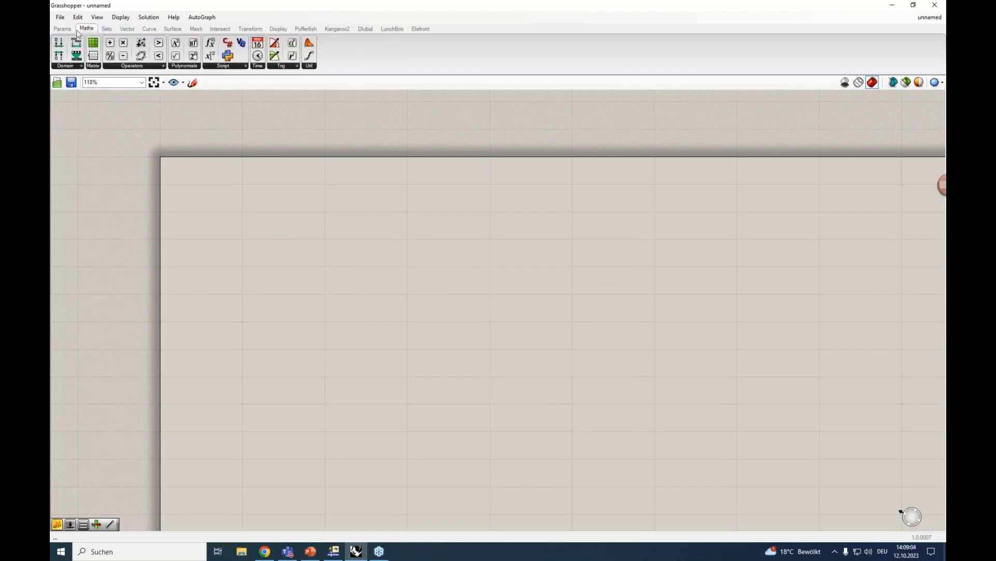
left_click(106, 29)
left_click(127, 29)
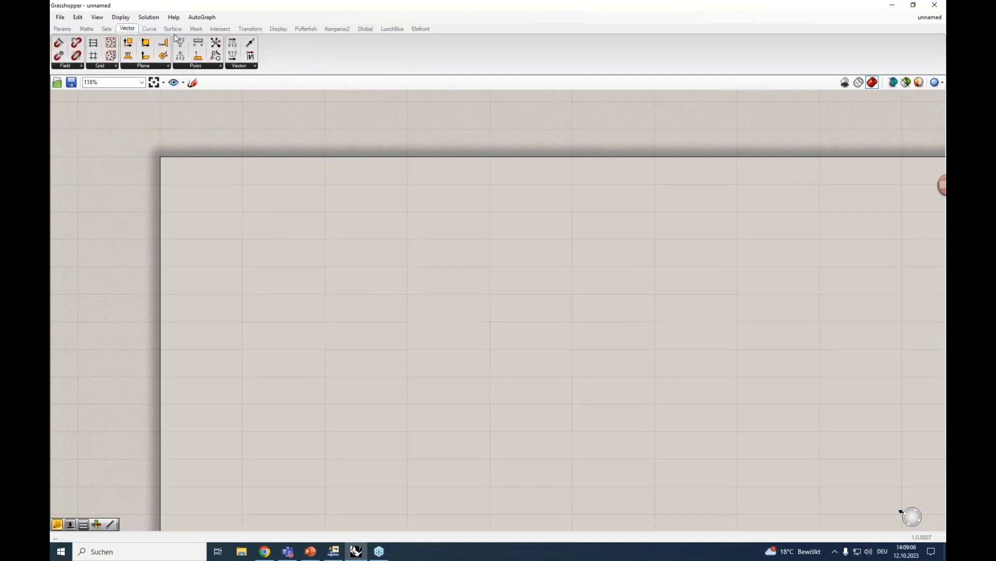
left_click_drag(180, 45, 287, 239)
scroll(287, 244, "up", 4)
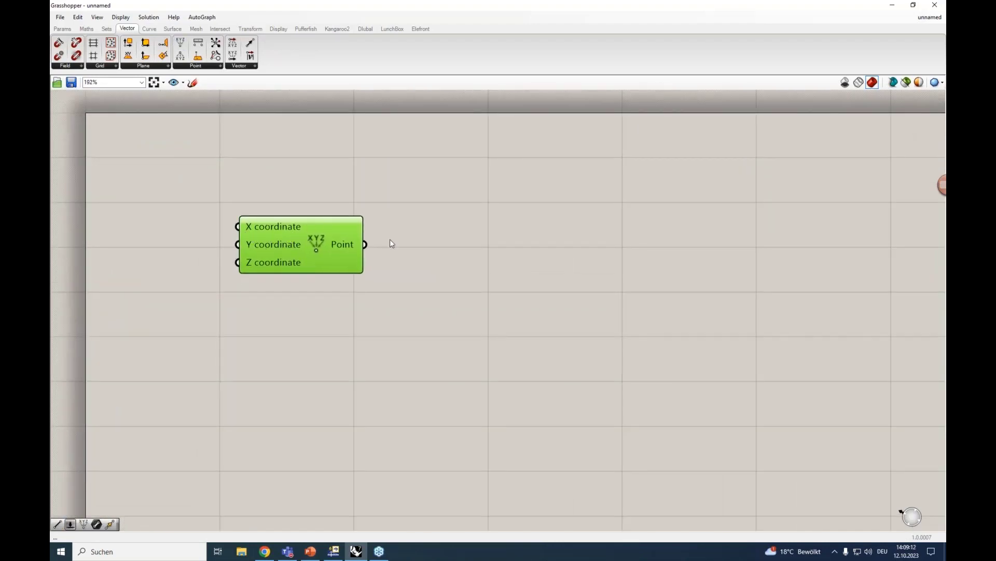
left_click_drag(365, 246, 641, 249)
scroll(504, 258, "down", 2)
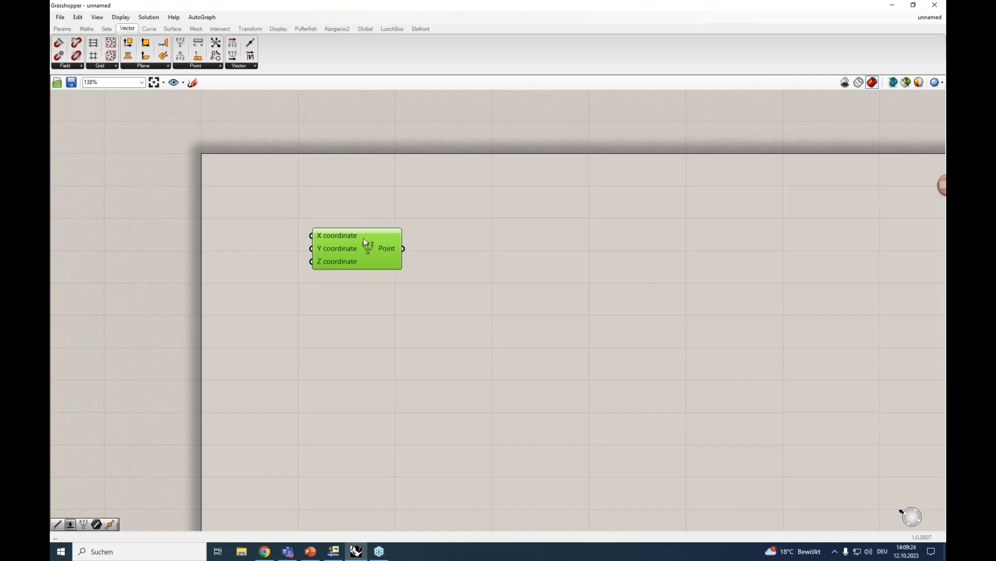
key("Delete")
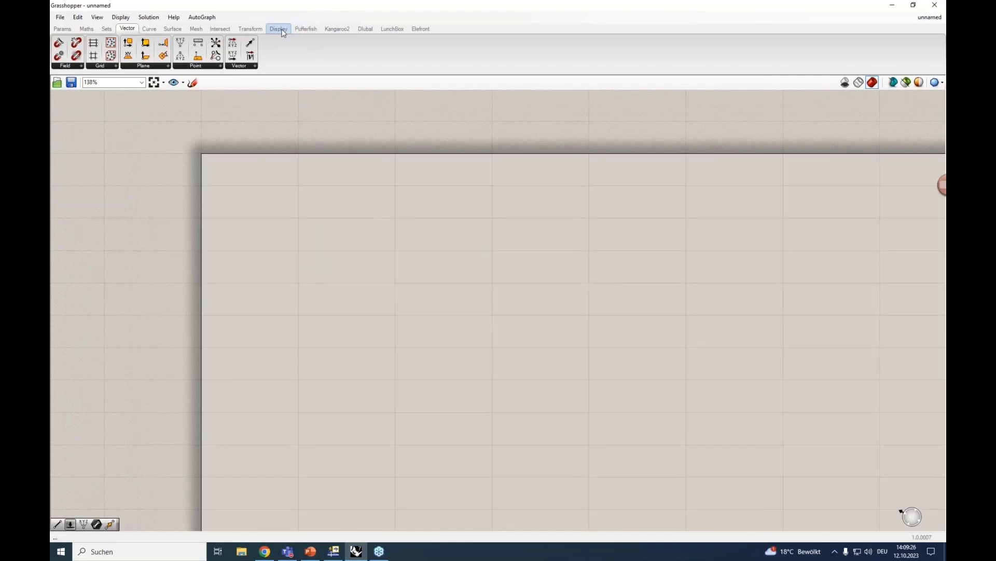
Look through the Dlubal components for RFEM 6 model data, loads and the main RFEM 6 functions
left_click(370, 30)
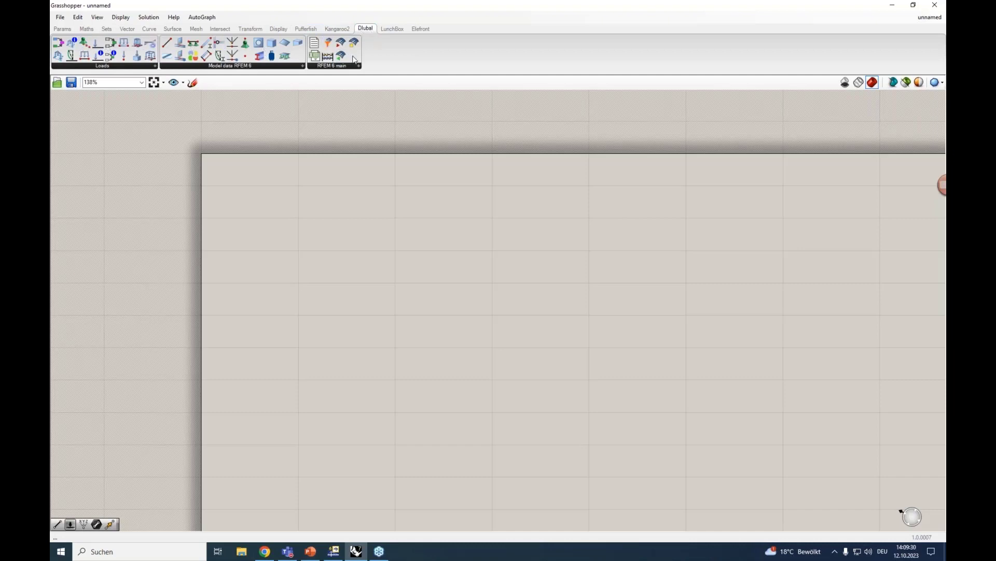
left_click(240, 68)
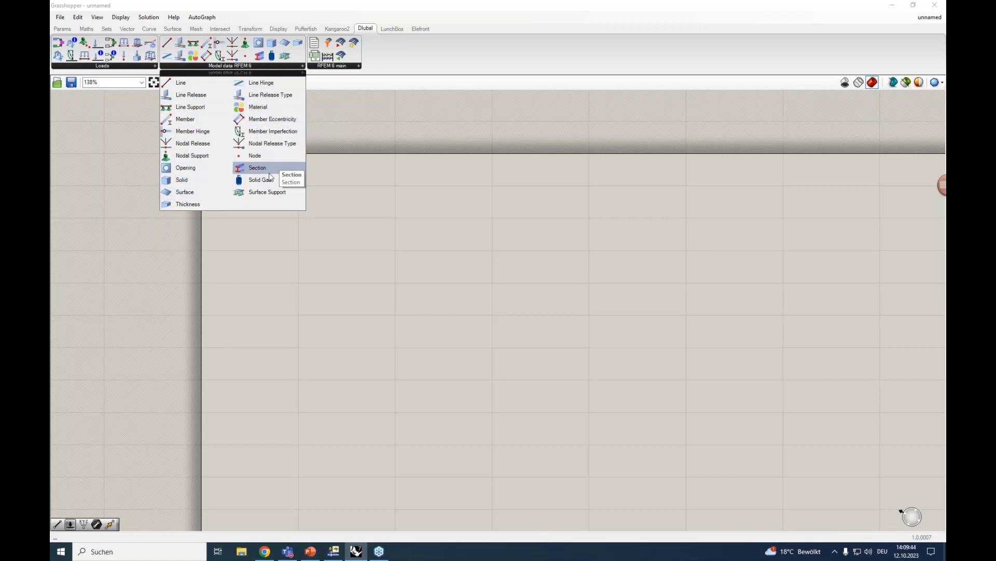
left_click(140, 67)
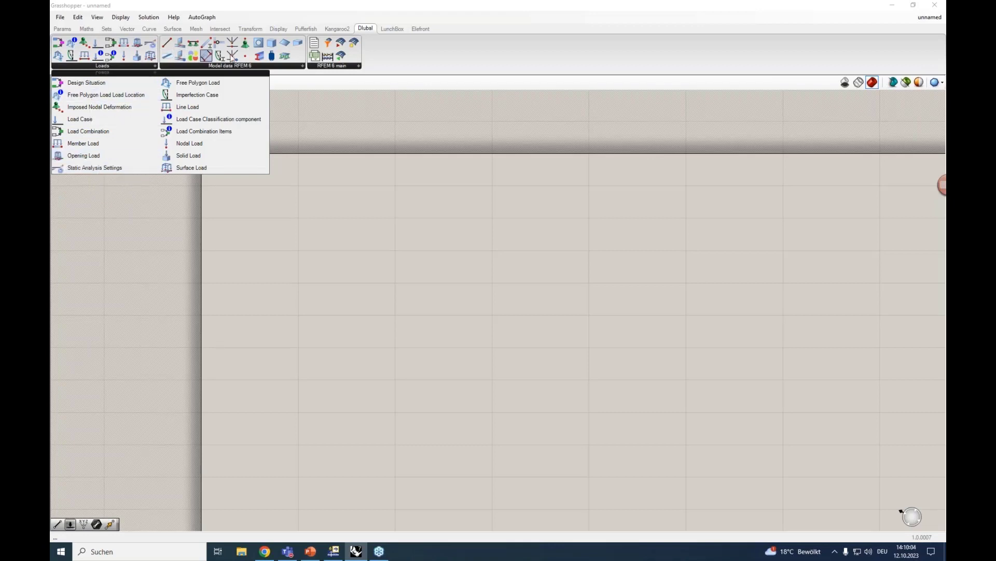
left_click(322, 66)
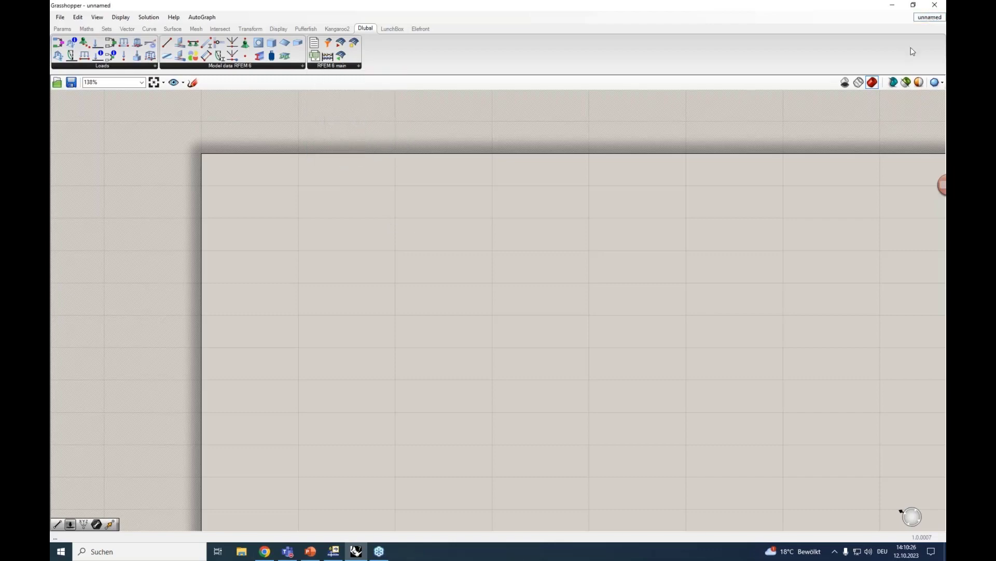
Switch to the "2023-10-12_Introduction to RFEM 6 Interface with Grasshopper" definition and examine its GH Geometry and RFEM Model Data groups
left_click(930, 18)
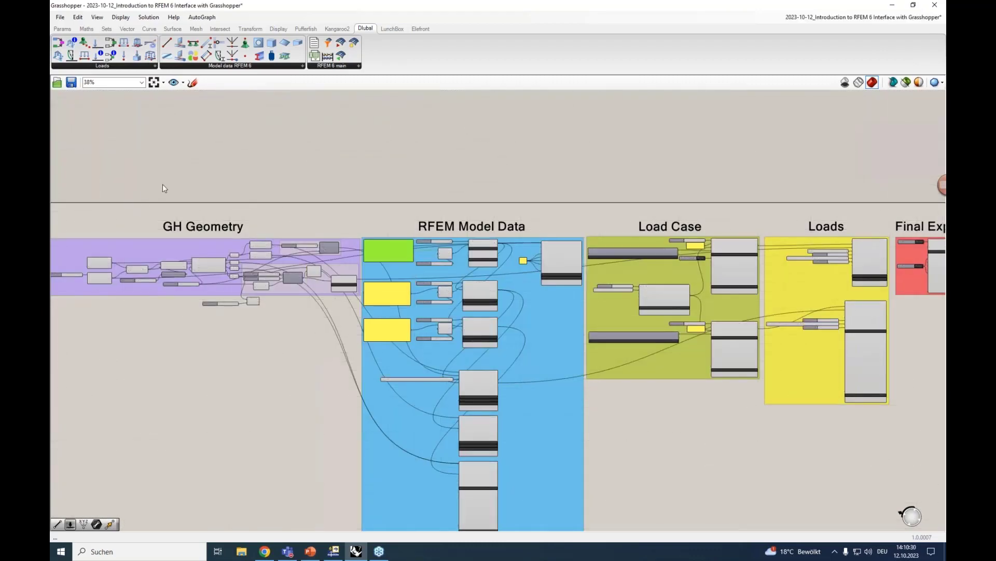
right_click_drag(167, 182, 314, 164)
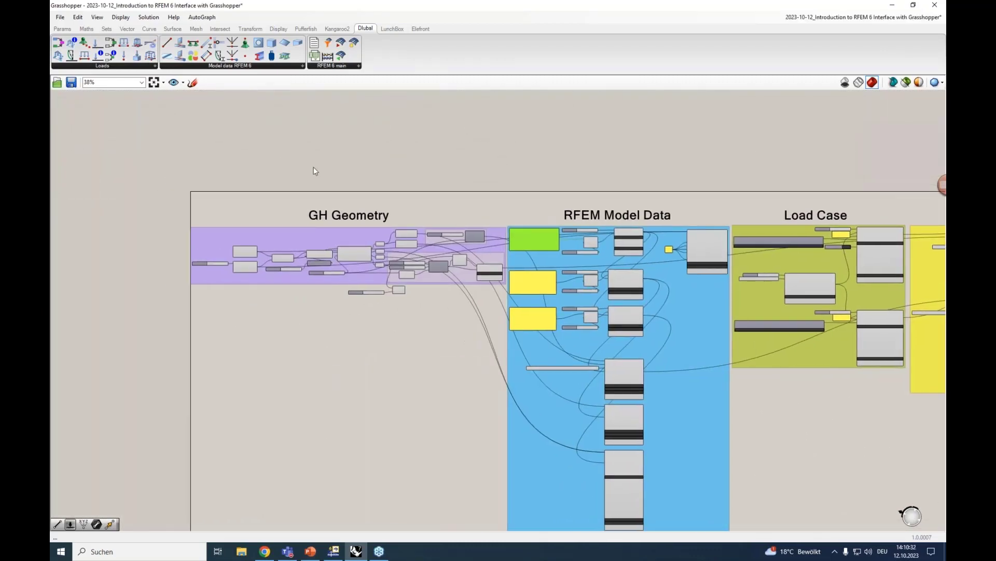
scroll(315, 220, "up", 4)
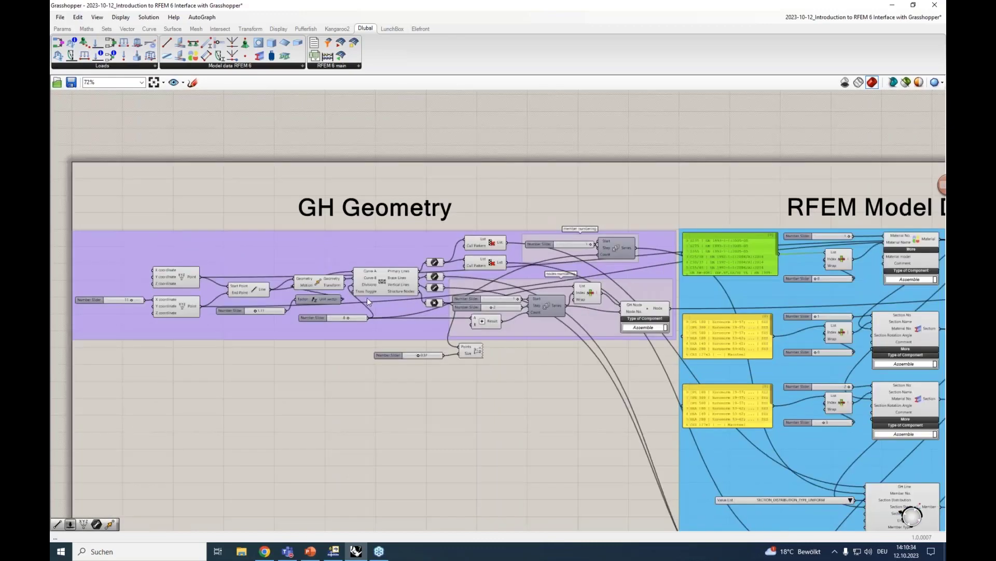
right_click_drag(530, 209, 400, 183)
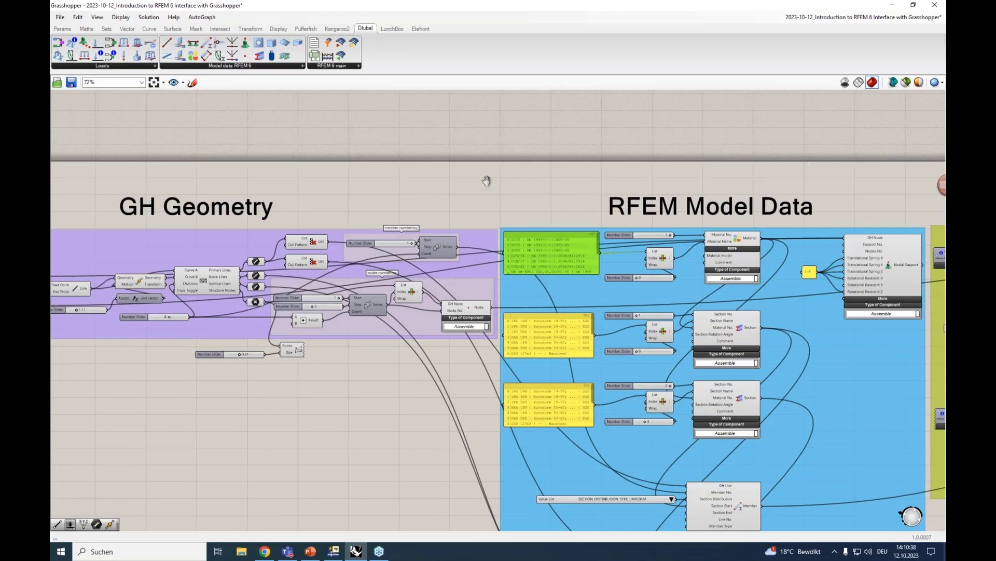
right_click_drag(484, 180, 246, 176)
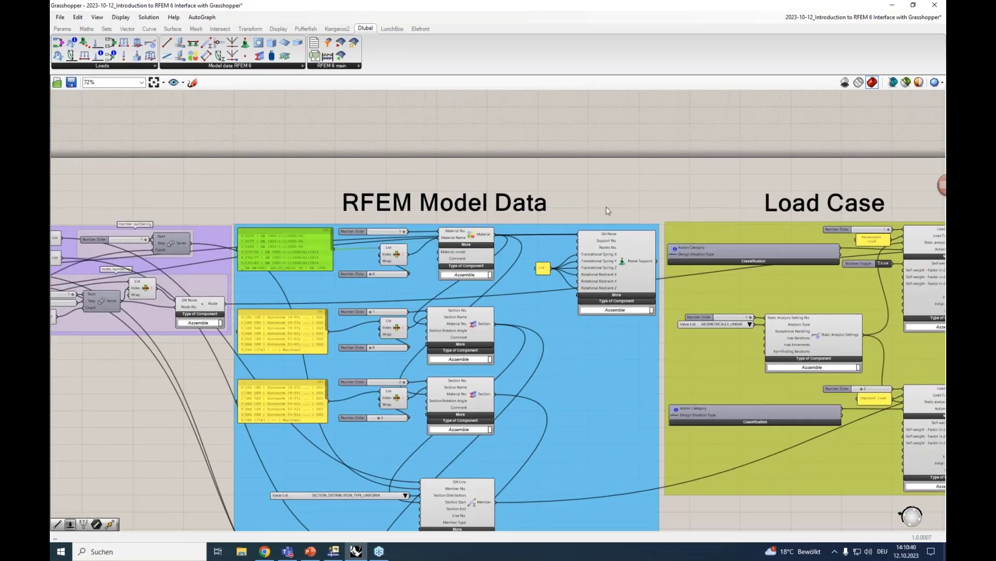
right_click_drag(606, 206, 506, 161)
right_click_drag(614, 179, 550, 174)
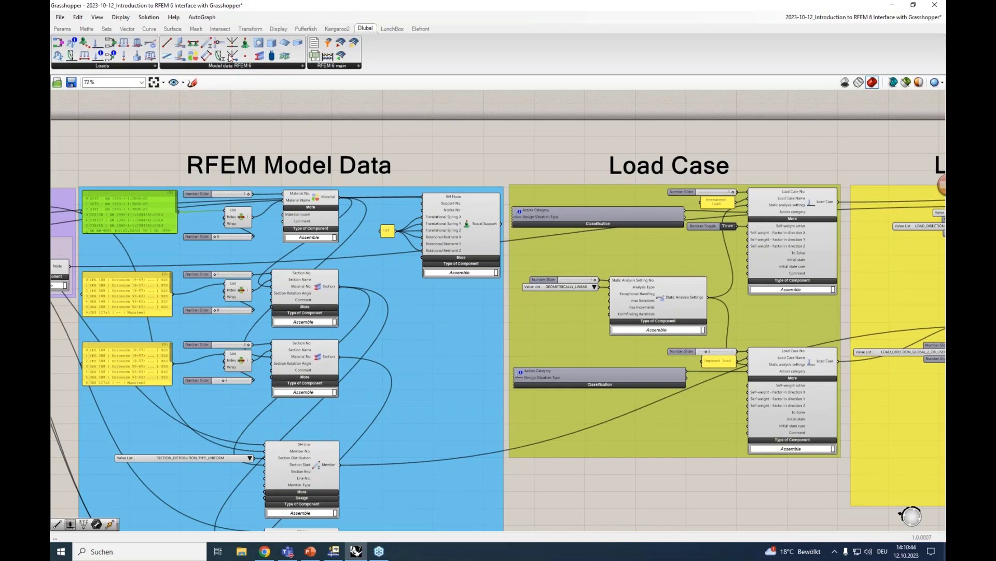
Examine the Loads and Final Export groups of the example definition
scroll(550, 153, "down", 2)
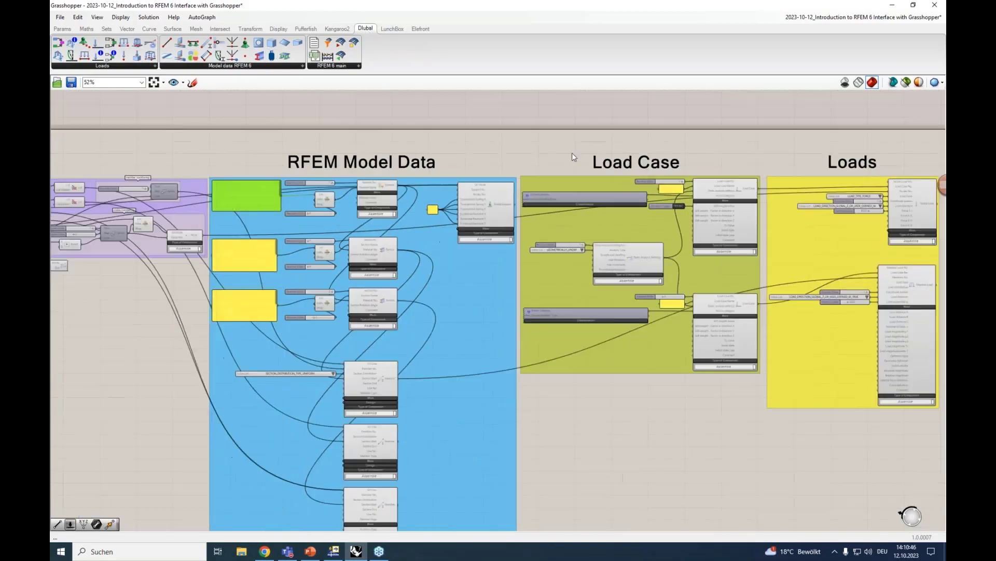
right_click_drag(591, 149, 233, 163)
scroll(546, 158, "up", 3)
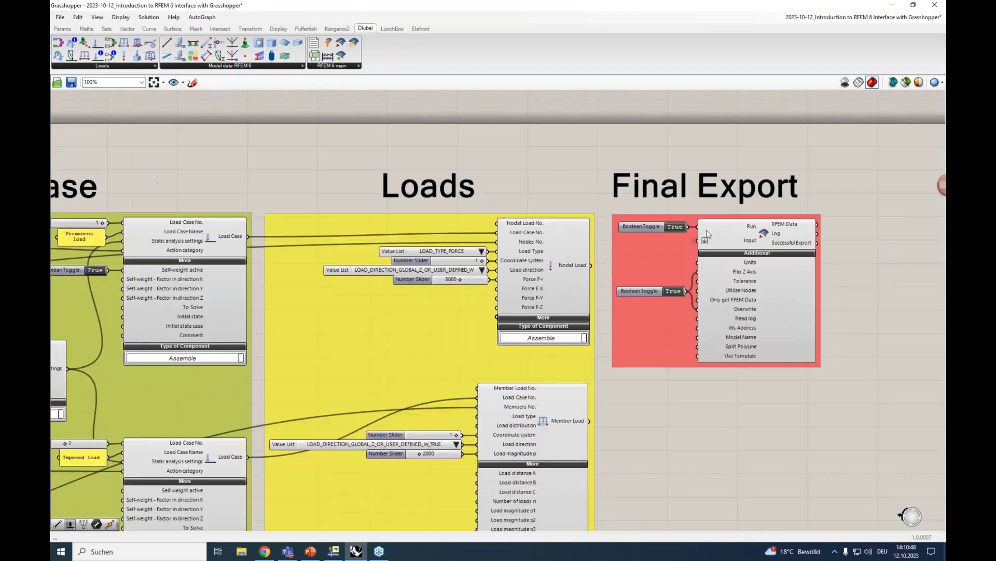
scroll(543, 177, "down", 3)
right_click_drag(531, 172, 741, 170)
scroll(245, 189, "up", 3)
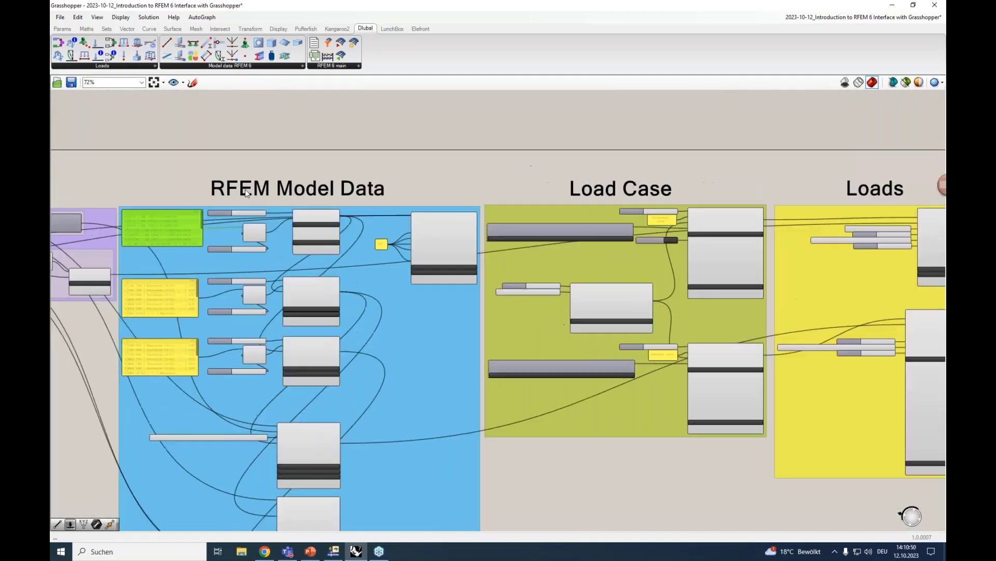
Inspect the material, section, nodal support and member components in the RFEM Model Data group
right_click_drag(307, 204, 506, 148)
scroll(514, 156, "up", 1)
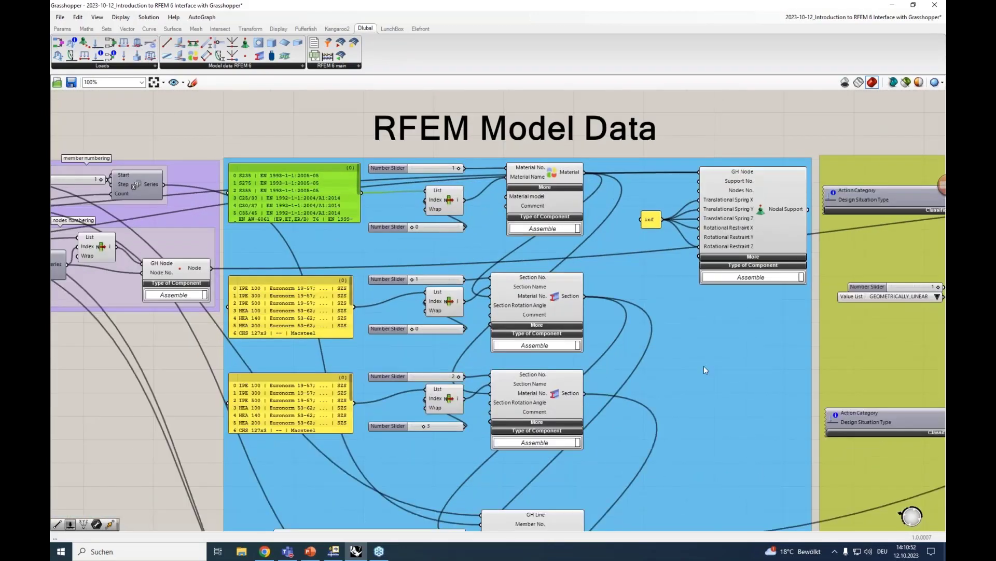
right_click_drag(678, 318, 564, 93)
scroll(443, 343, "down", 2)
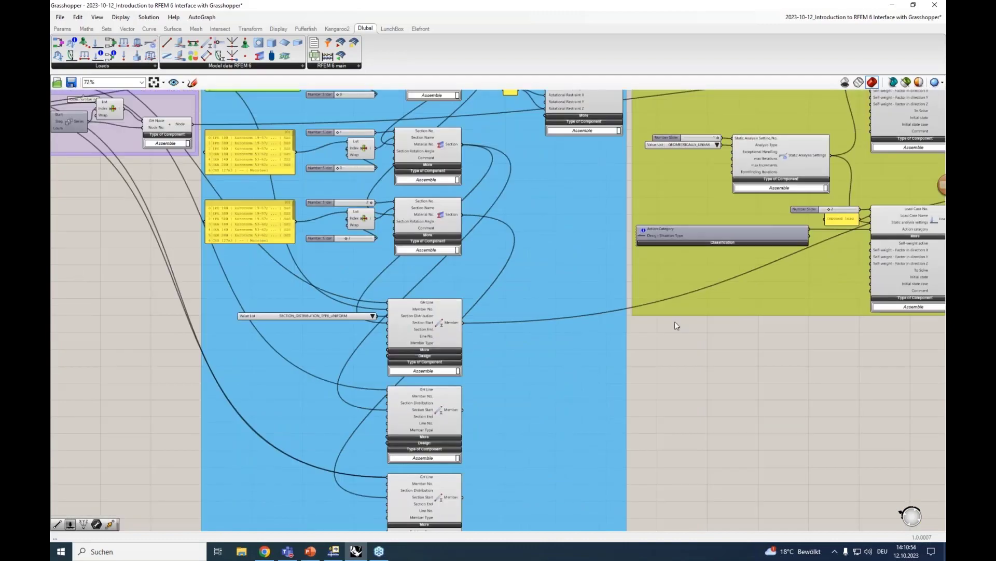
right_click_drag(676, 322, 590, 485)
scroll(531, 246, "up", 2)
Review the Load Case and Loads components up to Final Export, and the GH Geometry group of the example definition
right_click_drag(492, 151, 418, 147)
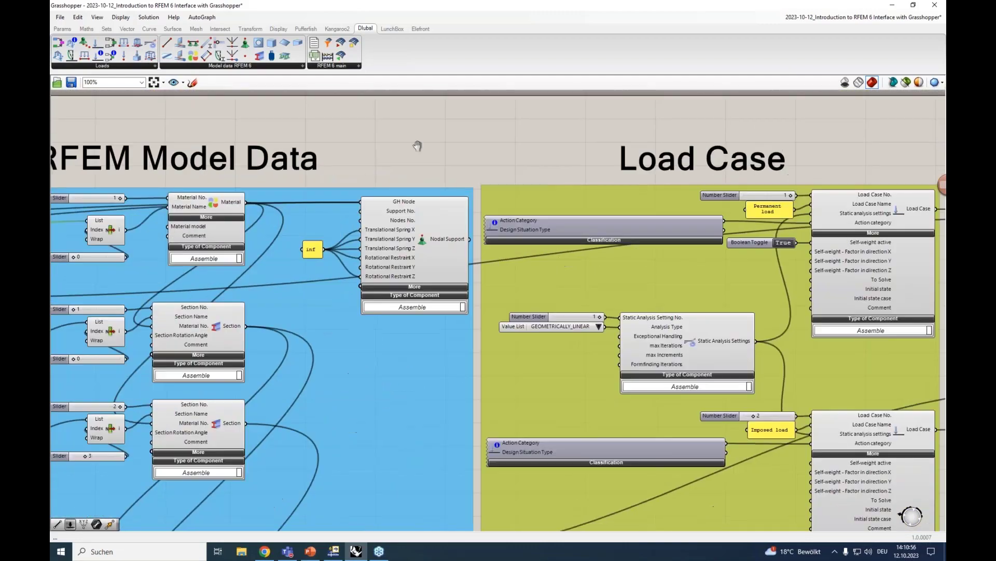
right_click_drag(578, 160, 371, 136)
scroll(571, 159, "down", 1)
right_click_drag(736, 143, 466, 136)
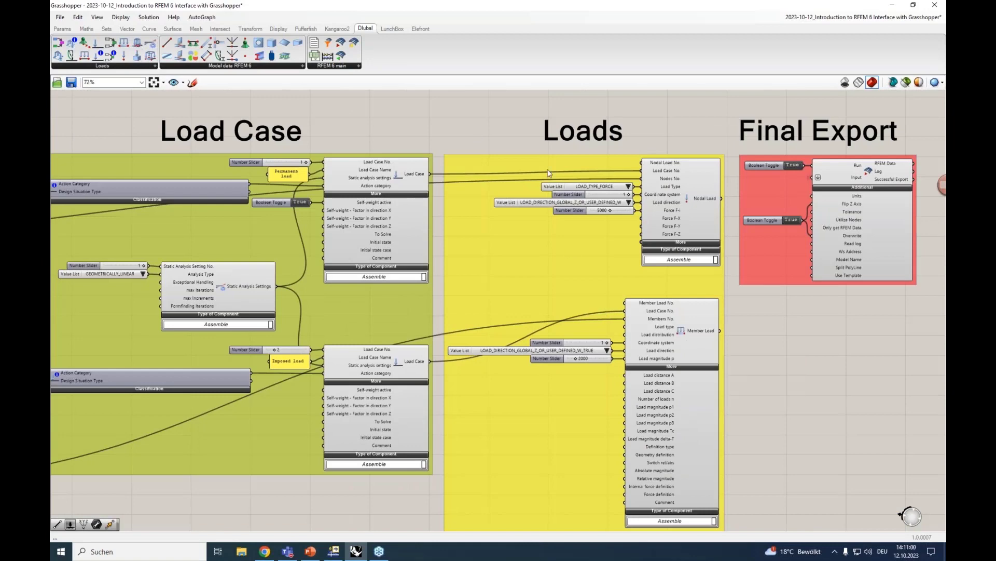
scroll(571, 176, "down", 2)
right_click_drag(696, 283, 378, 338)
scroll(347, 255, "up", 3)
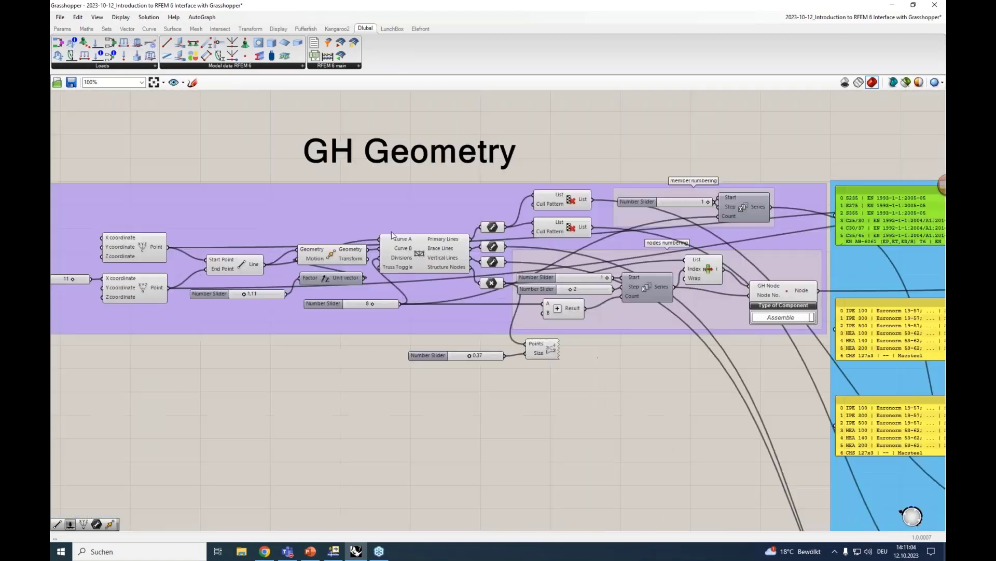
scroll(566, 184, "down", 1)
Switch back to the empty unnamed definition
left_click(903, 19)
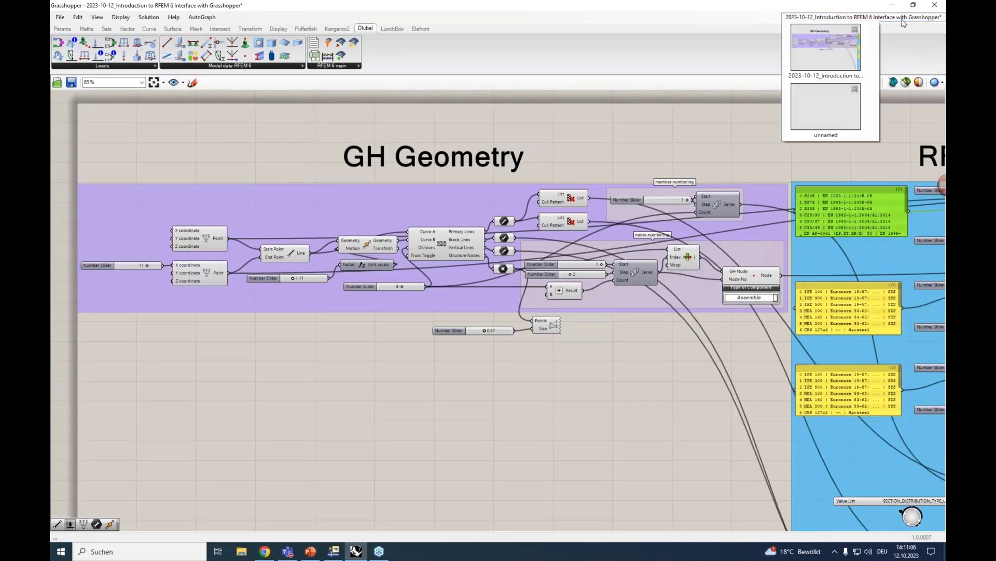
left_click(839, 111)
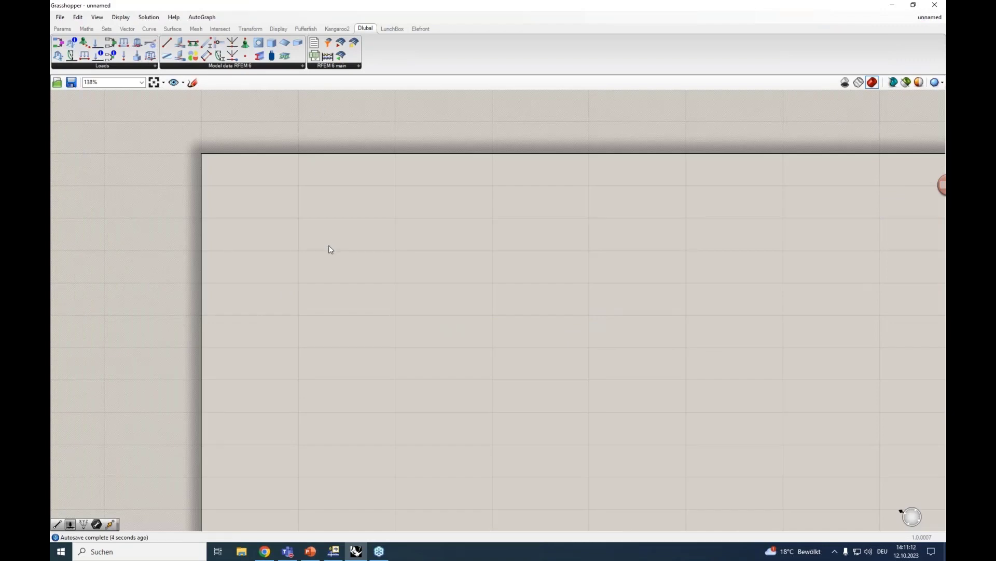
scroll(328, 245, "down", 1)
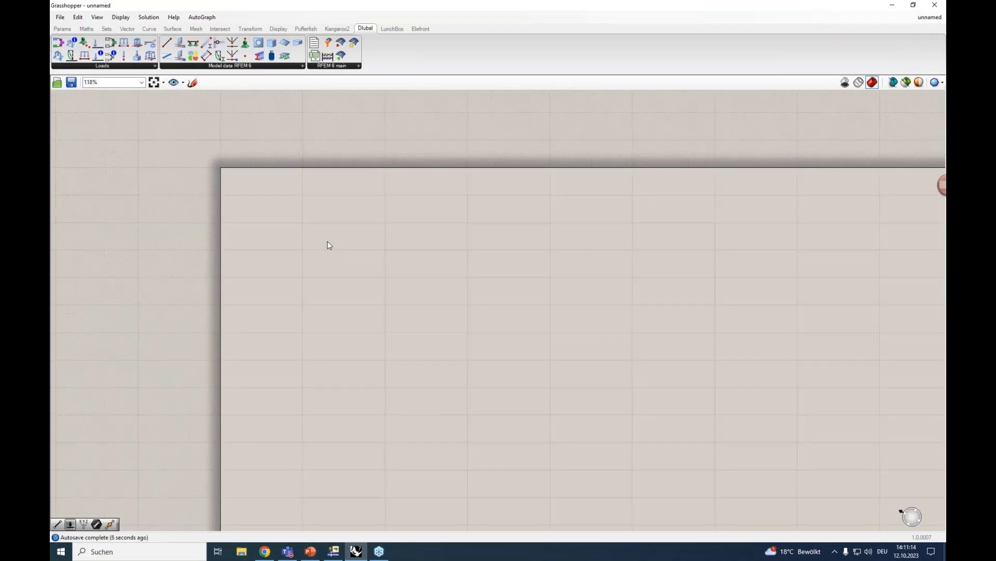
scroll(328, 245, "down", 4)
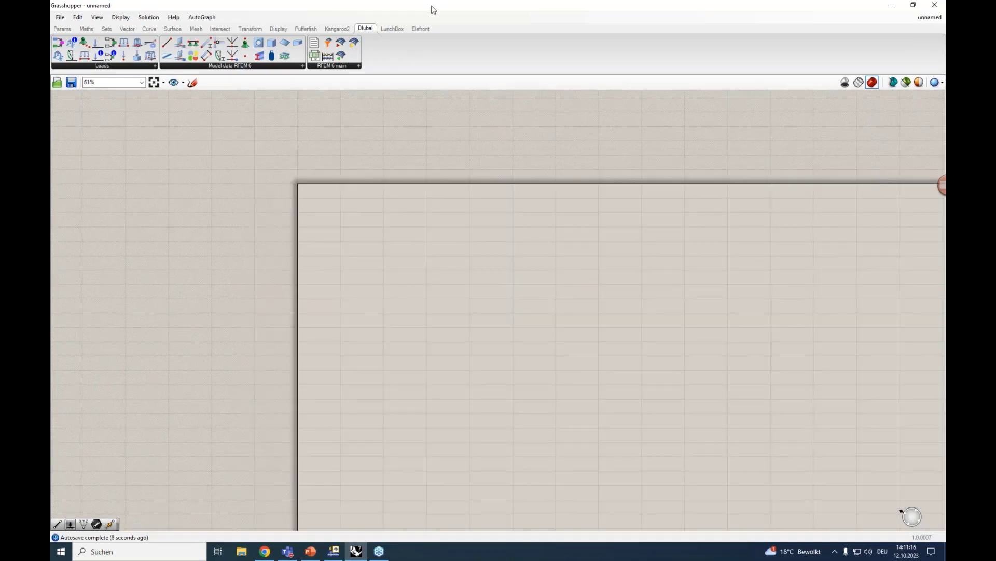
Arrange the Grasshopper window beside the Rhino viewports at half the screen width, with the origin and an empty canvas area in view
left_click_drag(434, 9, 946, 37)
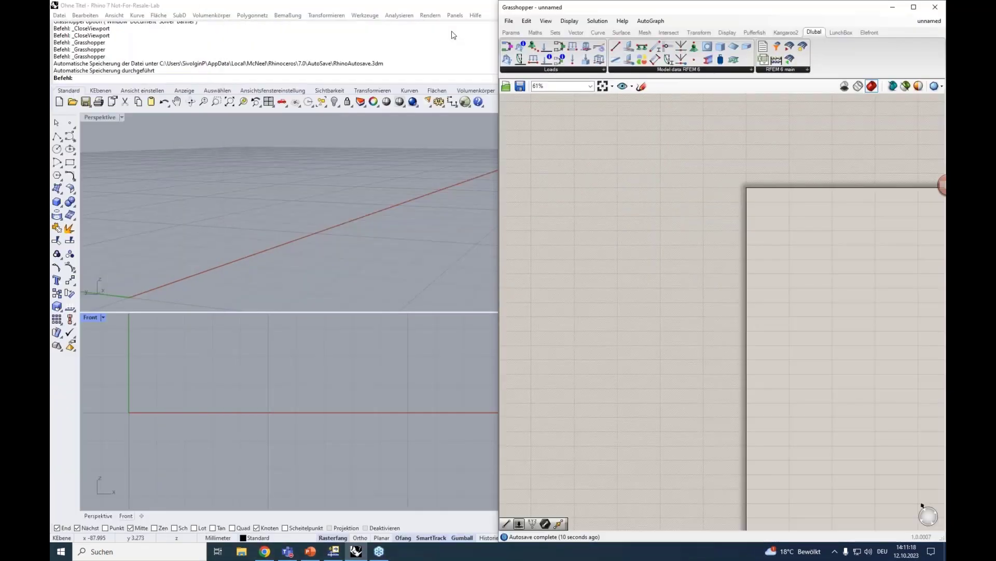
left_click(261, 235)
scroll(260, 234, "down", 2)
scroll(187, 420, "down", 2)
scroll(174, 410, "up", 2)
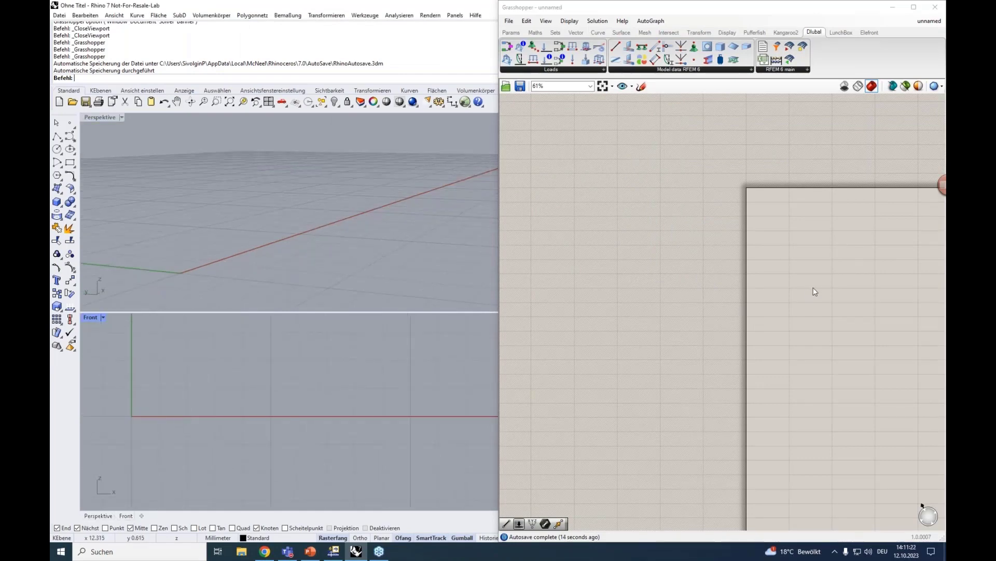
left_click(584, 249)
scroll(585, 249, "up", 4)
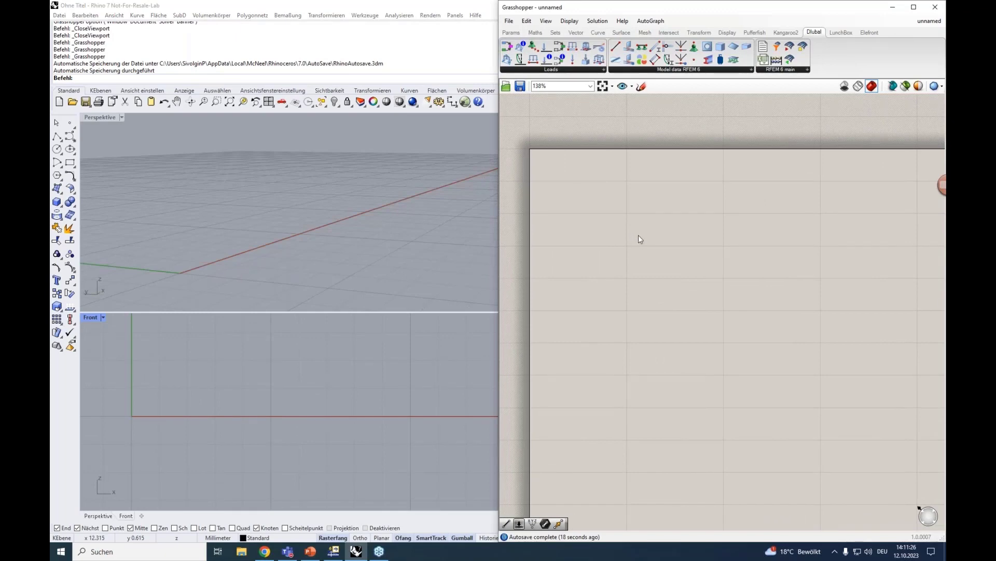
right_click_drag(633, 223, 660, 227)
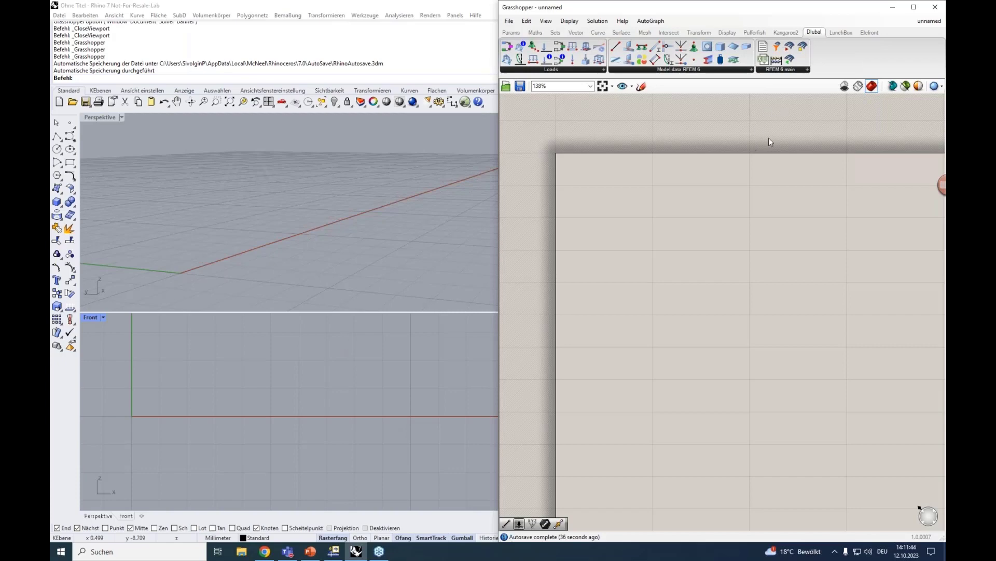
Place a Construct Point component on the canvas and duplicate it directly below the original
left_click(576, 32)
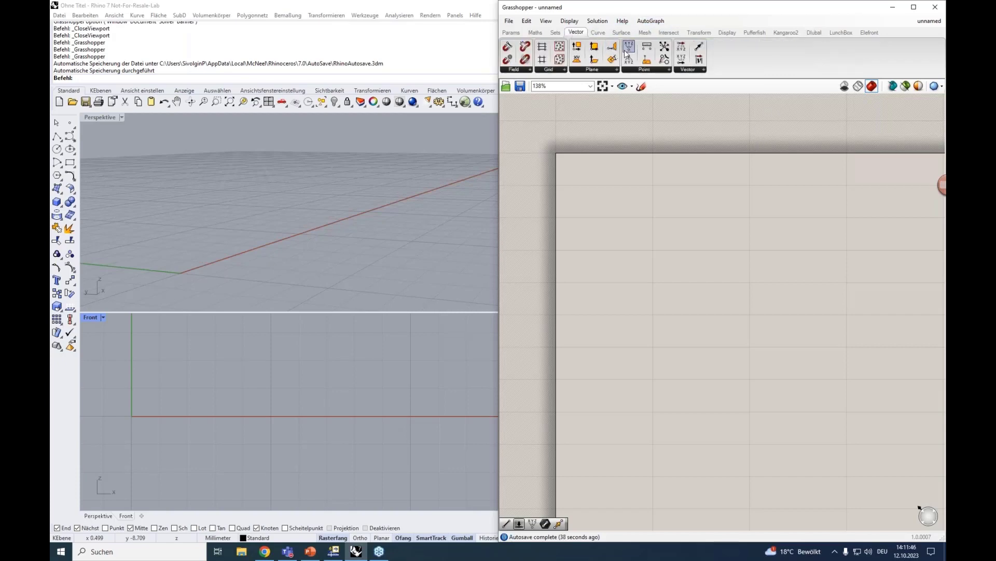
left_click_drag(627, 52, 683, 218)
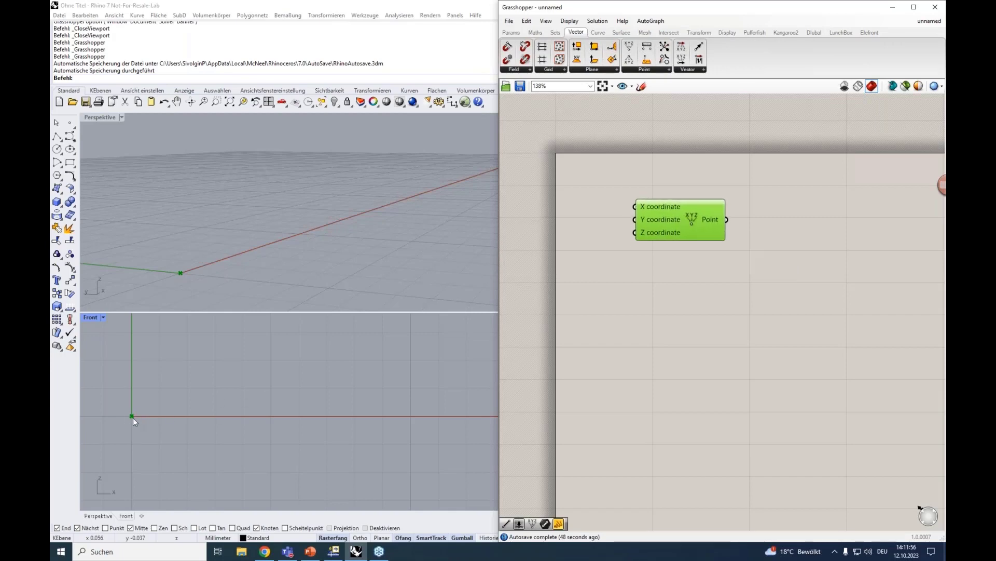
left_click_drag(671, 216, 680, 337, "alt")
left_click(664, 214)
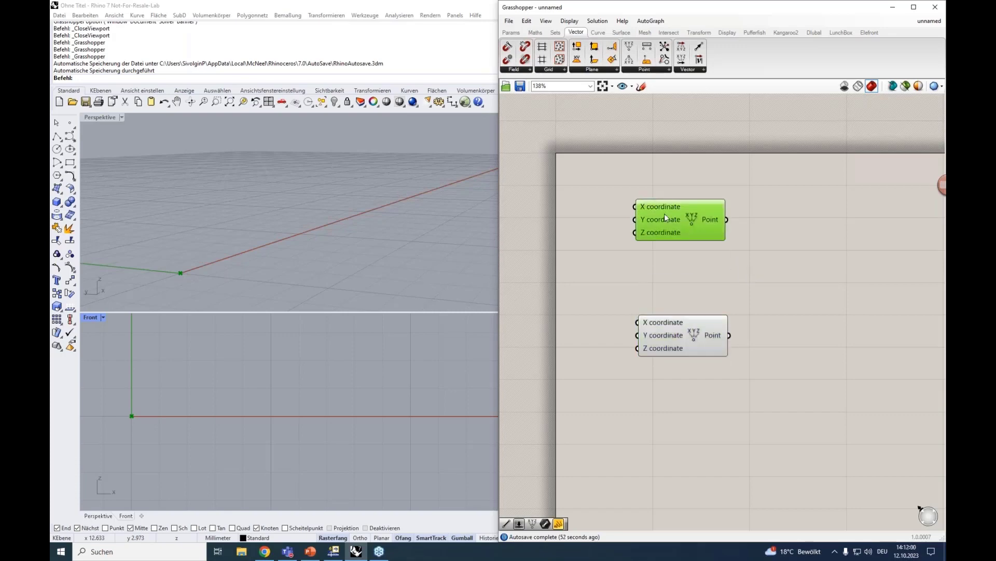
left_click(670, 336)
left_click(685, 211)
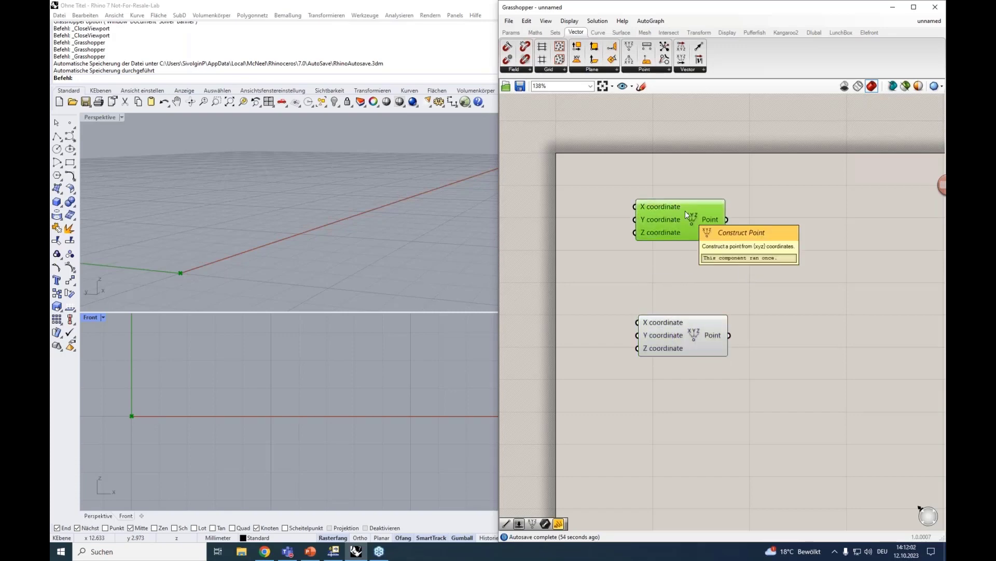
Shift the lower Construct Point component to make room and add a number slider ranging from 0 to 15 beside it
left_click_drag(678, 335, 724, 336)
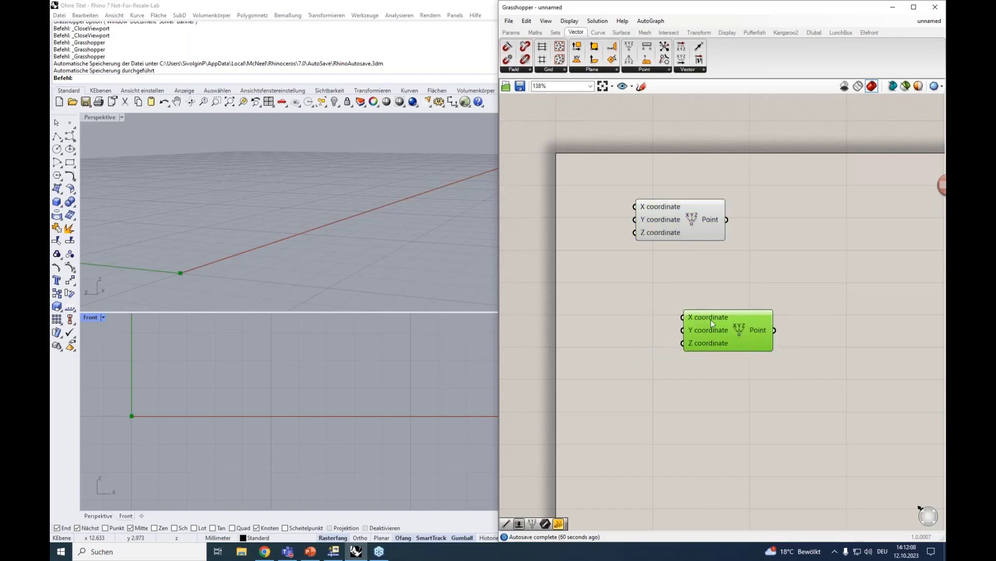
left_click_drag(705, 324, 717, 325)
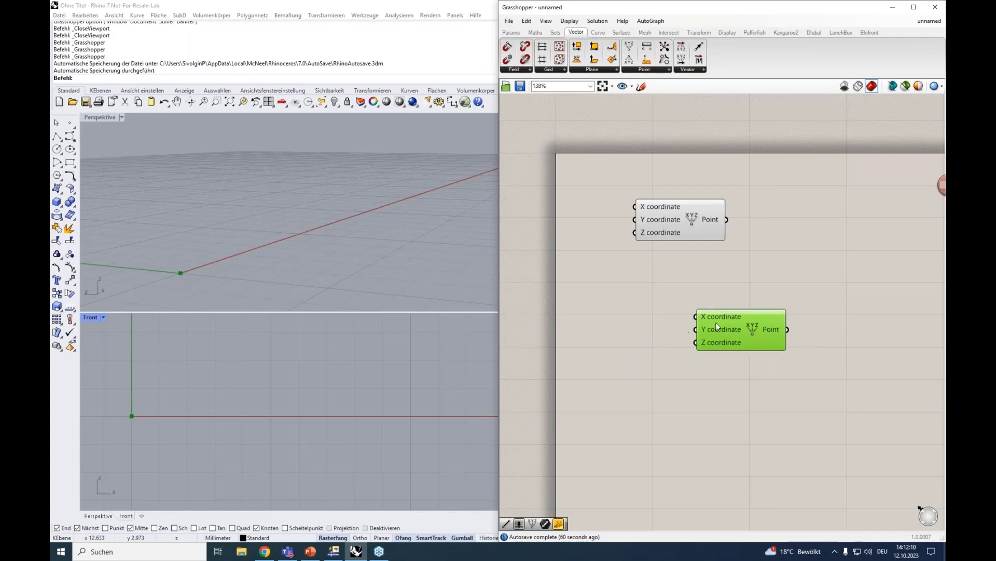
left_click(605, 323)
double_click(604, 322)
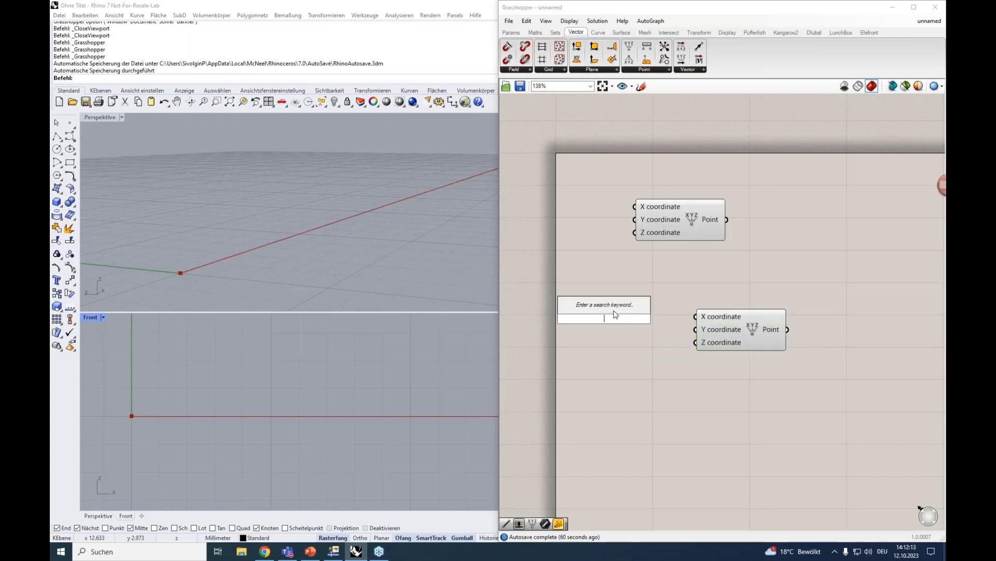
left_click(598, 335)
double_click(597, 311)
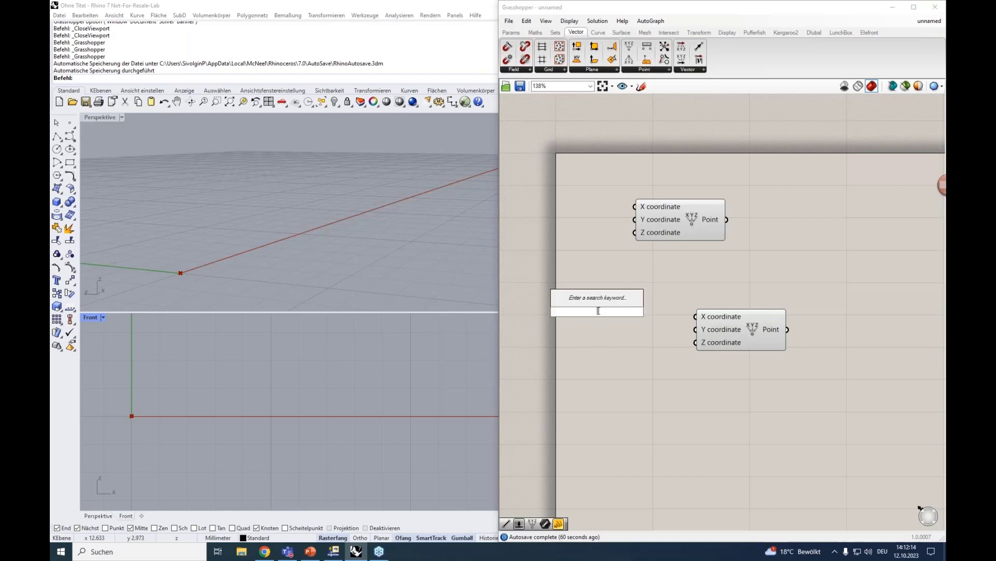
type("^0<")
key("BackSpace")
key("BackSpace")
type("0<")
key("BackSpace")
key("BackSpace")
key("BackSpace")
type("0<15")
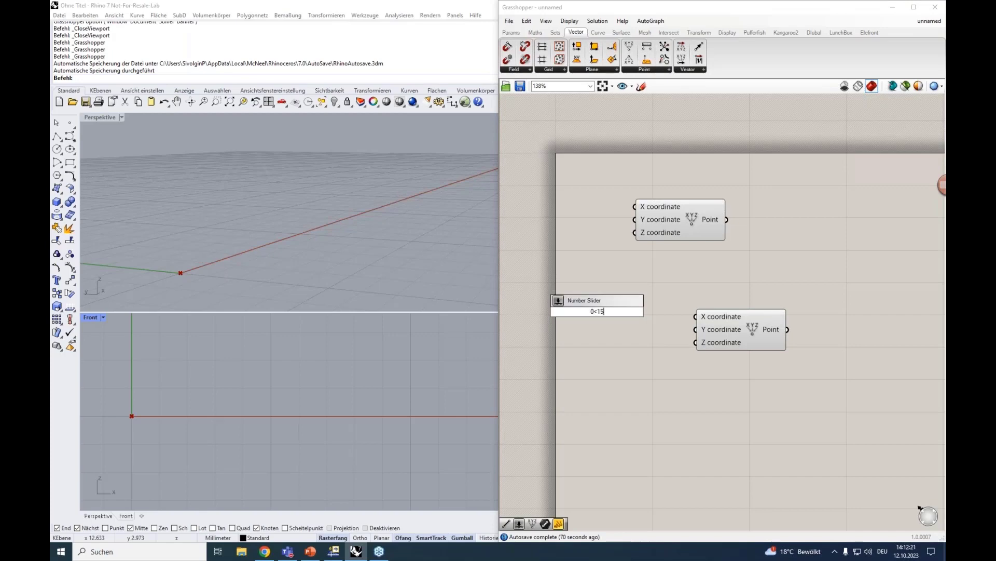
key("Return")
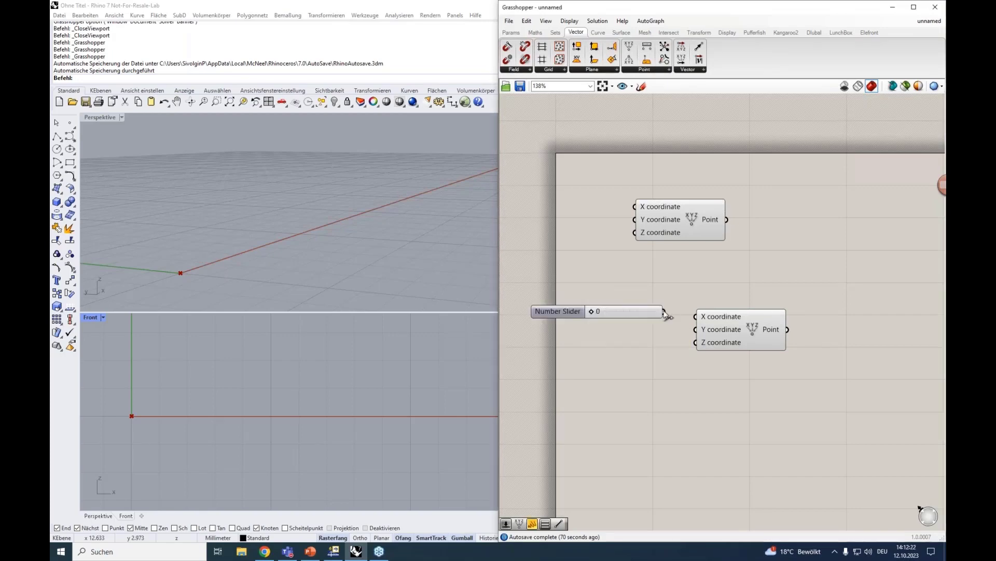
Connect the number slider to the lower Construct Point's X coordinate and rearrange both point components with the slider
left_click_drag(684, 318, 727, 323)
left_click_drag(704, 241, 786, 259)
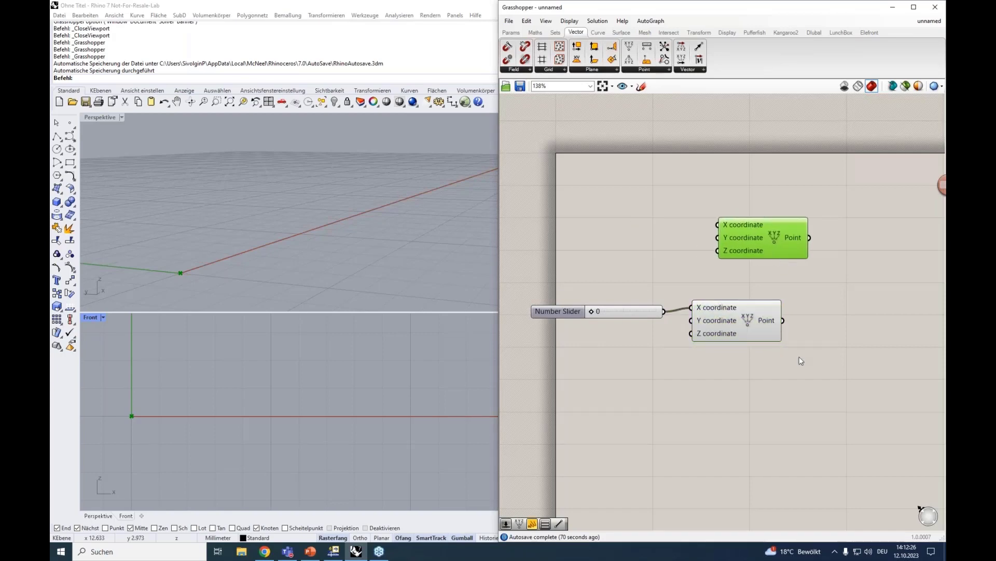
left_click_drag(802, 361, 530, 279)
left_click_drag(729, 316, 763, 310)
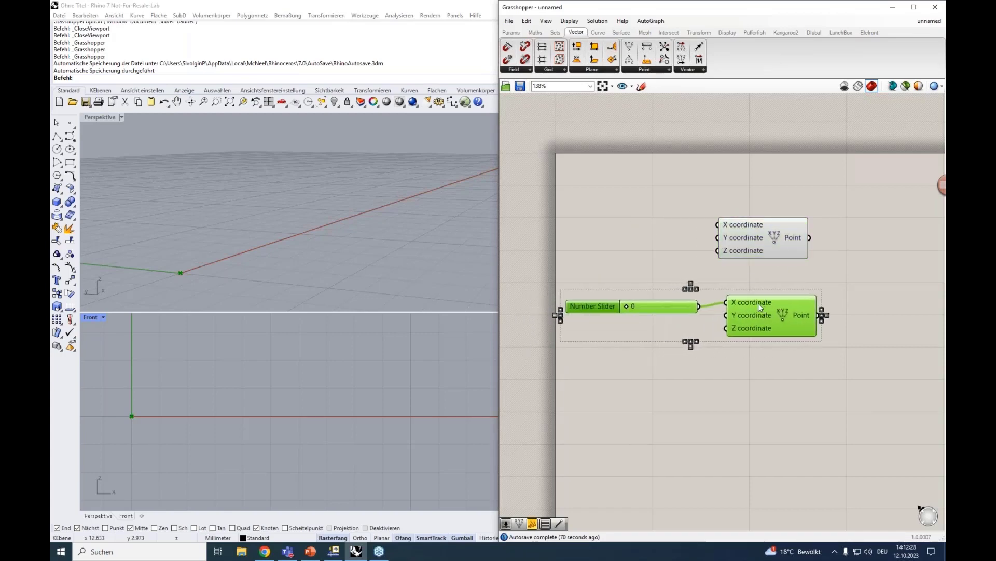
Highlight each constructed point in the Rhino viewports and set the X coordinate slider to 4
right_click_drag(723, 347, 665, 328)
left_click(680, 216)
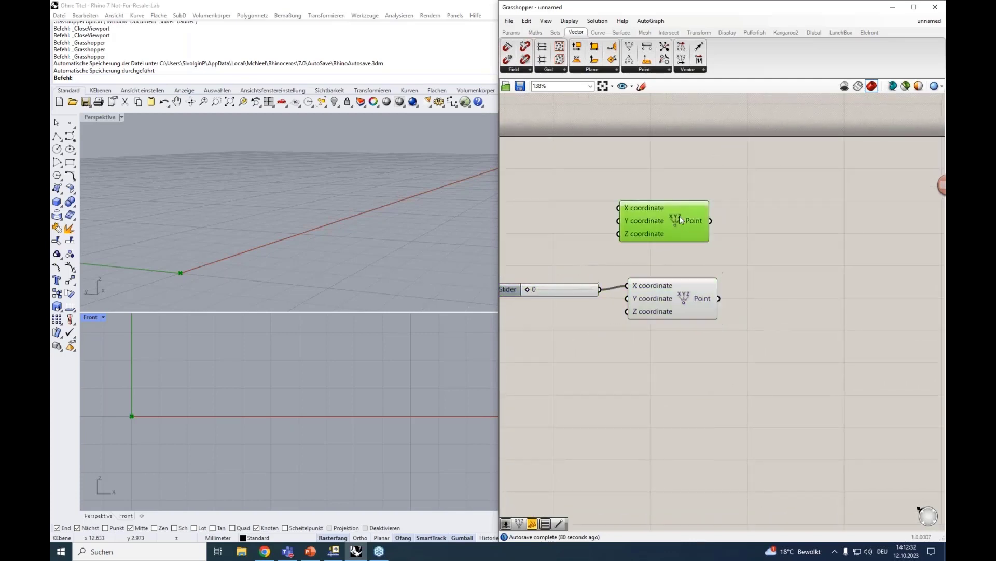
left_click(674, 284)
mouse_move(527, 290)
left_mouse_down()
mouse_move(553, 290)
mouse_move(545, 289)
left_mouse_up()
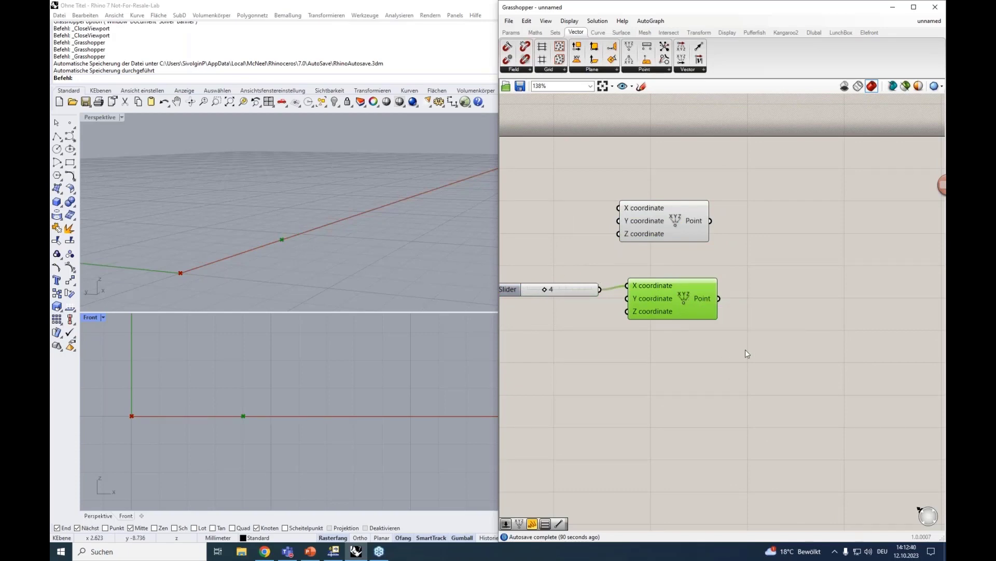
Place a Line component with start and end point inputs beside the two Construct Point components
double_click(759, 266)
type("line")
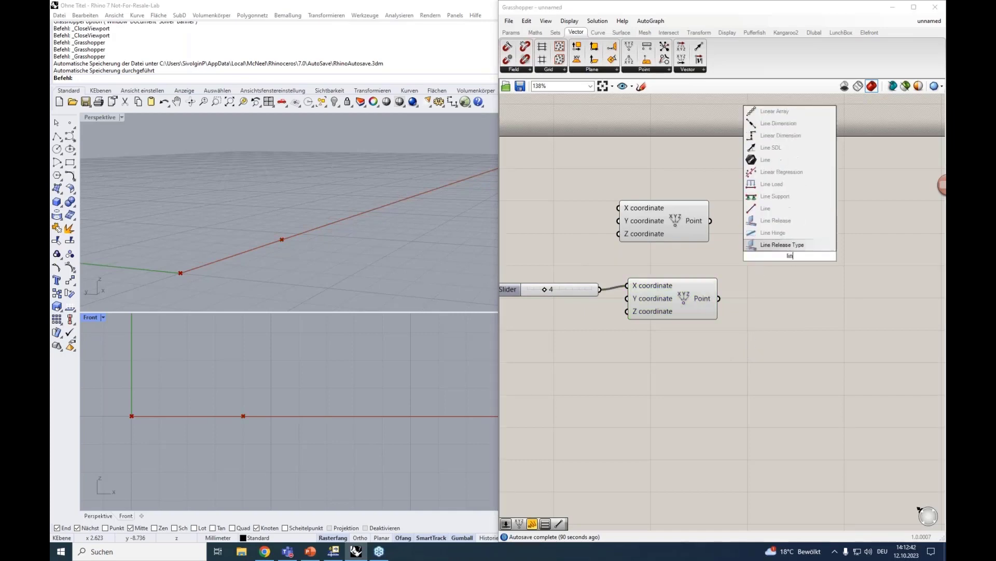
left_click(766, 221)
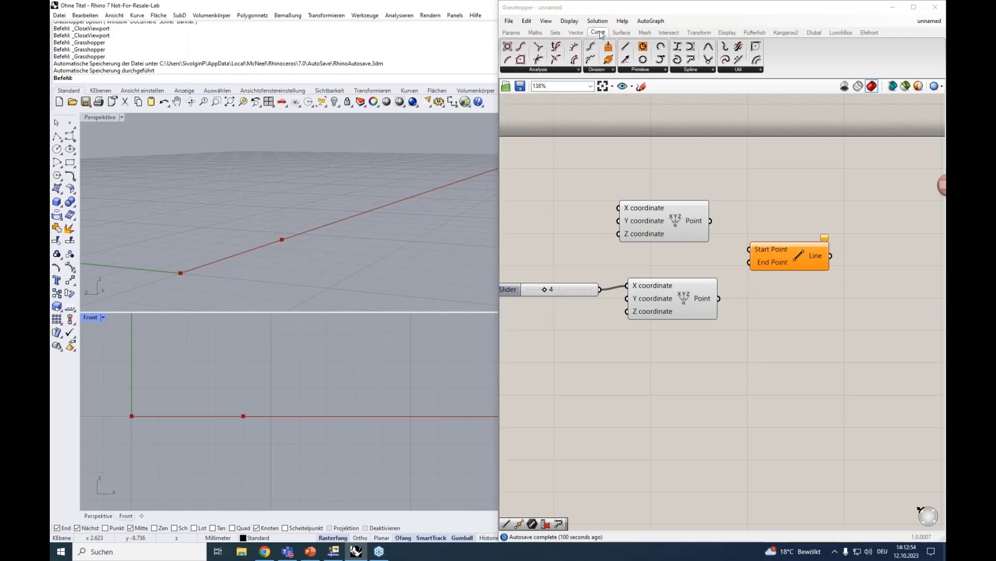
left_click_drag(752, 178, 776, 185)
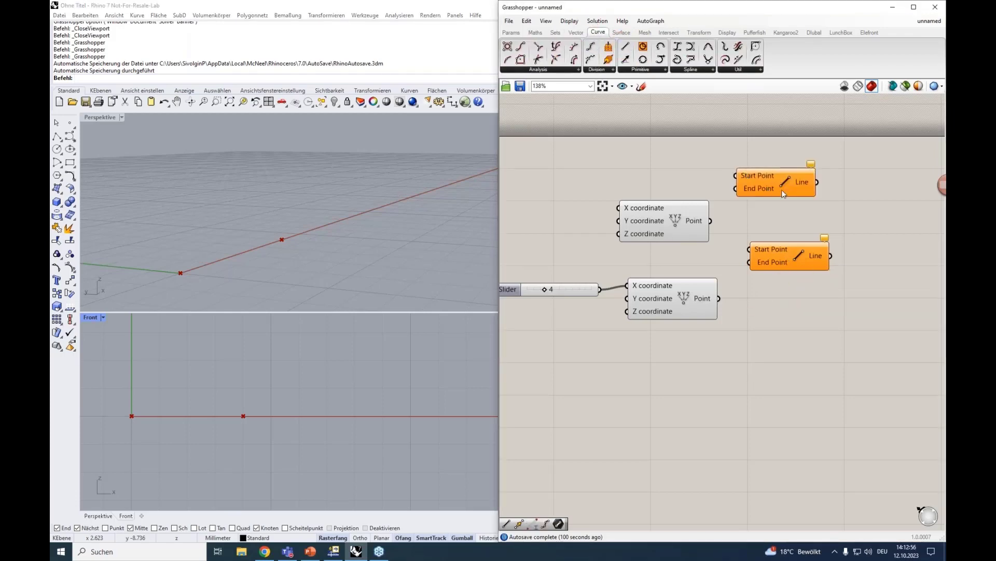
left_click(784, 184)
key("Delete")
Connect the upper Construct Point to the Line's Start Point and the lower one to its End Point
left_click_drag(765, 249, 771, 252)
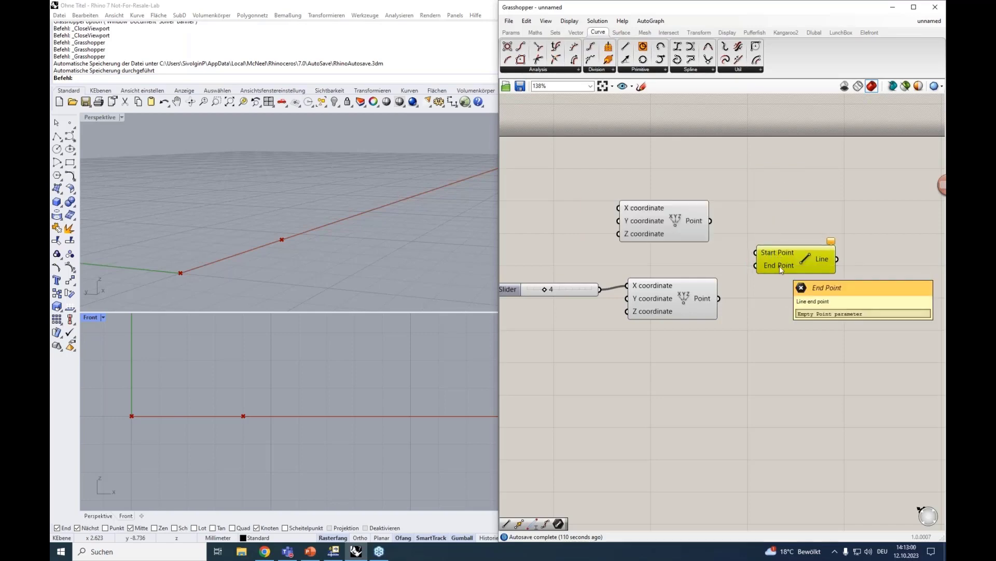
scroll(779, 266, "down", 1)
scroll(780, 266, "up", 1)
right_click_drag(749, 205, 721, 191)
left_click(653, 214)
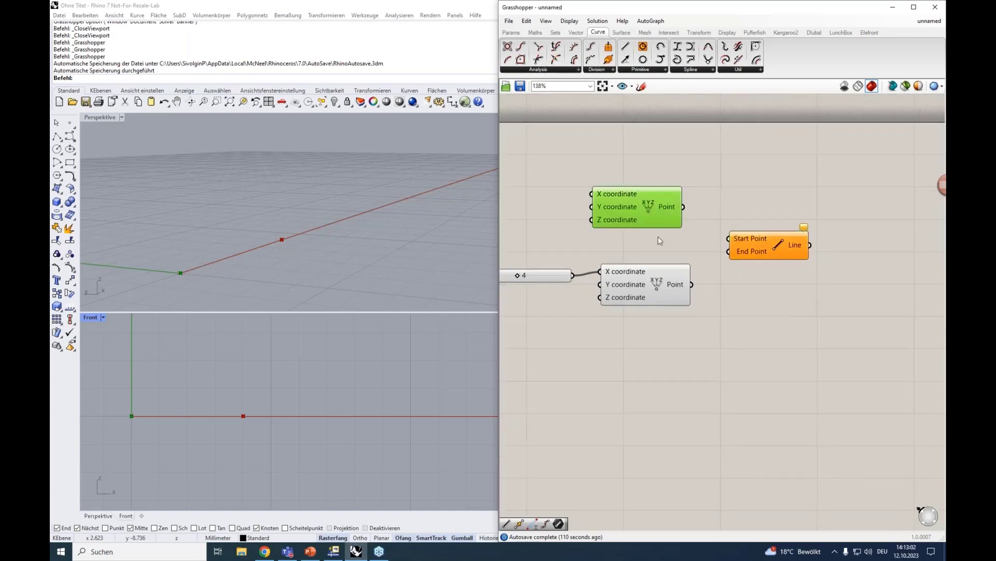
left_click(657, 276)
left_click_drag(683, 206, 729, 238)
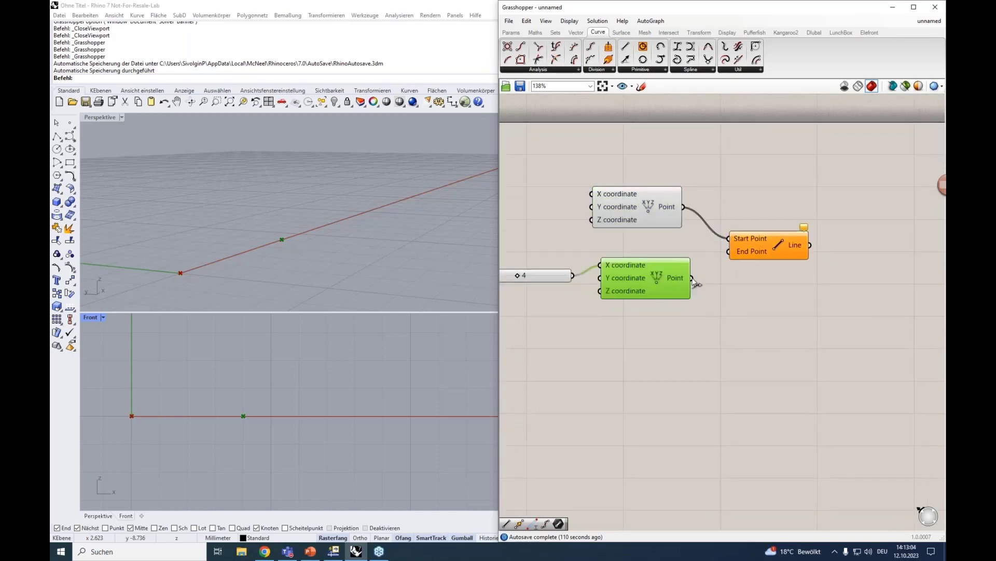
left_click_drag(692, 278, 740, 254)
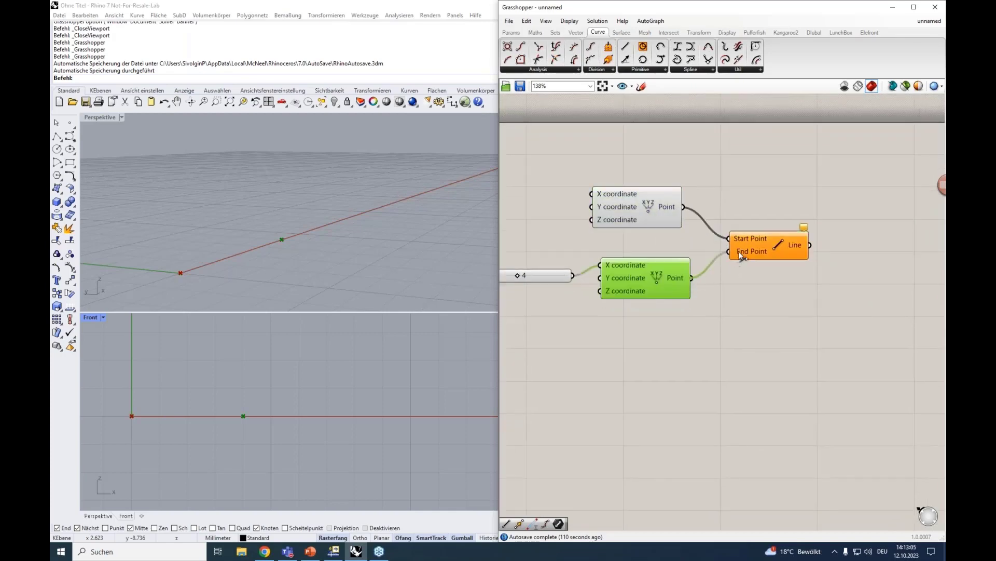
left_click(794, 245)
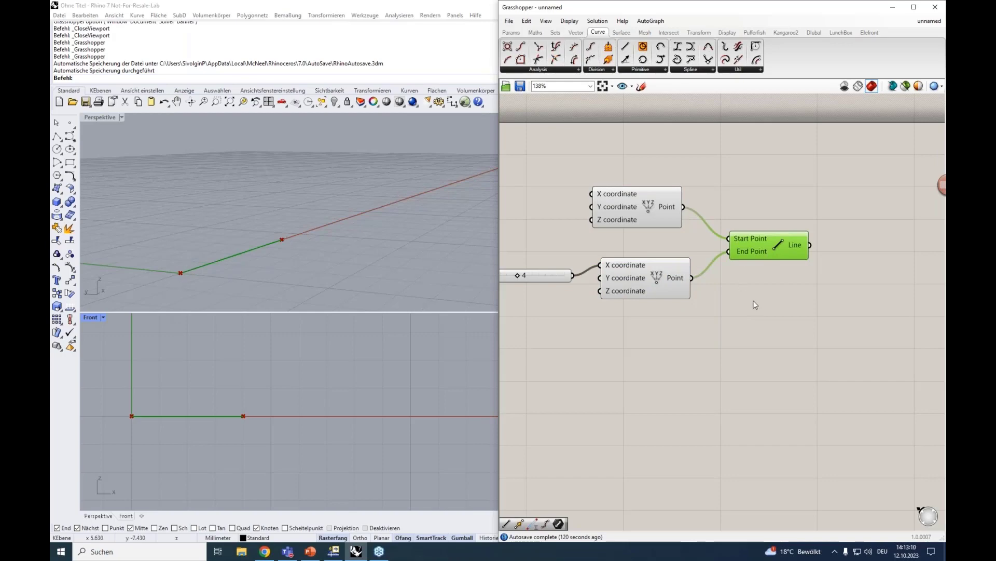
Add a Move component beyond the Line component and connect the line to its Geometry input
scroll(755, 306, "down", 3)
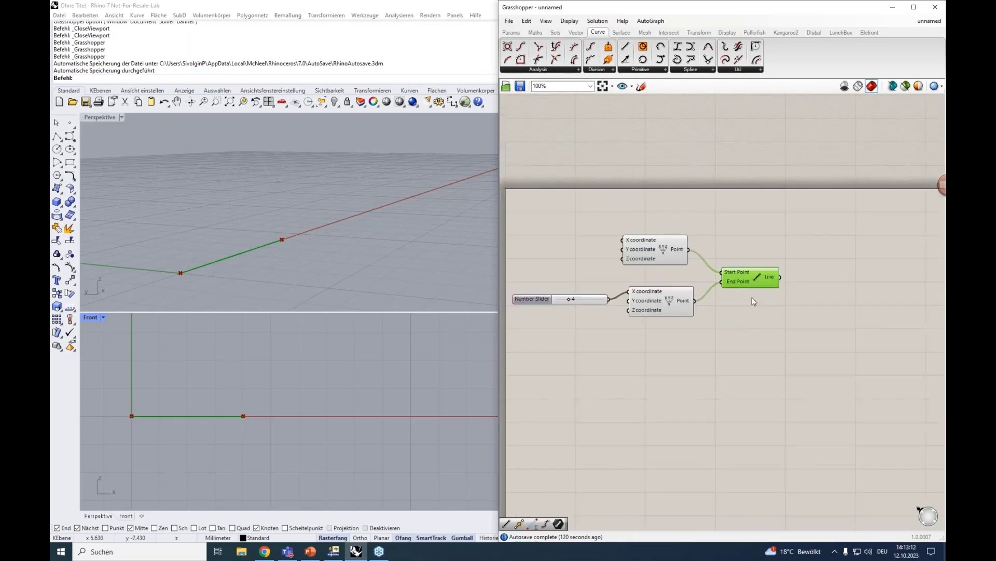
double_click(813, 297)
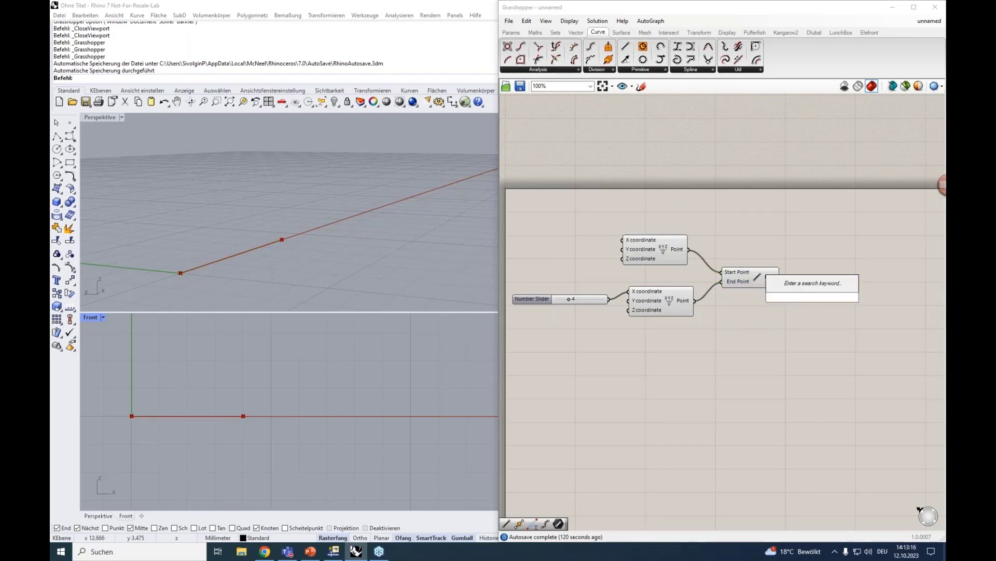
type("move")
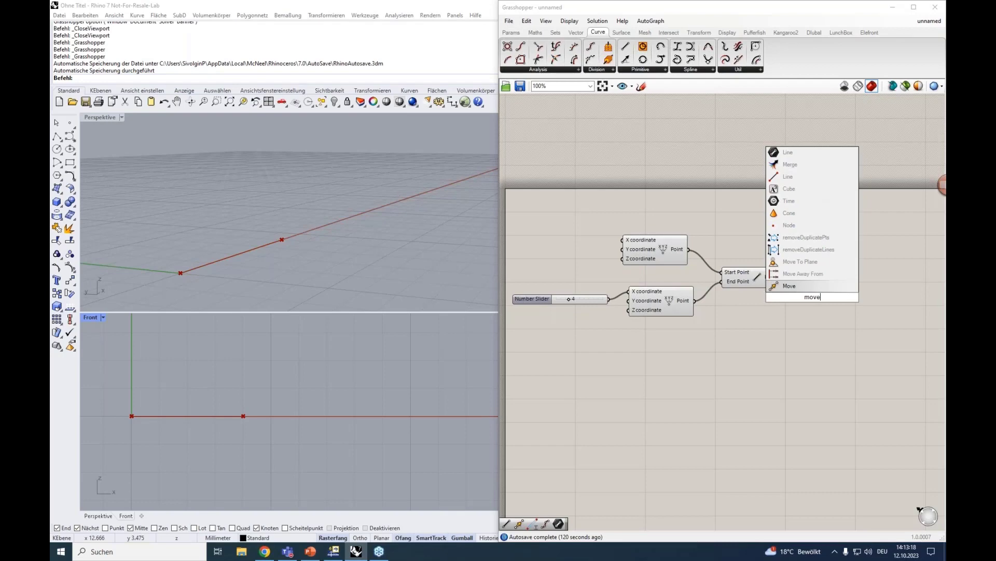
left_click(805, 287)
right_click_drag(800, 328, 765, 315)
left_click_drag(776, 279, 821, 278)
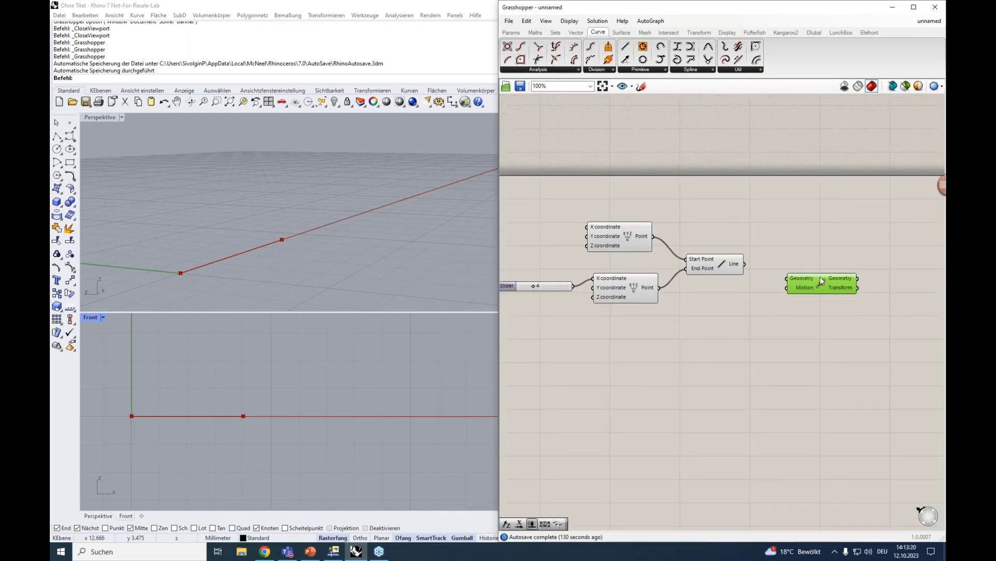
left_click_drag(746, 263, 787, 278)
Add a Unit Z vector component below the connection between the Line and Move components
mouse_move(804, 289)
double_click(770, 331)
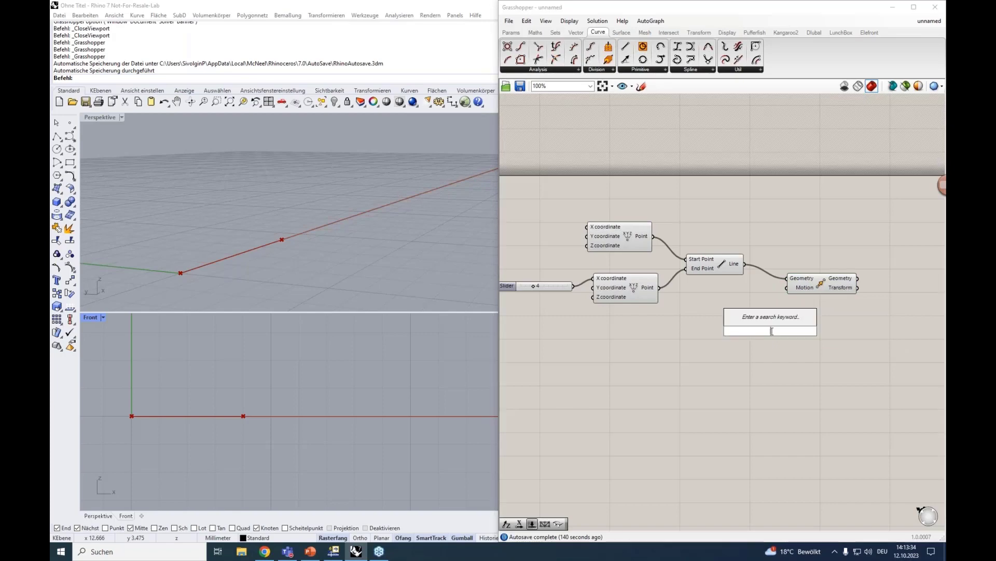
type("unit")
key("Up")
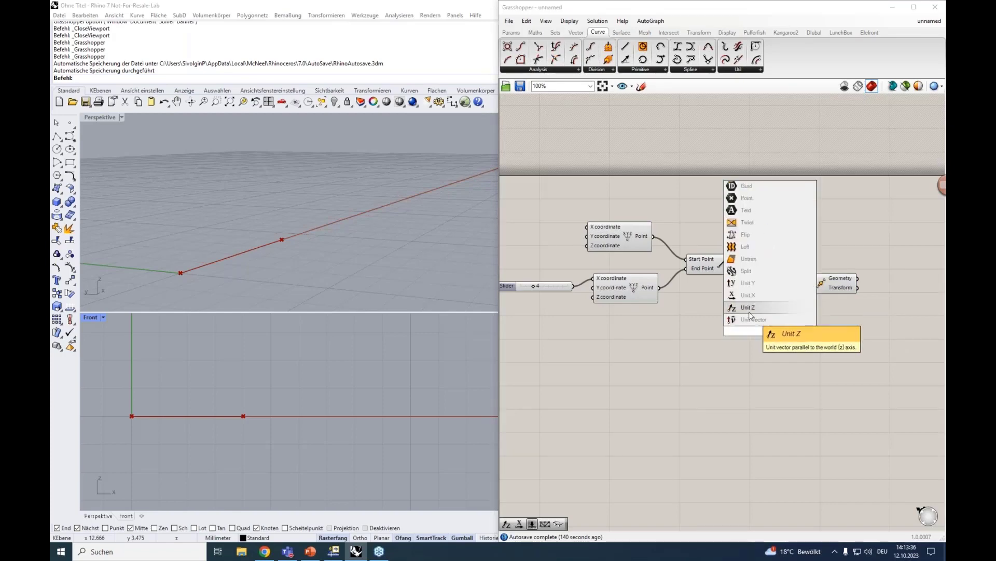
key("Return")
left_click_drag(783, 333, 776, 330)
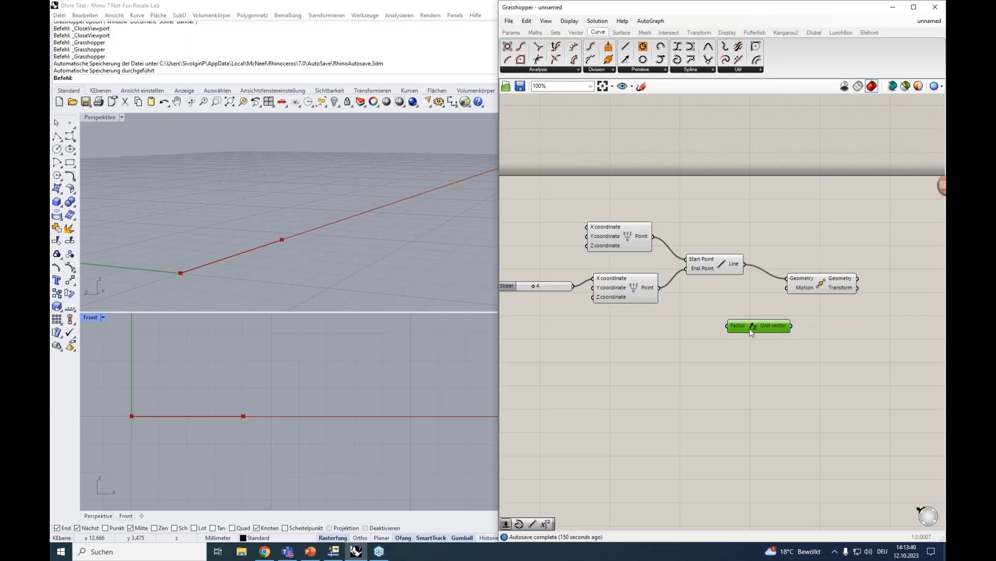
Add a number slider ranging from 0 to 5.00 and connect it to the Unit Z component's Factor
double_click(656, 327)
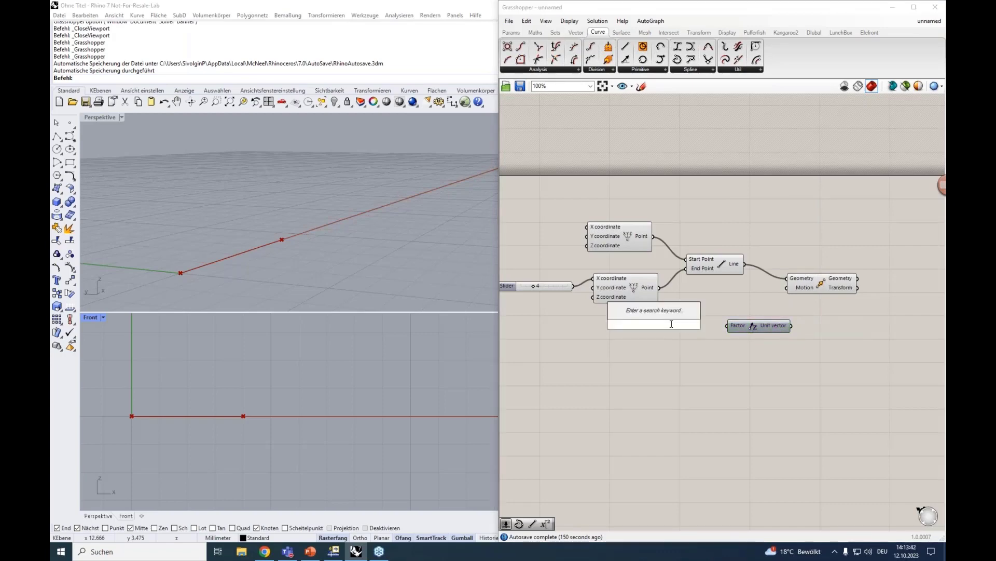
type("0<")
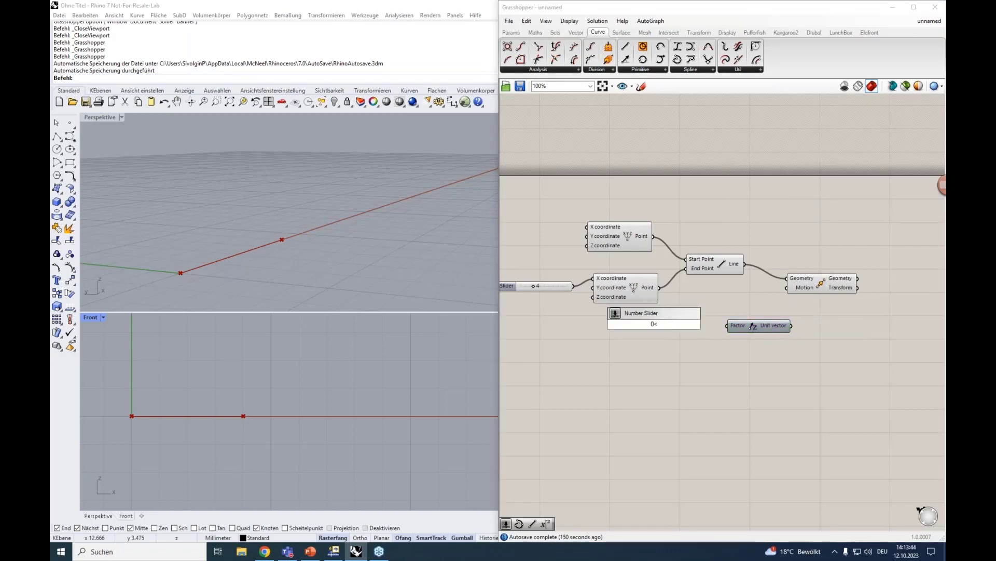
type("5.00")
key("Return")
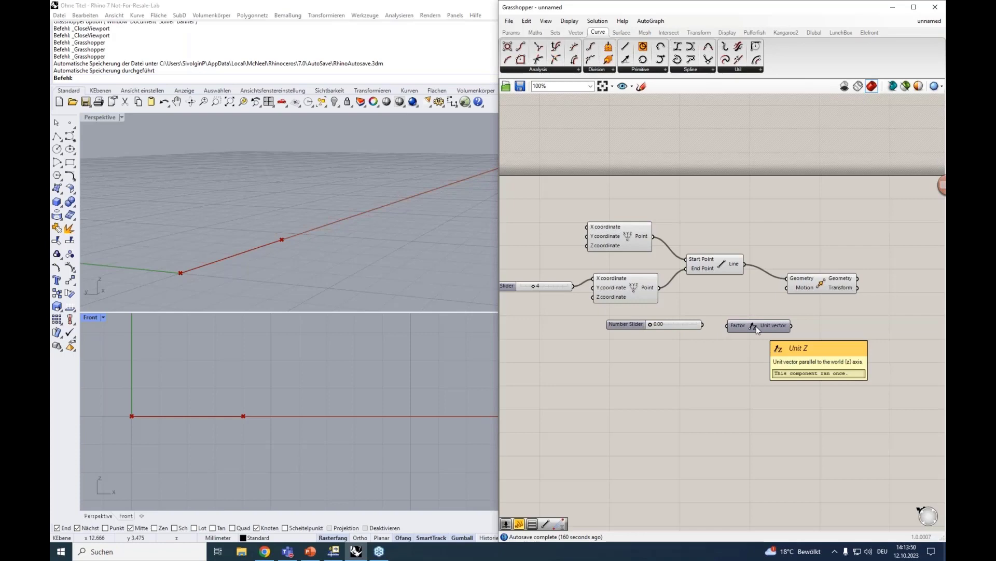
mouse_move(703, 325)
left_mouse_down()
mouse_move(729, 326)
mouse_move(705, 327)
left_mouse_up()
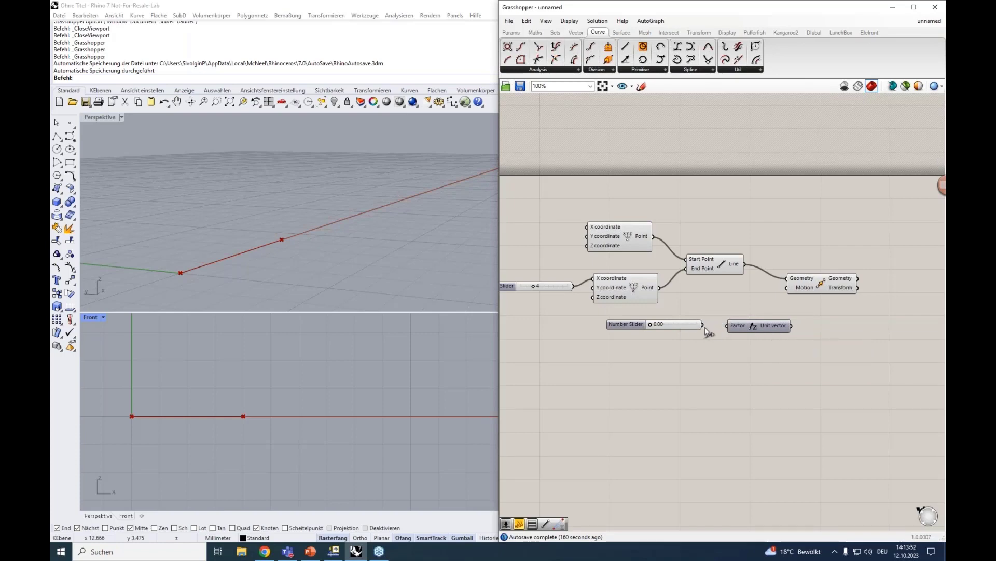
Connect the Unit Z vector to the Move component's Motion input and set its factor slider to 1.80
left_click_drag(792, 325, 787, 288)
left_click(811, 290)
left_click_drag(829, 283, 841, 285)
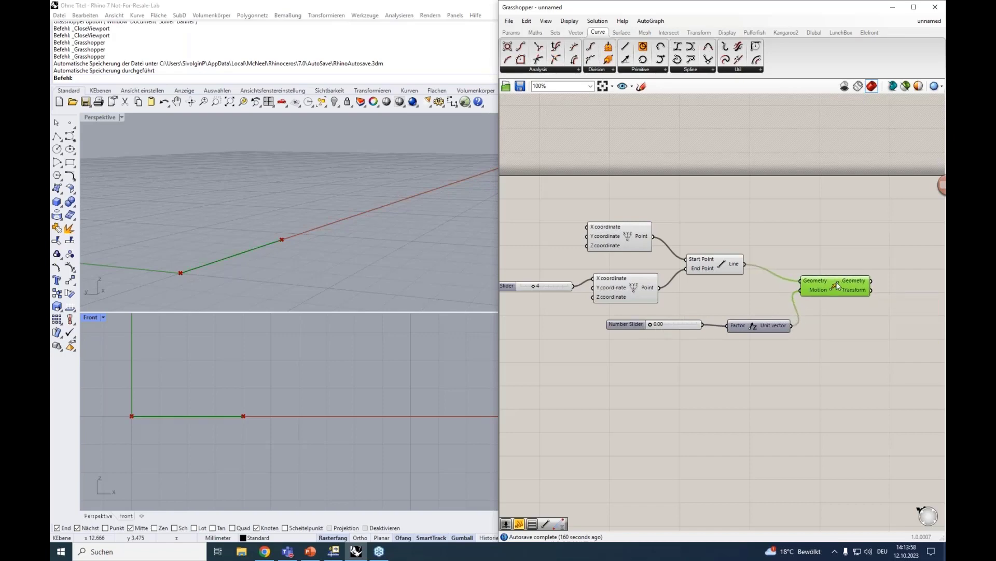
left_click_drag(652, 326, 667, 324)
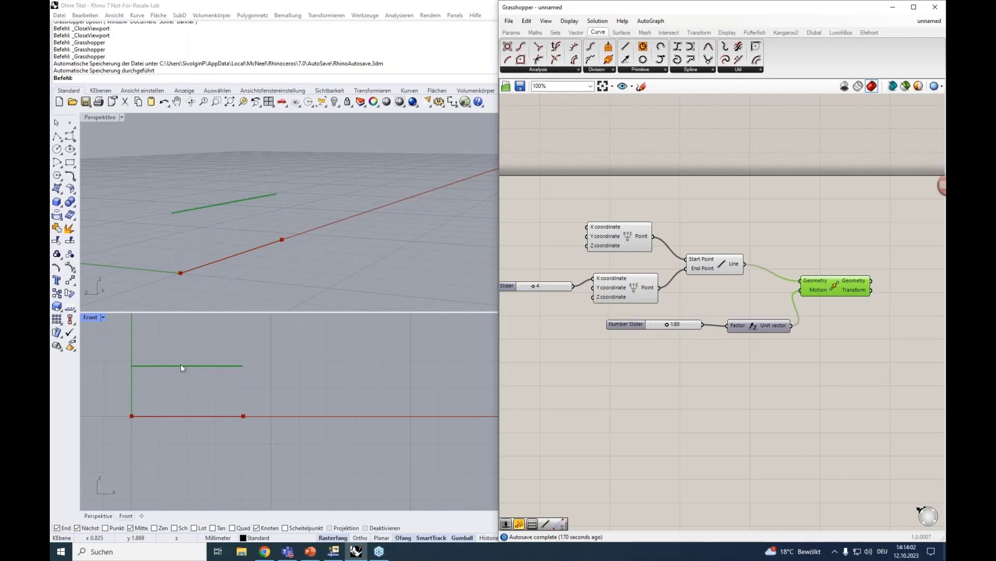
left_click(223, 364)
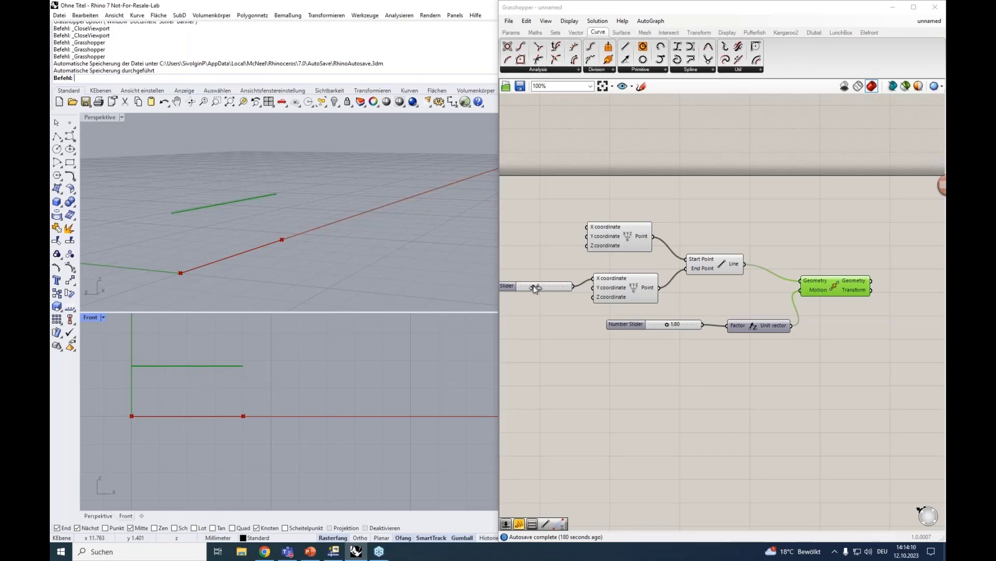
Set the X coordinate slider to 10 and the Unit Z factor slider to 1.05
left_click_drag(533, 286, 552, 288)
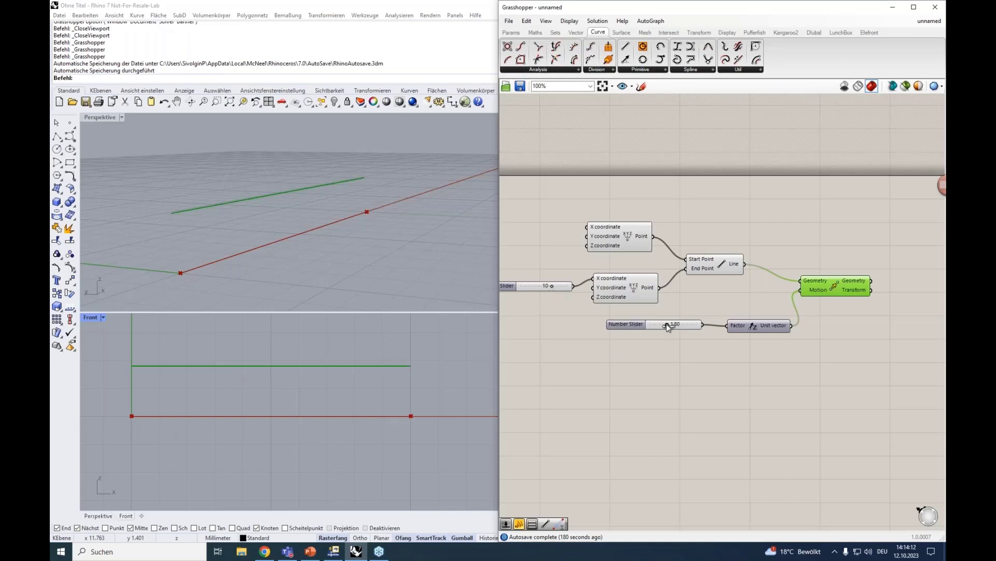
left_click_drag(668, 327, 659, 326)
right_click_drag(662, 363, 652, 339)
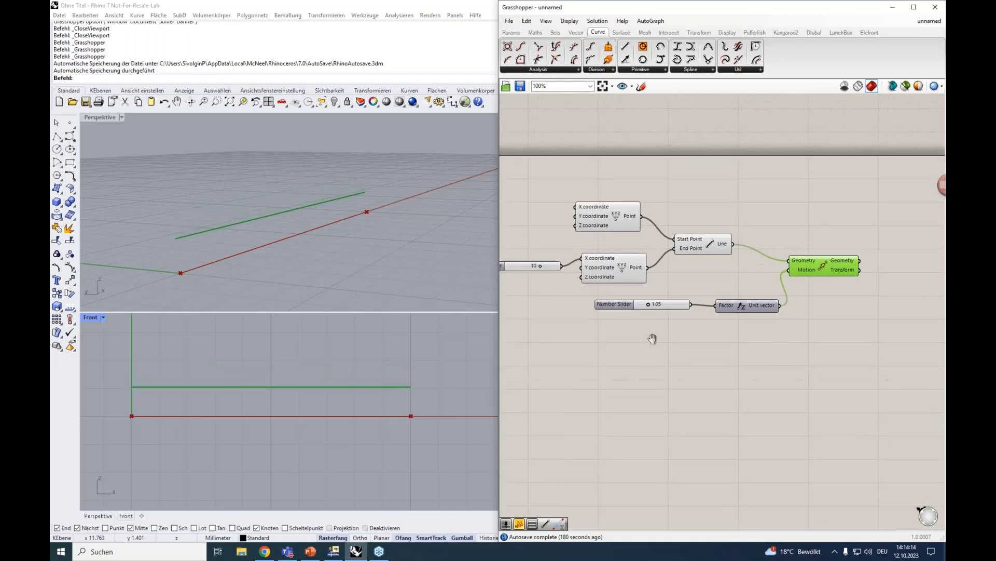
Add a LunchBox 2D Truss component beside the Move component
left_click(841, 32)
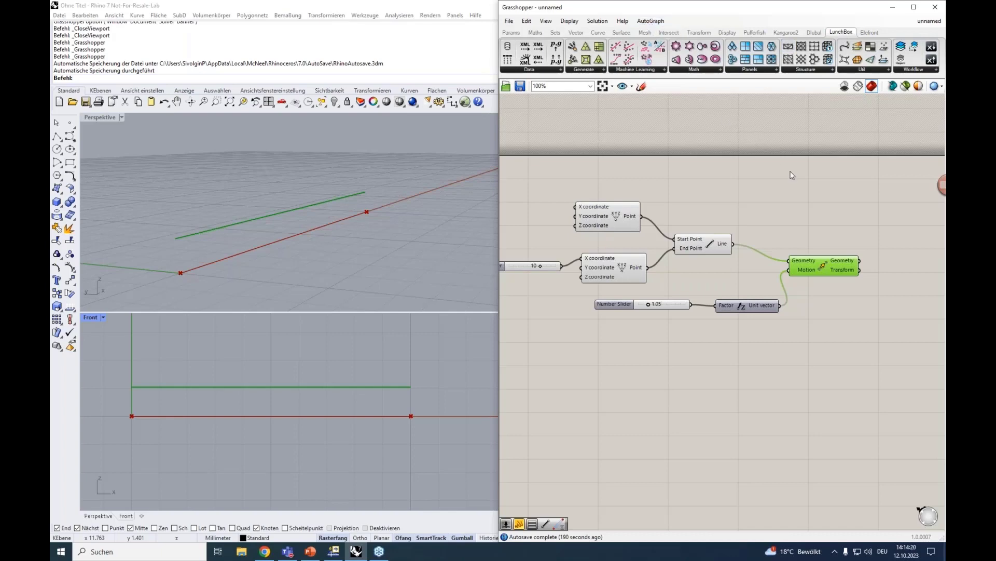
right_click_drag(792, 175, 723, 162)
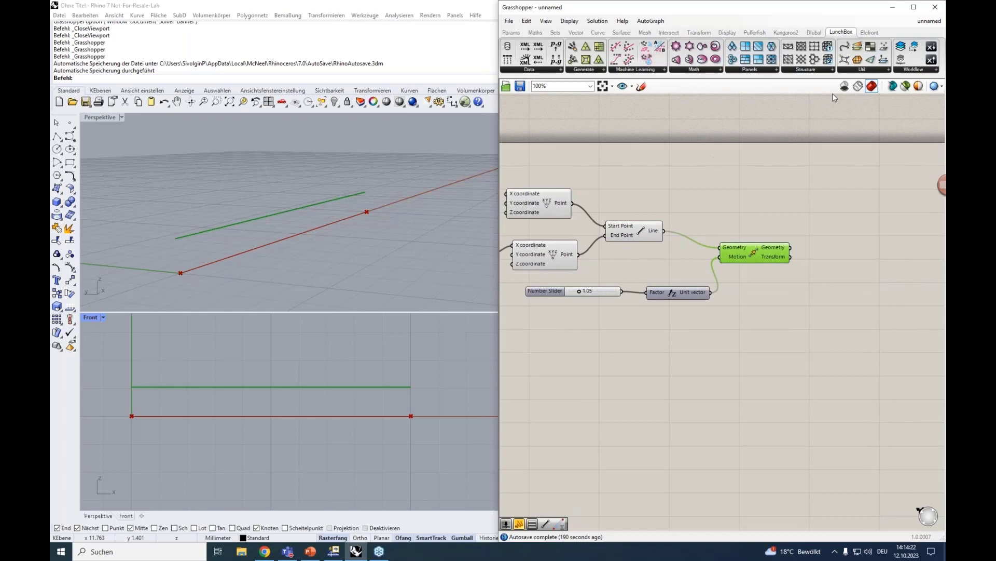
left_click(816, 70)
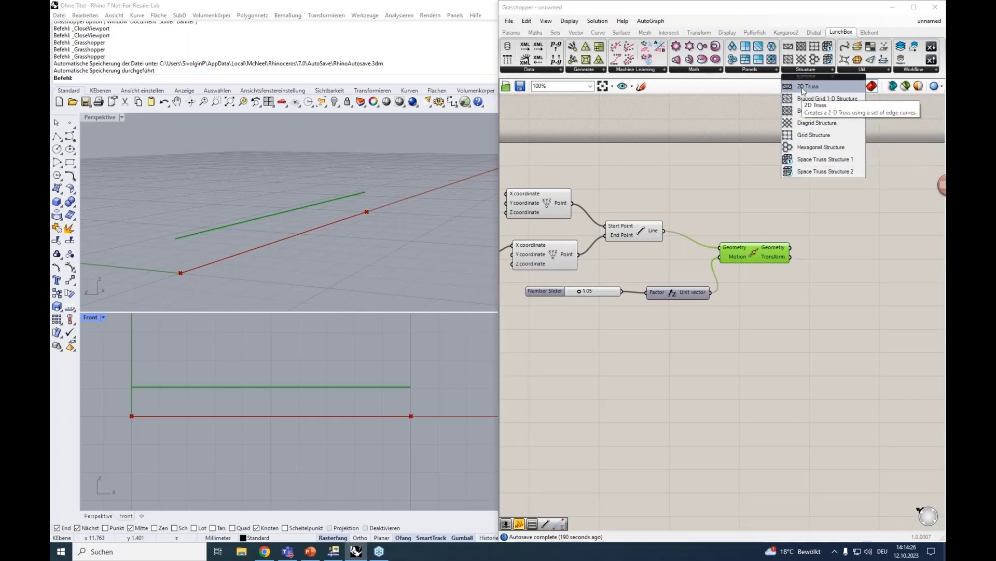
left_click_drag(803, 87, 848, 236)
right_click_drag(800, 302, 816, 296)
left_click_drag(841, 218, 847, 225)
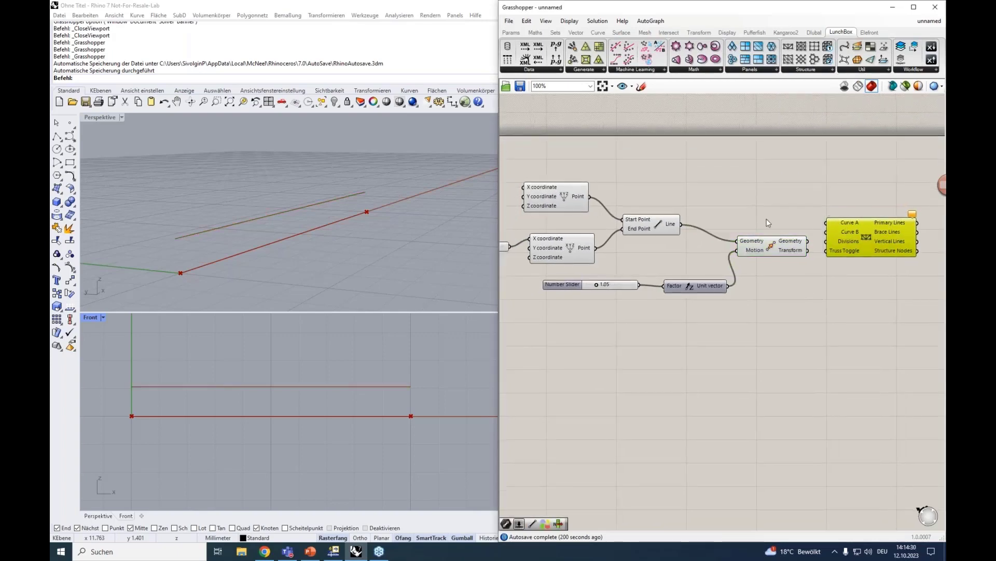
Connect the Line output to the 2D Truss's Curve A and the Move's Geometry output to Curve B
left_click(661, 223)
left_click(777, 244)
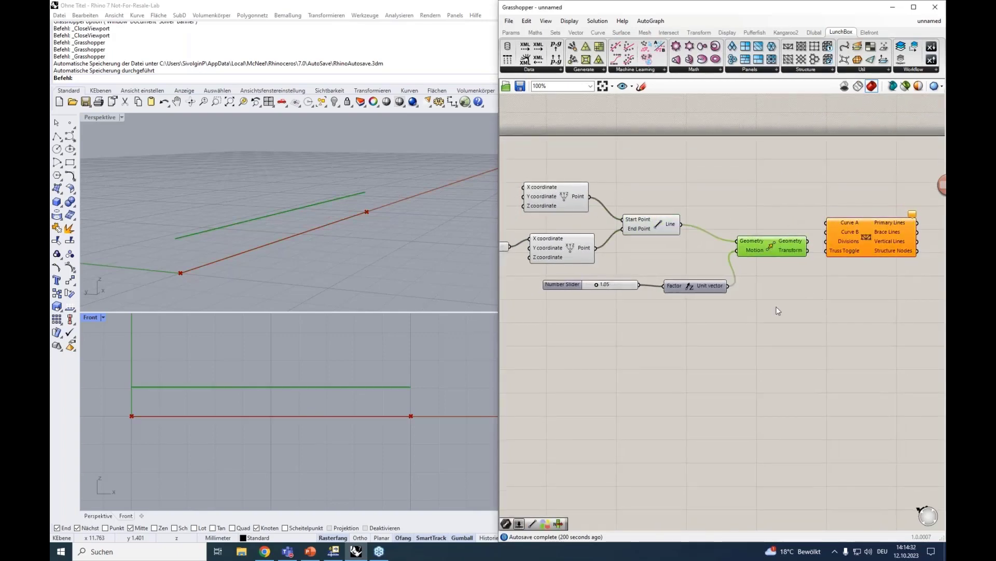
right_click_drag(779, 310, 629, 323)
left_click_drag(704, 254, 755, 268)
right_click_drag(674, 218, 703, 208)
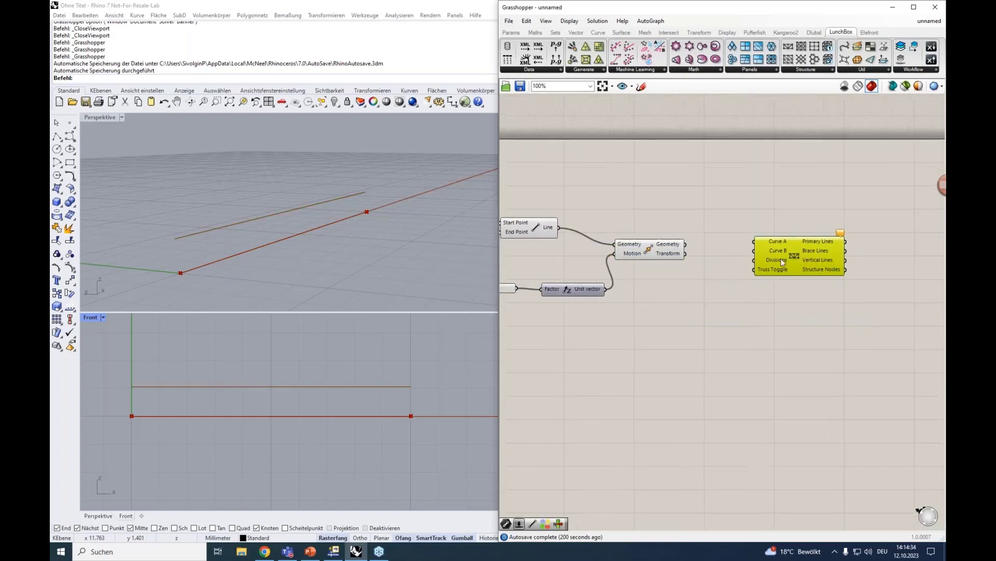
left_click_drag(781, 266, 762, 251)
left_click_drag(560, 228, 737, 225)
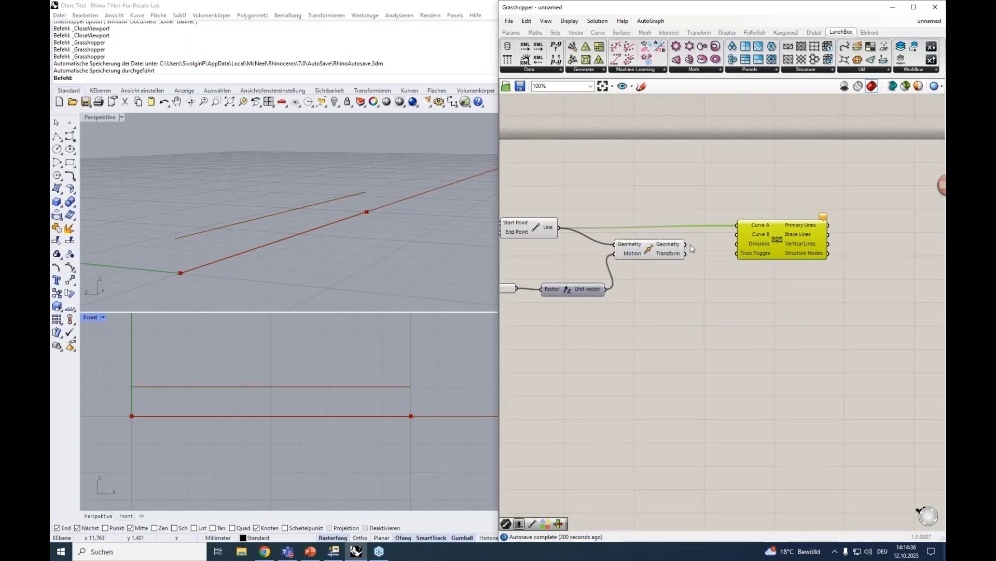
left_click_drag(685, 244, 736, 236)
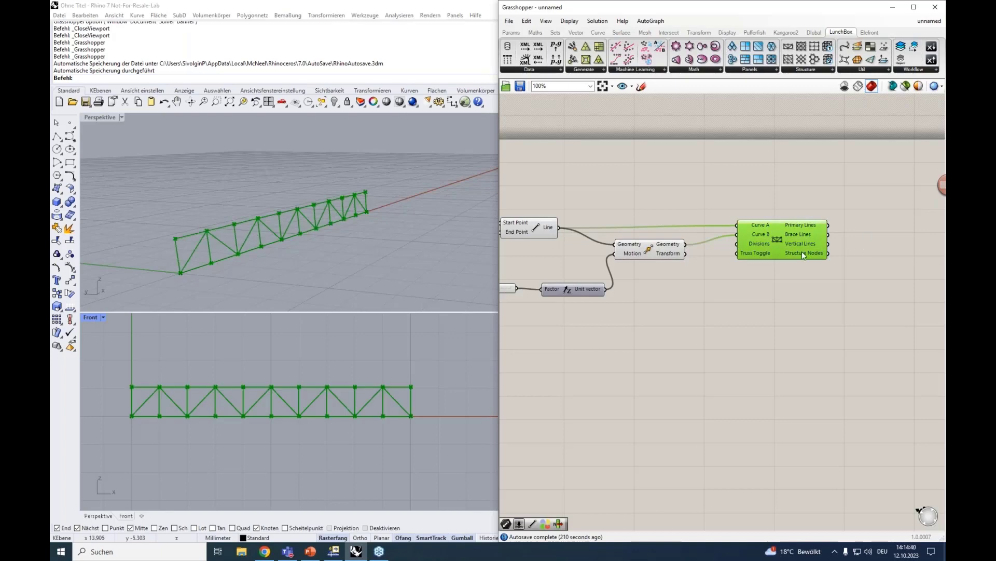
Add a number slider ranging from 0 to 15, connect it to the truss's Divisions input and set it to 6
mouse_move(803, 254)
left_click_drag(794, 240, 809, 247)
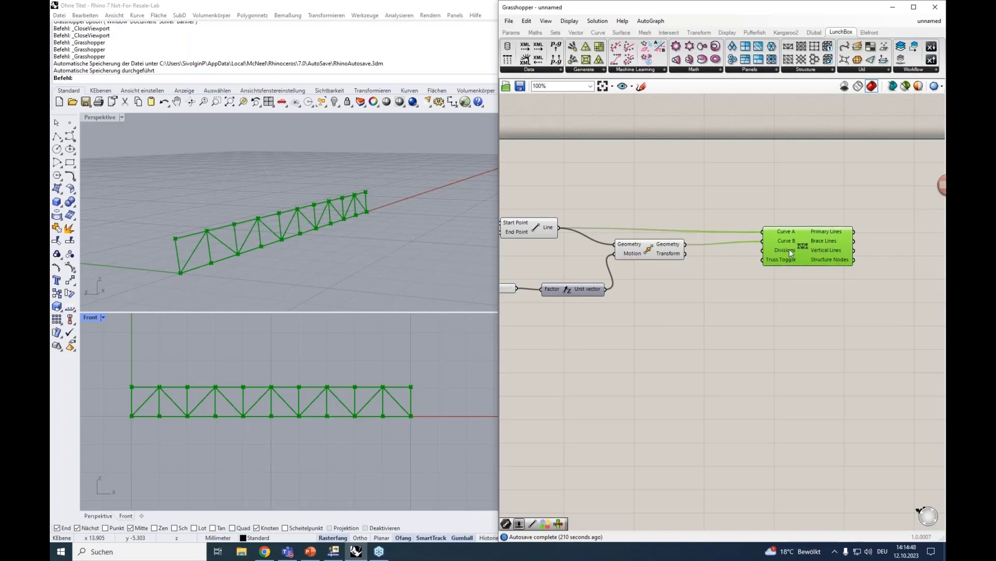
mouse_move(790, 249)
double_click(716, 286)
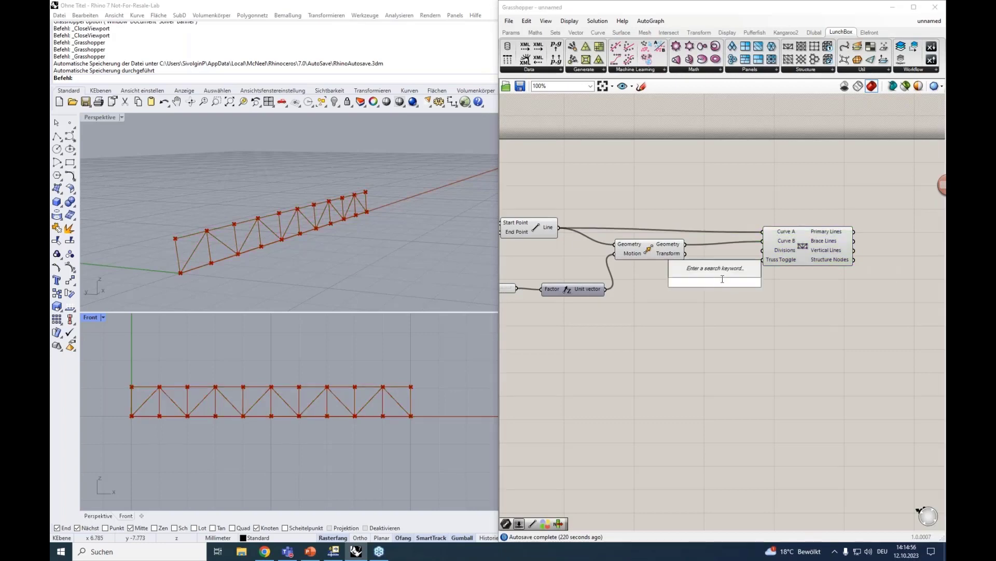
type("0<15")
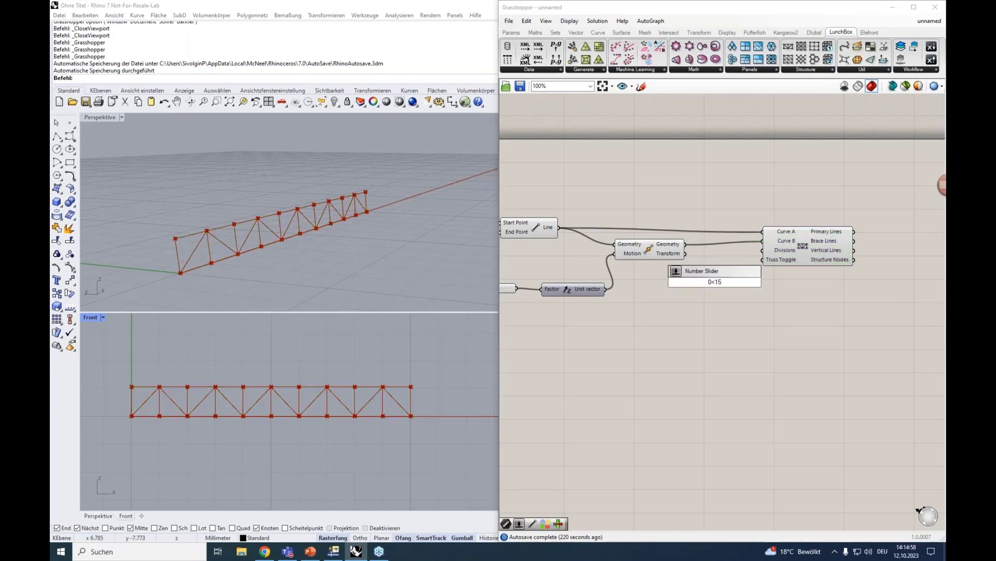
key("Return")
left_click_drag(764, 282, 762, 250)
mouse_move(712, 283)
left_mouse_down()
mouse_move(748, 286)
mouse_move(701, 282)
left_mouse_up()
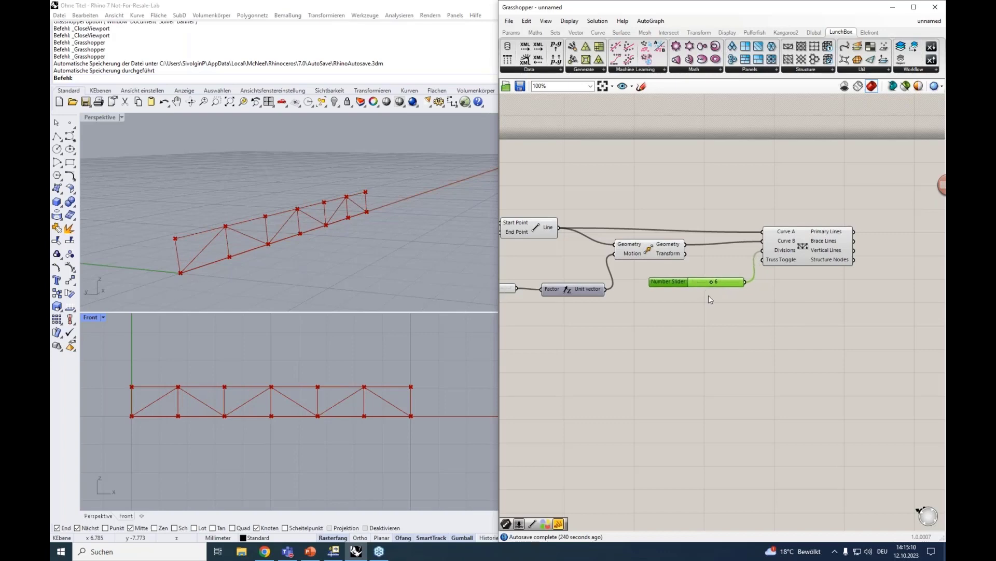
Add three Line parameter containers stacked beside the 2D Truss outputs
right_click_drag(717, 306, 617, 334)
scroll(758, 266, "up", 1)
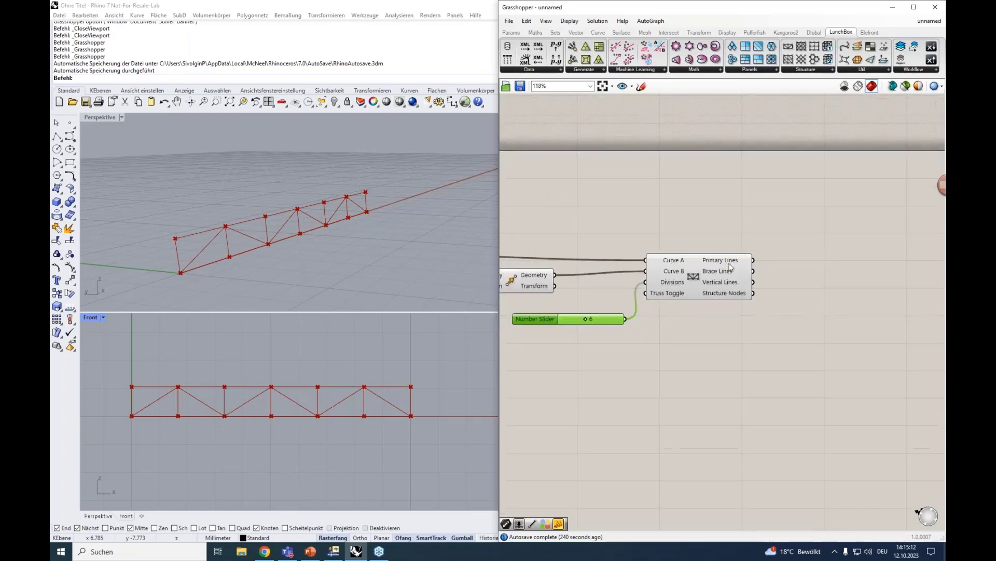
left_click(716, 283)
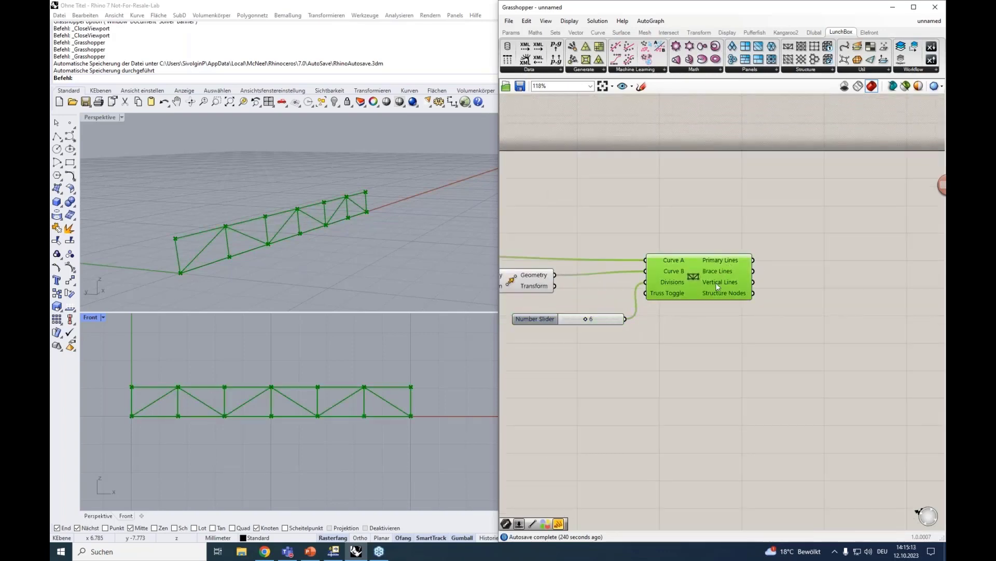
double_click(811, 264)
type("line")
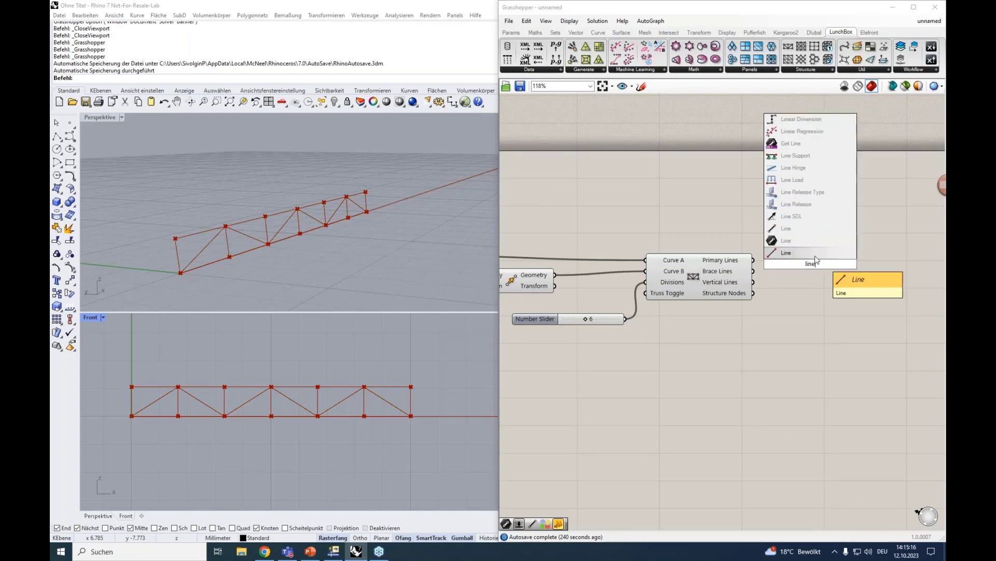
left_click(797, 240)
left_click_drag(809, 262, 809, 316, "alt")
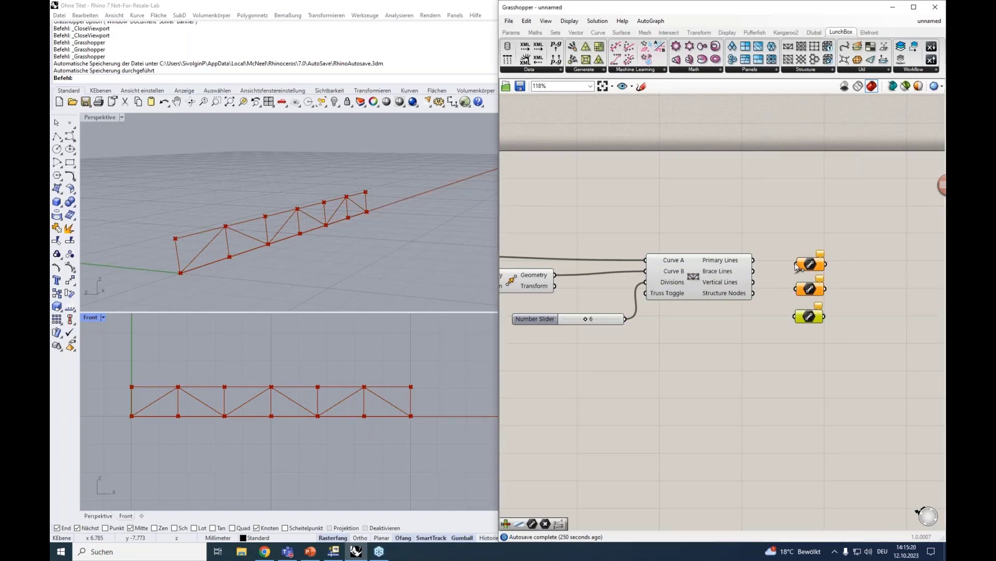
Connect the truss's Primary Lines, Brace Lines and Vertical Lines to the three Line containers, highlighting each one's geometry
left_click_drag(795, 263, 753, 260)
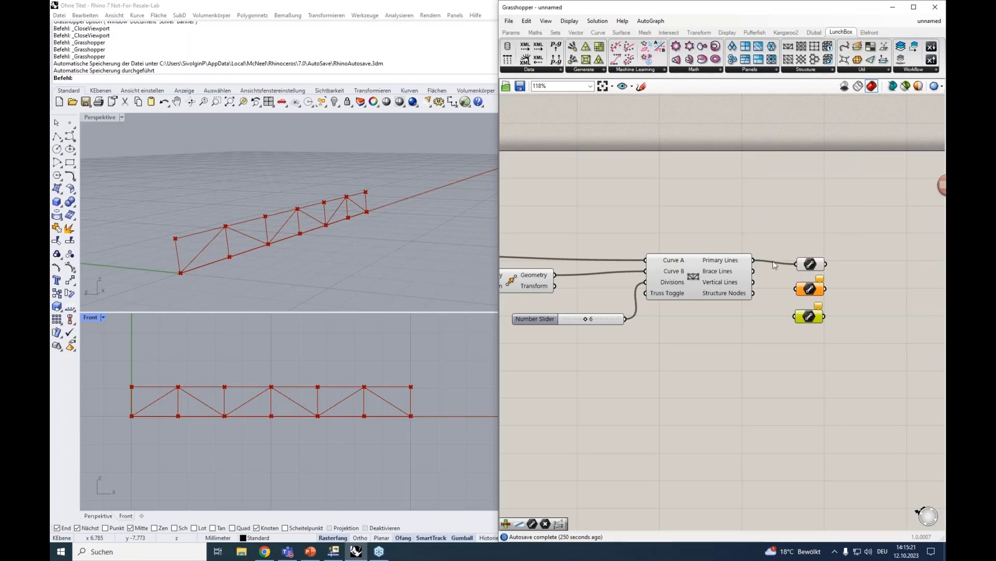
left_click(808, 265)
right_click_drag(798, 230, 791, 226)
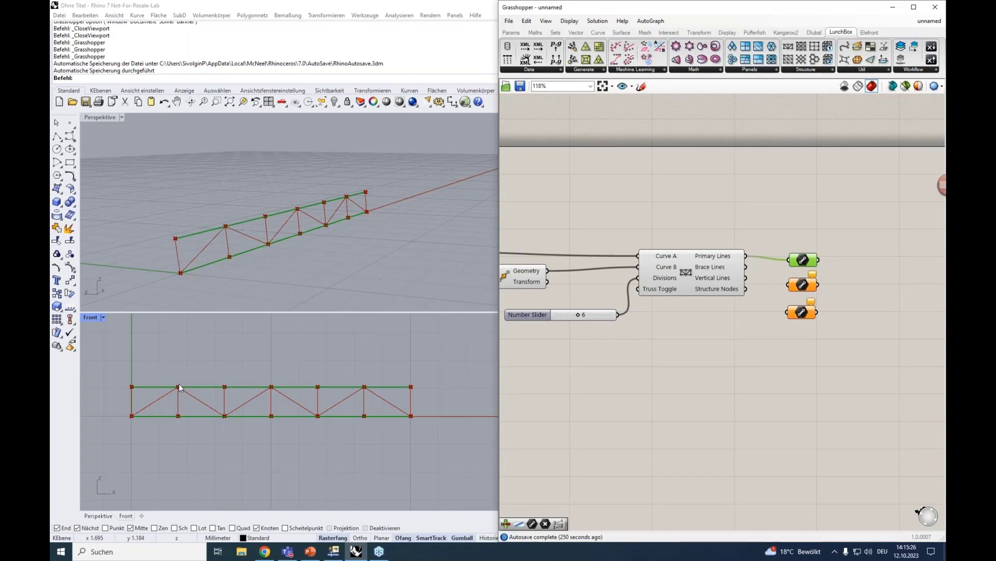
left_click_drag(745, 266, 789, 285)
left_click(799, 287)
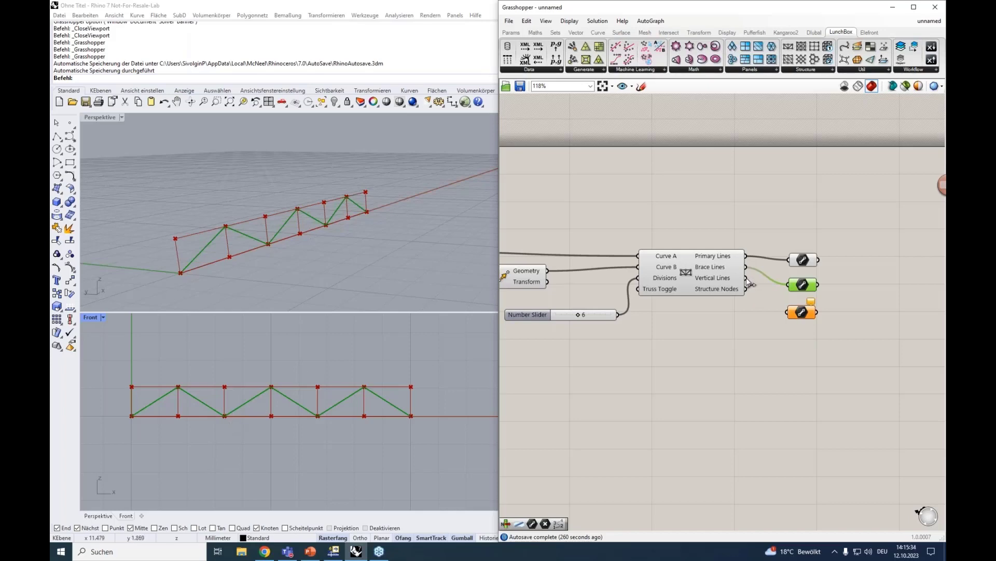
left_click_drag(746, 277, 789, 312)
left_click(798, 314)
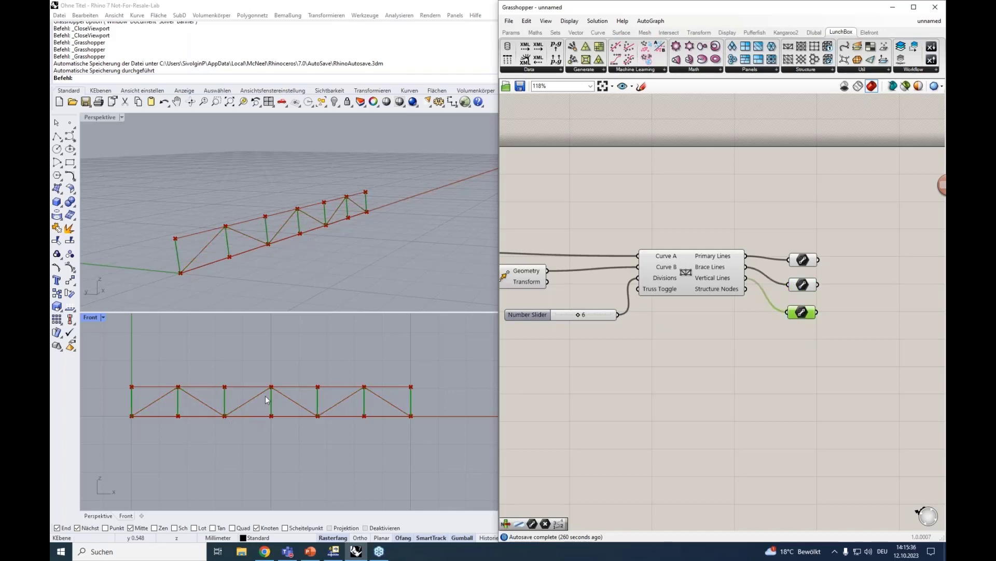
Add a Point parameter container below the Line containers and connect the truss's Structure Nodes to it
double_click(798, 345)
type("point")
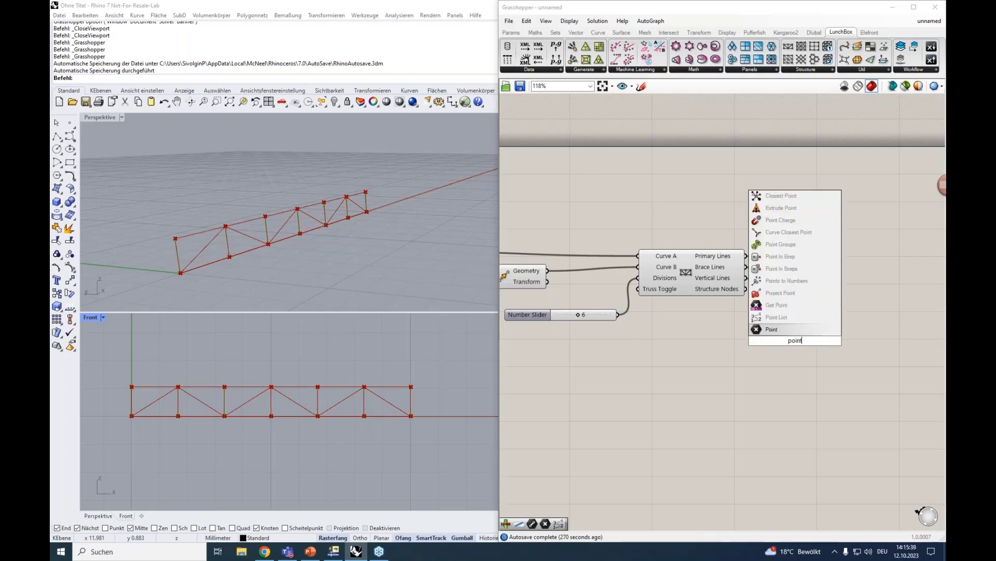
left_click(784, 330)
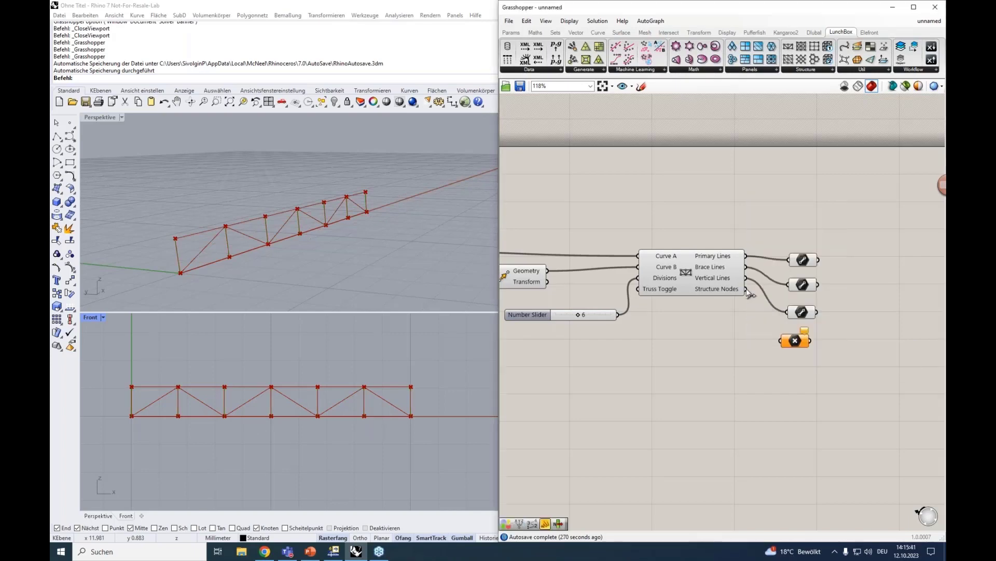
left_click_drag(745, 289, 780, 340)
left_click(793, 346)
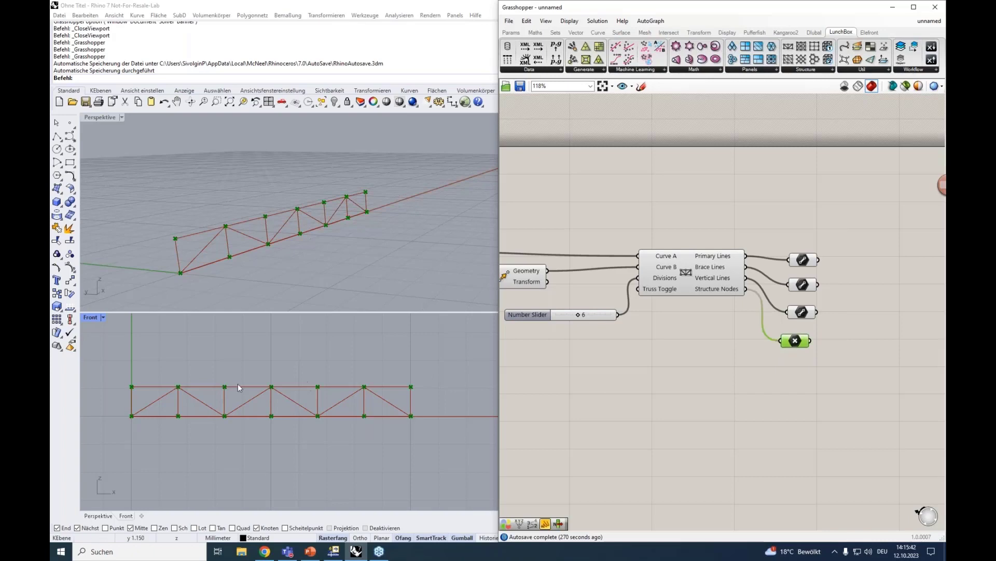
Align and evenly distribute the four output containers in a column level with the truss outputs
left_click_drag(826, 385, 782, 242)
left_click(808, 247)
left_click(804, 242)
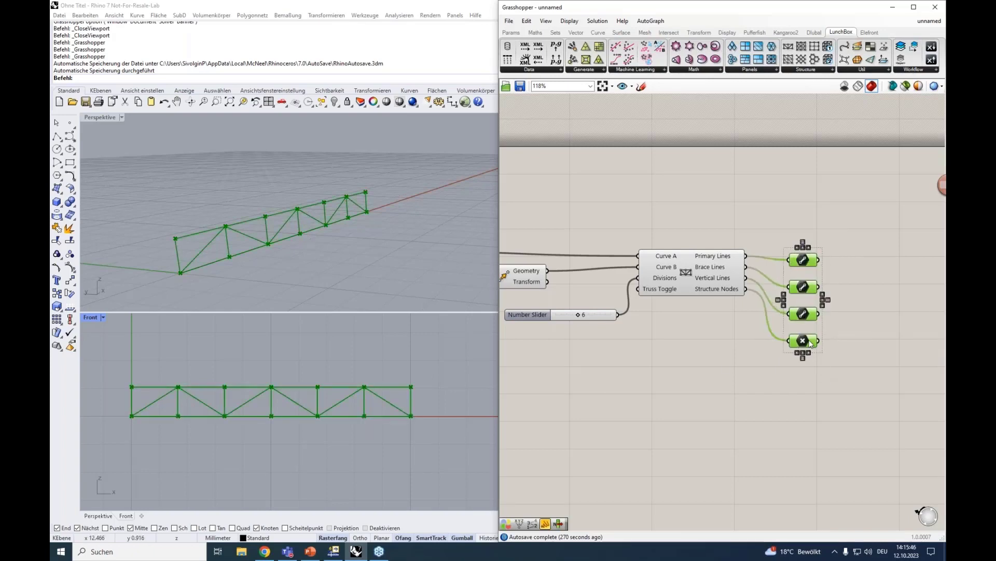
left_click_drag(810, 343, 801, 319)
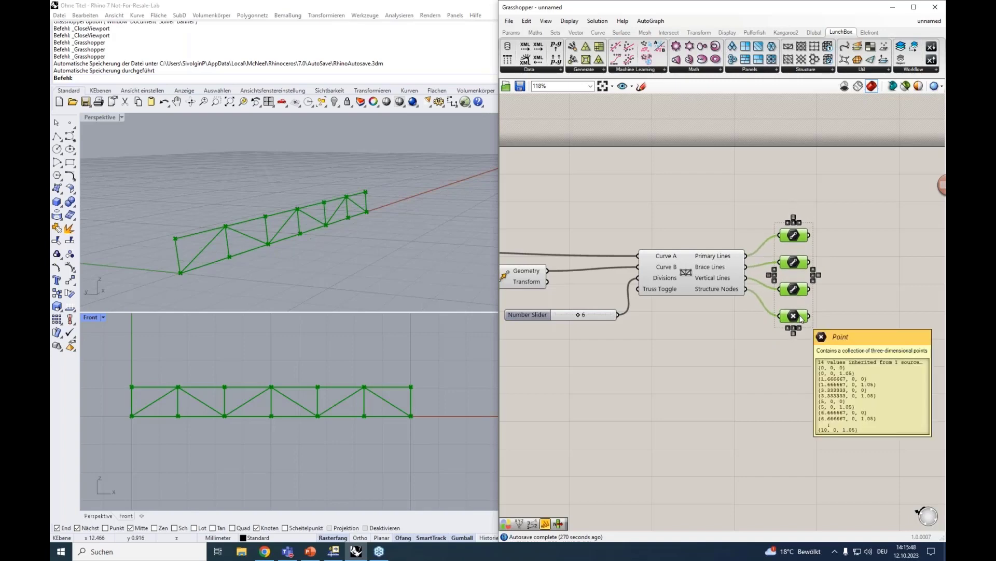
right_click_drag(792, 374, 742, 335)
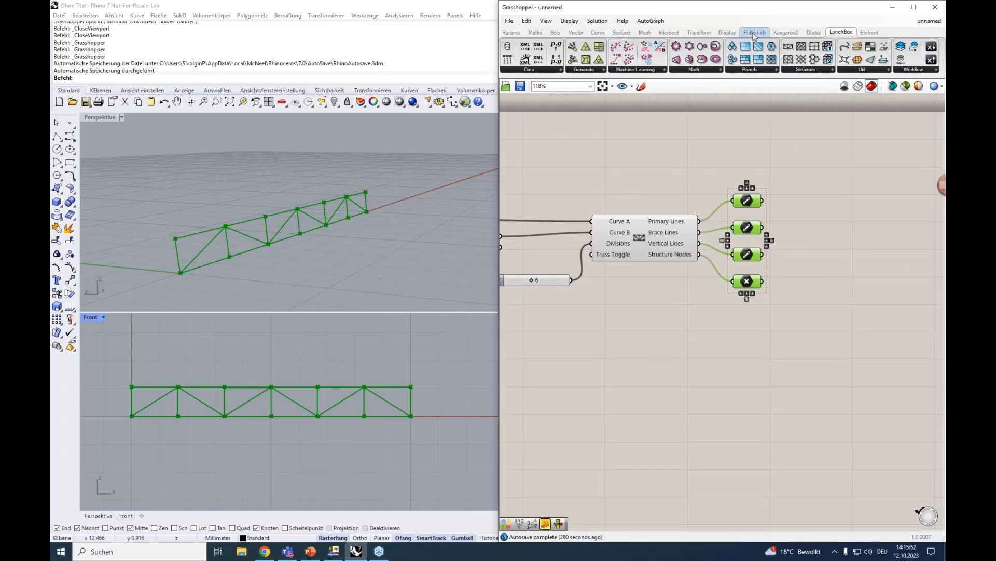
Review the Dlubal components available for RFEM 6 model data and loads
left_click(815, 32)
left_click(704, 71)
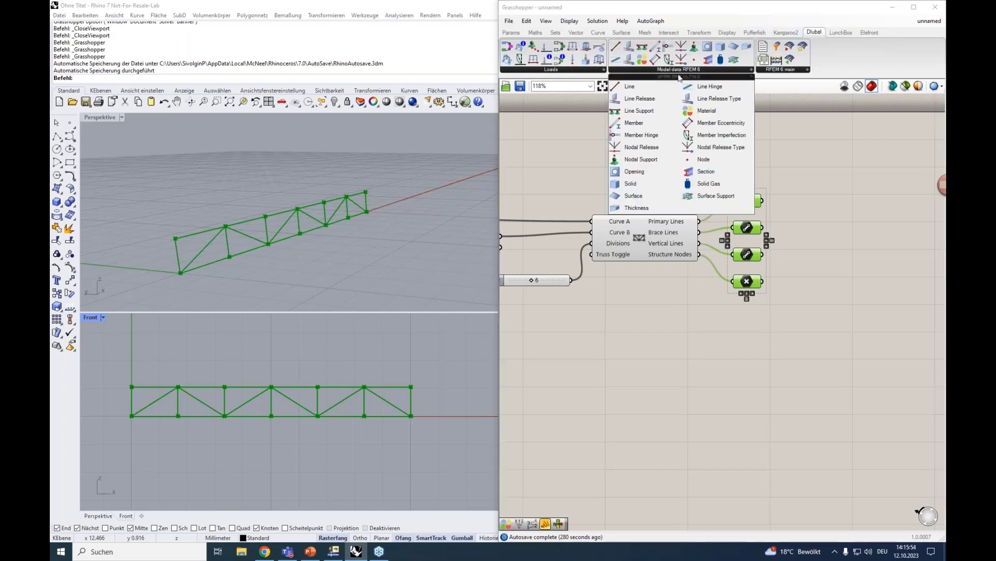
left_click(554, 69)
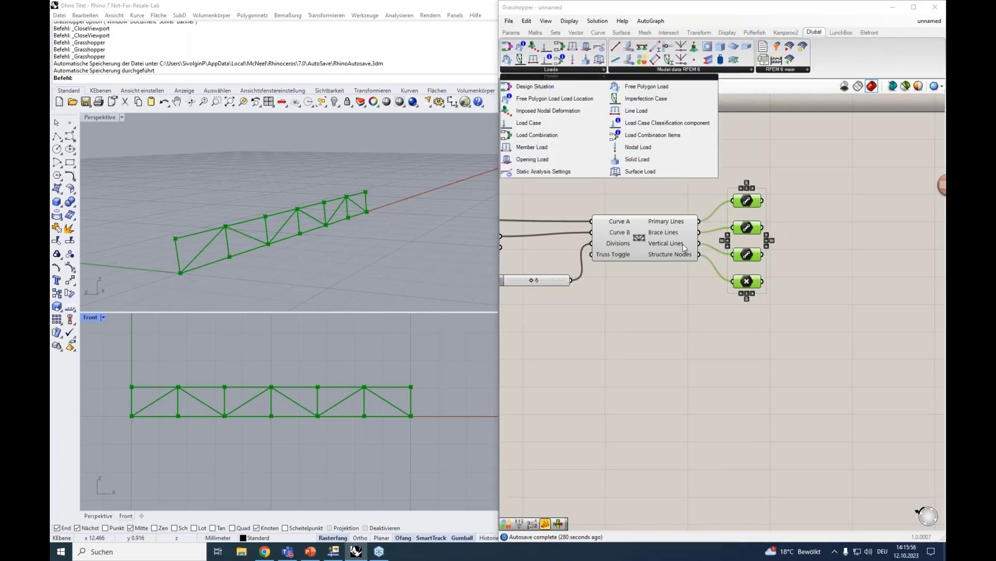
mouse_move(685, 248)
left_click(786, 141)
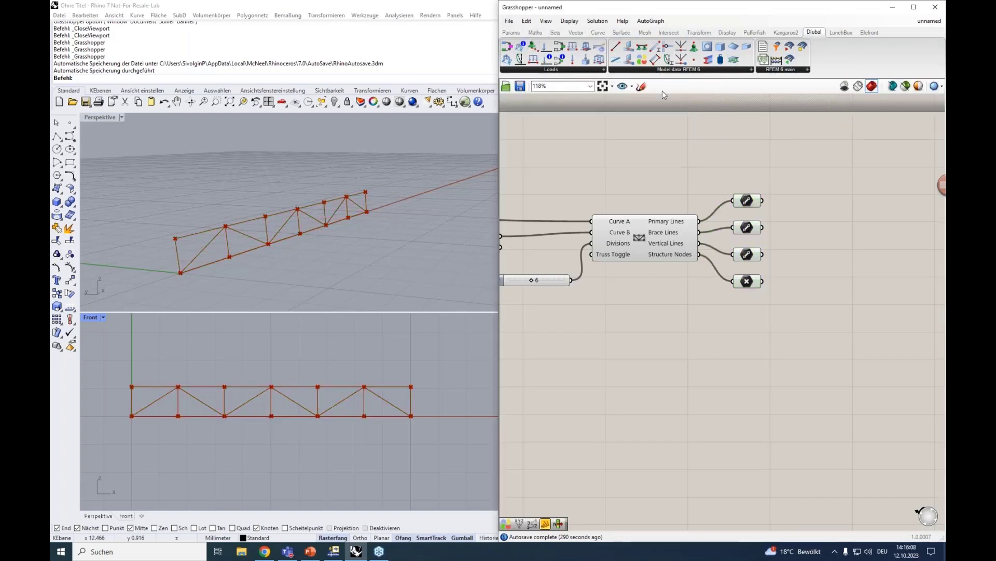
Add the Dlubal RFEM 6 Material component to the canvas beyond the truss output containers
right_click_drag(721, 165, 650, 183)
left_click(709, 70)
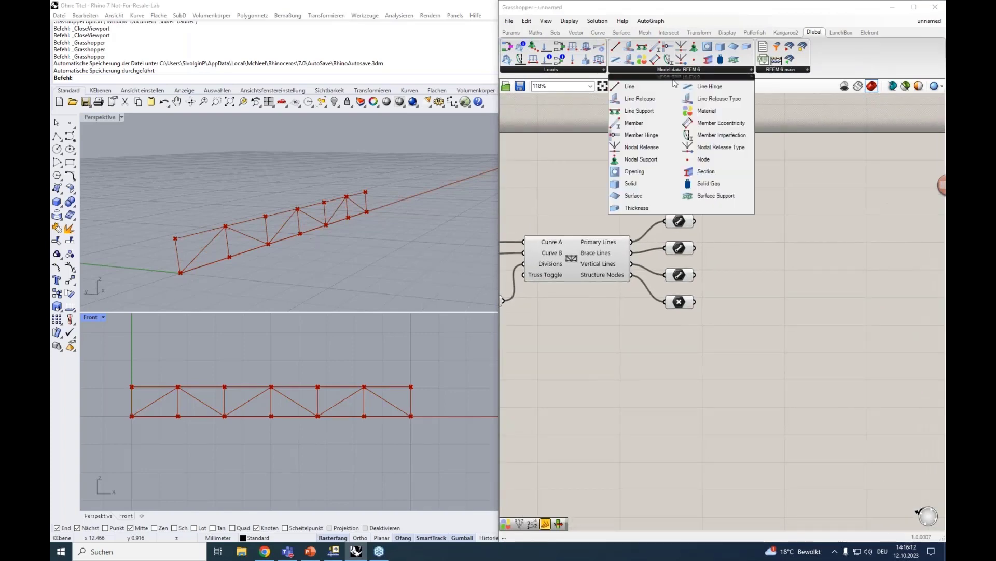
left_click_drag(707, 111, 862, 260)
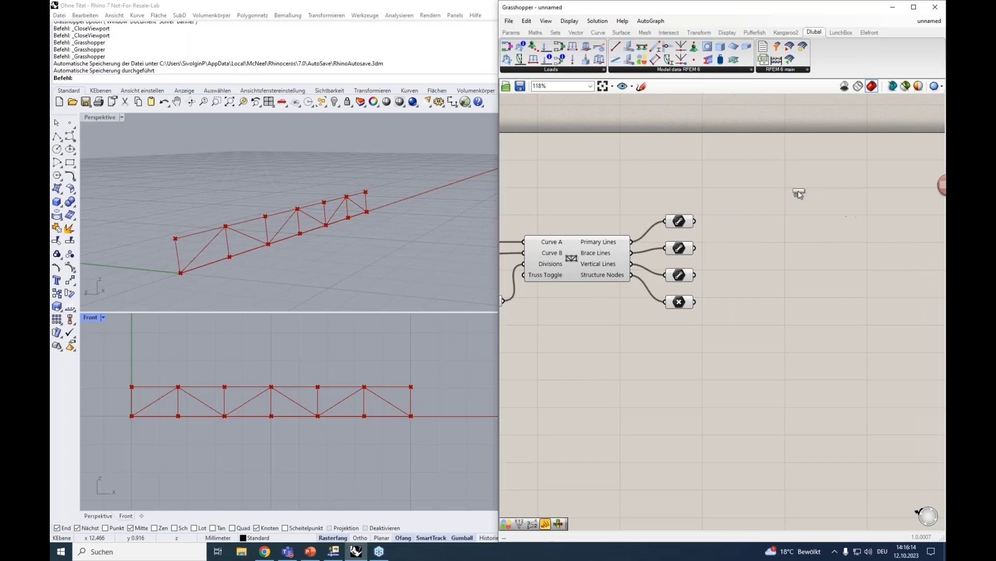
left_click_drag(798, 193, 792, 199)
scroll(793, 191, "up", 1)
left_click(802, 205)
right_click_drag(791, 289, 744, 243)
left_click_drag(756, 137, 799, 153)
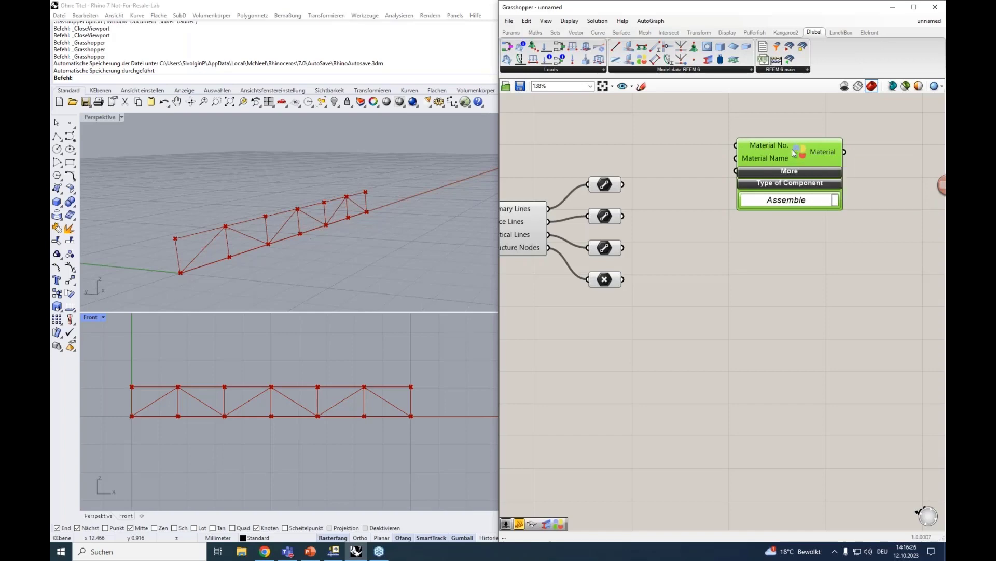
Add a number slider with value 1 and connect it to the Material component's Material No. input
double_click(674, 143)
type("1")
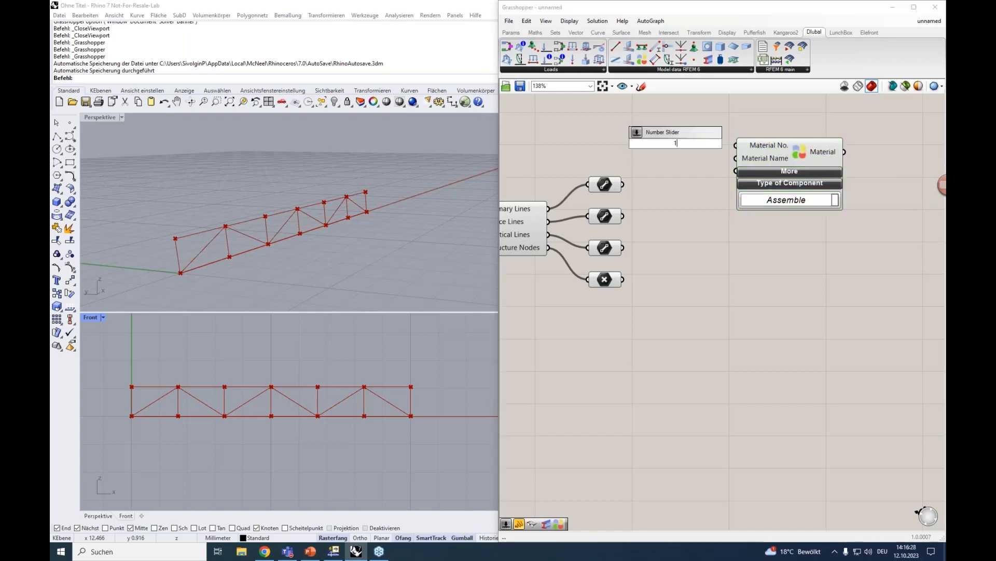
key("Return")
left_click_drag(693, 148, 794, 158)
left_click_drag(663, 144, 694, 145)
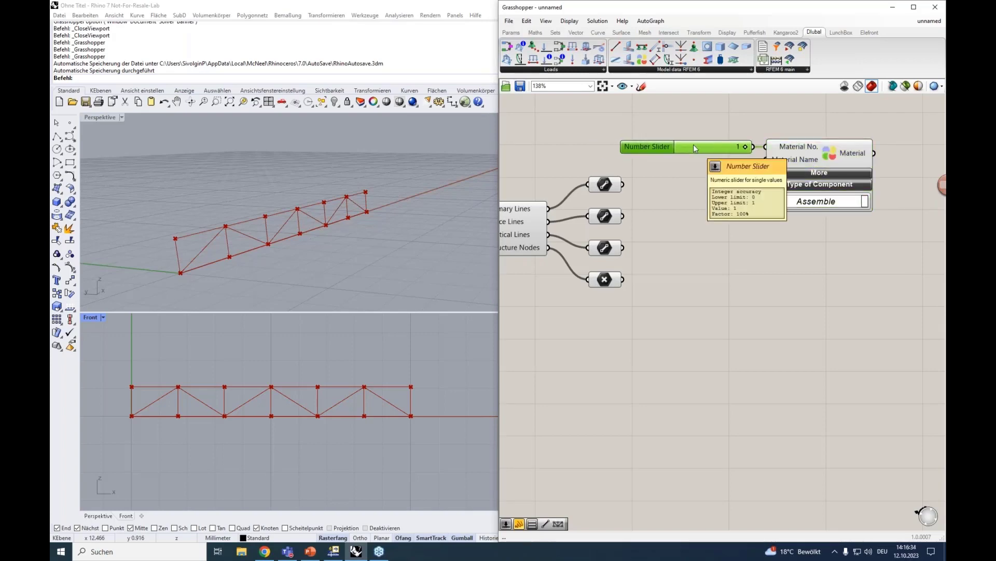
Add a panel containing S235 and connect it to the Material component's Material Name input
double_click(714, 170)
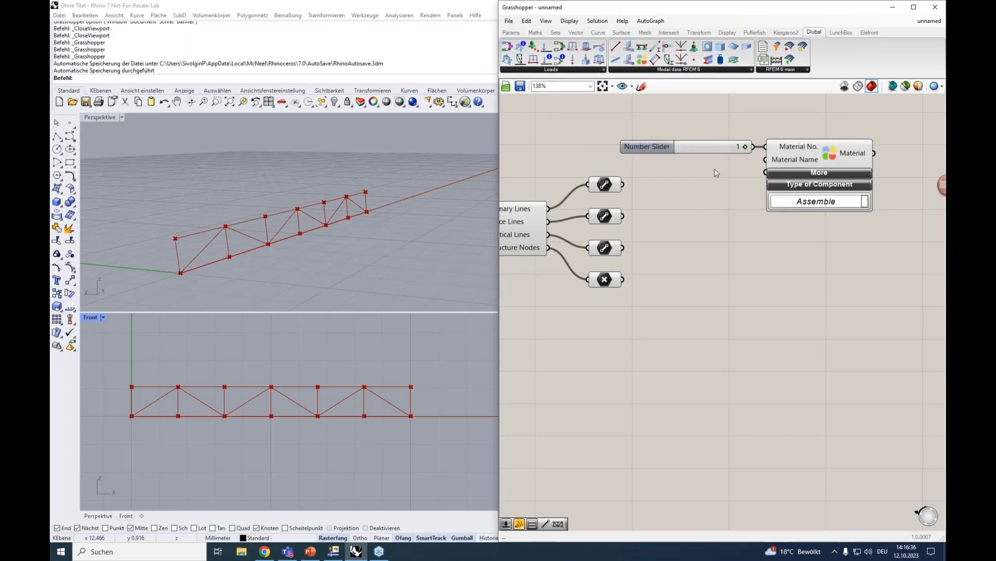
type("\"S235")
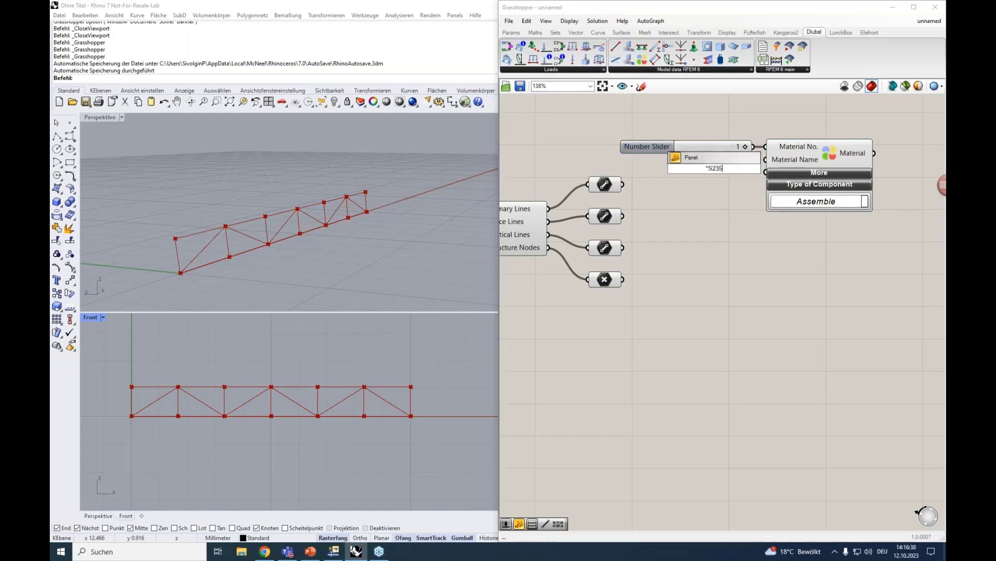
key("Return")
left_click_drag(722, 170, 765, 160)
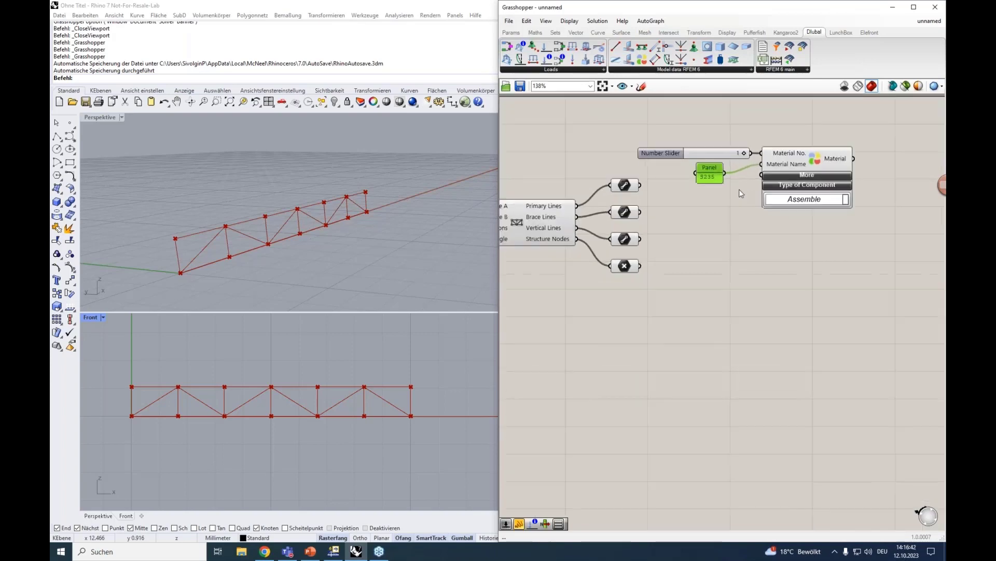
Move the Material component together with its number slider and panel farther away from the truss output containers
left_click(740, 191)
left_click_drag(873, 241, 716, 119)
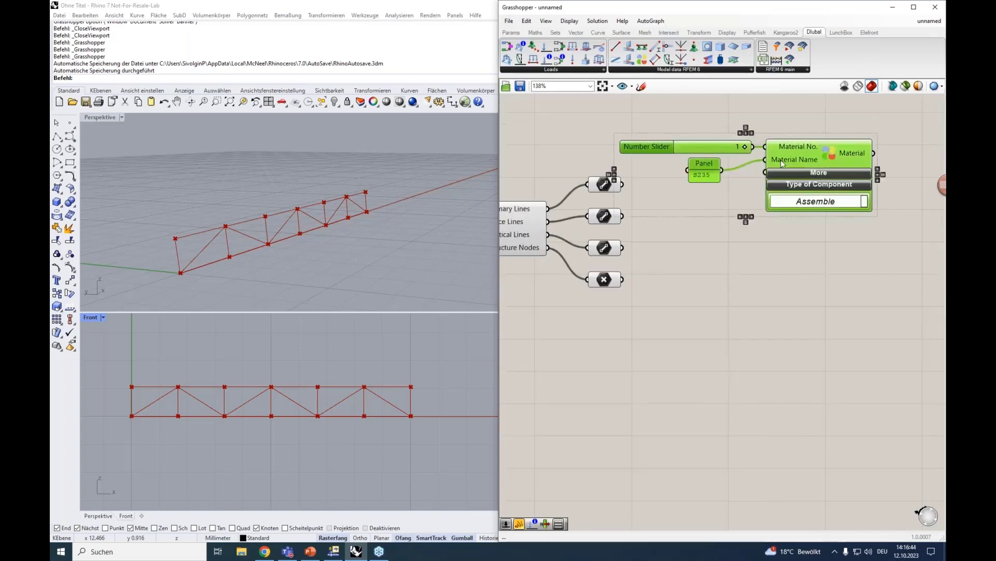
left_click_drag(776, 194, 820, 199)
left_click(787, 286)
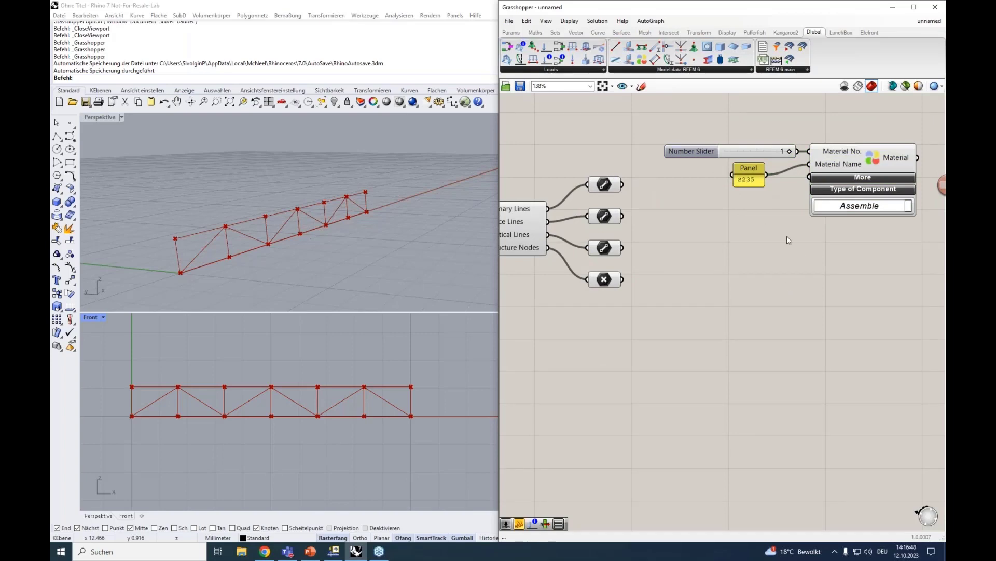
right_click_drag(788, 237, 747, 220)
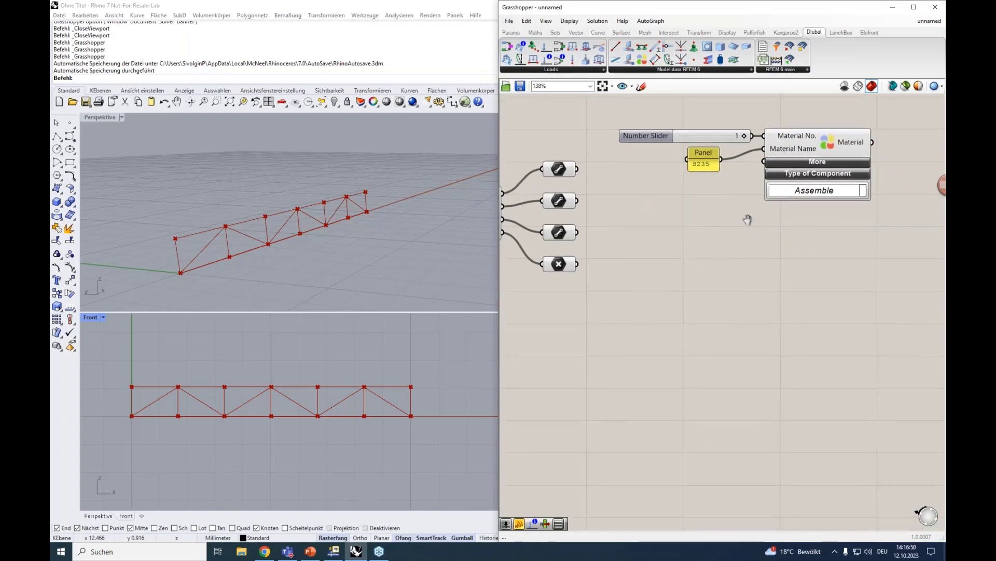
scroll(747, 219, "down", 3)
scroll(748, 220, "up", 3)
Replace the S235 panel with the material list panel pasted from the clipboard history
left_click(705, 155)
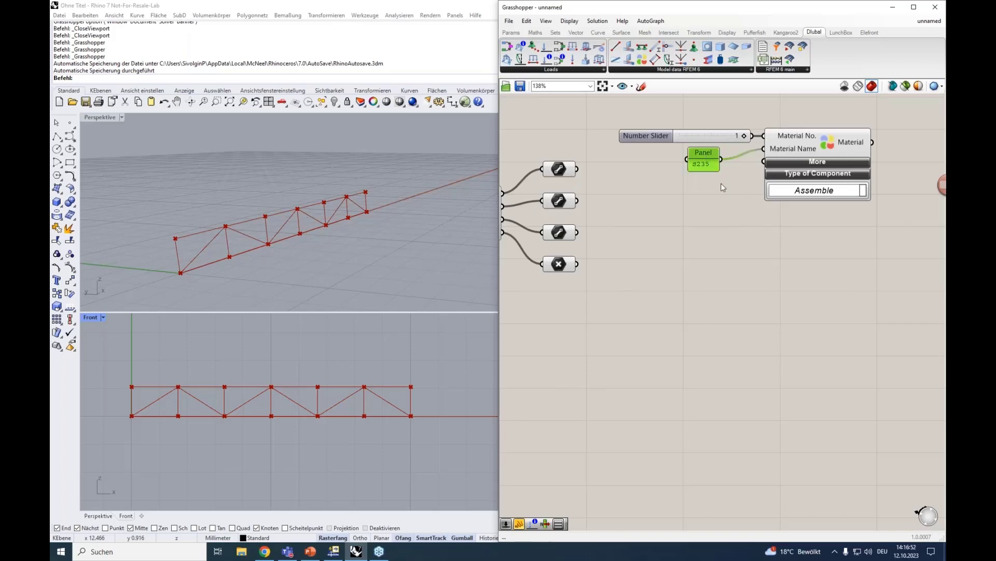
key("Delete")
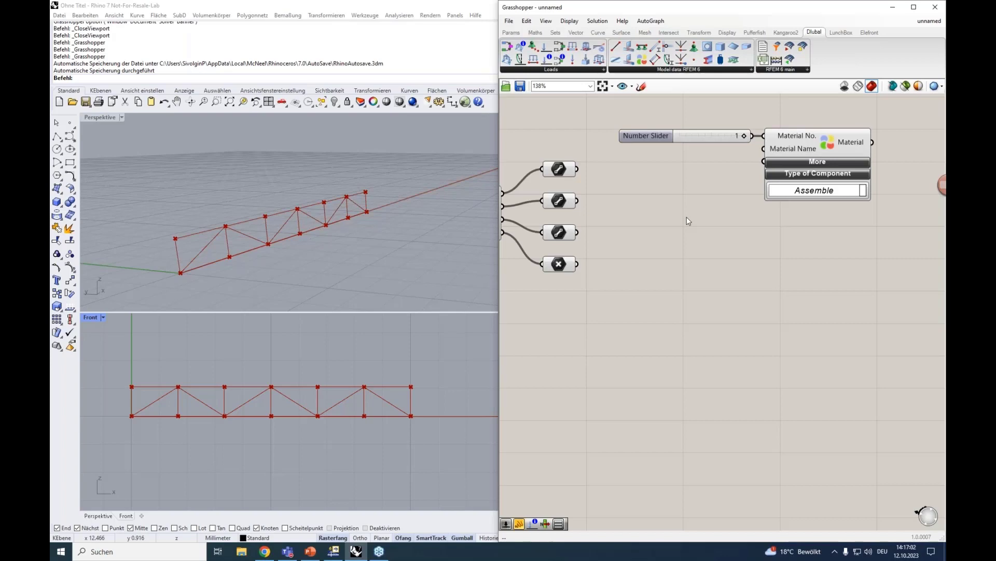
right_click_drag(688, 220, 701, 229)
key("super+v")
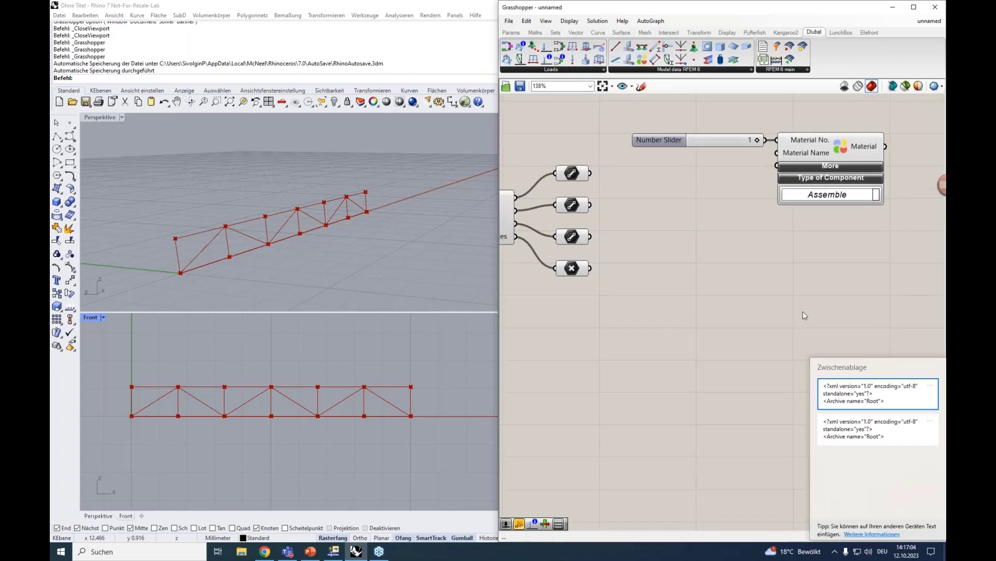
left_click(848, 390)
Move the Material component and its slider aside and place the material list panel between them and the truss output containers
left_click_drag(929, 230, 625, 213)
scroll(770, 298, "down", 3)
right_click_drag(839, 291, 754, 311)
left_click_drag(812, 237, 631, 199)
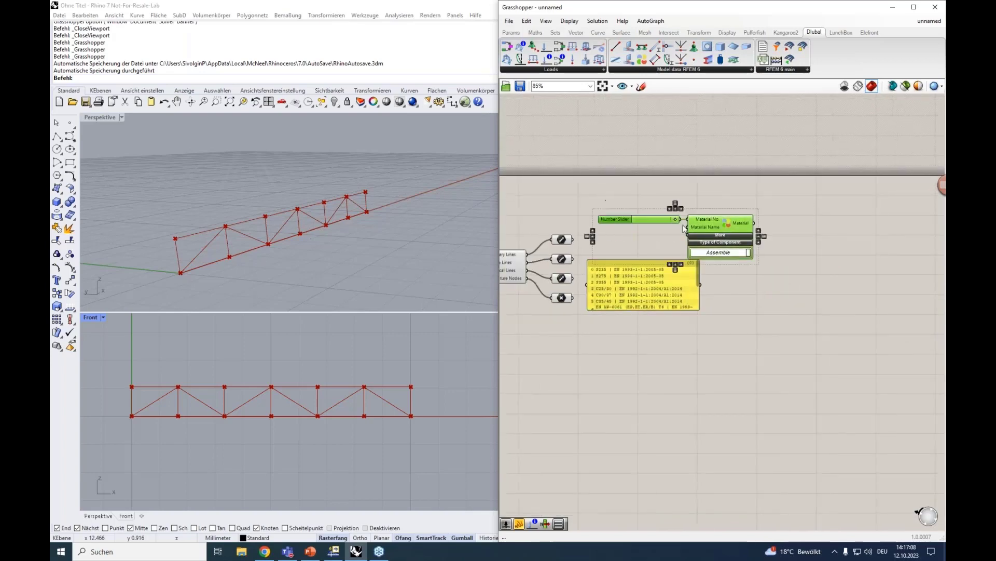
left_click_drag(712, 234, 816, 240)
left_click(649, 266)
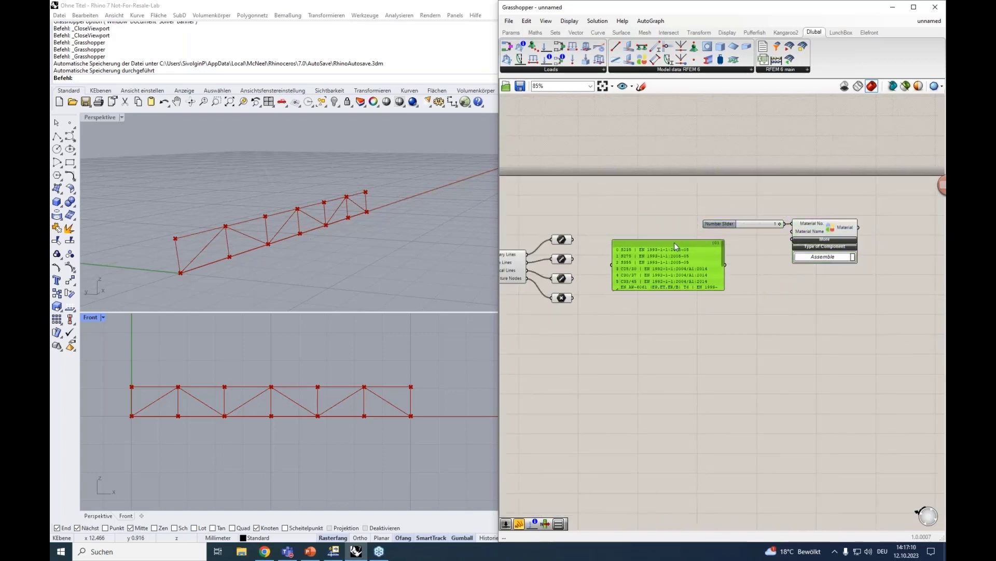
left_click(694, 332)
Examine where the Panel component is found and how the material names are entered in the list panel
scroll(674, 311, "up", 2)
left_click(666, 261, "ctrl+alt")
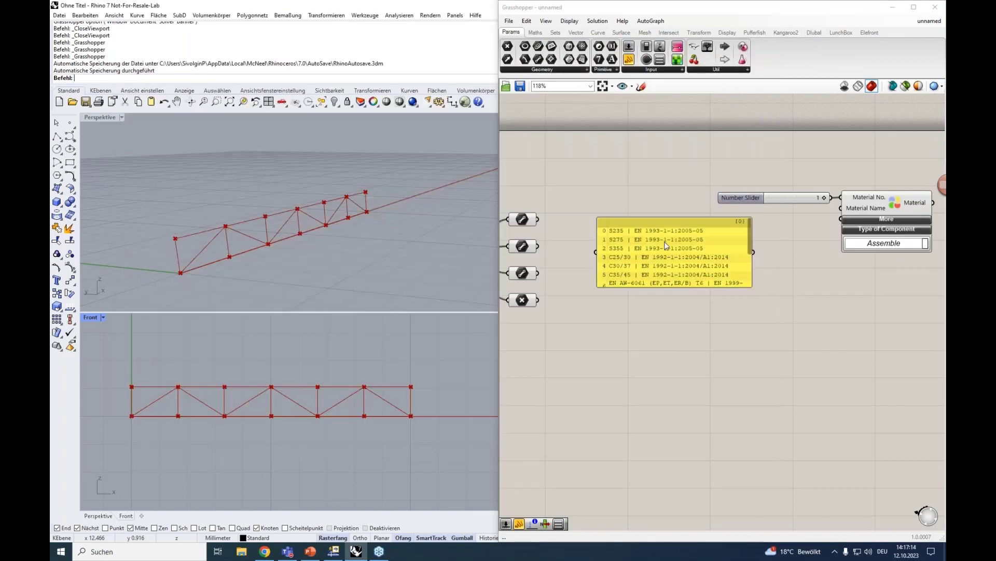
double_click(671, 245)
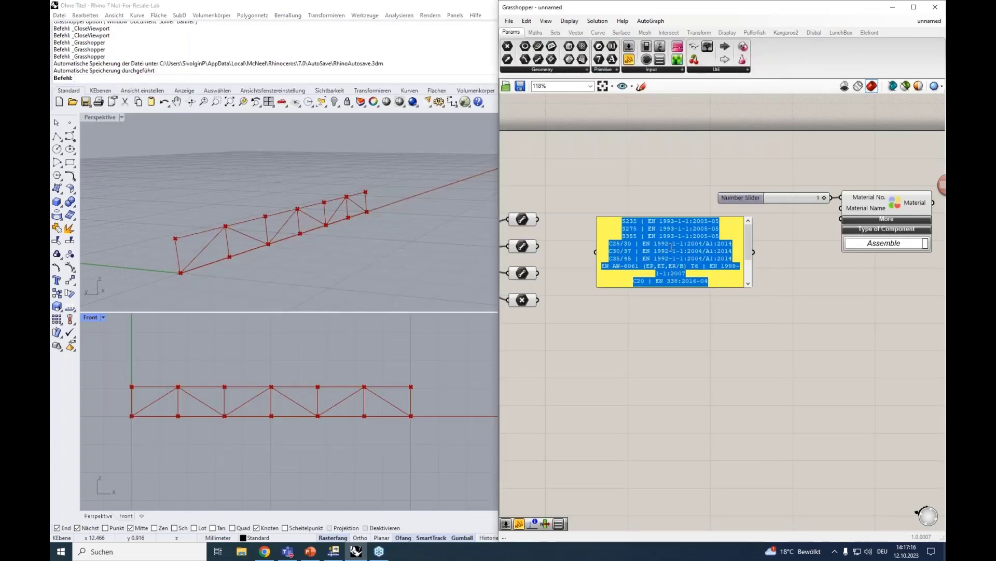
left_click(691, 328)
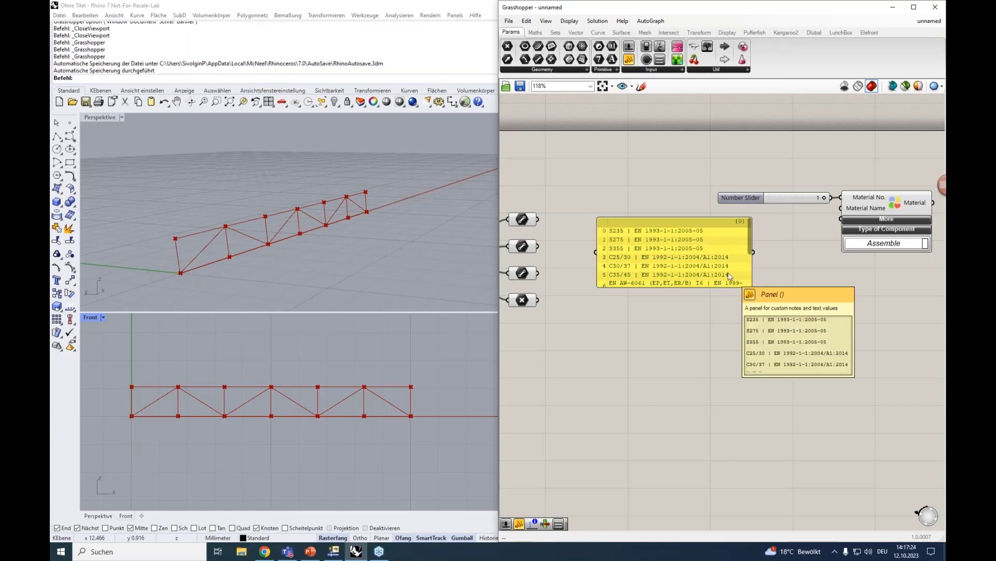
left_click(720, 256)
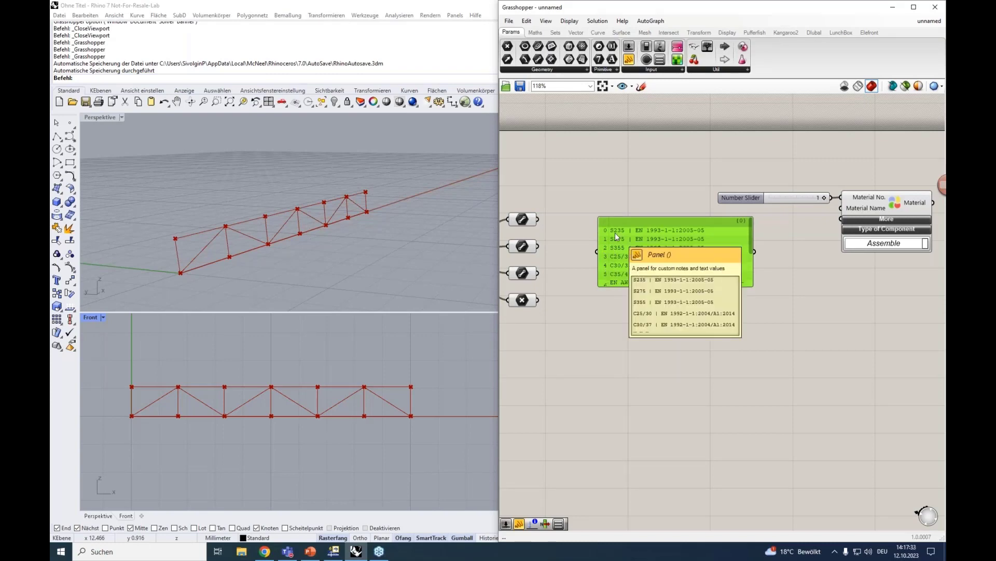
left_click(774, 289)
Add a List Item component beside the material list panel and connect the panel to its List input
left_click_drag(704, 229, 688, 227)
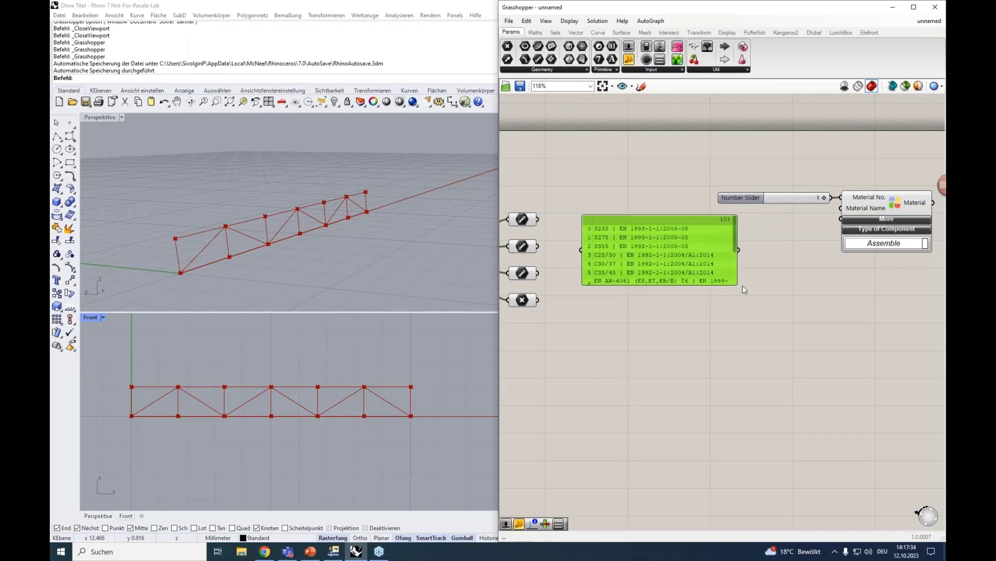
double_click(777, 312)
type("it")
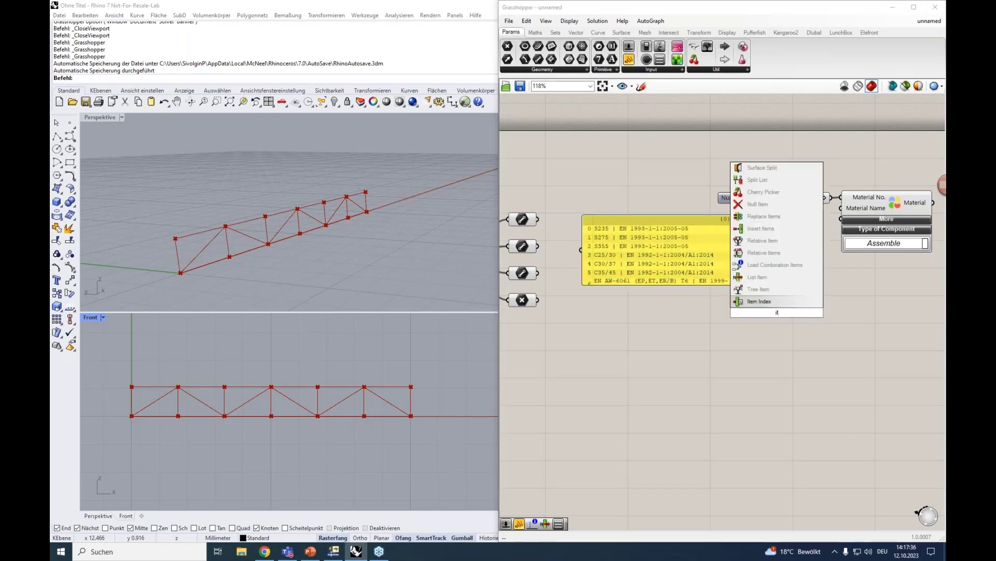
left_click(773, 277)
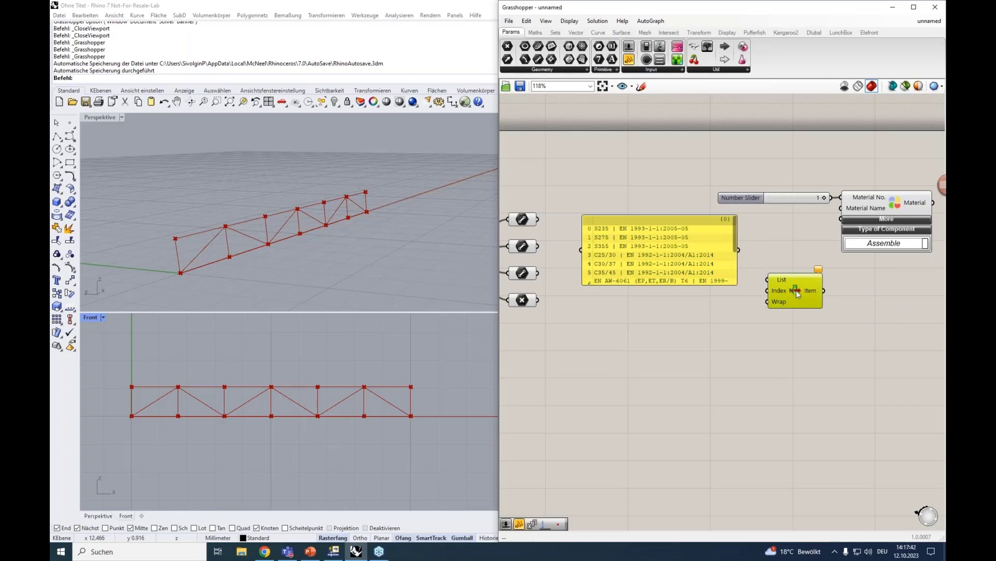
left_click_drag(738, 249, 767, 279)
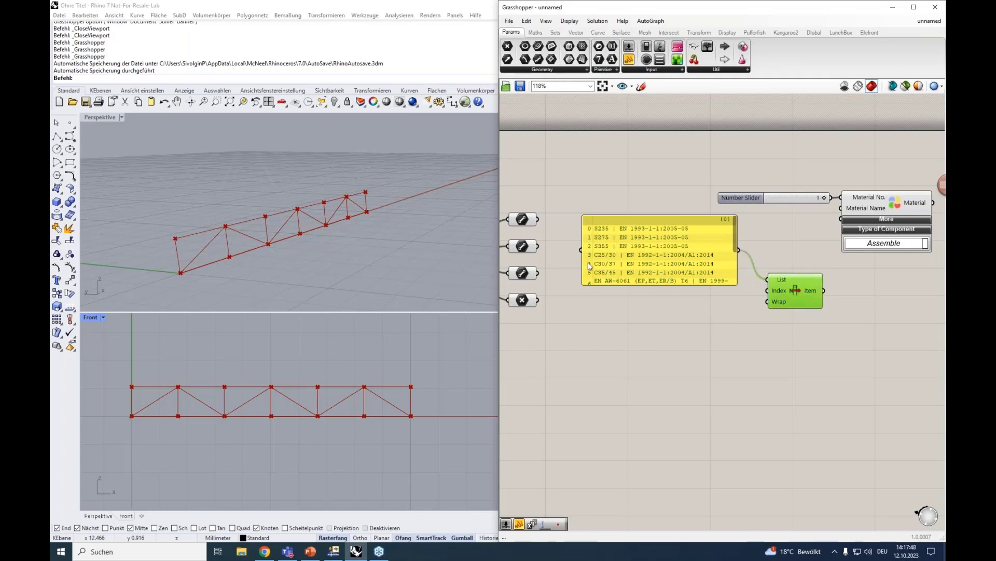
double_click(684, 297)
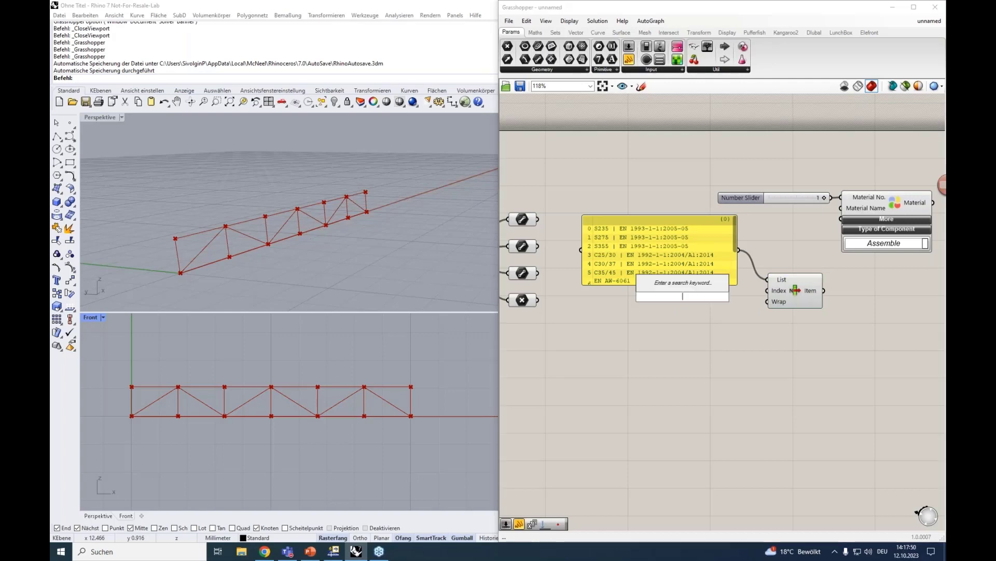
type("0")
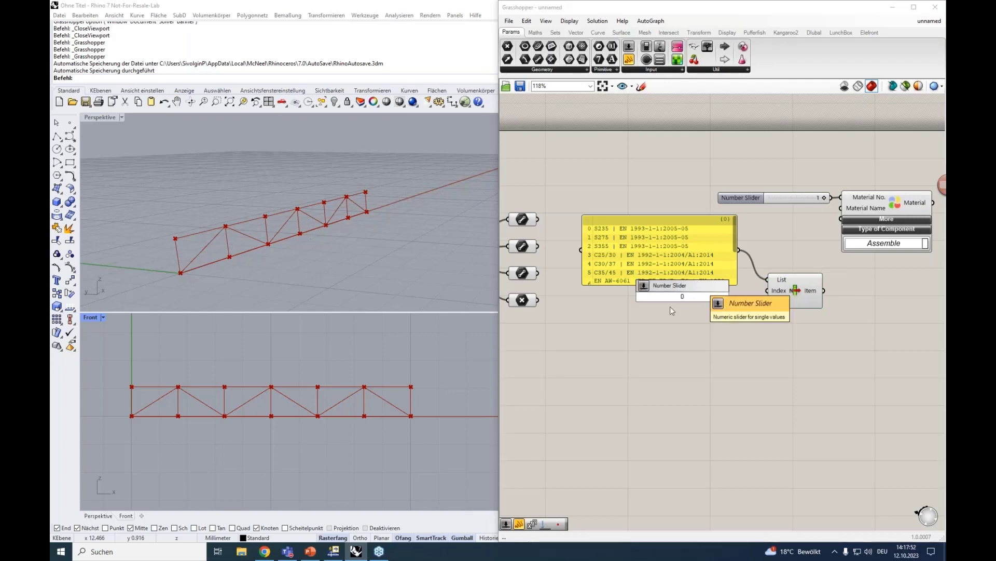
left_click(611, 296)
Enlarge the material list panel to show all entries and connect a new 0 to 12 number slider to the List Item's Index input
left_click_drag(615, 284, 623, 357)
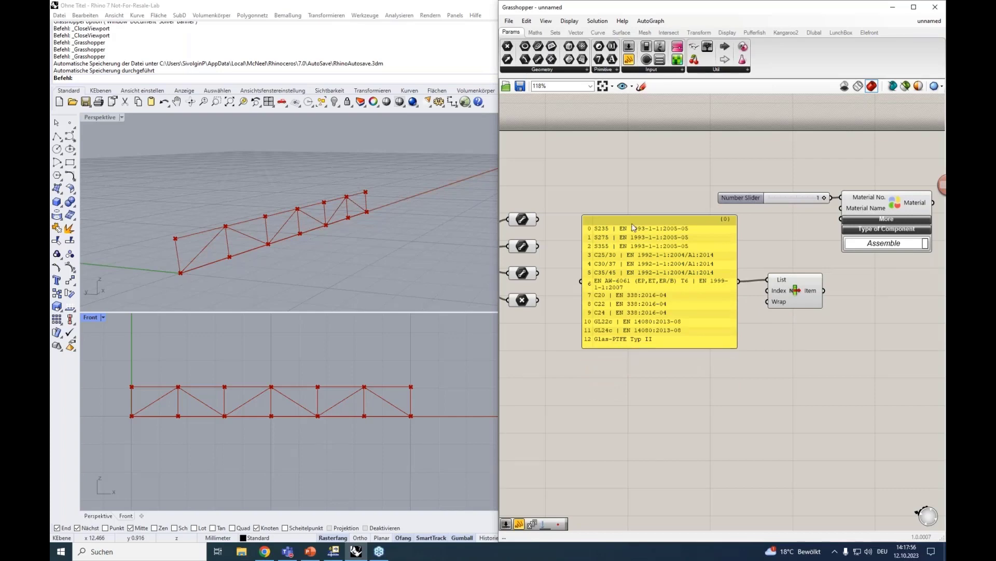
left_click_drag(631, 218, 620, 194)
double_click(728, 345)
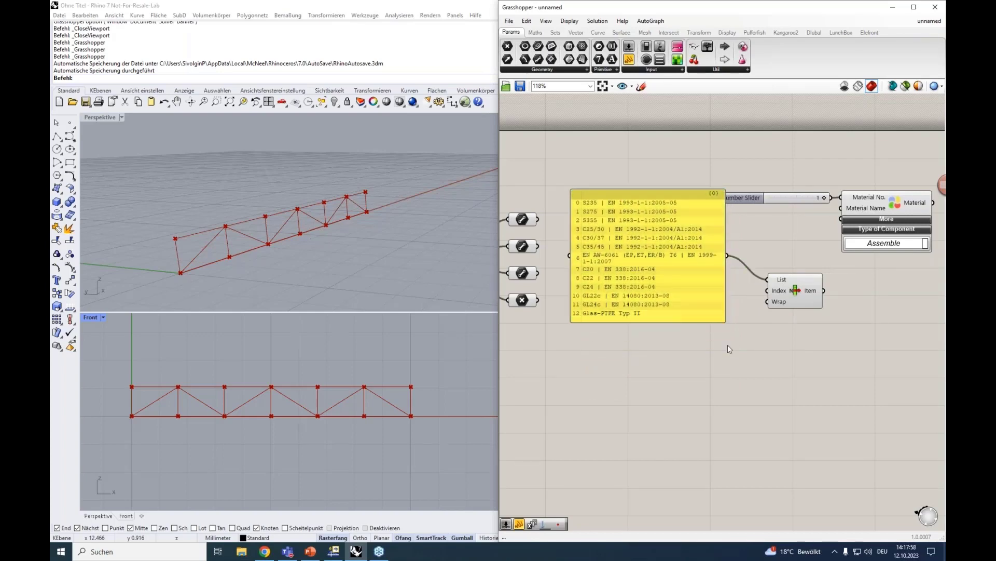
type("0")
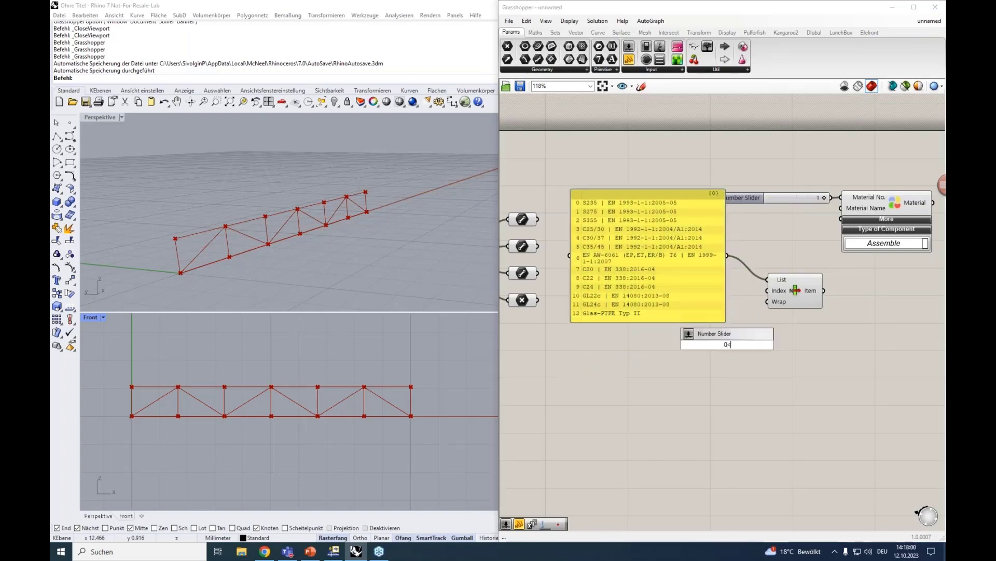
type("<12")
key("Return")
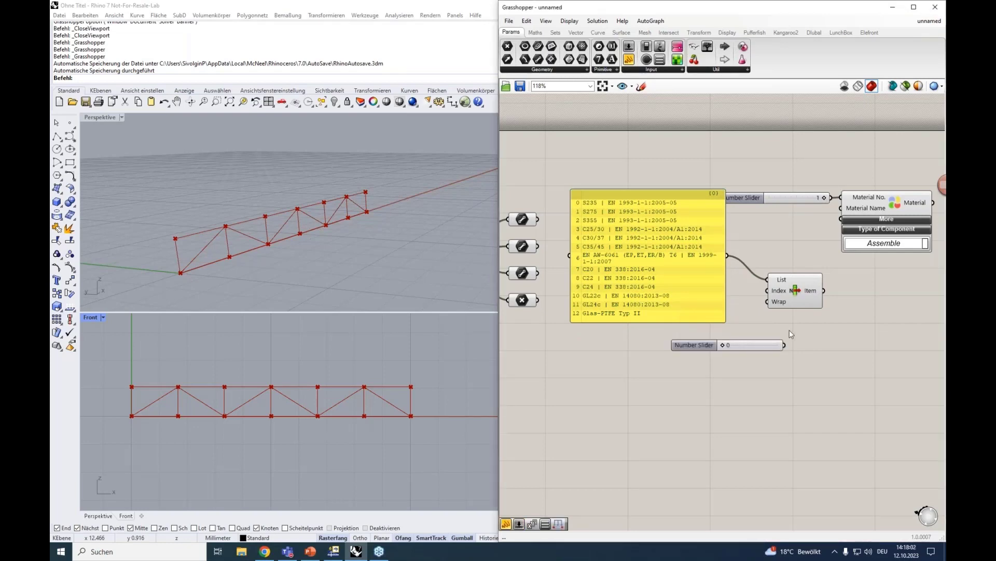
left_click_drag(785, 345, 768, 290)
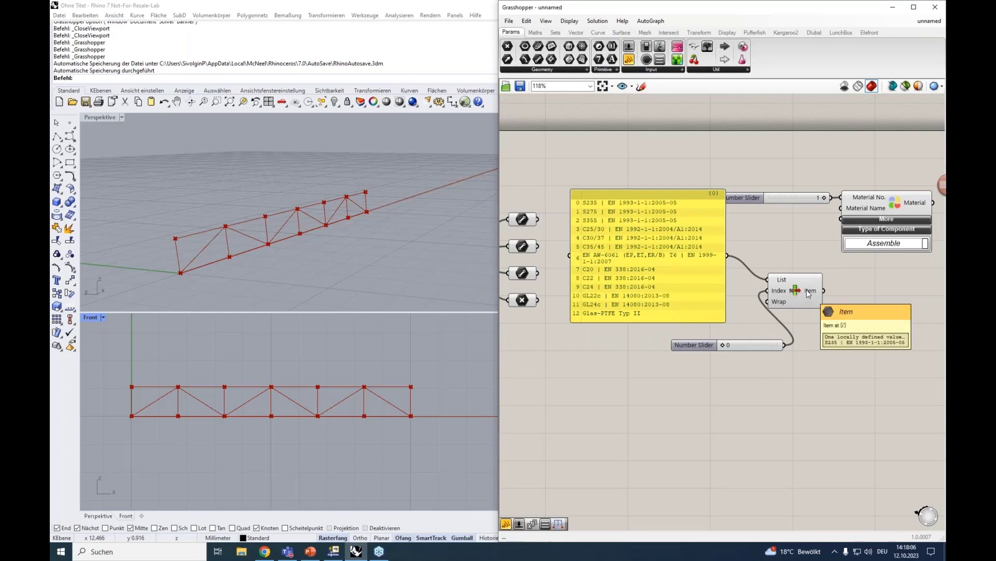
Connect an empty panel to the List Item's Item output and set the index slider to 7
double_click(866, 310)
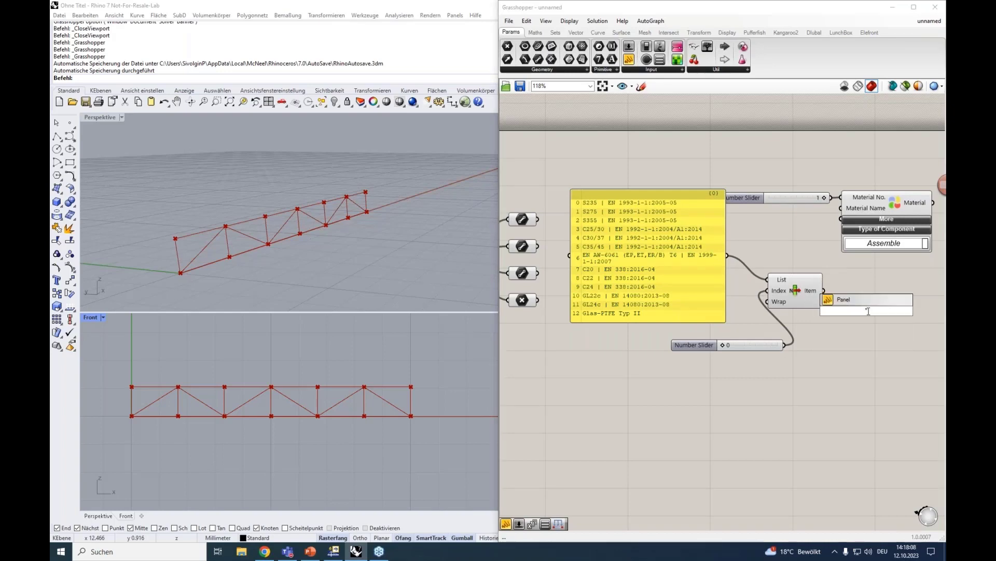
left_click(845, 300)
left_click_drag(824, 290, 835, 306)
right_click_drag(829, 261, 785, 255)
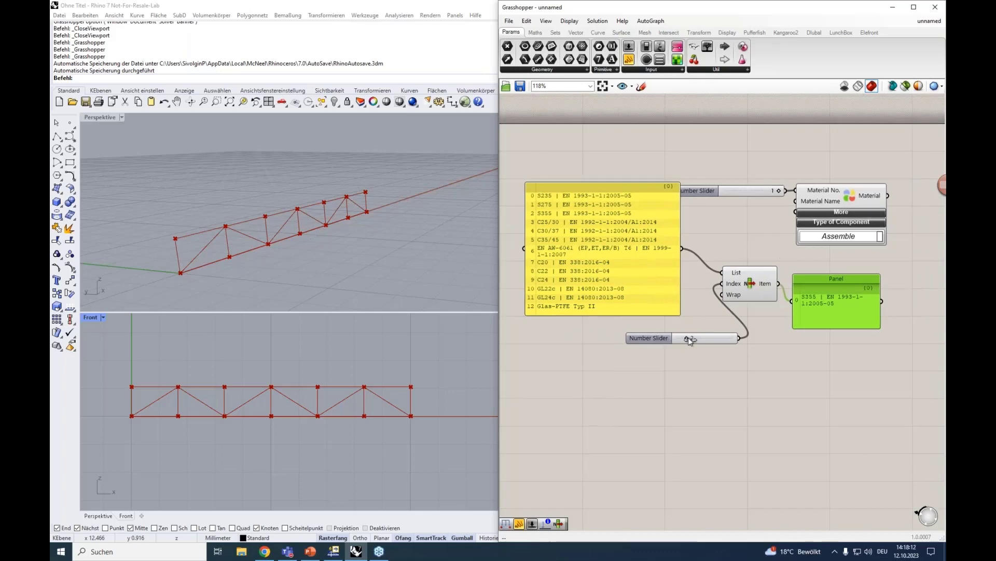
left_click_drag(689, 340, 710, 344)
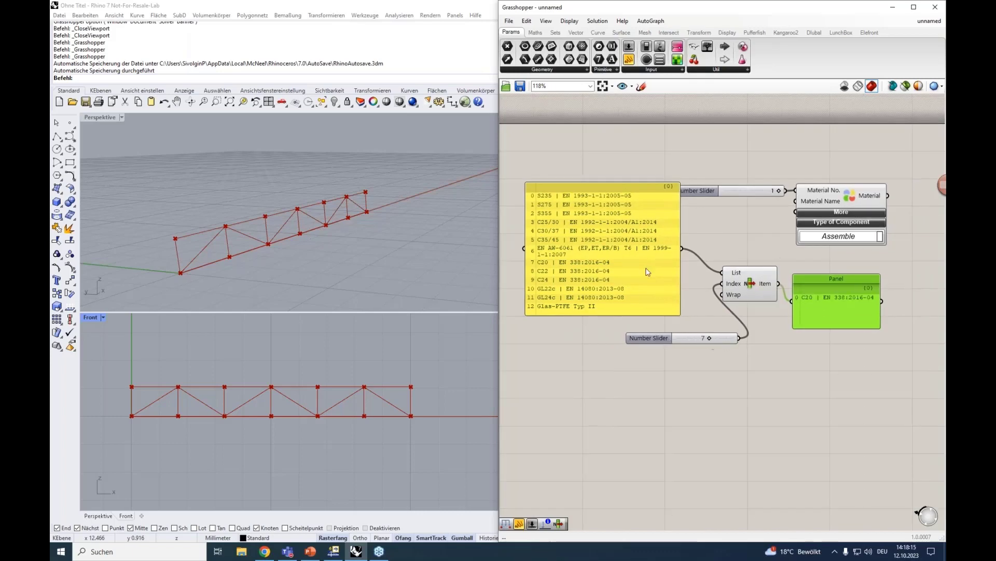
left_click(736, 338)
key("Delete")
left_click(833, 280)
key("Delete")
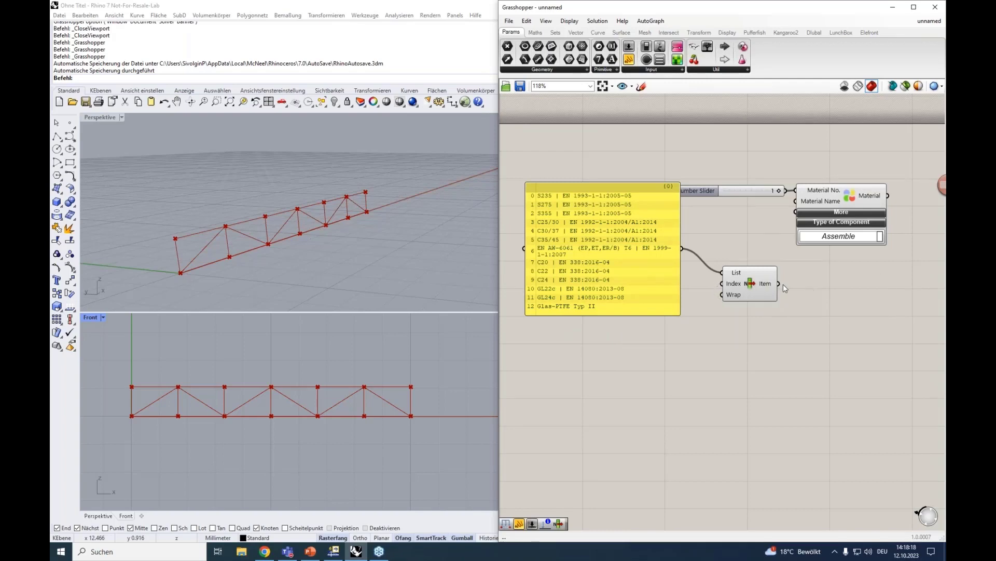
left_click(759, 270)
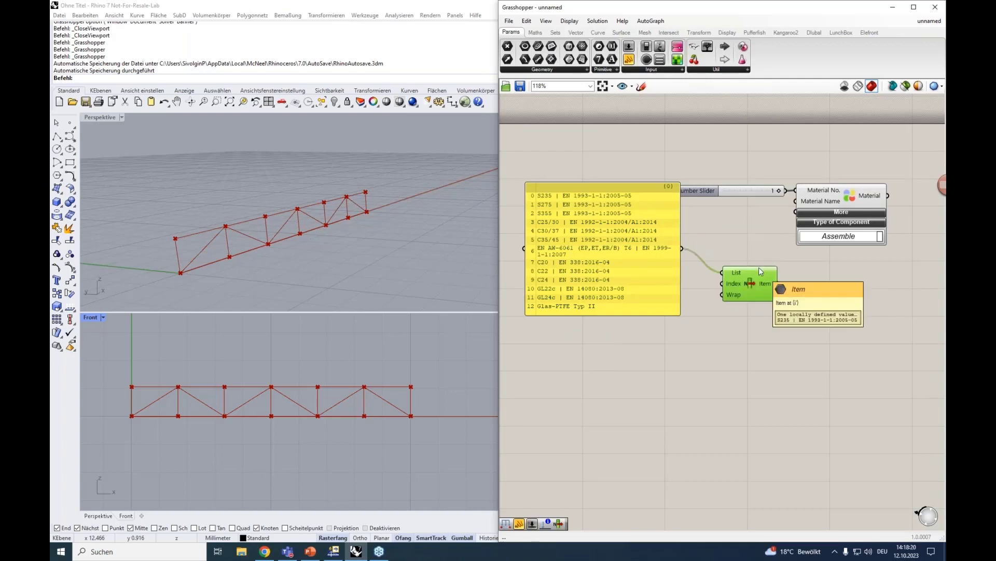
key("ctrl+z")
key("ctrl+z")
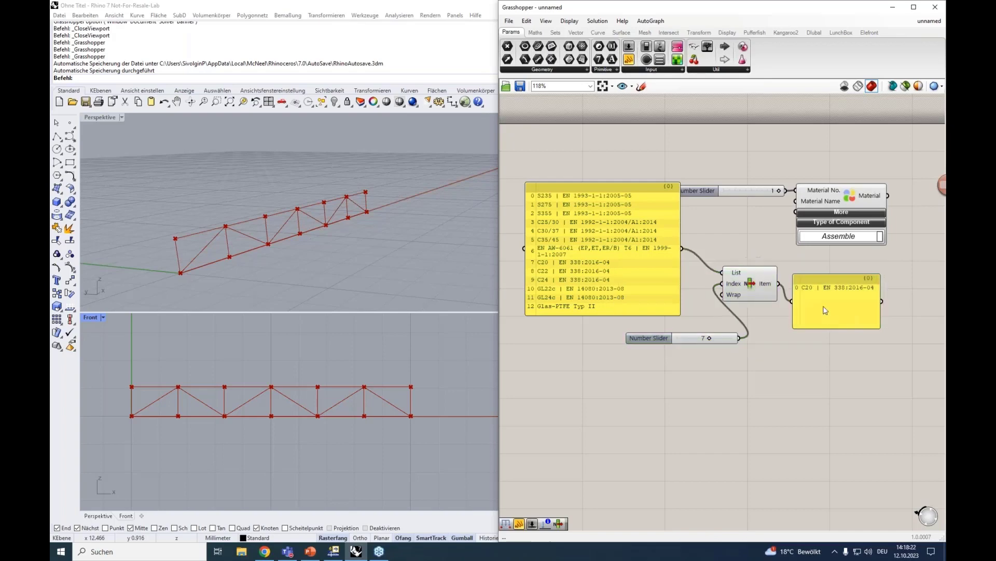
Delete the panel on the List Item output and connect Item to the Material component's Material Name input
left_click(822, 301)
key("Delete")
left_click_drag(777, 358, 794, 202)
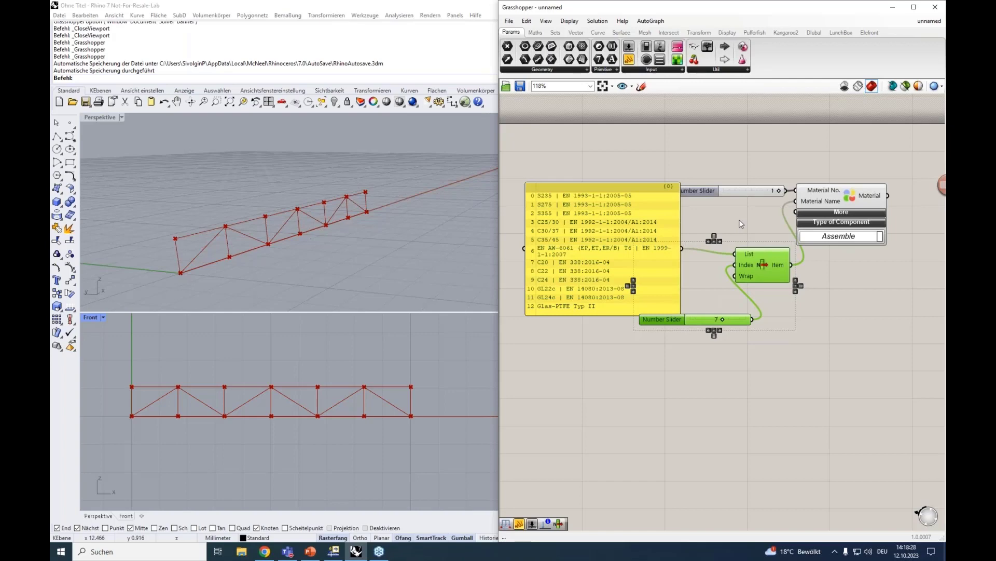
Arrange the List Item component and its index slider below the Material component
scroll(739, 222, "down", 3)
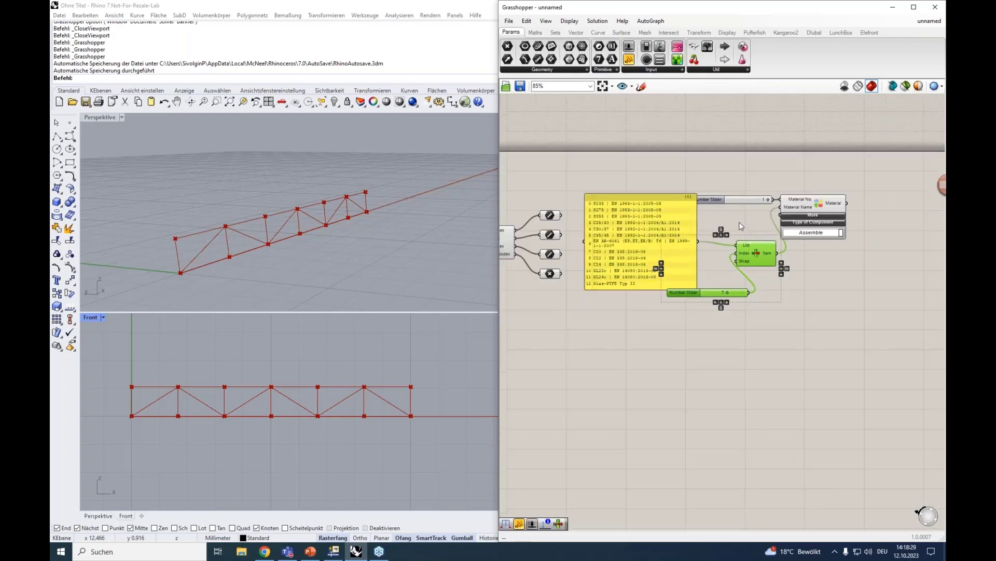
mouse_move(746, 286)
left_mouse_down()
mouse_move(753, 284)
mouse_move(734, 271)
mouse_move(742, 273)
left_mouse_up()
left_click(749, 294)
right_click_drag(753, 311, 747, 261)
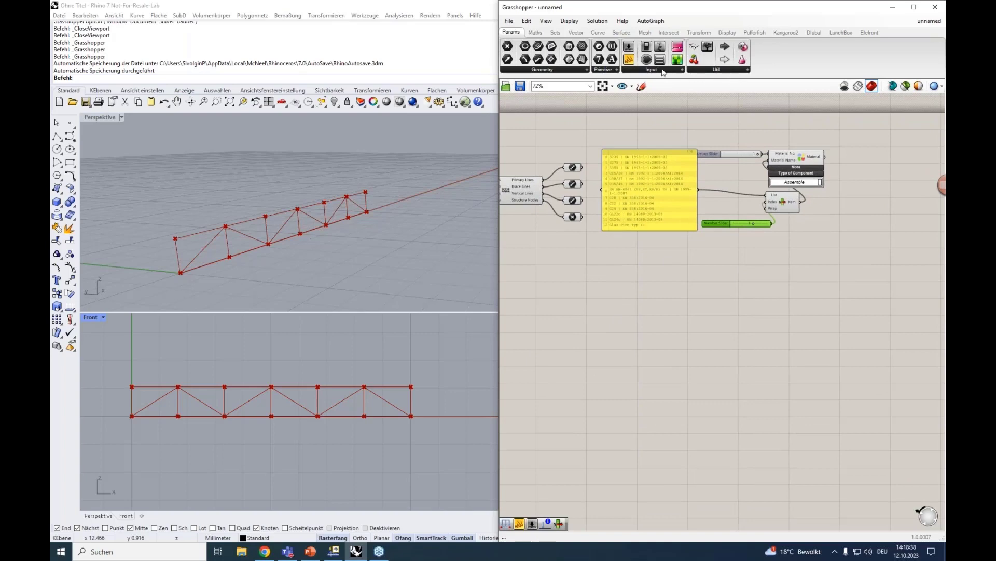
Place a Dlubal Section component on the canvas below the Material component
left_click(813, 32)
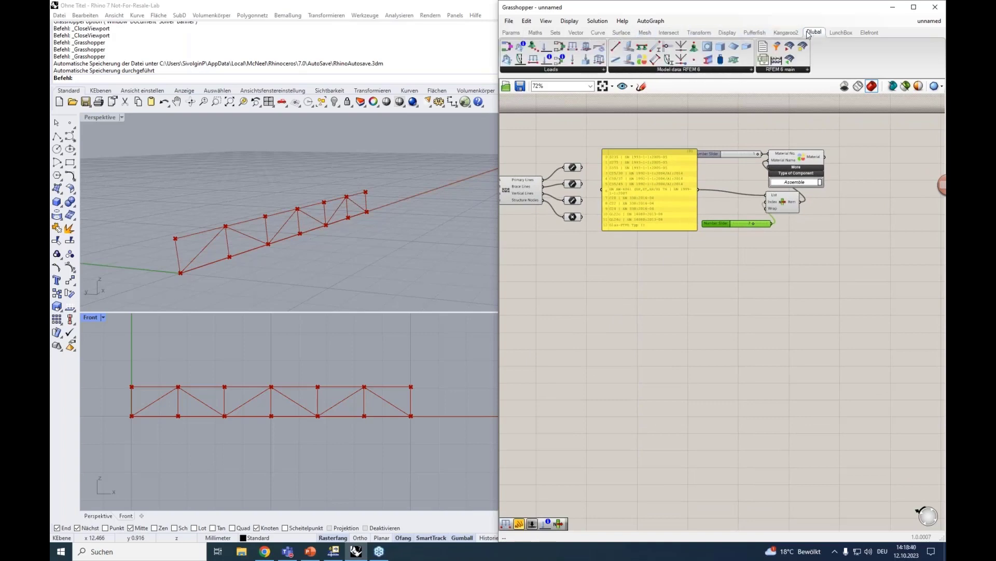
left_click(657, 69)
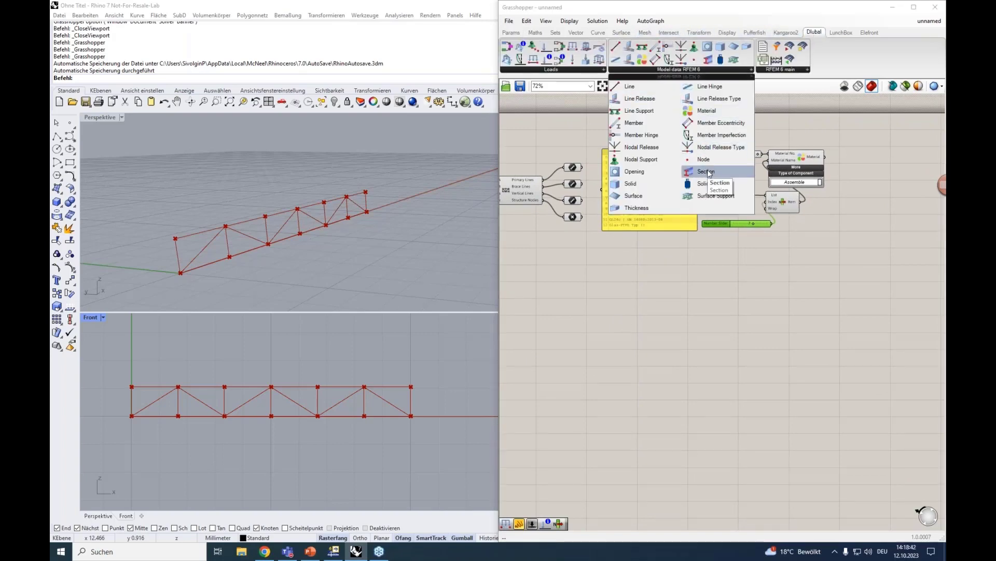
left_click_drag(708, 173, 767, 307)
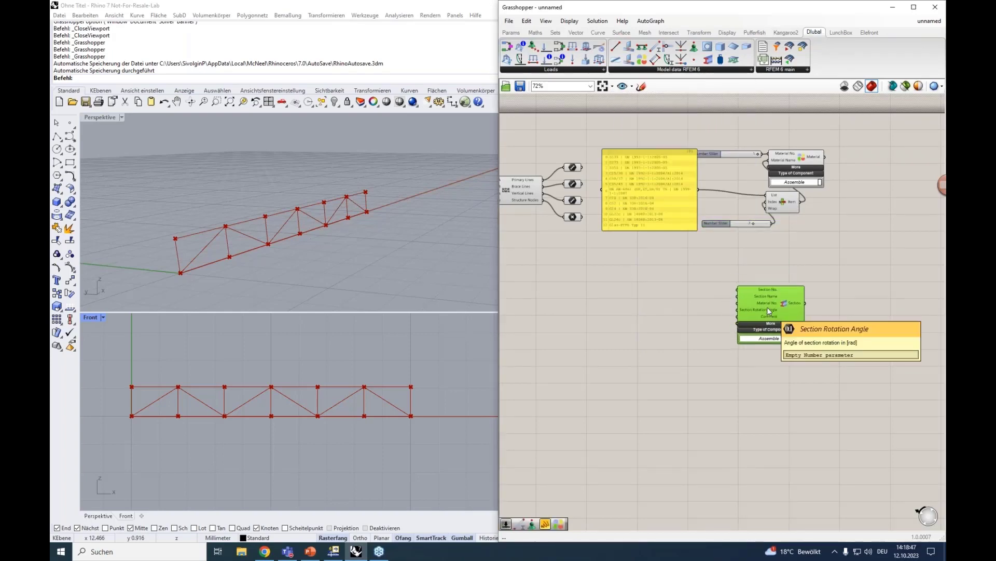
left_click_drag(767, 307, 825, 305)
Duplicate the material list panel, List Item and index slider, placing the copies beside the Section component
left_click_drag(776, 252, 669, 190)
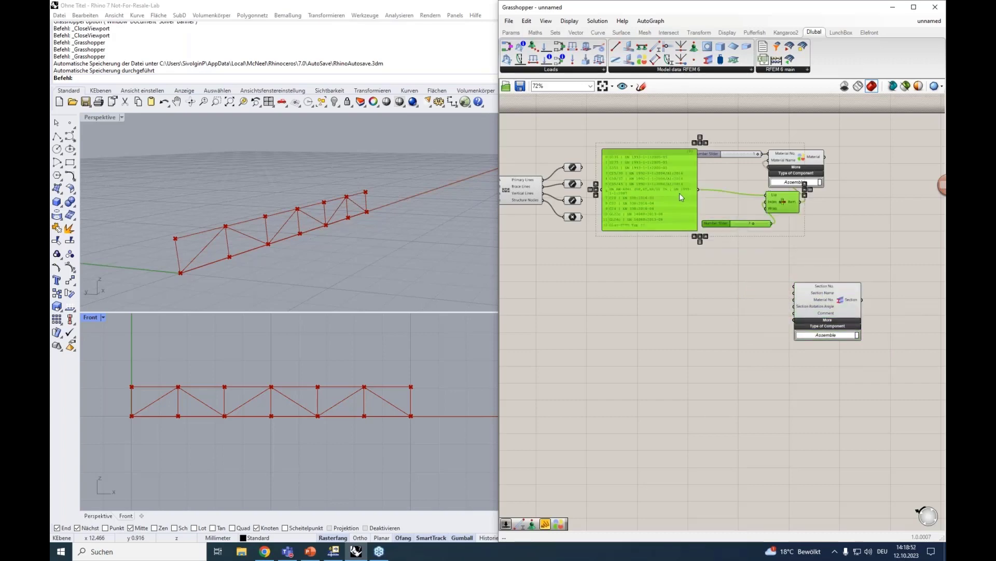
key("ctrl+c")
key("ctrl+v")
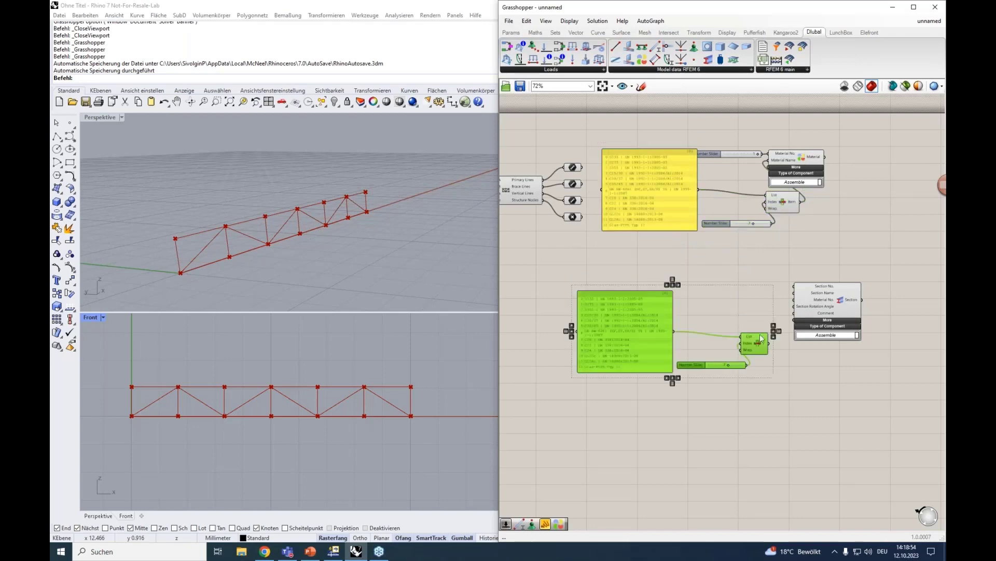
scroll(764, 330, "up", 1)
left_click(764, 330)
left_click_drag(841, 295, 827, 283)
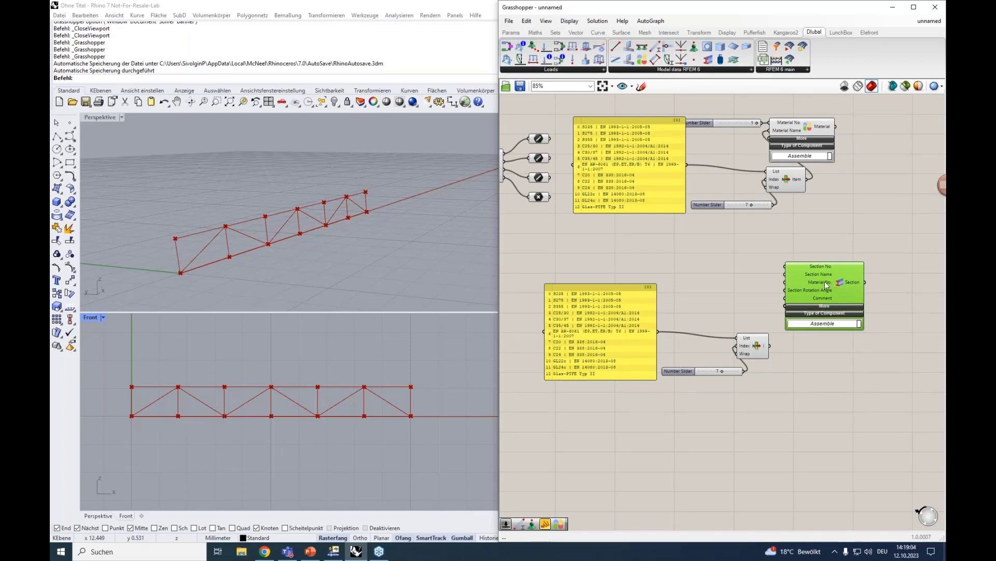
Connect a new 1 to 2 number slider to the Section component's Section No. and the copied List Item's output to Section Name
double_click(717, 266)
type("1")
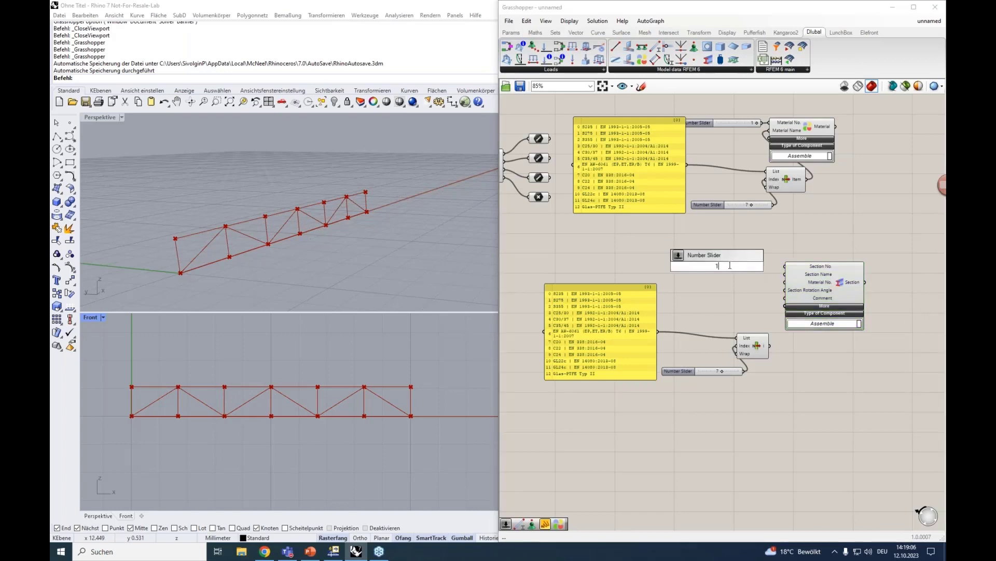
type("<2")
key("Return")
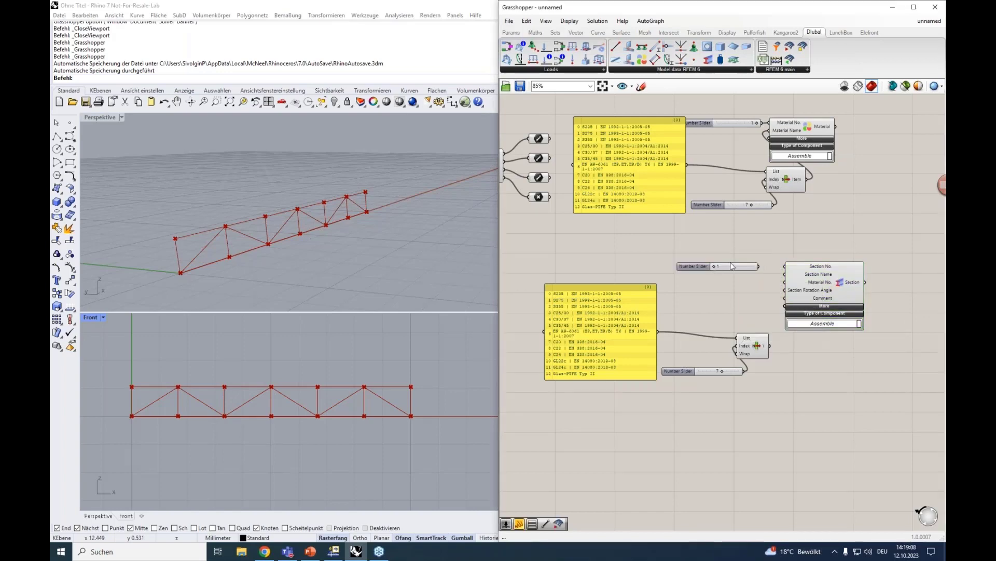
mouse_move(760, 267)
left_mouse_down()
mouse_move(784, 267)
mouse_move(750, 266)
left_mouse_up()
right_click_drag(753, 346, 729, 314)
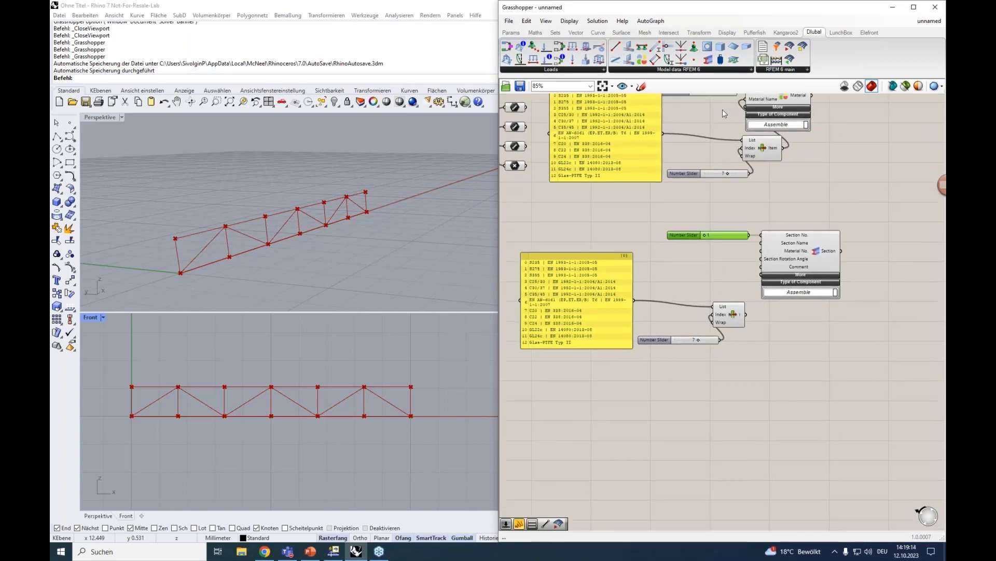
right_click_drag(722, 113, 724, 128)
left_click_drag(748, 329, 762, 265)
Replace the copied material panel with the section list panel from the clipboard, connect it to List, and align the index slider with Index
left_click(562, 275)
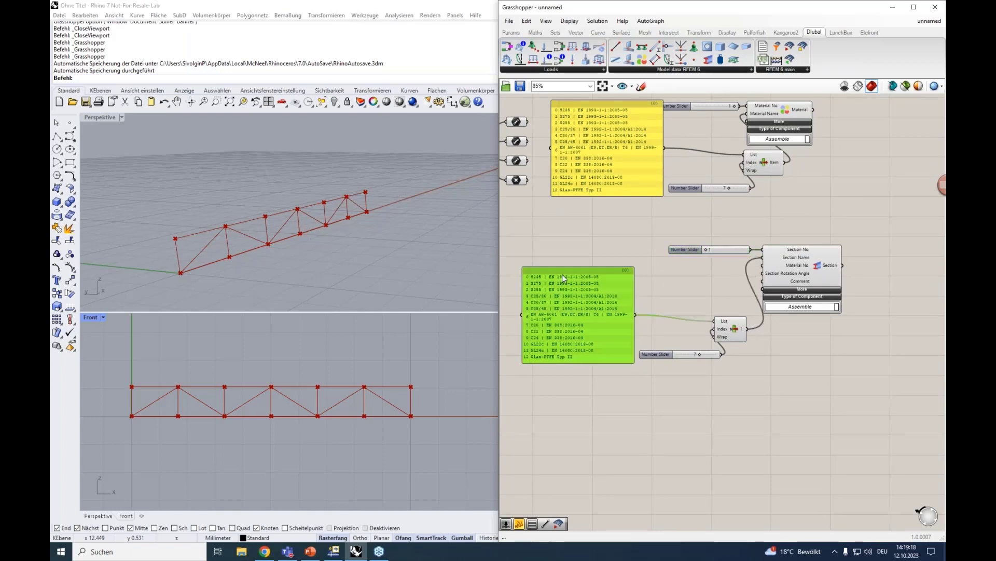
key("ctrl+x")
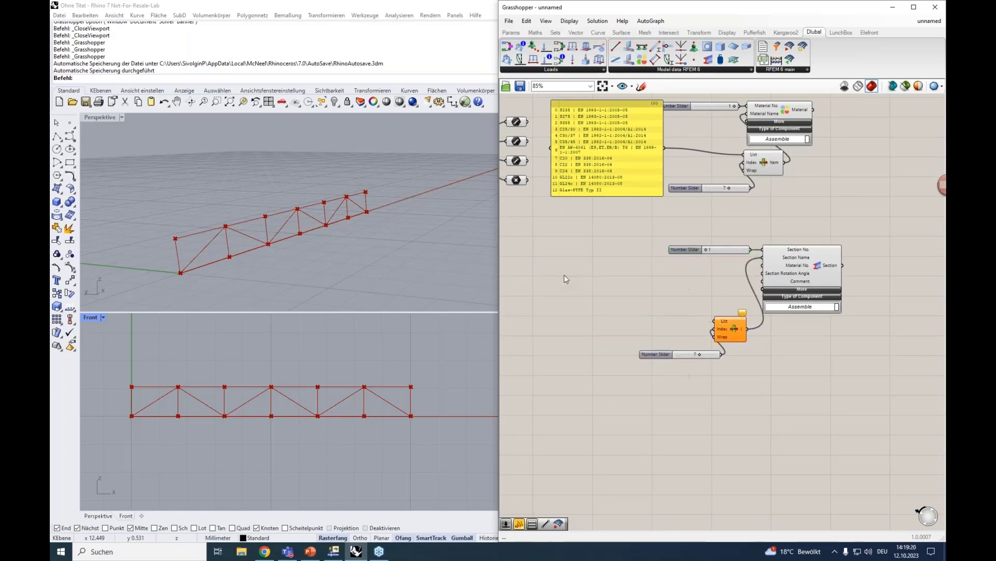
key("super+v")
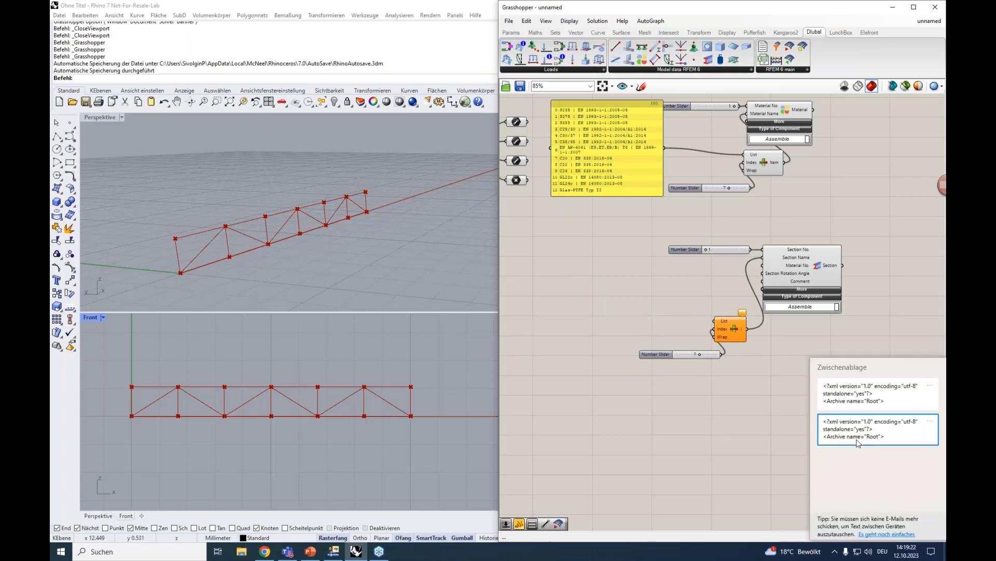
left_click(872, 393)
left_click_drag(753, 254, 553, 256)
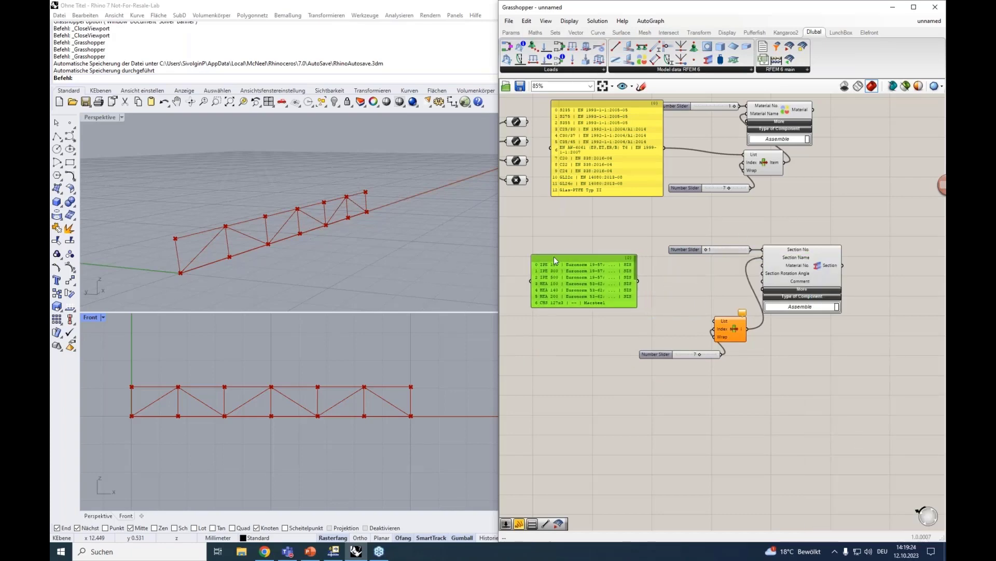
left_click_drag(639, 281, 715, 321)
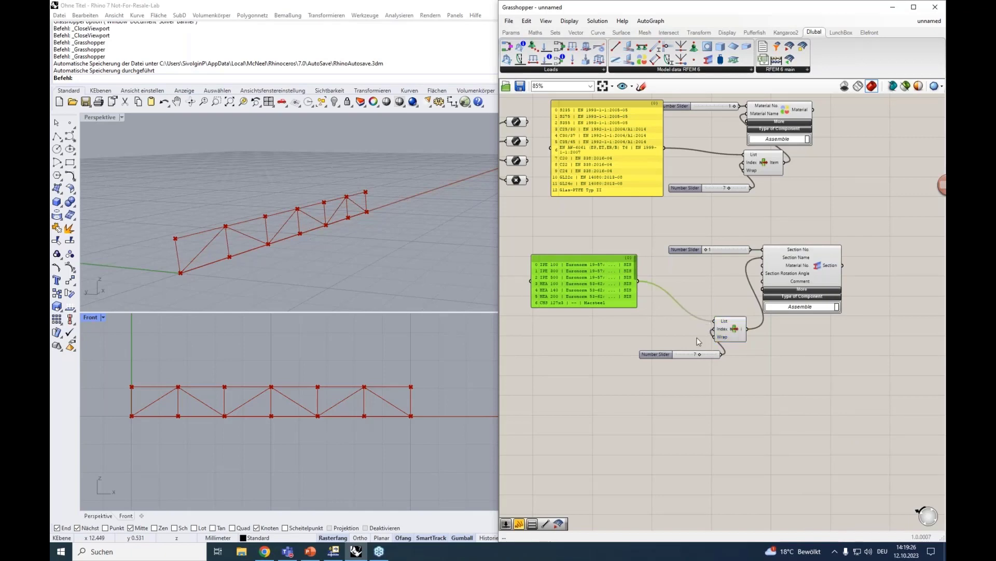
left_click_drag(681, 356, 662, 331)
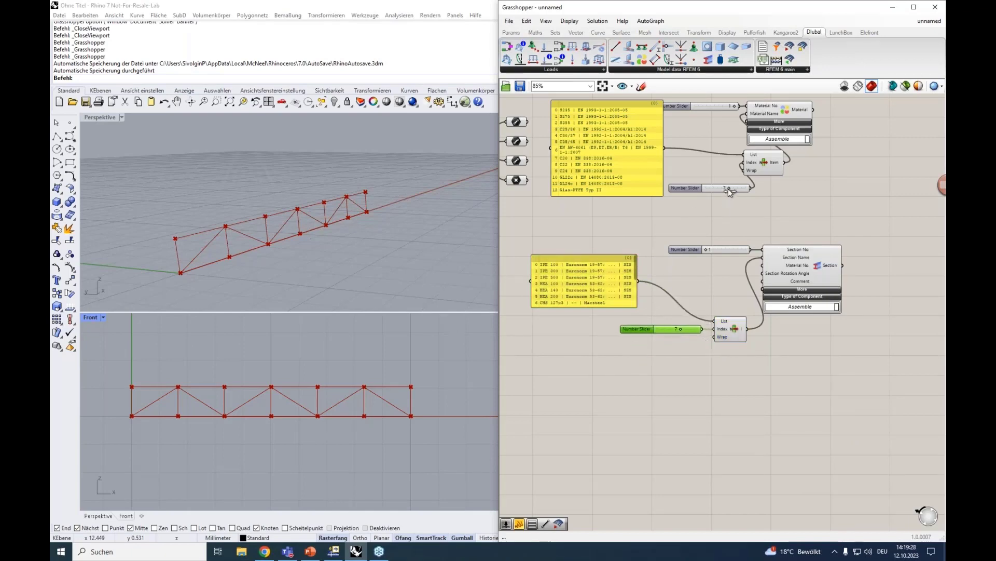
Set the material index slider to 0 and connect the Material output to the Section component's Material No. input
left_click_drag(729, 190, 712, 192)
scroll(777, 270, "up", 4)
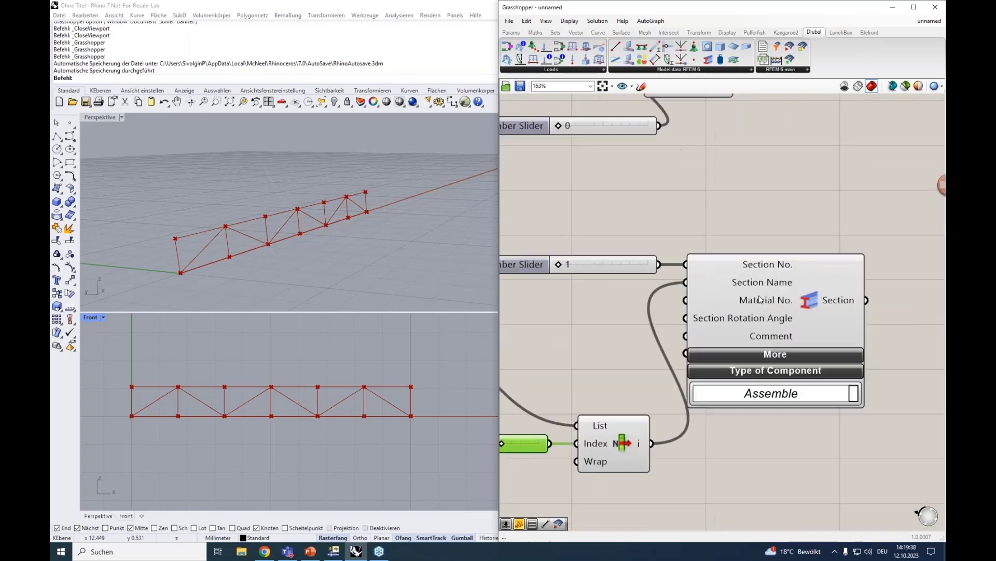
scroll(760, 300, "down", 2)
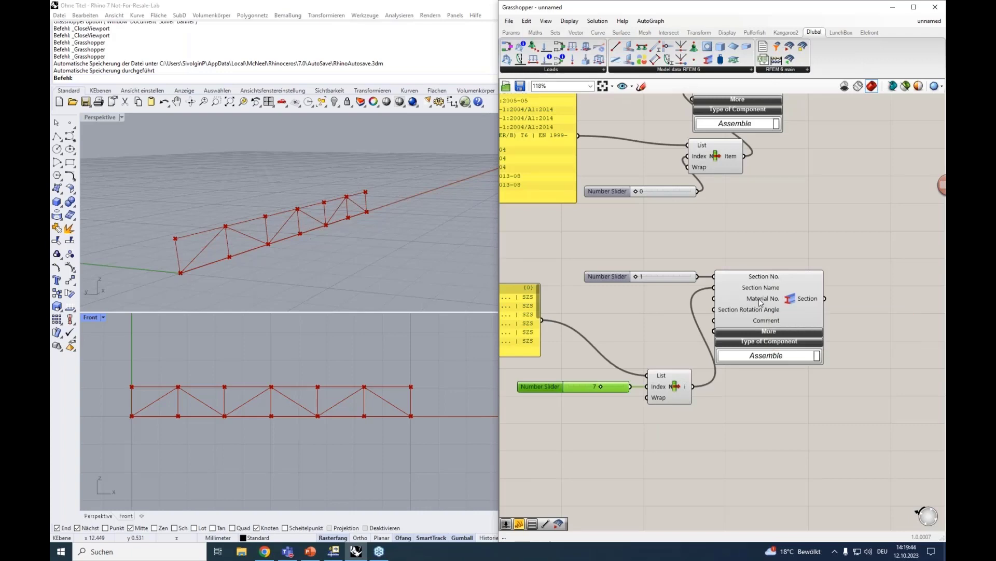
right_click_drag(763, 226, 747, 272)
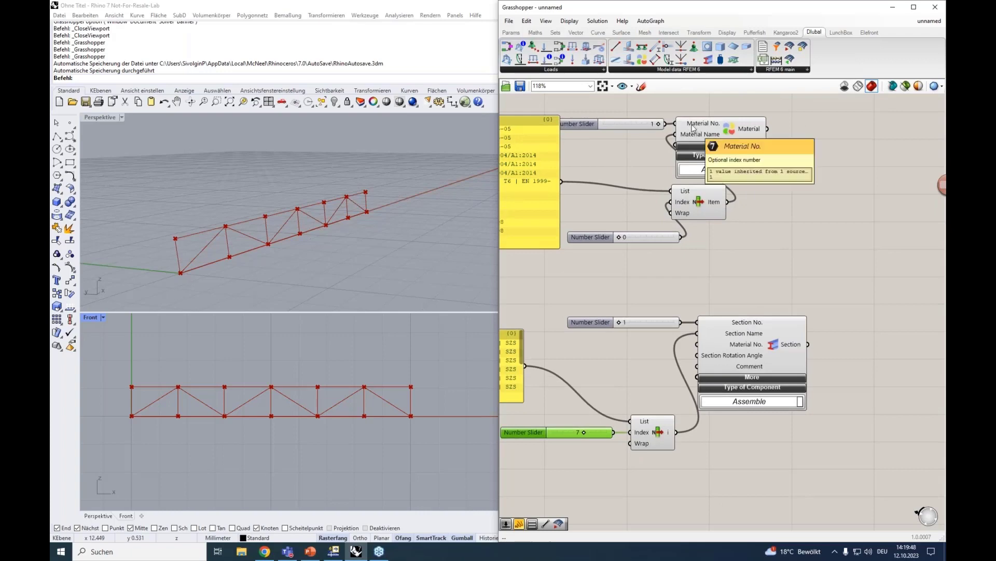
left_click(740, 130)
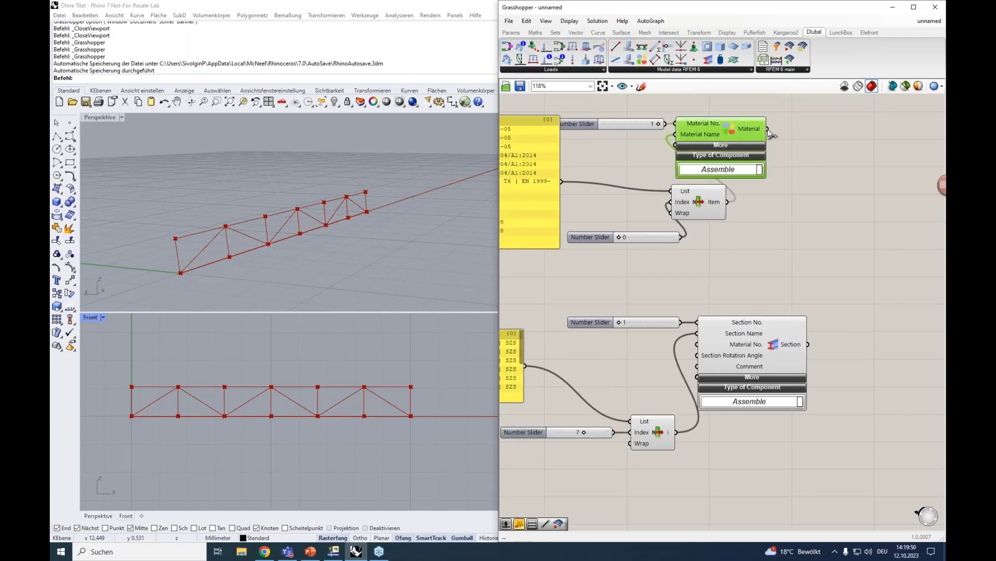
left_click_drag(767, 129, 697, 344)
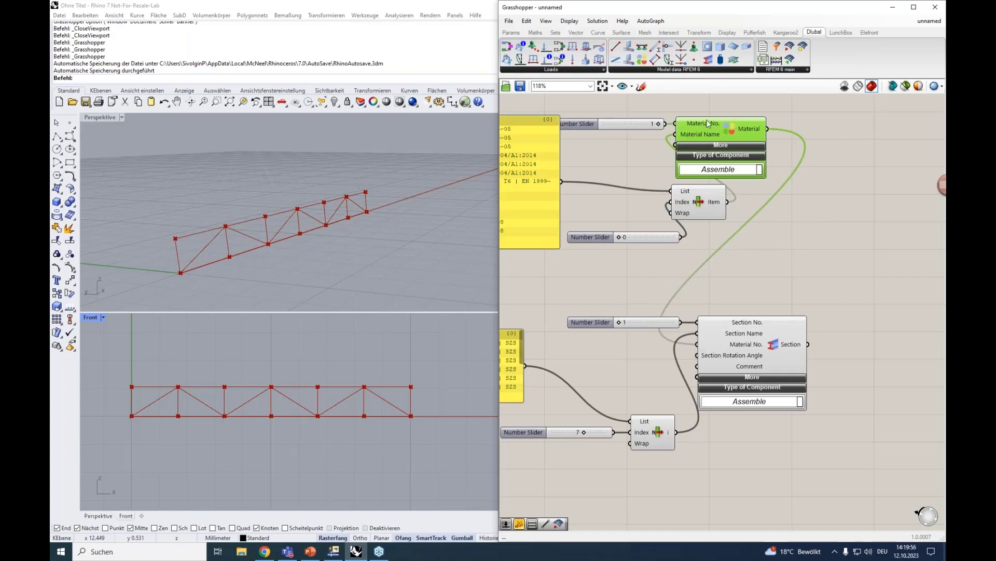
Expand the Section component's additional inputs to examine the optional section properties, and collapse them again
left_click(754, 369)
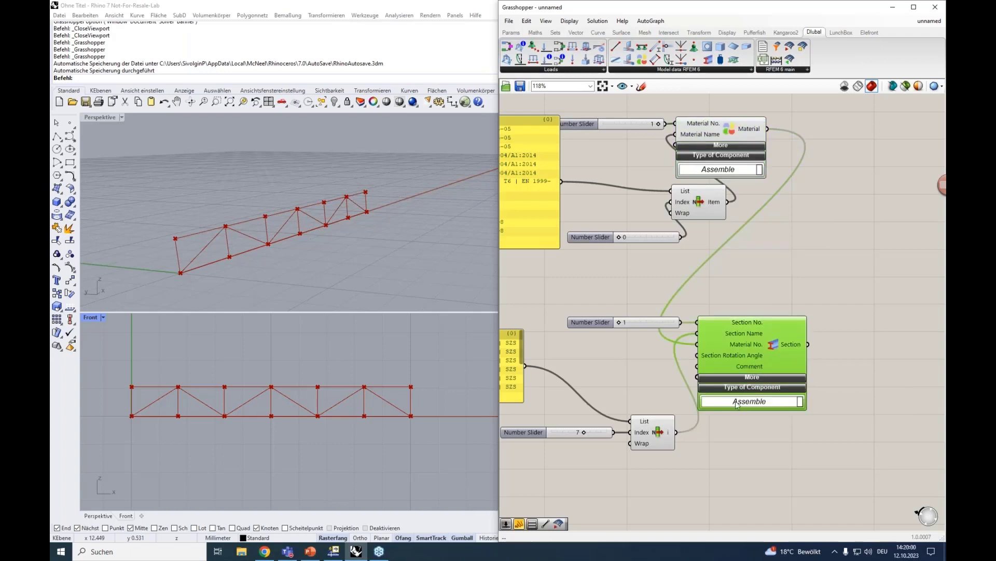
right_click_drag(731, 453, 766, 404)
left_click(788, 328)
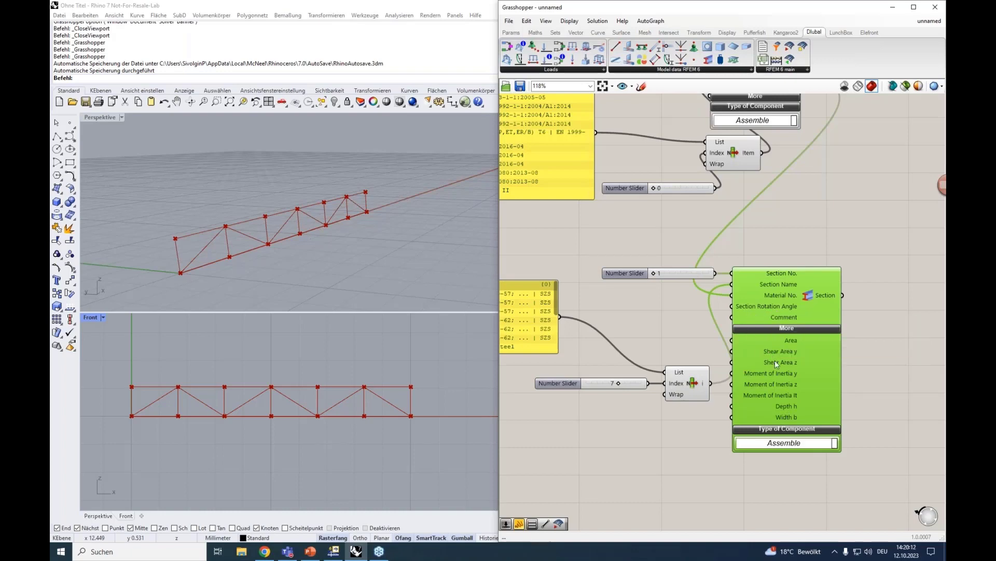
left_click(784, 328)
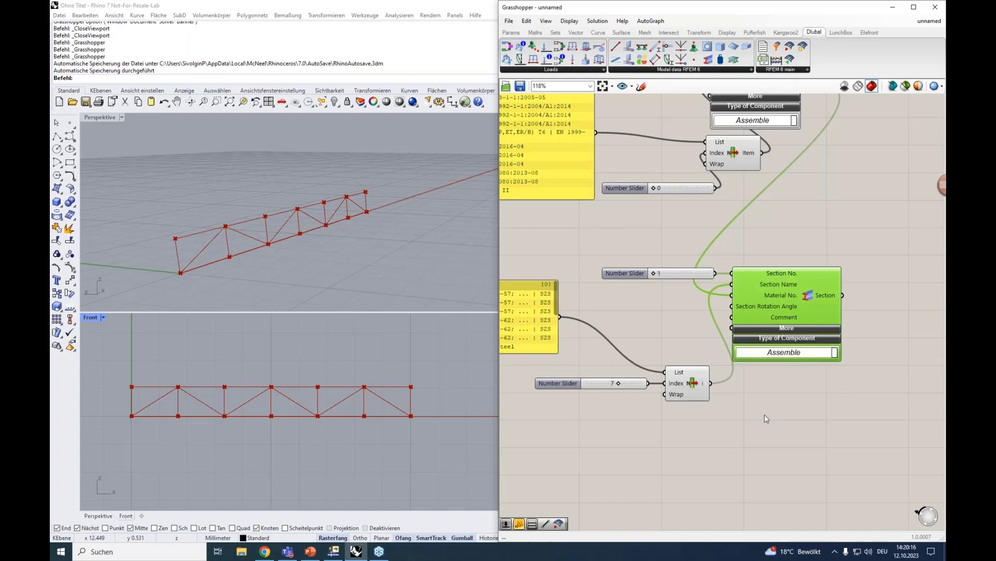
left_click(765, 414)
Reposition the section list panel and duplicate the whole Section group with its panel, List Item and sliders below the original
scroll(765, 414, "down", 3)
left_click_drag(739, 414, 714, 360)
mouse_move(567, 325)
left_mouse_down()
mouse_move(554, 313)
mouse_move(562, 307)
left_mouse_up()
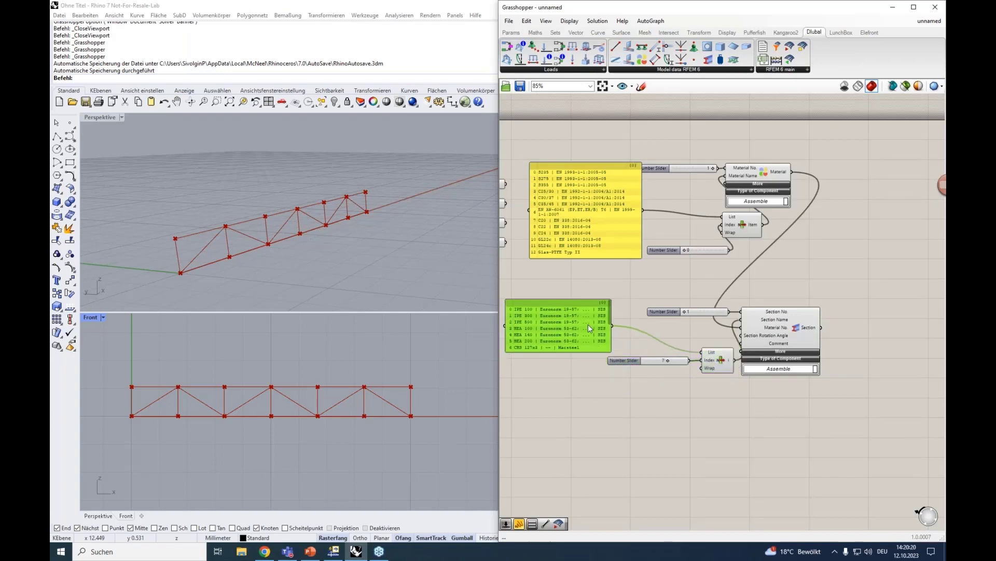
left_click(676, 404)
right_click_drag(676, 403, 762, 378)
left_click_drag(895, 378, 637, 263)
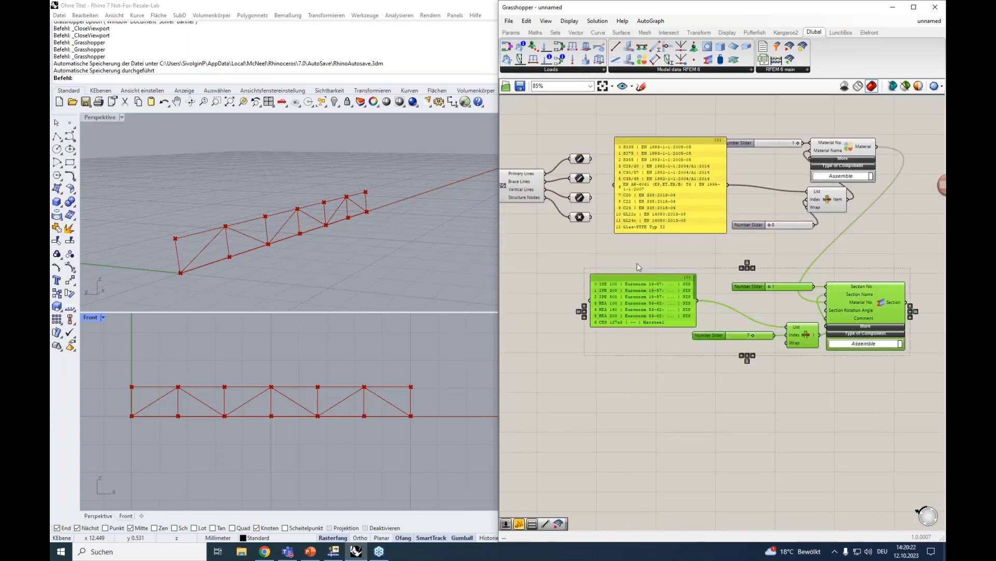
key("ctrl+c")
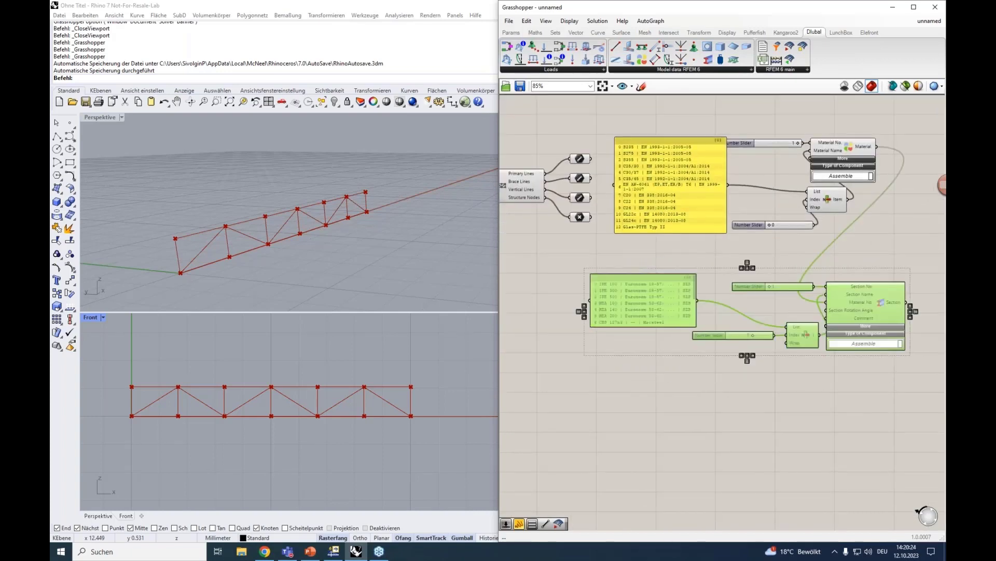
key("ctrl+v")
left_click(771, 383)
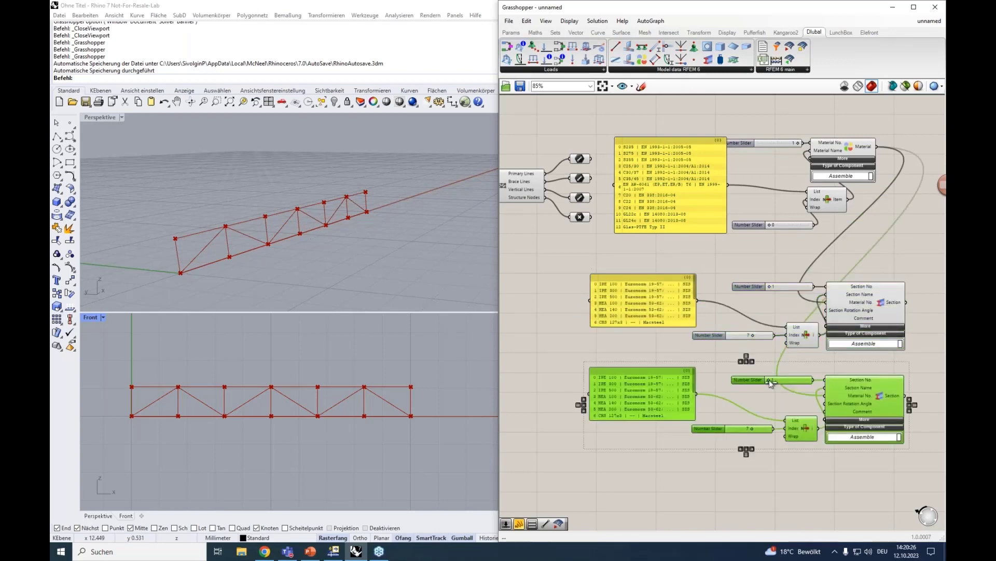
Set the duplicate's section number to 2 and the section list index sliders to 0 for the first and 3 for the second section
left_click_drag(770, 379, 808, 380)
left_click(741, 346)
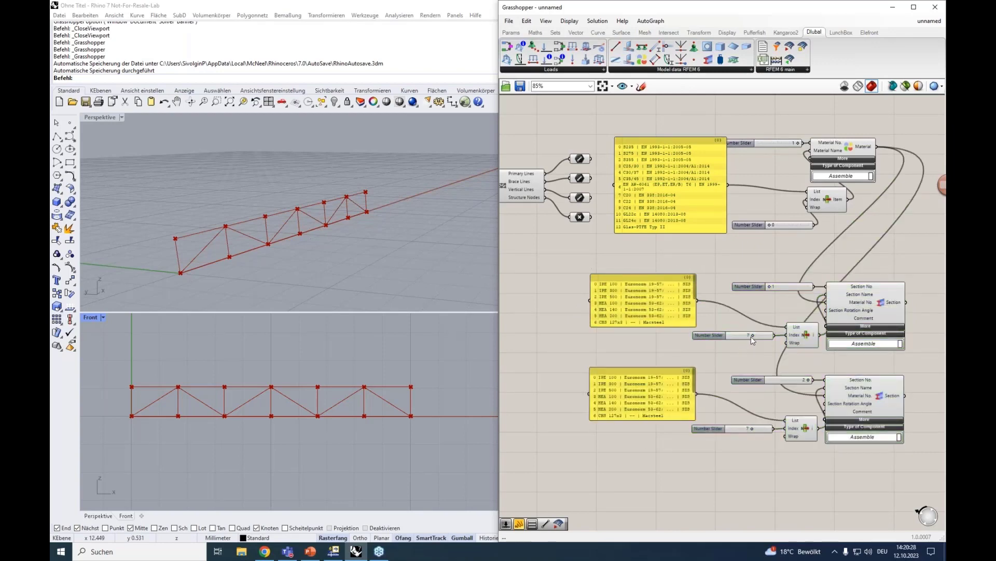
left_click_drag(751, 335, 728, 336)
left_click_drag(752, 429, 739, 428)
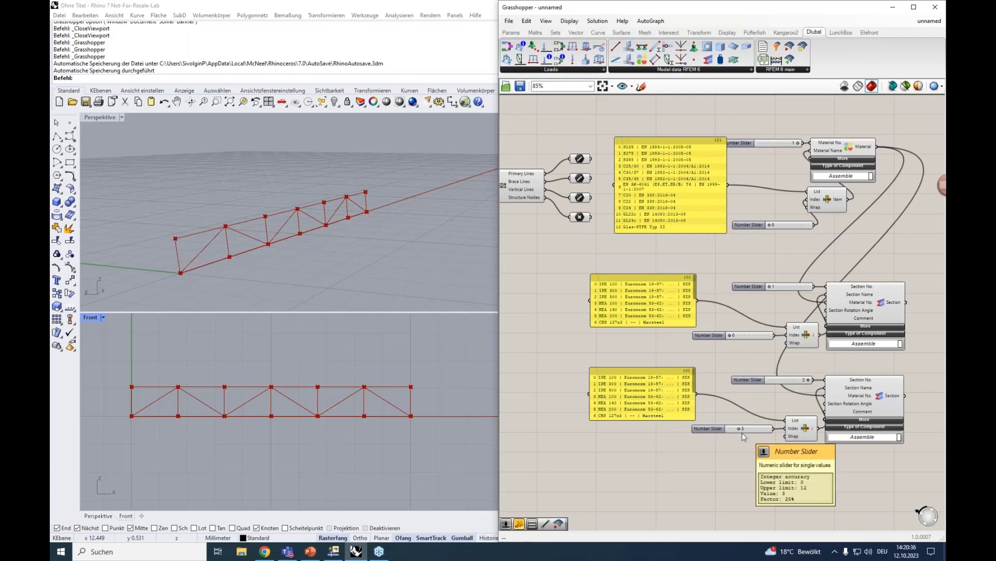
Place a Dlubal Member component below the two section groups and select the Primary Lines curve parameter
right_click_drag(747, 454, 725, 416)
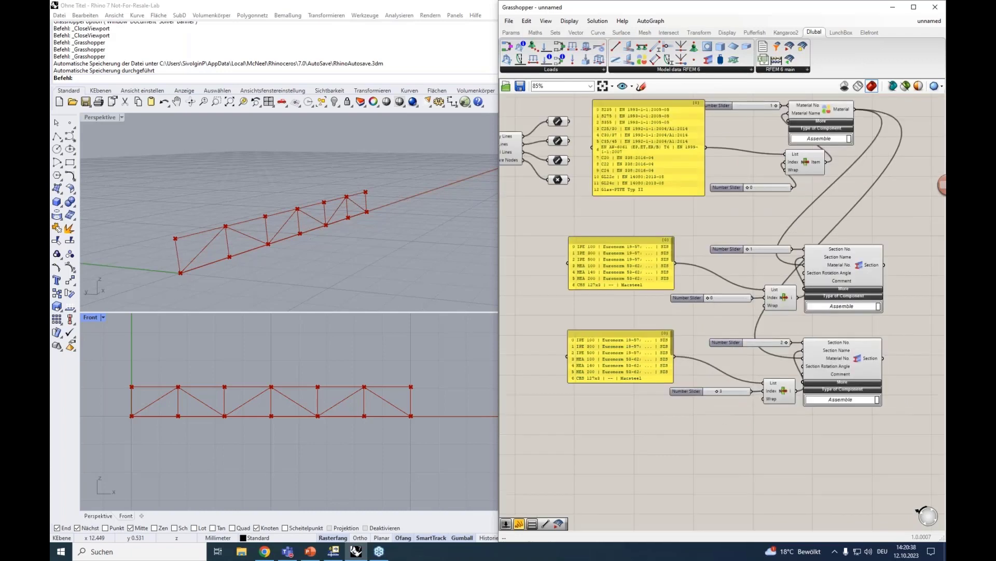
scroll(737, 392, "down", 2)
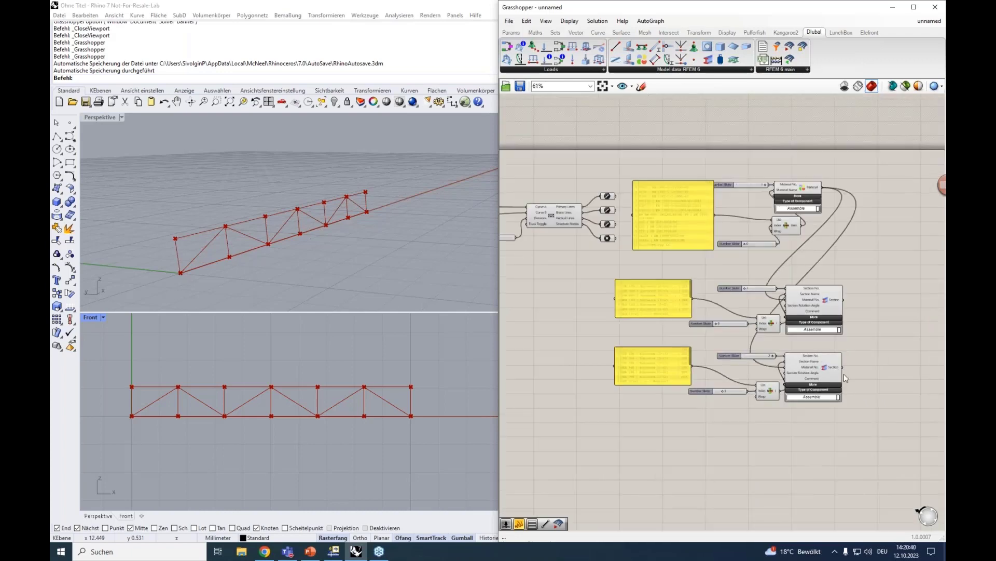
scroll(845, 347, "up", 2)
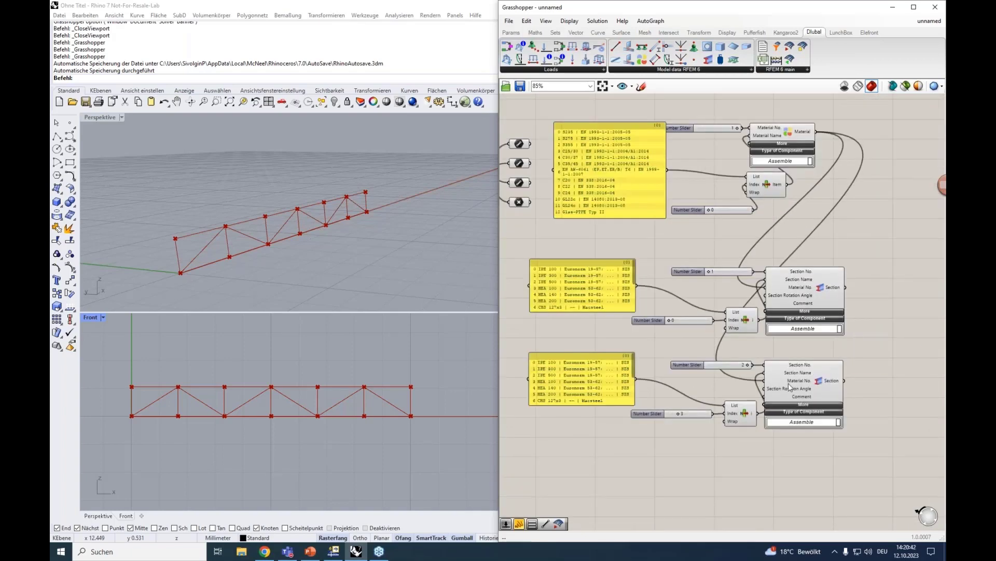
right_click_drag(764, 477, 751, 376)
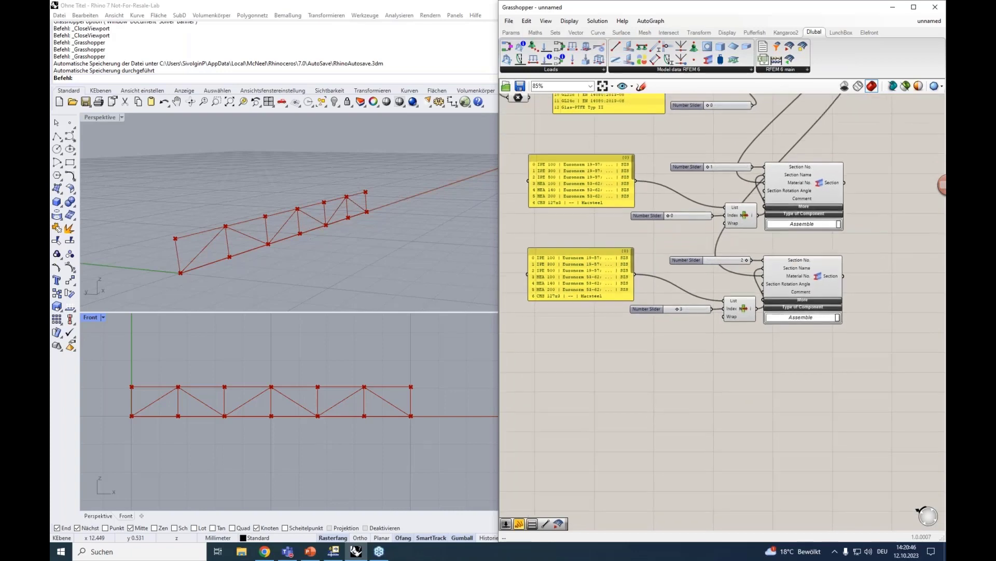
scroll(751, 376, "down", 2)
left_click(735, 71)
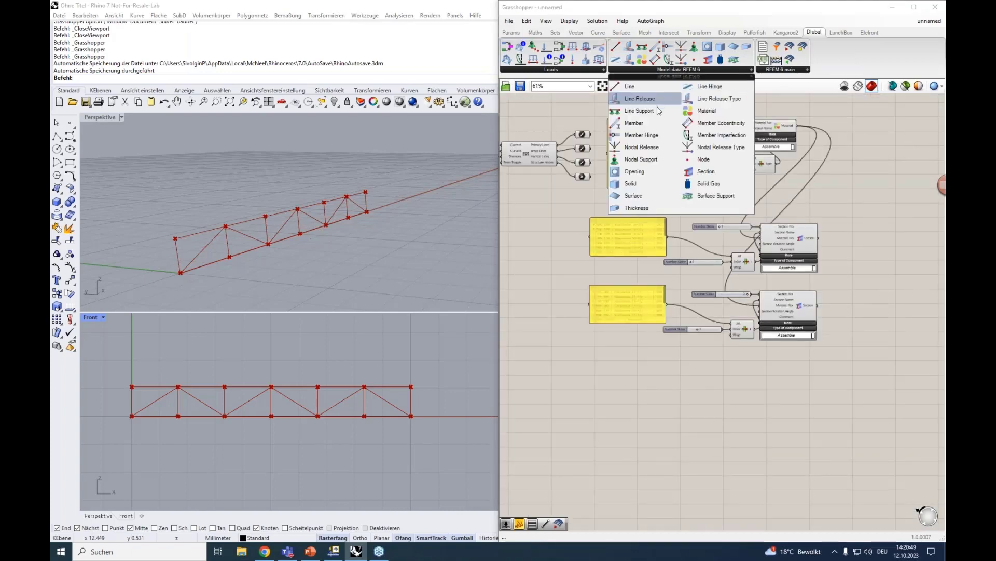
left_click_drag(648, 121, 748, 401)
left_click(582, 134)
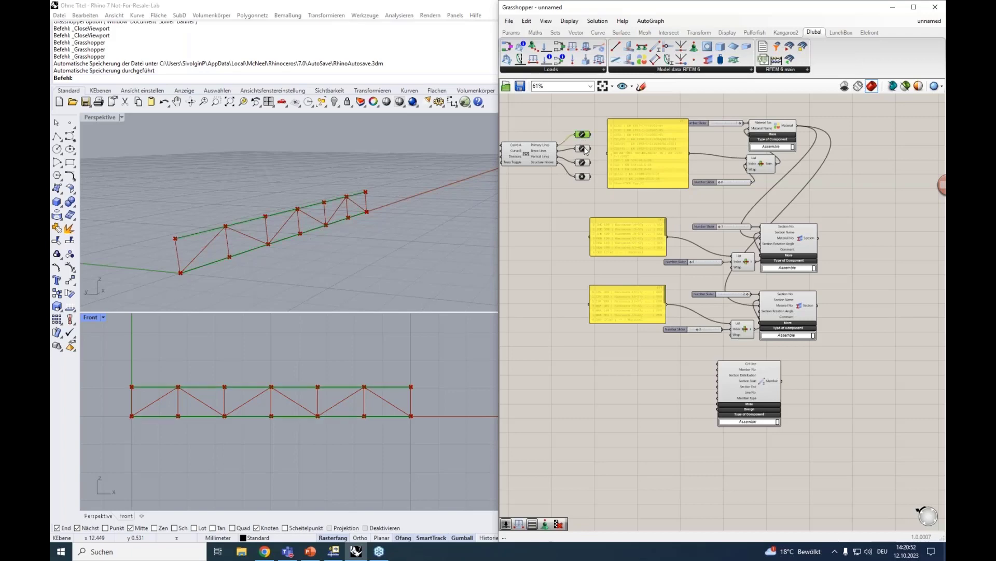
Select the Brace Lines curve parameter to examine which truss lines it contains in the viewport
left_click(583, 149)
left_click(584, 156)
scroll(584, 162, "up", 4)
left_click(582, 139)
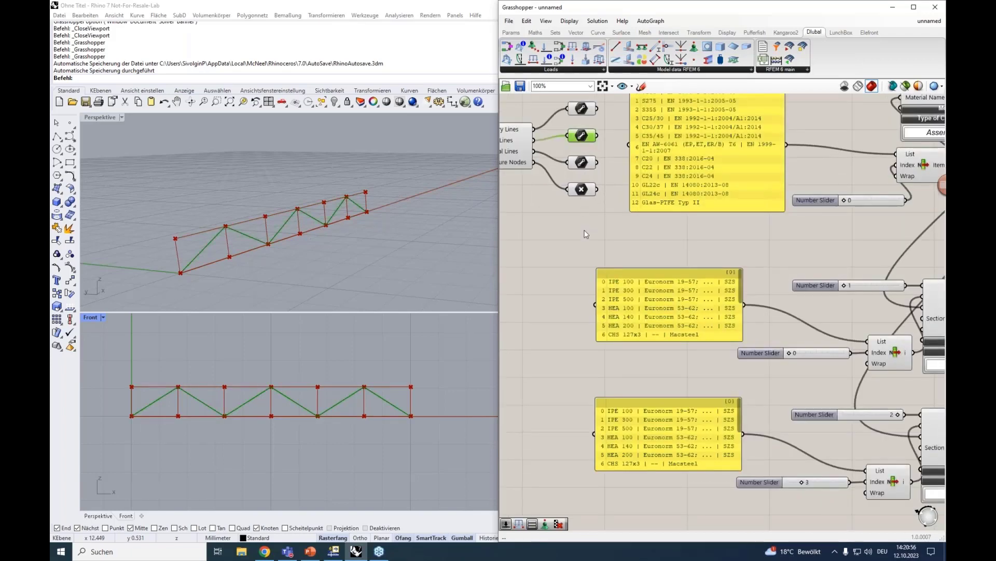
Move the Member component slightly to the right below the second section group
scroll(585, 235, "down", 3)
right_click_drag(783, 443, 750, 357)
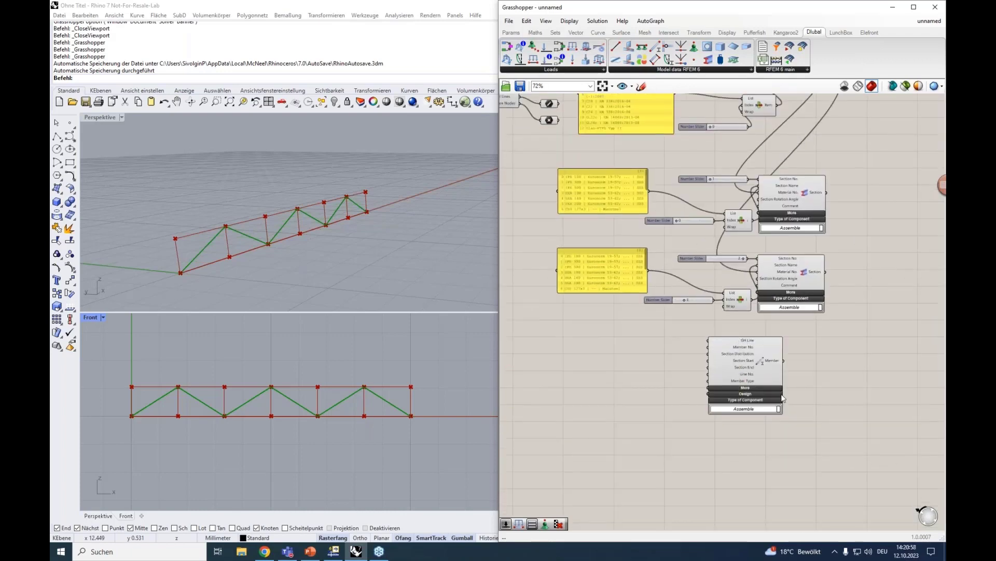
scroll(767, 373, "up", 3)
left_click(731, 353)
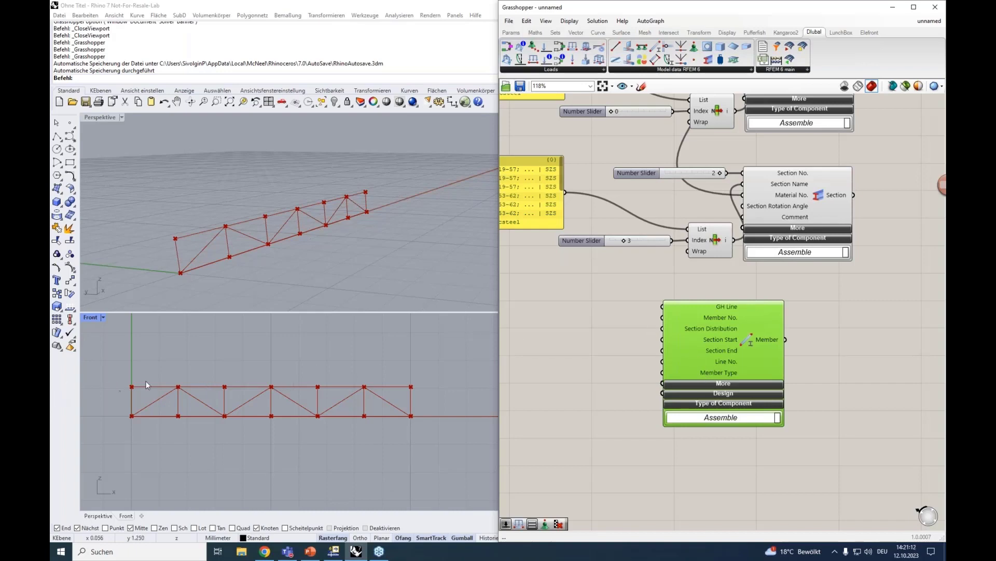
left_click_drag(744, 356, 783, 351)
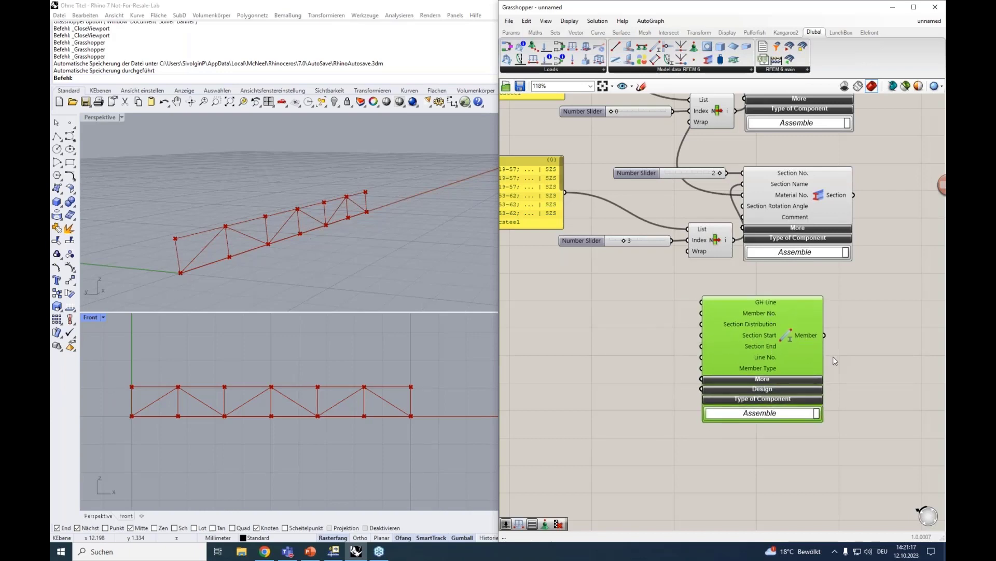
scroll(744, 307, "up", 2)
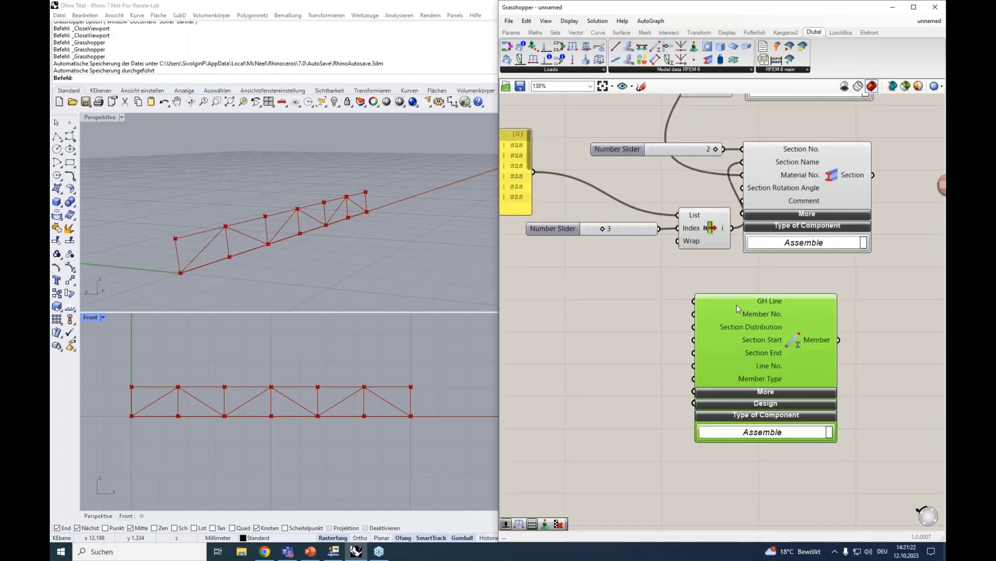
Shift the material, section and member components to the right to free canvas space beside the truss output parameters
right_click_drag(586, 299, 786, 430)
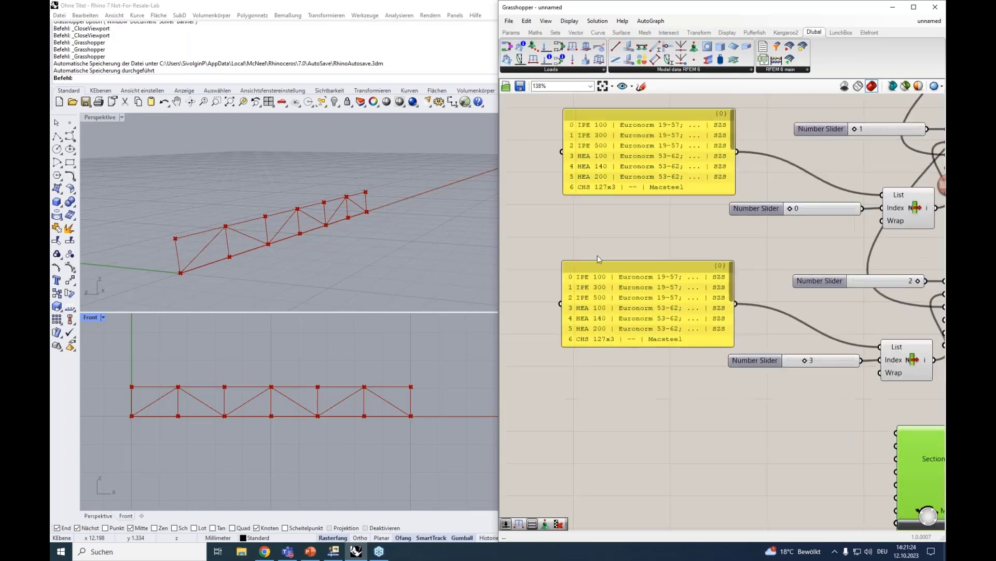
right_click_drag(597, 255, 645, 356)
right_click_drag(718, 243, 627, 315)
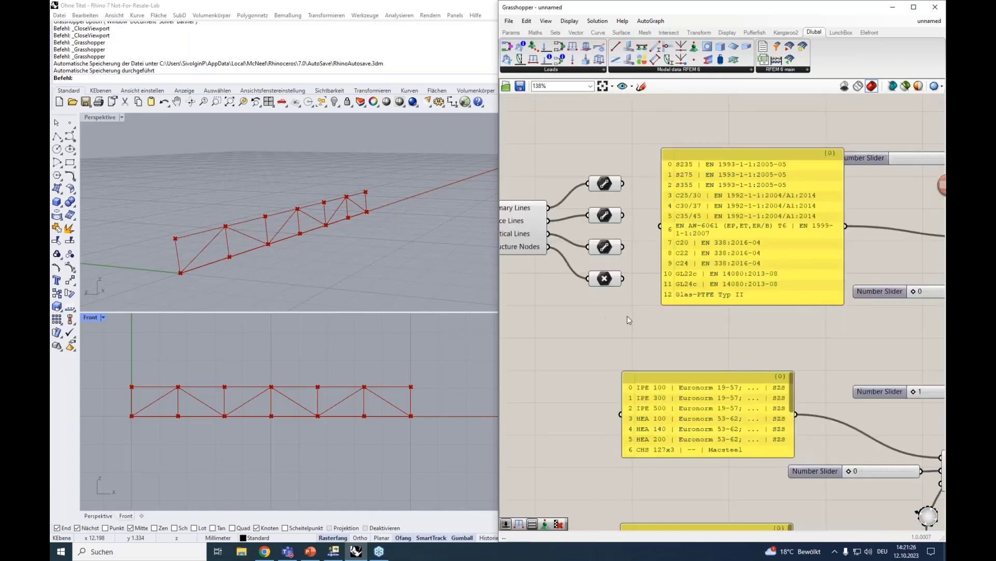
left_click_drag(627, 316, 709, 311, "alt")
right_click_drag(688, 314, 670, 215)
scroll(669, 216, "down", 3)
left_click_drag(716, 423, 623, 206)
left_click_drag(651, 247, 693, 250)
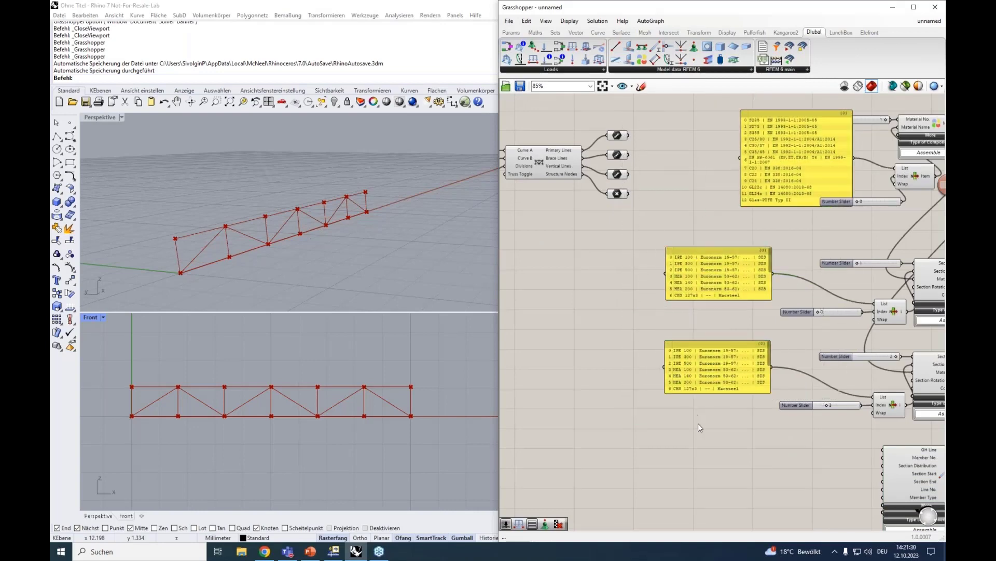
left_click_drag(698, 423, 709, 211)
left_click(700, 205)
scroll(678, 192, "up", 3)
right_click_drag(678, 200, 712, 315)
Place a Panel beside the Primary Lines parameter, connect it to that parameter and enlarge it to show the whole list
left_click(590, 198)
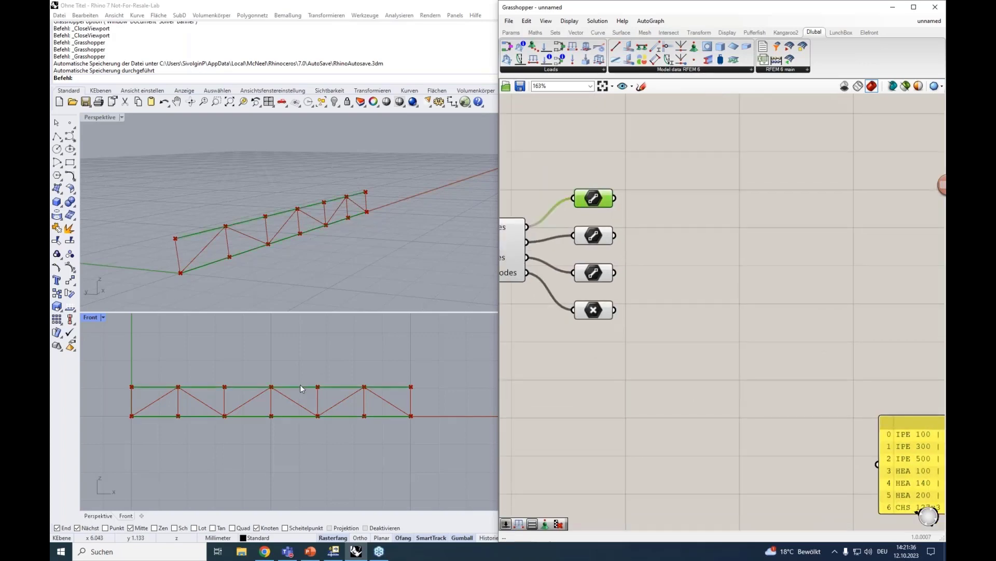
double_click(684, 199)
type("\"")
left_click(682, 188)
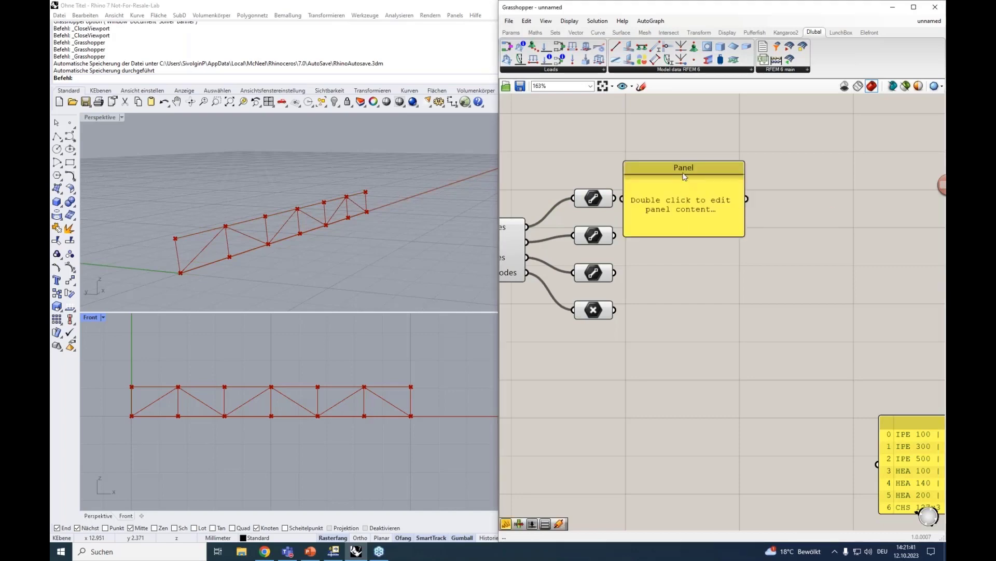
left_click_drag(684, 177, 714, 186)
left_click_drag(650, 209, 614, 198)
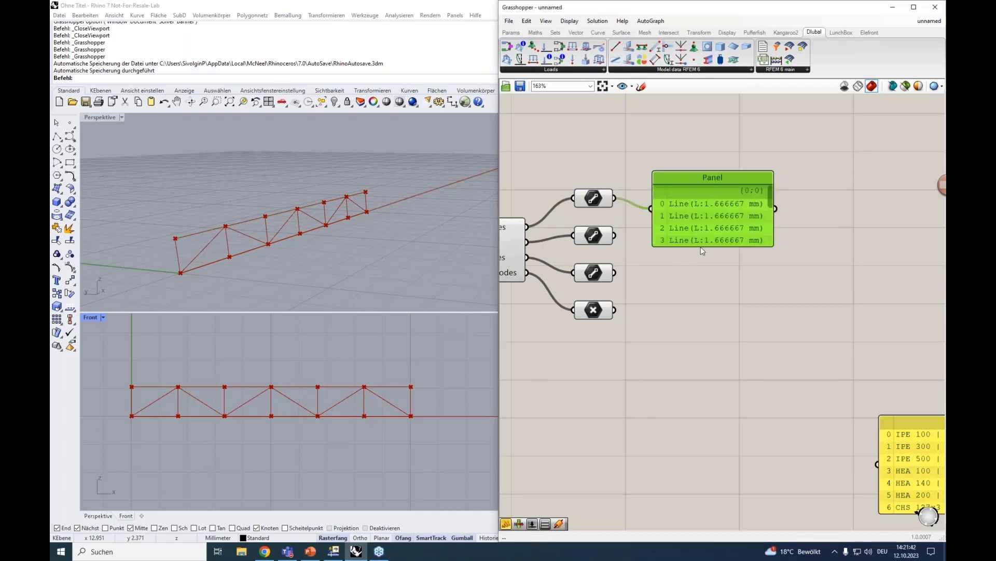
left_click_drag(701, 247, 681, 372)
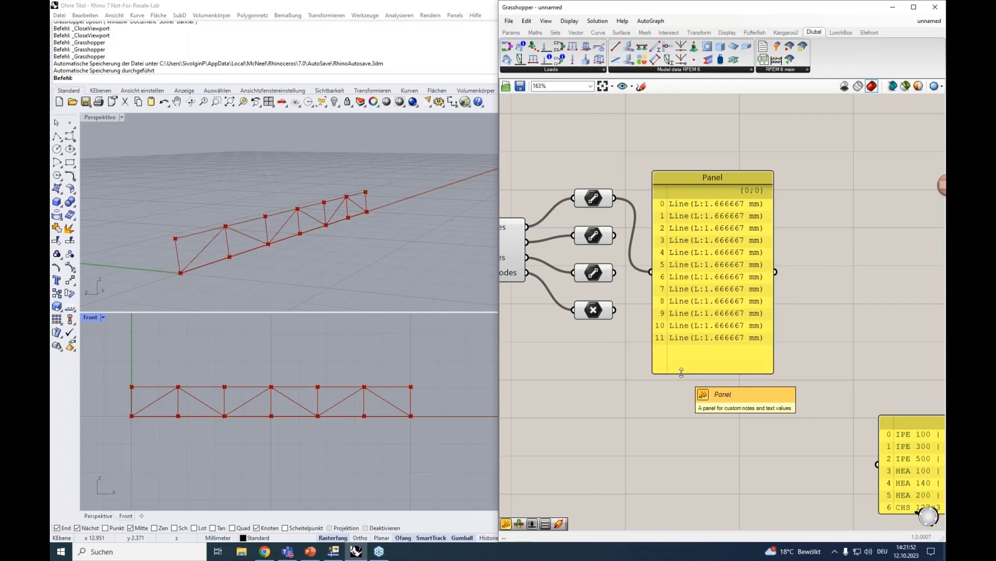
Place a Cull Pattern component to the right of the Primary Lines panel
left_click(599, 200)
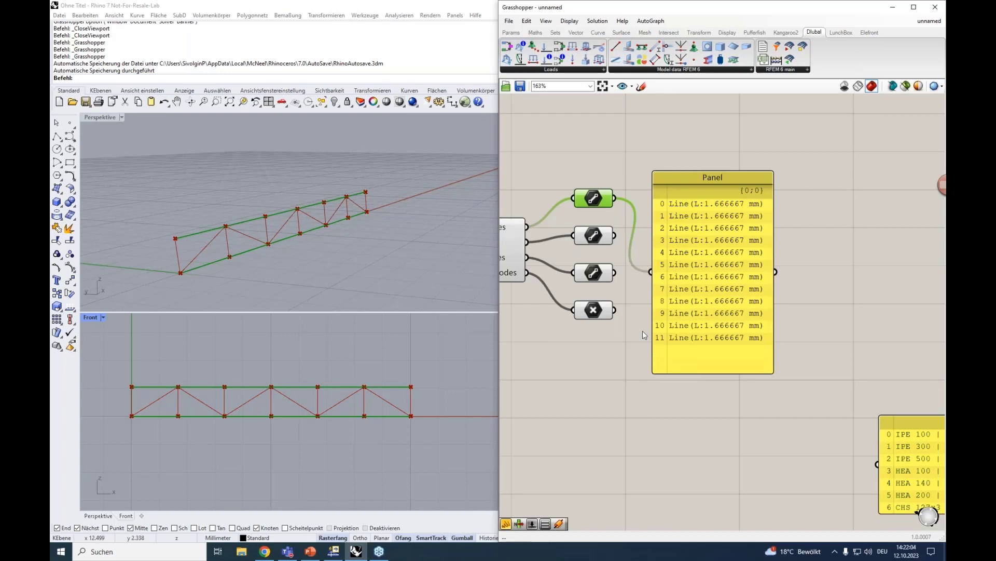
right_click_drag(618, 380, 566, 392)
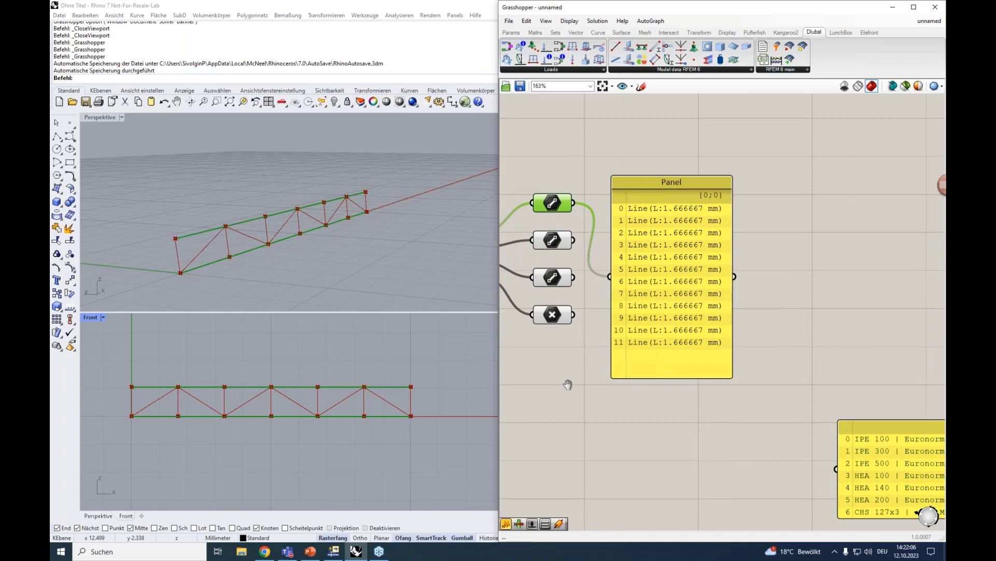
double_click(780, 279)
type("cull")
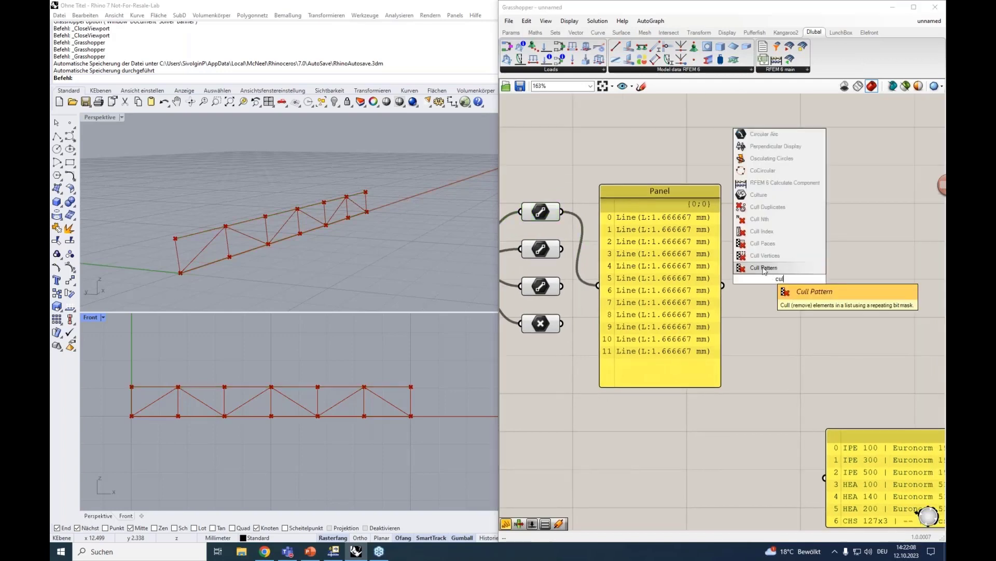
left_click(767, 267)
left_click_drag(767, 283, 797, 284)
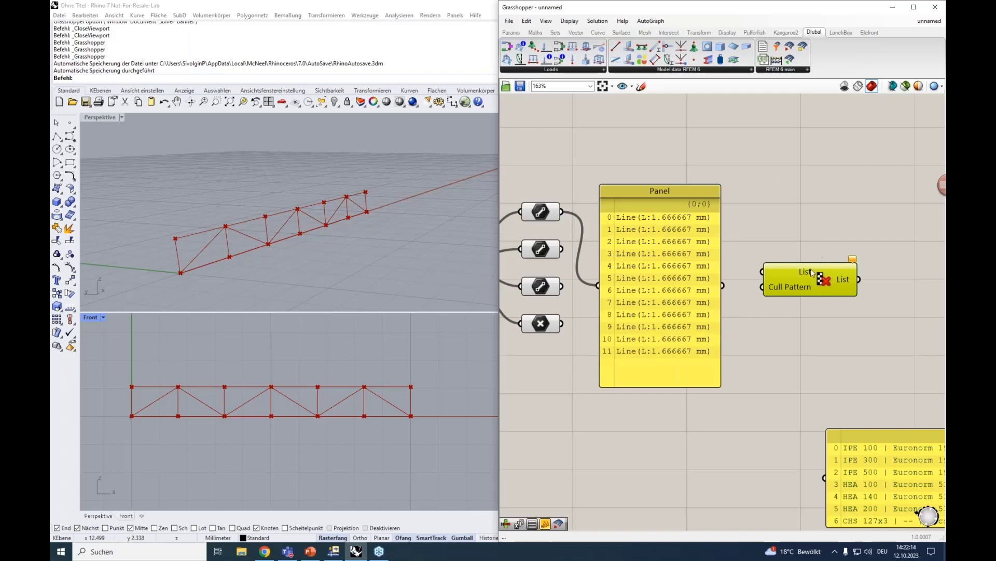
mouse_move(805, 285)
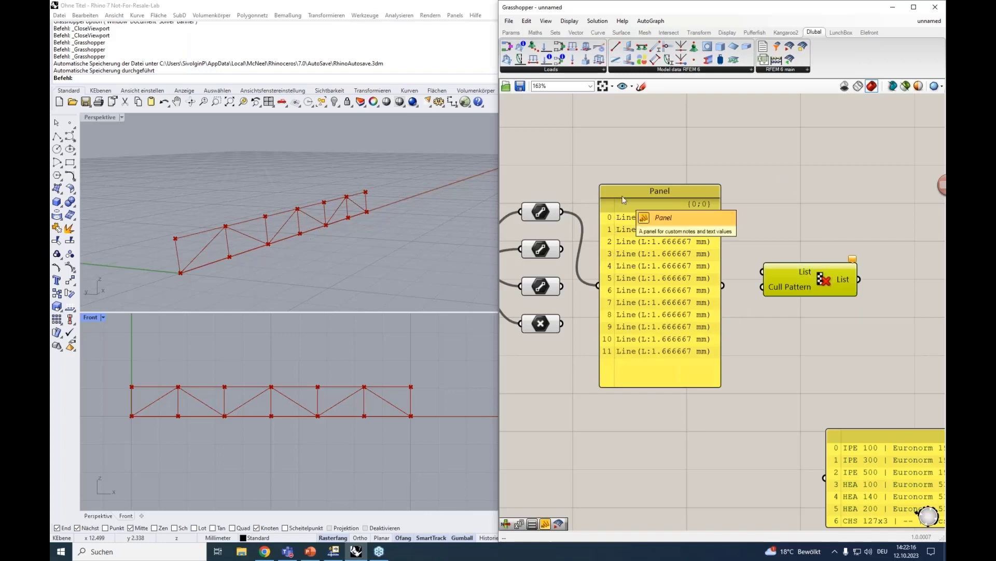
right_click_drag(628, 169, 649, 166)
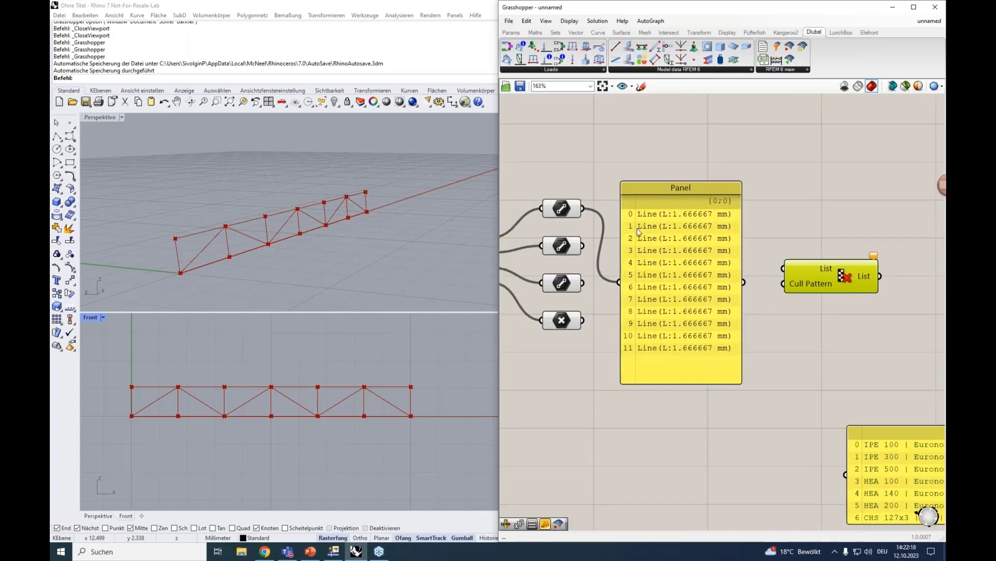
Add a List Item component above the panel and connect the Primary Lines parameter to its List input
left_click(574, 201)
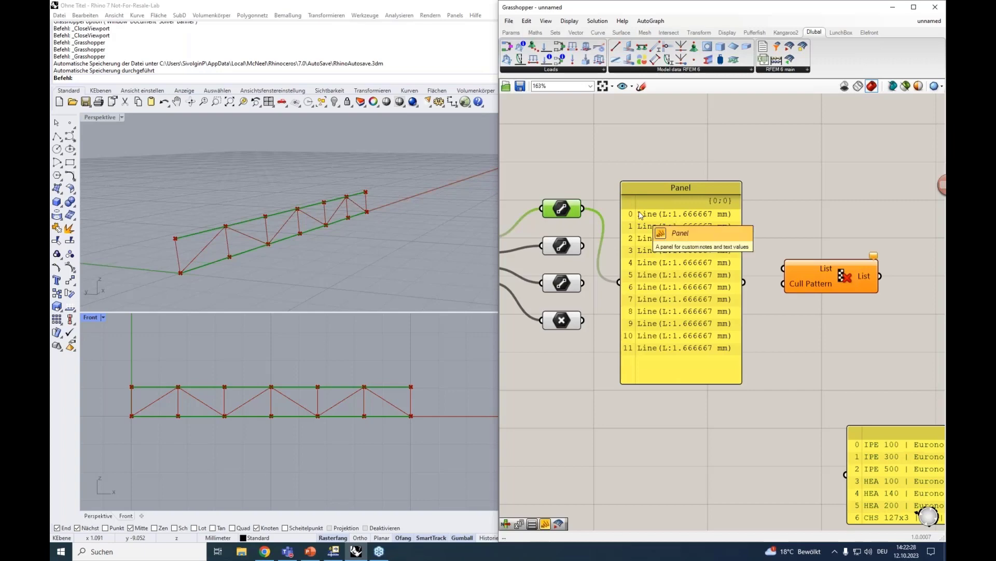
right_click_drag(599, 176, 645, 230)
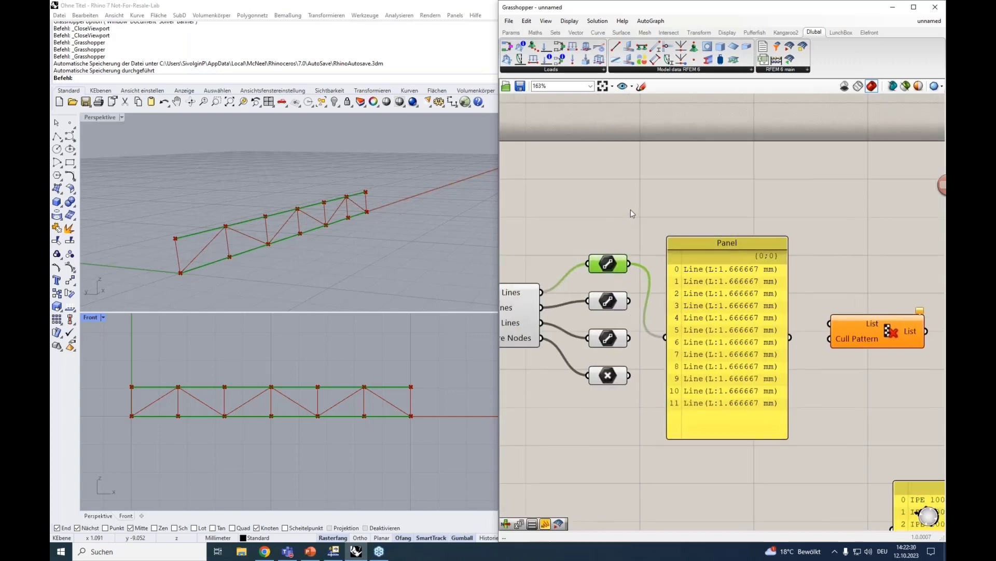
double_click(625, 197)
type("ite")
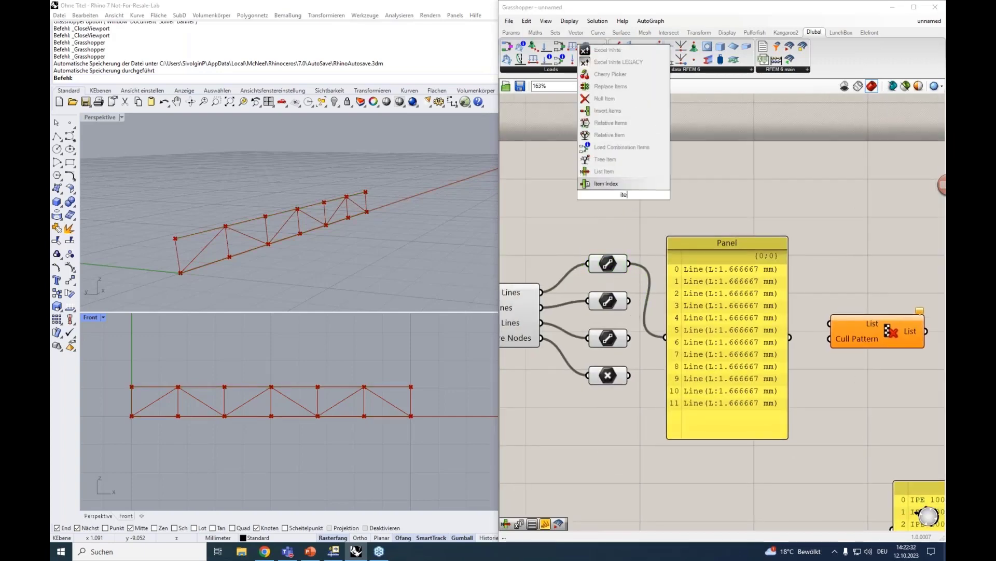
left_click(615, 172)
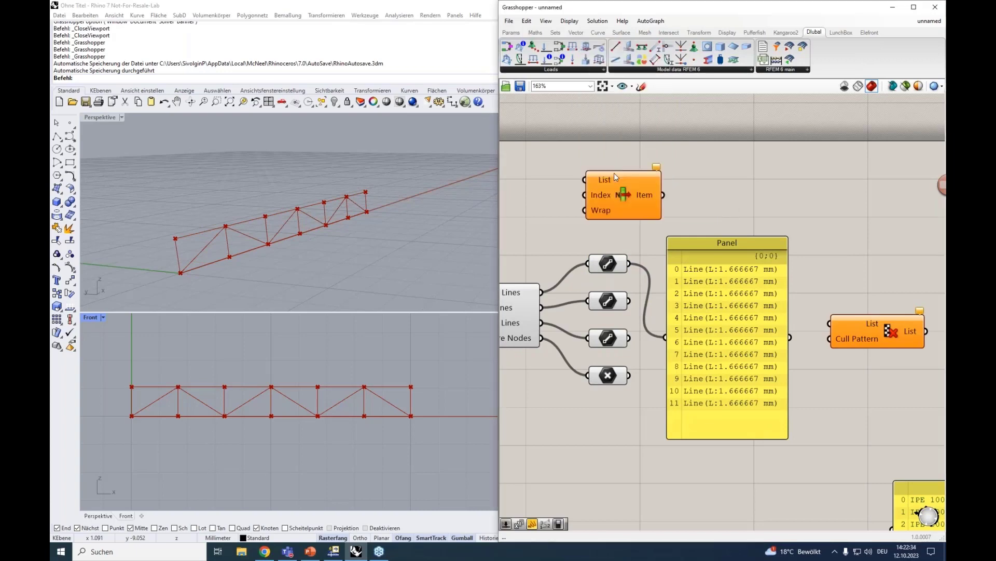
left_click_drag(610, 173, 629, 263)
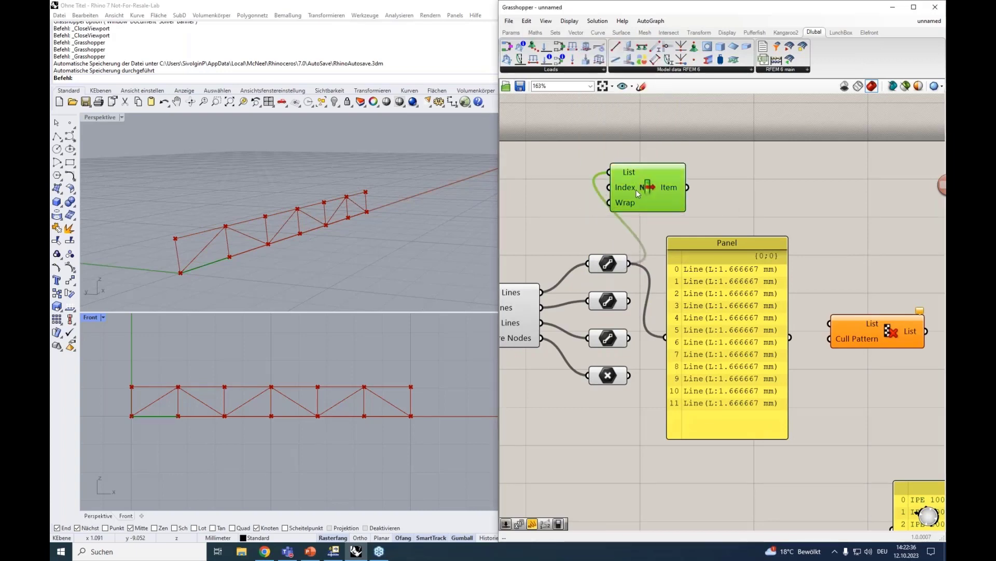
Create a number slider from 0 to 15 and connect it to the List Item's Index input
left_click_drag(636, 189, 699, 185)
left_click(596, 188)
double_click(596, 186)
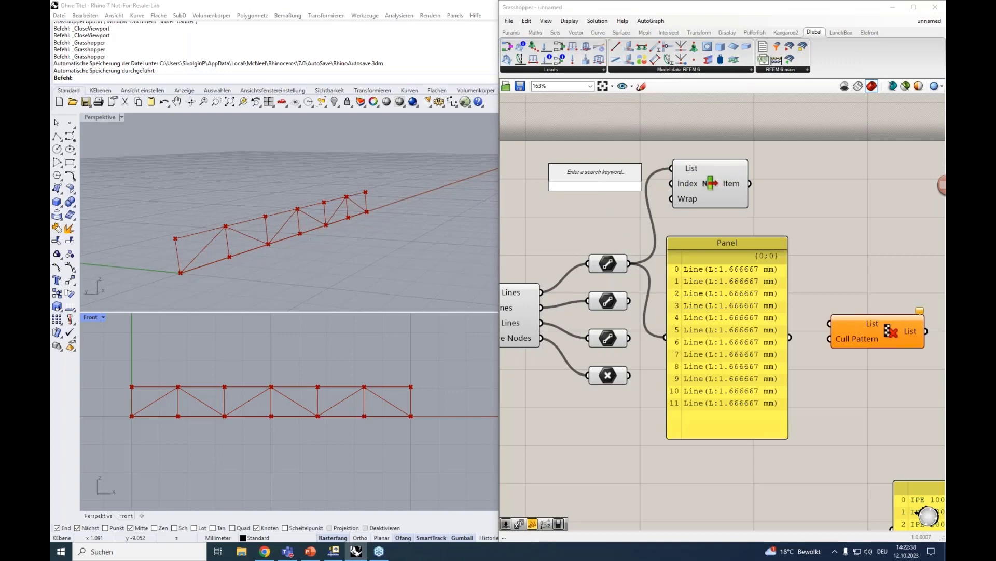
type("0<15")
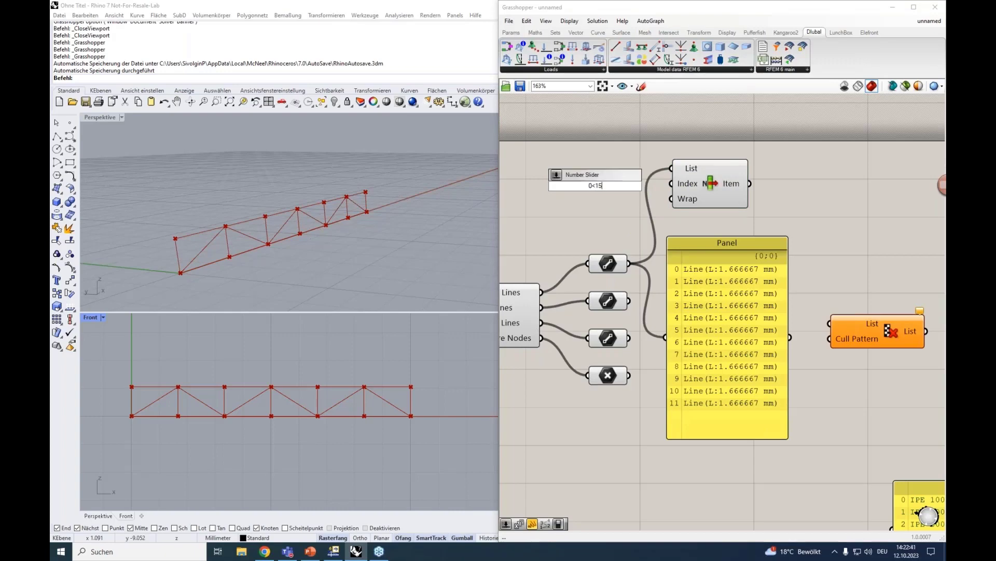
key("Return")
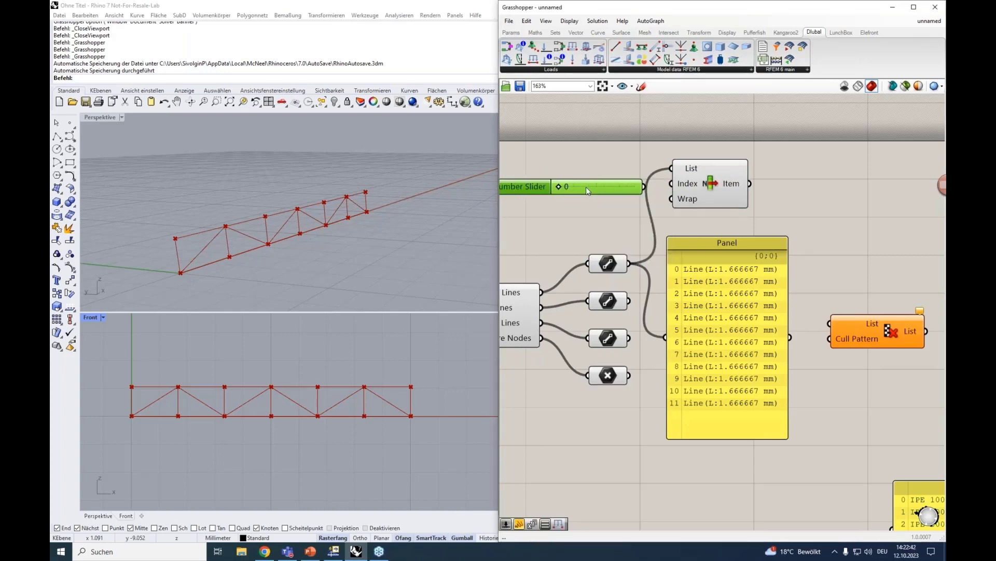
left_click_drag(587, 187, 578, 186)
left_click_drag(636, 186, 671, 184)
Step the List Item index through the first values and back to 0 to examine the order of the primary lines
right_click_drag(593, 211, 651, 208)
left_click(765, 181)
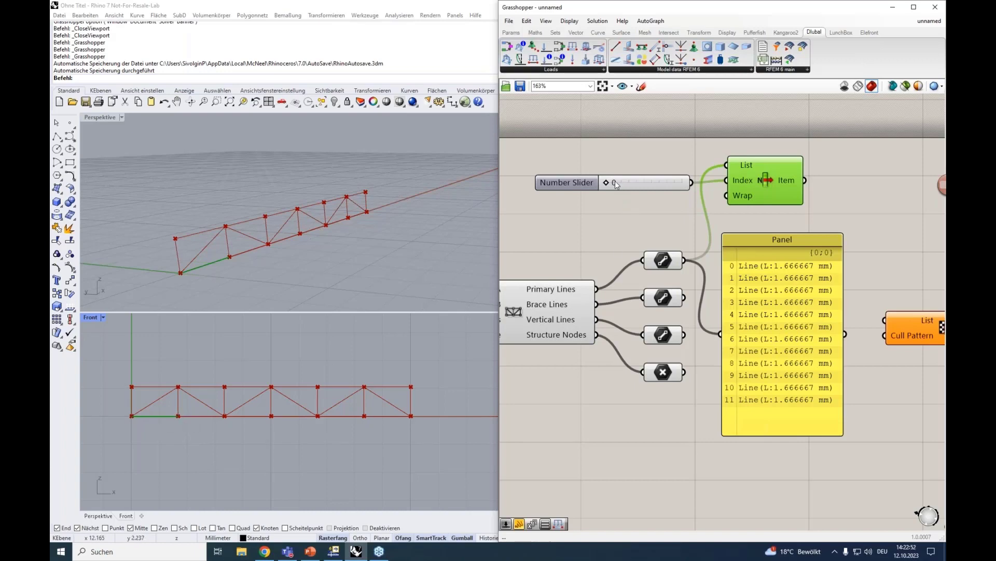
left_click_drag(616, 185, 621, 186)
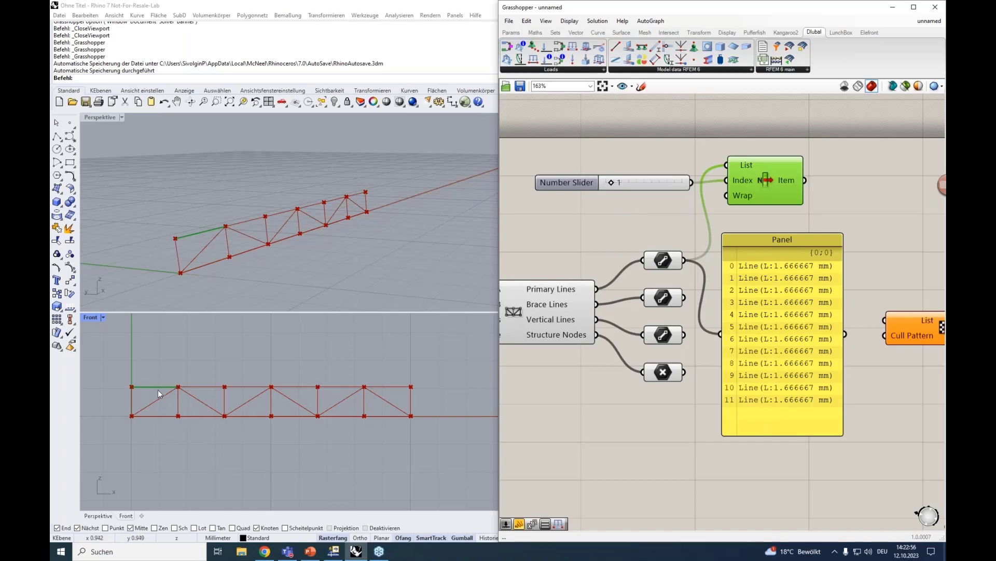
left_click_drag(612, 184, 622, 185)
right_click_drag(618, 241, 611, 217)
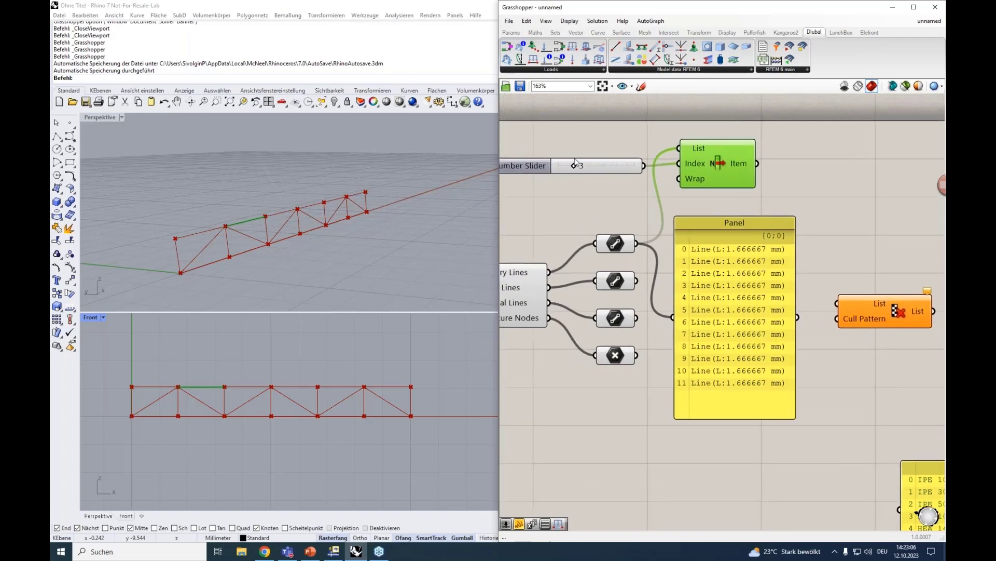
left_click_drag(575, 164, 558, 166)
left_click_drag(558, 167, 563, 166)
mouse_move(564, 168)
left_mouse_down()
mouse_move(613, 170)
mouse_move(558, 171)
left_mouse_up()
scroll(865, 258, "down", 3)
Reduce the Cull Pattern's Boolean collection to one False followed by one True by deleting the two middle entries
right_click(826, 249)
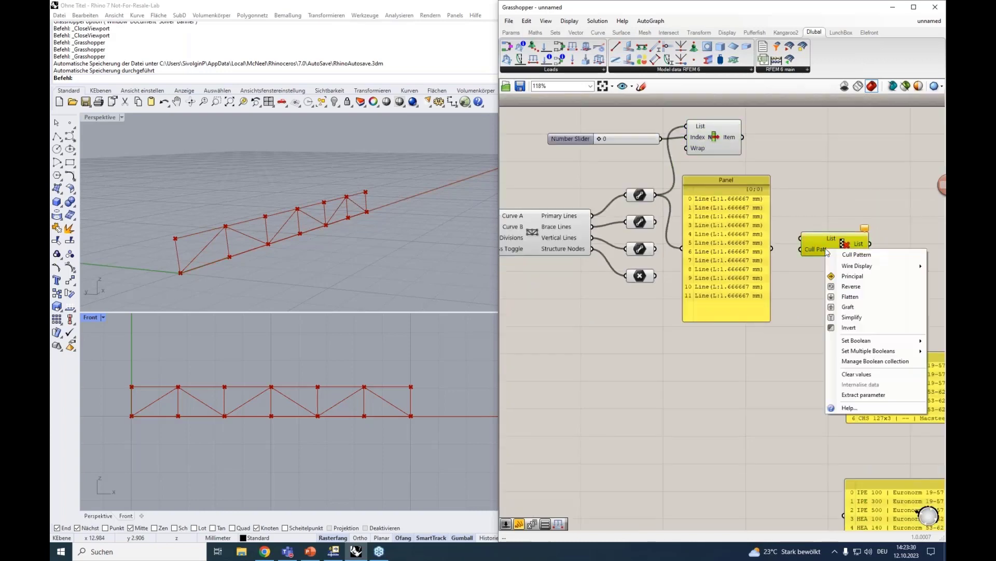
left_click(816, 275)
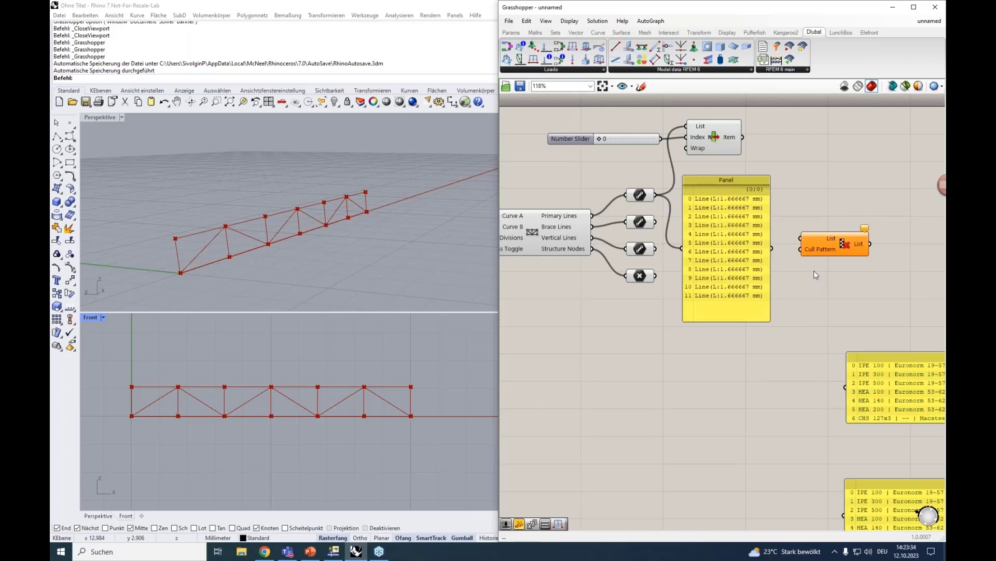
right_click(825, 246)
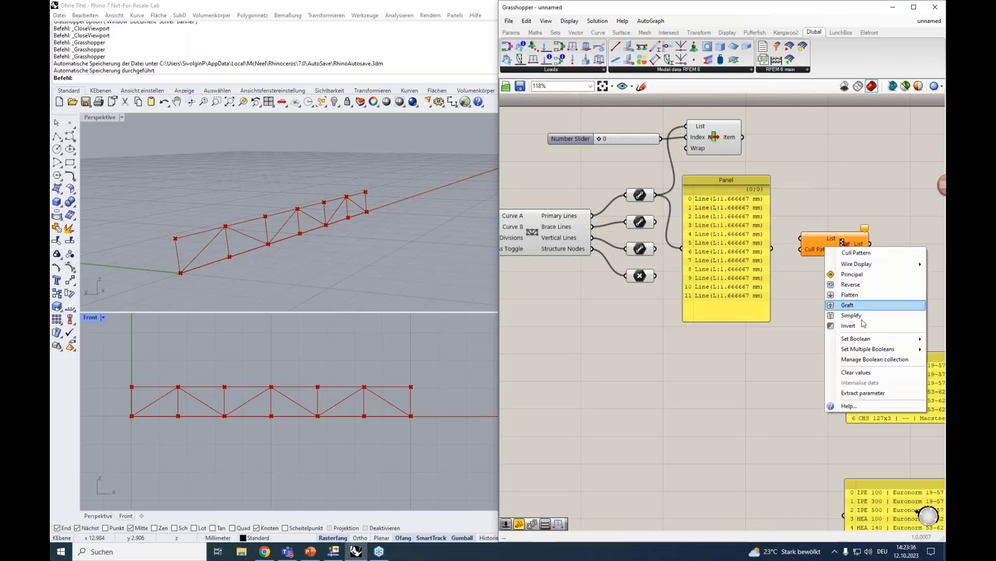
left_click(867, 360)
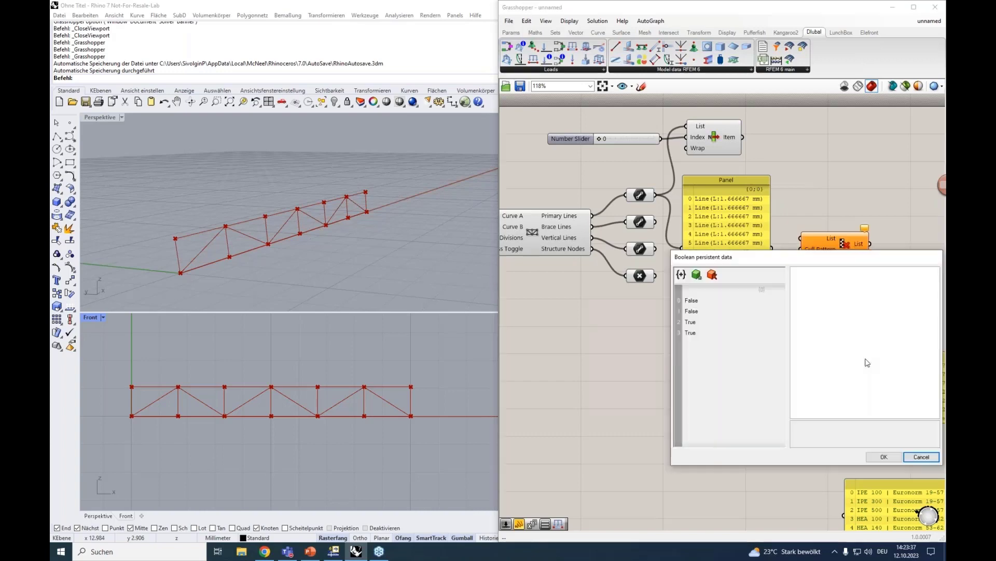
left_click(694, 311)
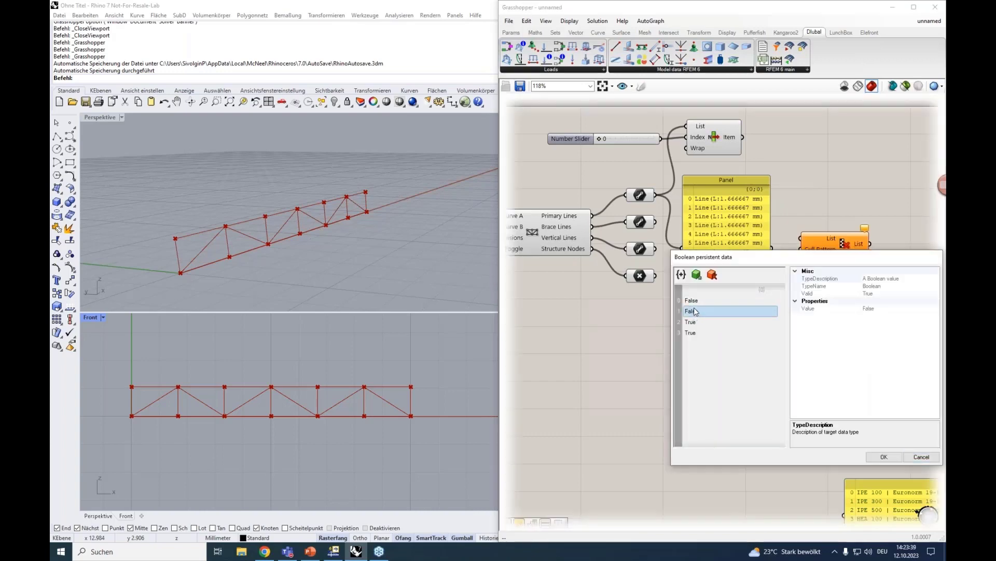
left_click(713, 275)
left_click(712, 275)
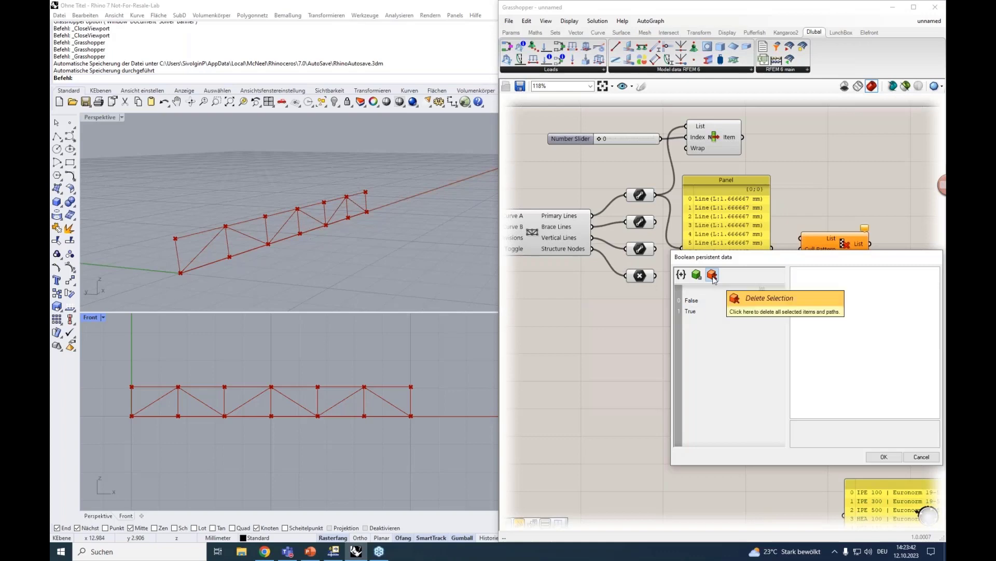
left_click(697, 303)
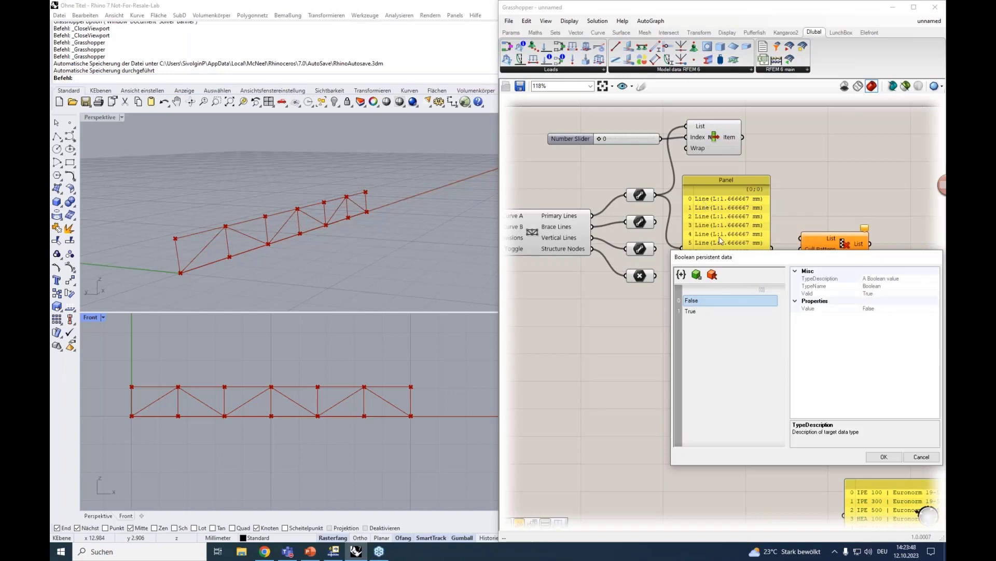
left_click(690, 312)
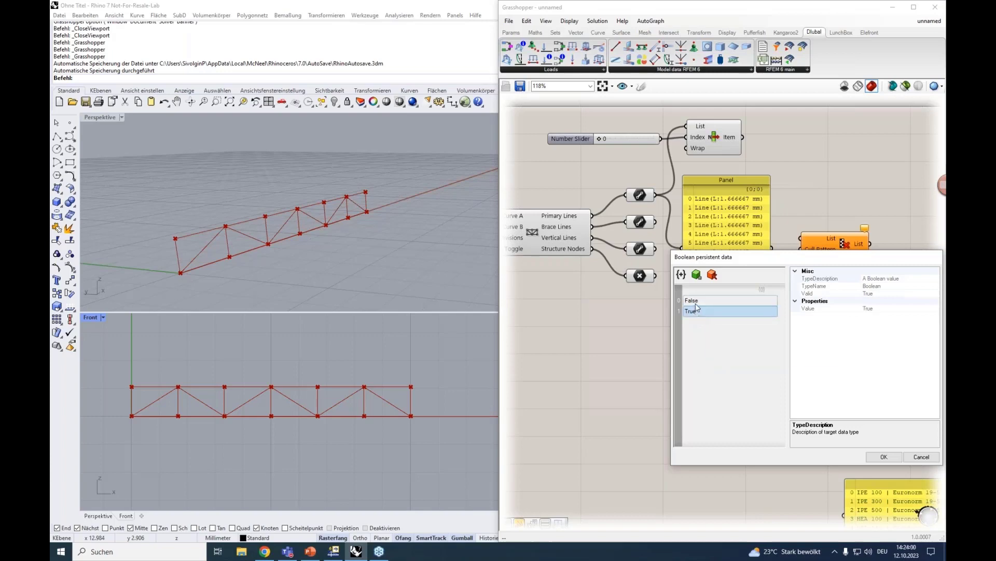
left_click(697, 302)
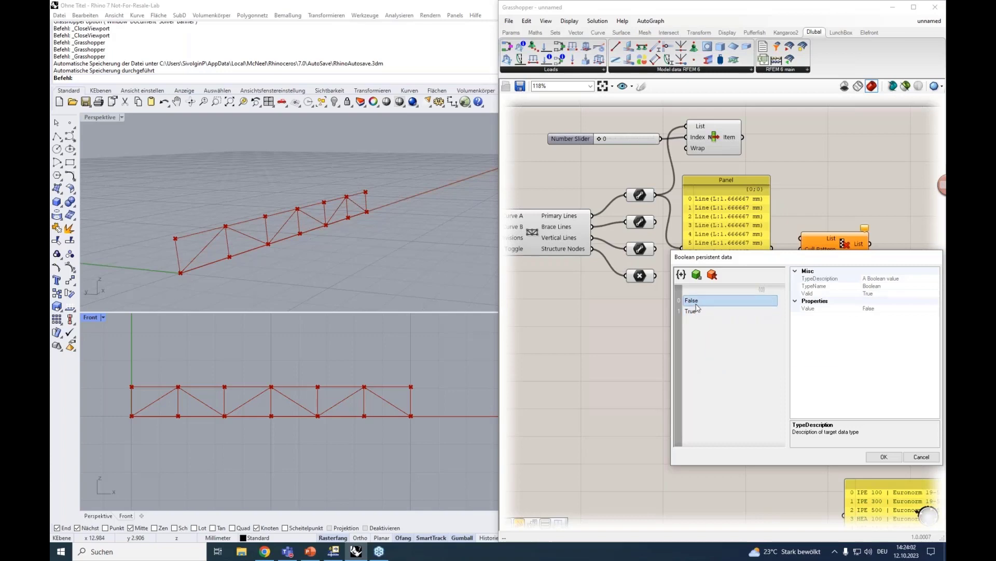
left_click(697, 313)
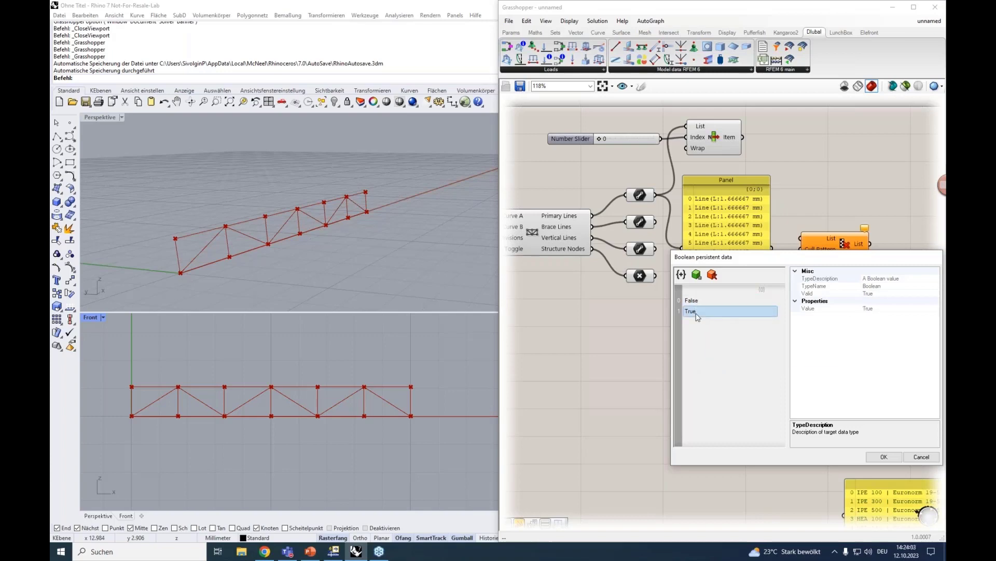
left_click(884, 457)
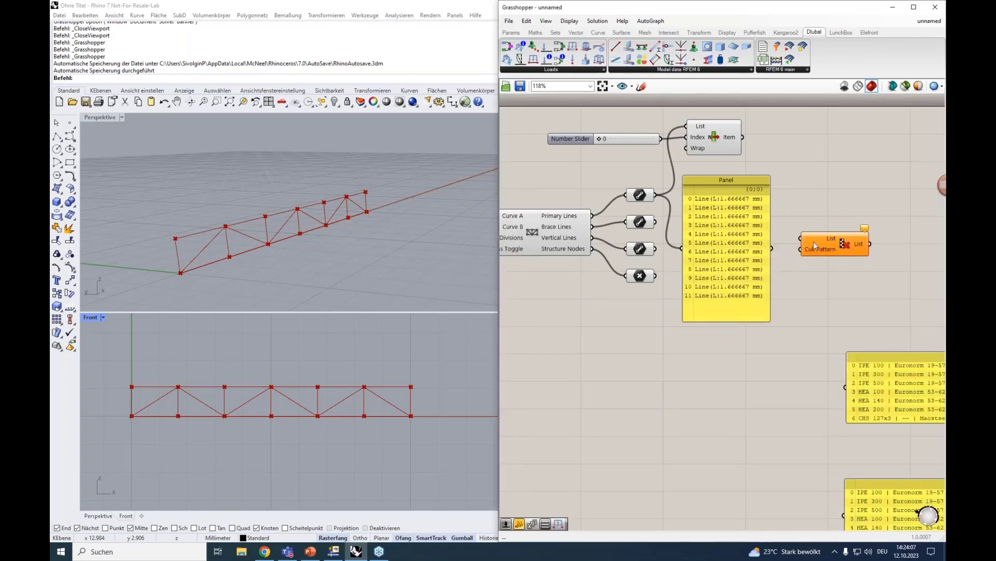
Delete the Primary Lines panel, connect the Primary Lines parameter to the Cull Pattern's List input and move the component into the panel's place
left_click(738, 181)
key("Delete")
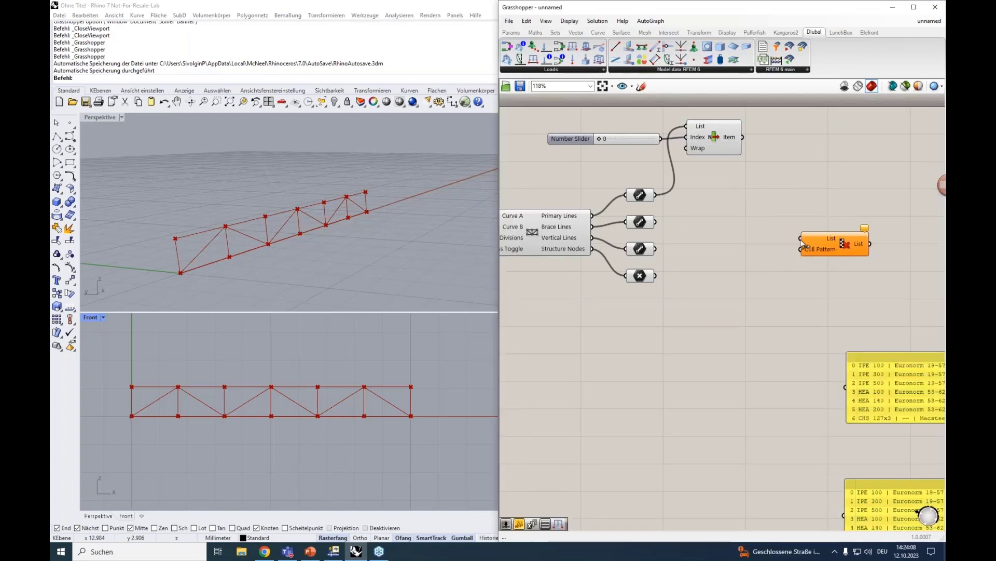
left_click_drag(801, 238, 655, 195)
left_click_drag(833, 244, 739, 190)
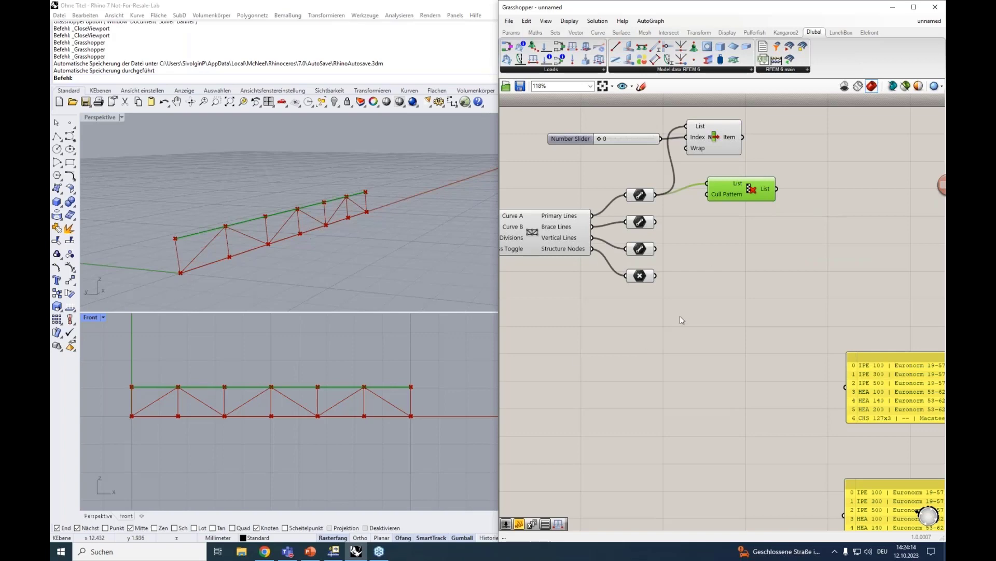
Place a copy of the Cull Pattern component directly below the original and invert the copy's Cull Pattern input
left_click_drag(735, 192, 730, 230)
right_click(725, 239)
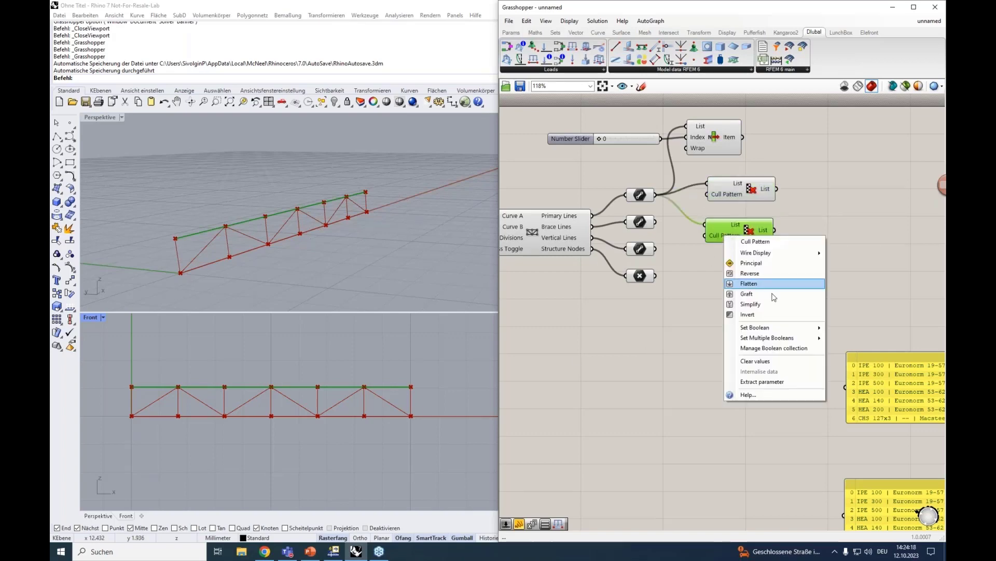
left_click(753, 316)
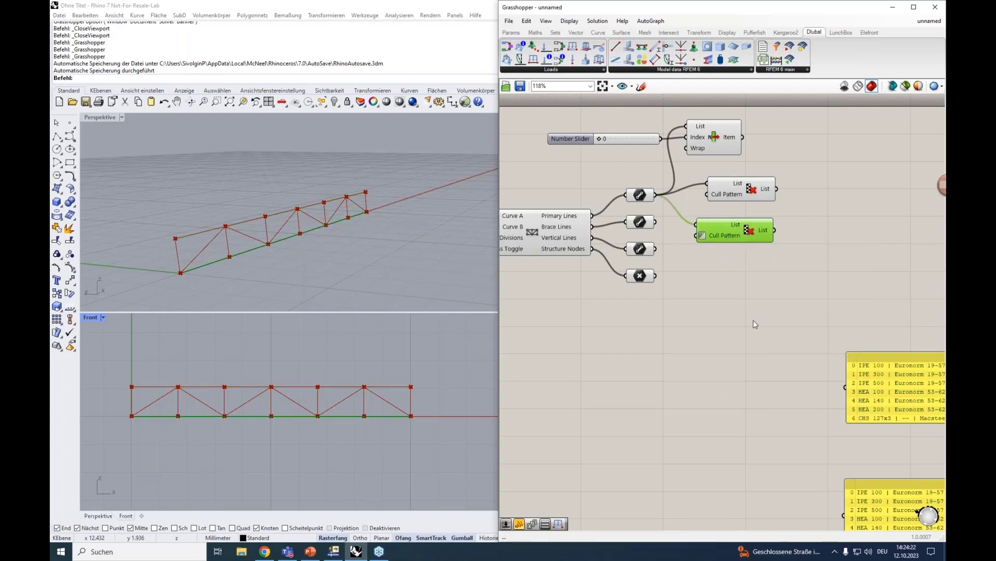
Check which chord each Cull Pattern outputs, and place a copy of the Member component below the original
scroll(752, 320, "down", 1)
right_click_drag(751, 333, 605, 248)
scroll(565, 233, "down", 1)
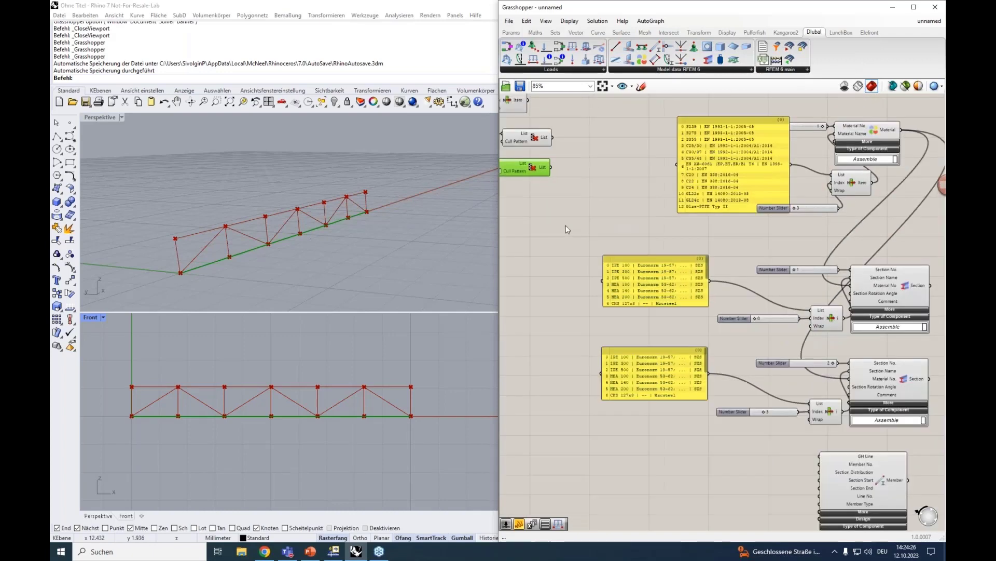
left_click(522, 141)
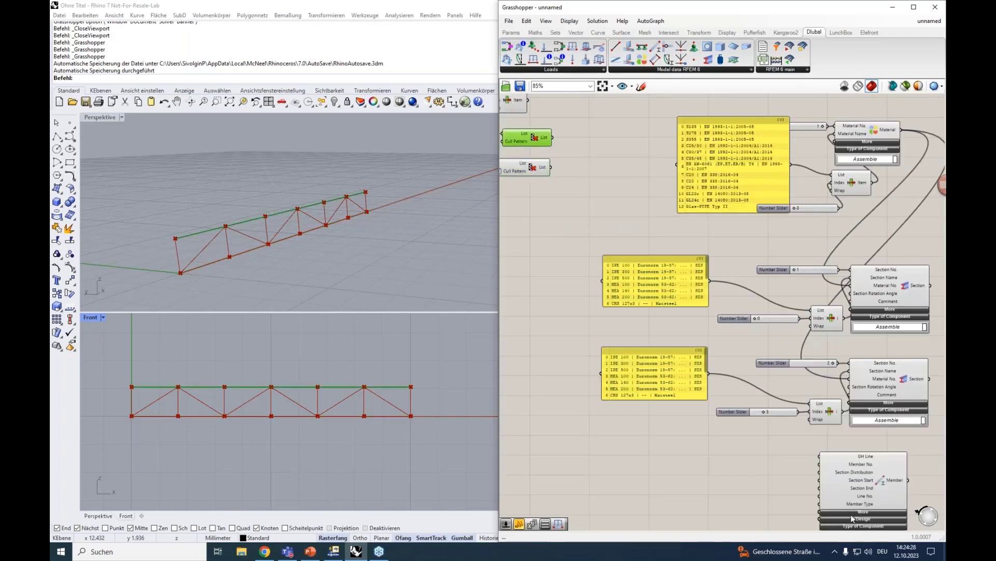
left_click(534, 167)
right_click_drag(656, 242, 623, 187)
scroll(747, 390, "down", 1)
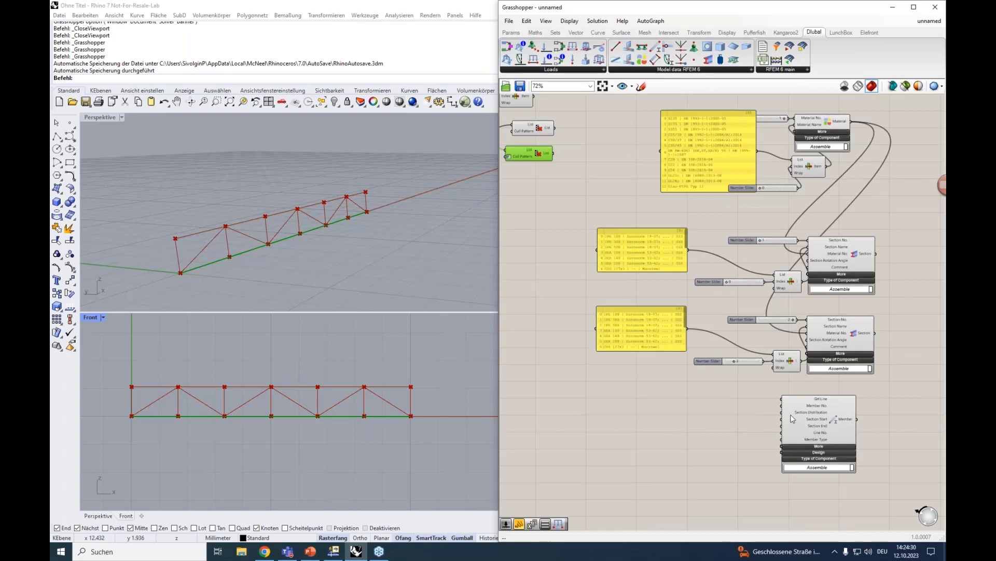
left_click(812, 421)
scroll(744, 434, "up", 4)
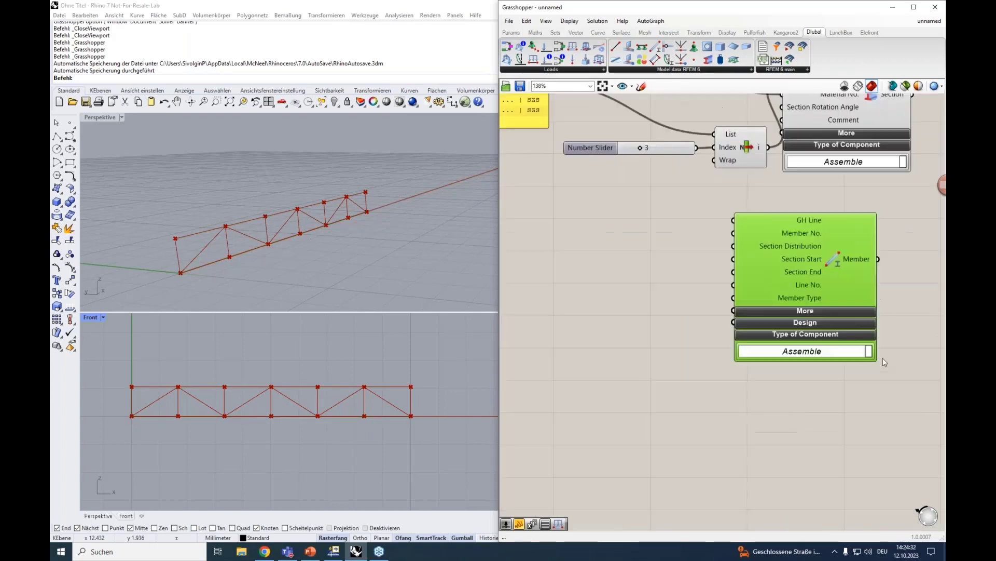
left_click_drag(800, 311, 802, 496, "alt")
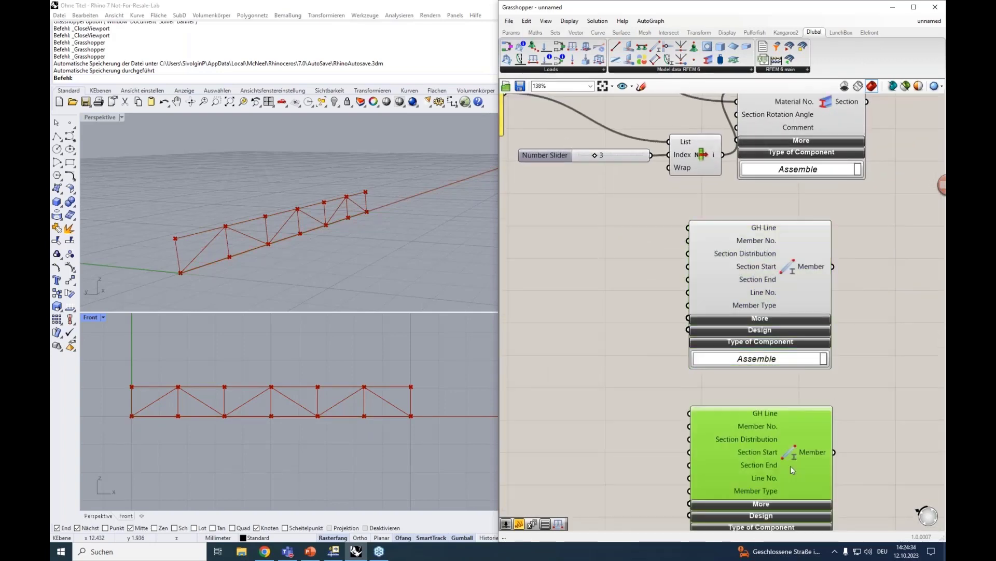
Connect the original Cull Pattern's output to the upper Member's GH Line input and the inverted one's output to the lower Member's GH Line
scroll(714, 402, "down", 4)
right_click_drag(597, 296, 679, 358)
left_click_drag(554, 102, 779, 374)
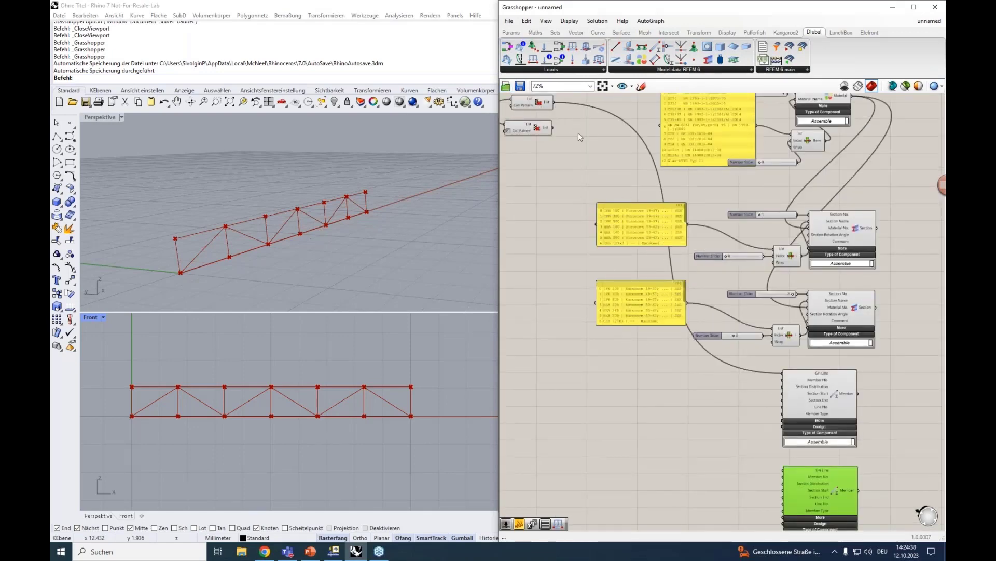
left_click_drag(553, 127, 779, 469)
right_click_drag(730, 407, 722, 367)
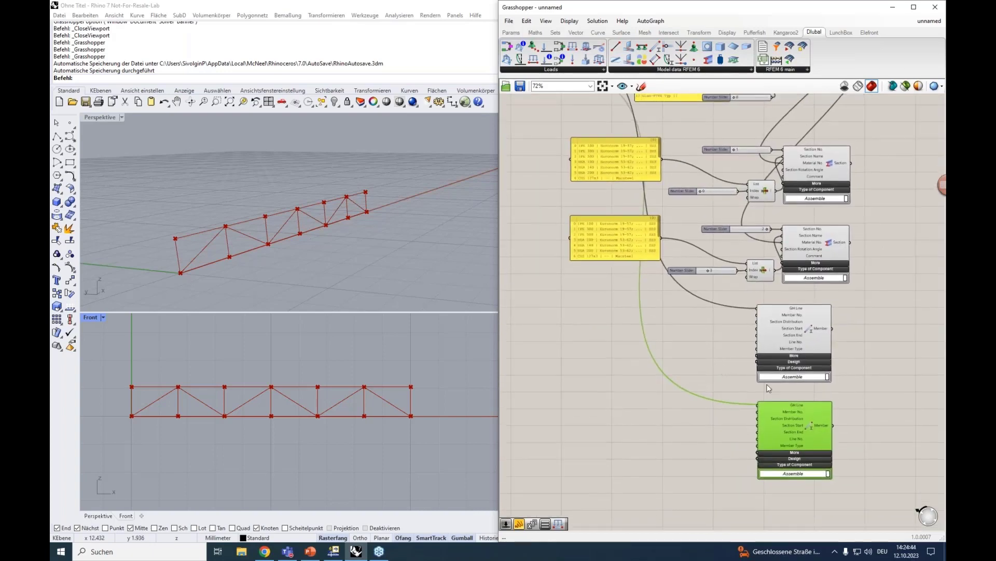
Examine the Member No. input and the Members No. input of a Member Load component placed temporarily beside the upper Member
scroll(816, 368, "up", 4)
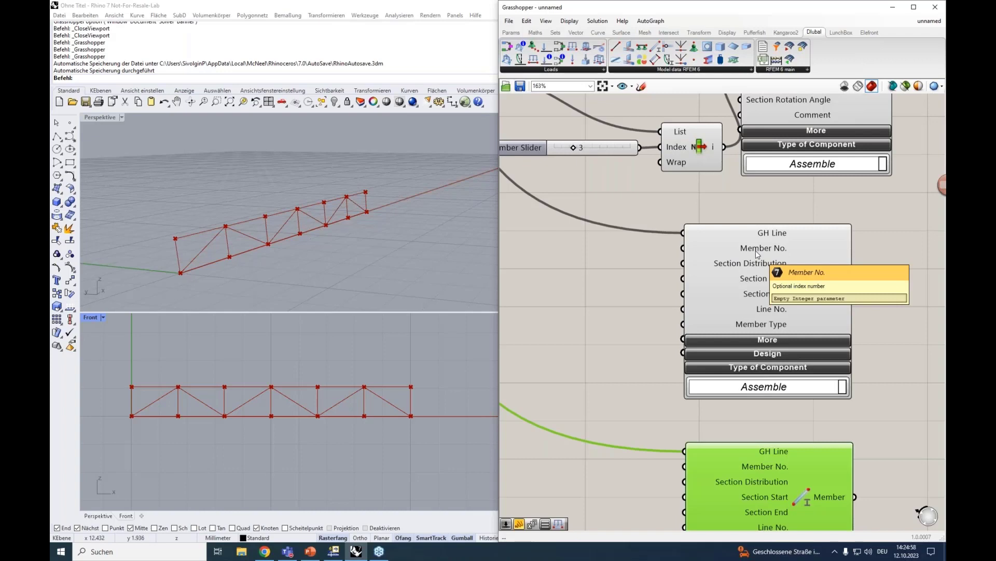
scroll(756, 250, "down", 3)
scroll(756, 252, "up", 2)
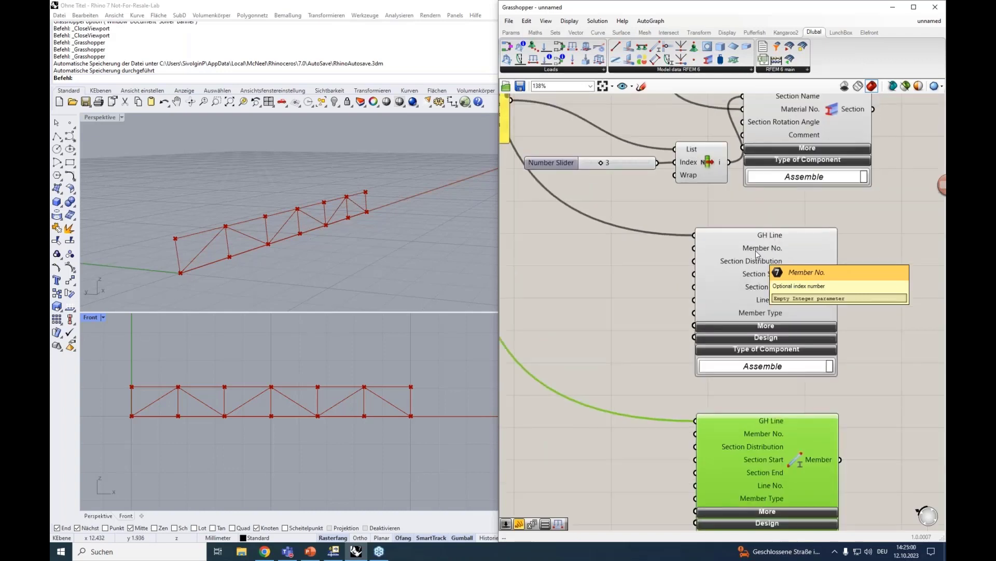
right_click_drag(651, 285, 575, 273)
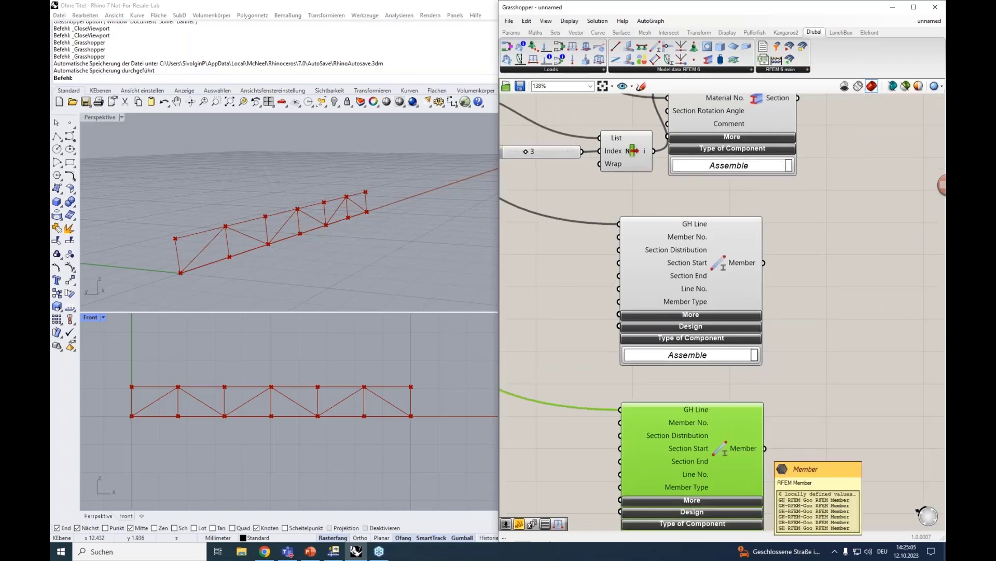
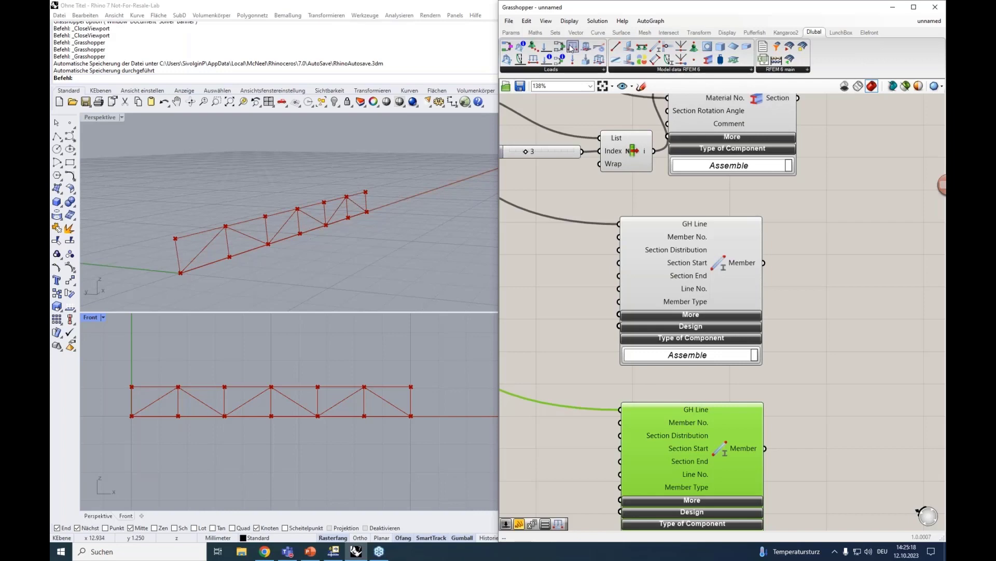
left_click_drag(851, 271, 857, 236)
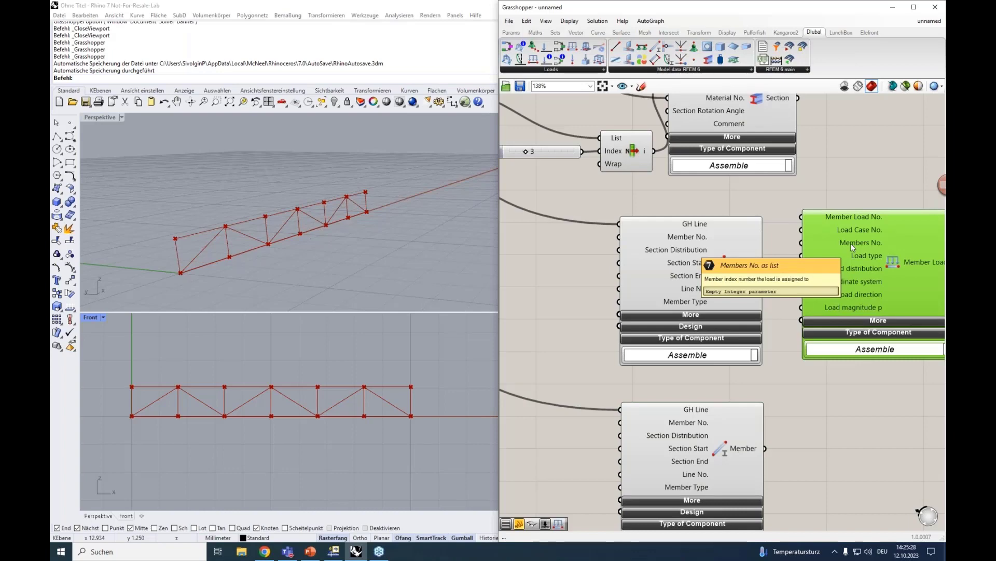
key("Delete")
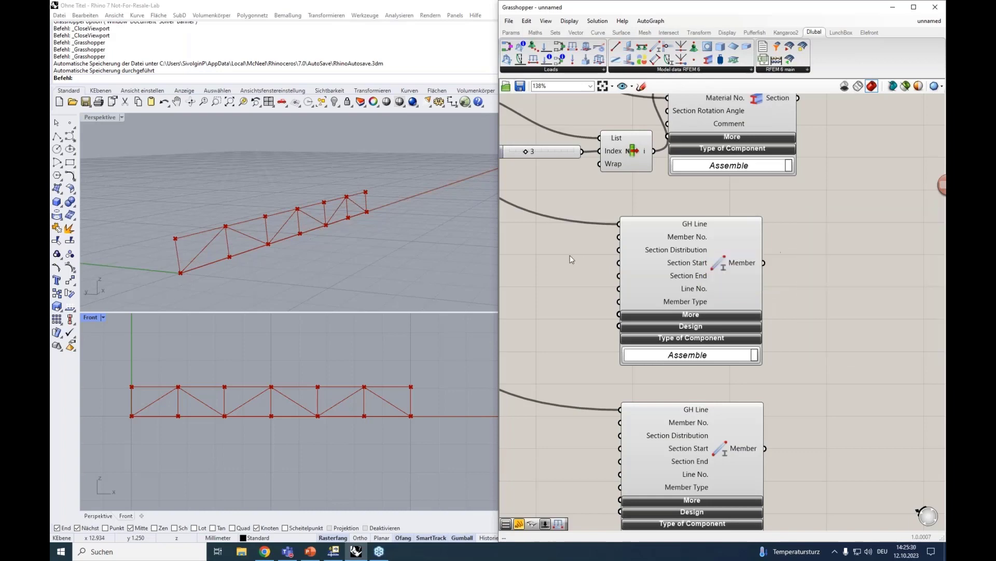
Add a panel beside the upper Member component containing the numbers 1 to 5 on separate lines
double_click(561, 254)
type("\"")
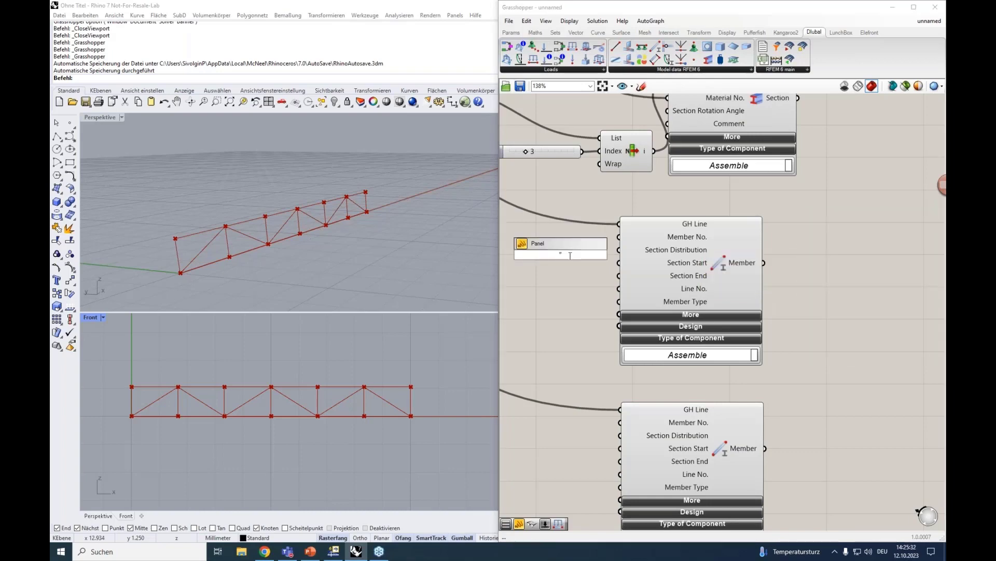
key("Return")
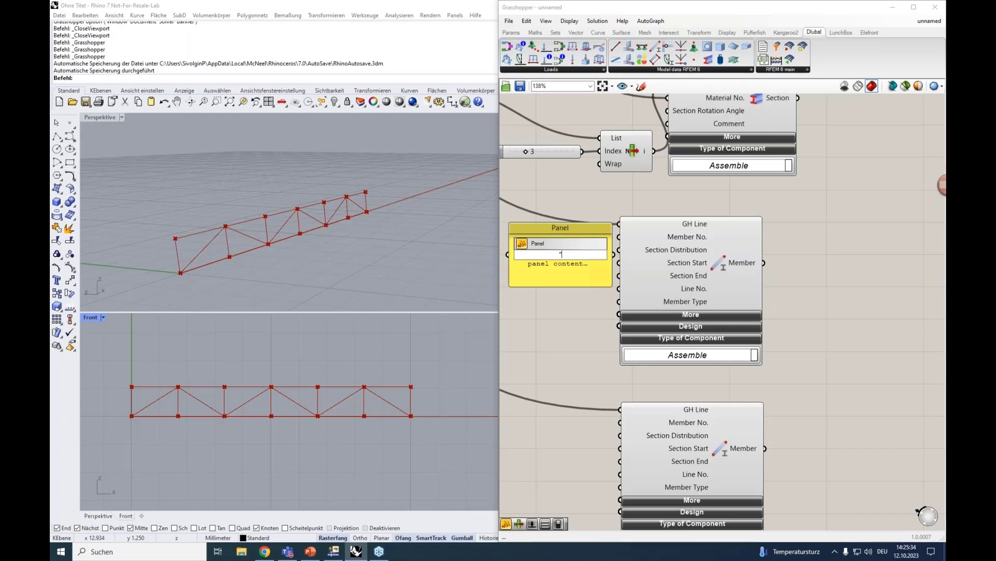
type("1")
key("Return")
type("2")
key("Return")
type("3")
key("Return")
type("4")
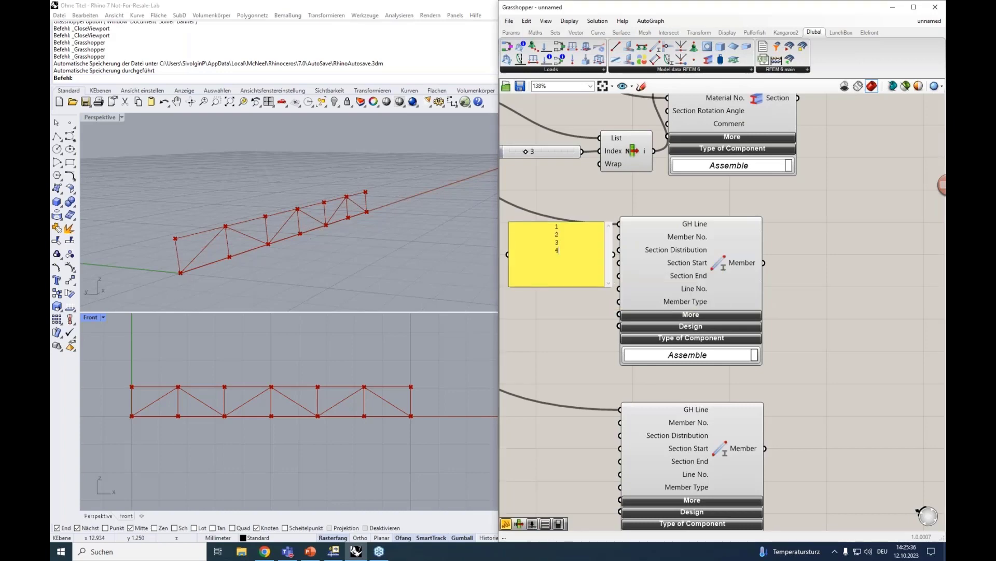
key("Return")
type("5")
left_click(574, 317)
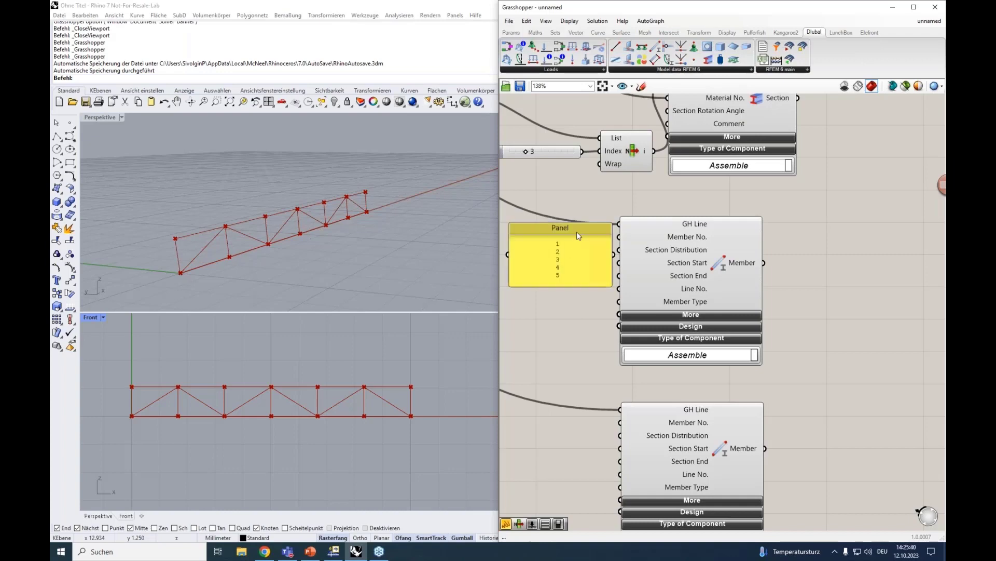
Turn off Multiline Data for the number panel and enlarge it downward to show every entry
left_click(567, 276)
right_click_drag(568, 276, 582, 290)
right_click(638, 267)
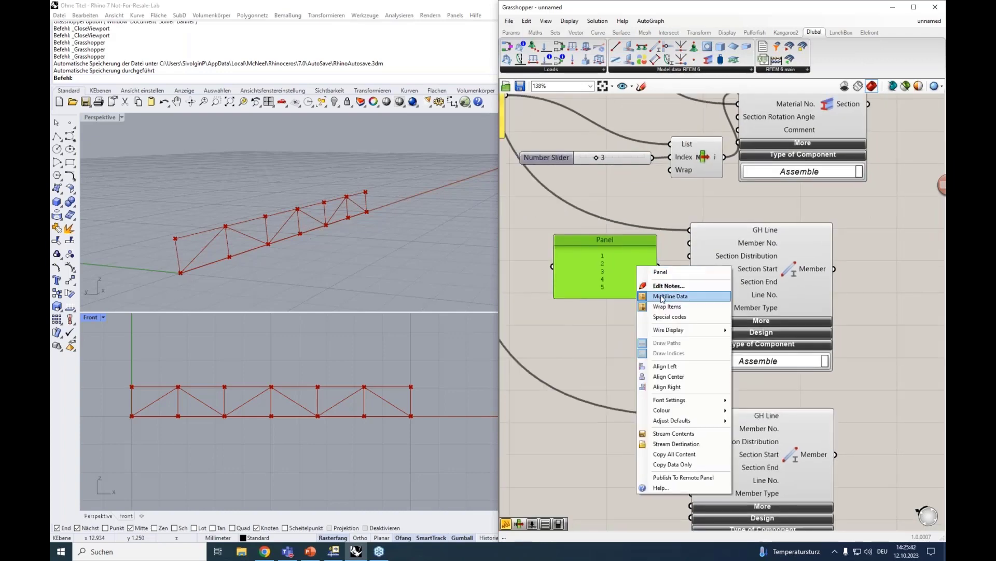
left_click(671, 294)
mouse_move(659, 267)
left_mouse_down()
mouse_move(689, 242)
mouse_move(667, 252)
left_mouse_up()
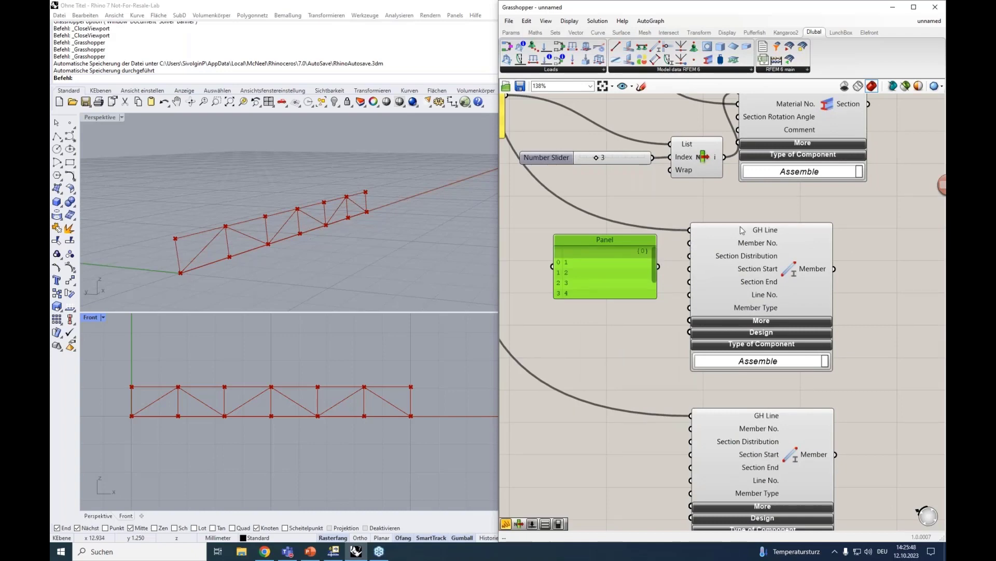
mouse_move(776, 233)
left_click_drag(569, 299, 570, 326)
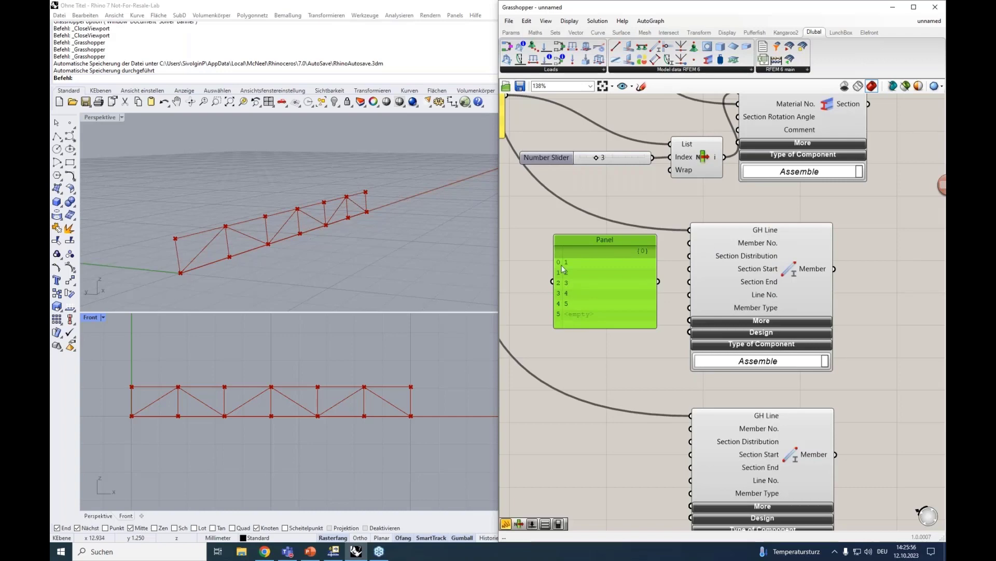
Set the truss division slider to 8
right_click_drag(620, 291, 668, 340)
scroll(667, 341, "down", 3)
right_click_drag(575, 309, 789, 403)
scroll(789, 402, "down", 1)
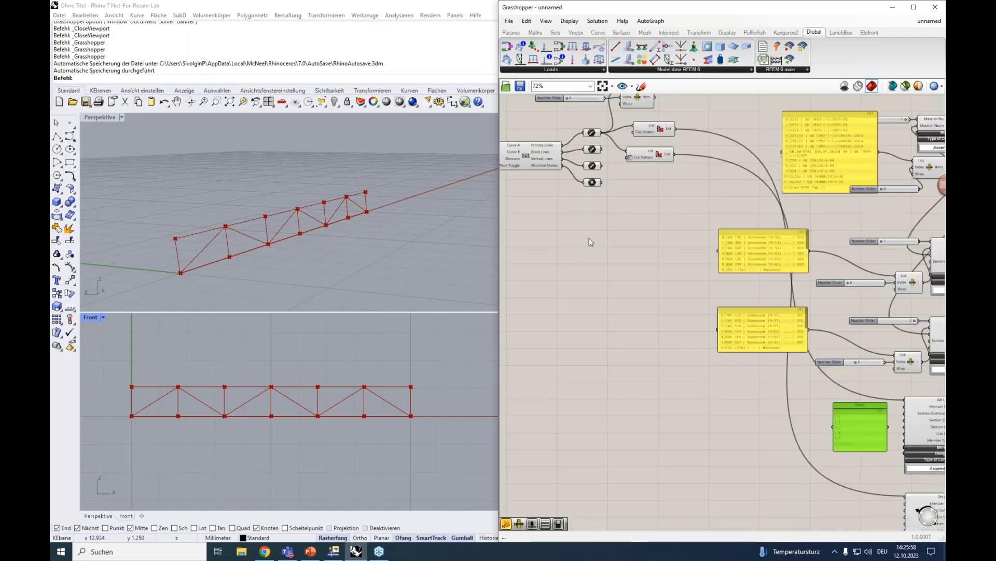
right_click_drag(590, 238, 670, 313)
right_click_drag(539, 257, 631, 295)
scroll(625, 307, "up", 3)
mouse_move(643, 287)
left_mouse_down()
mouse_move(630, 289)
mouse_move(647, 287)
left_mouse_up()
Delete the number panel beside the upper Member component
right_click_drag(727, 340, 327, 204)
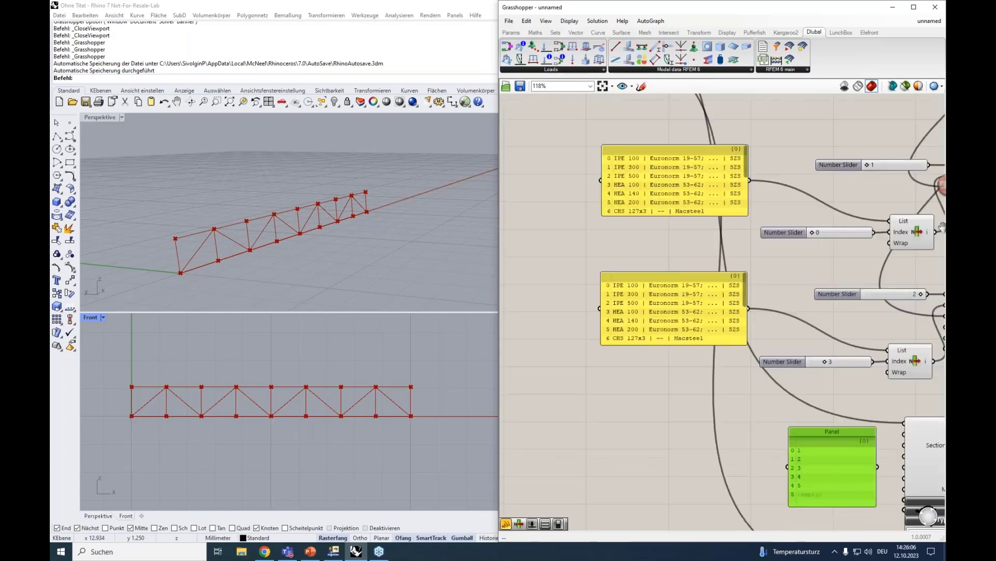
scroll(717, 156, "down", 3)
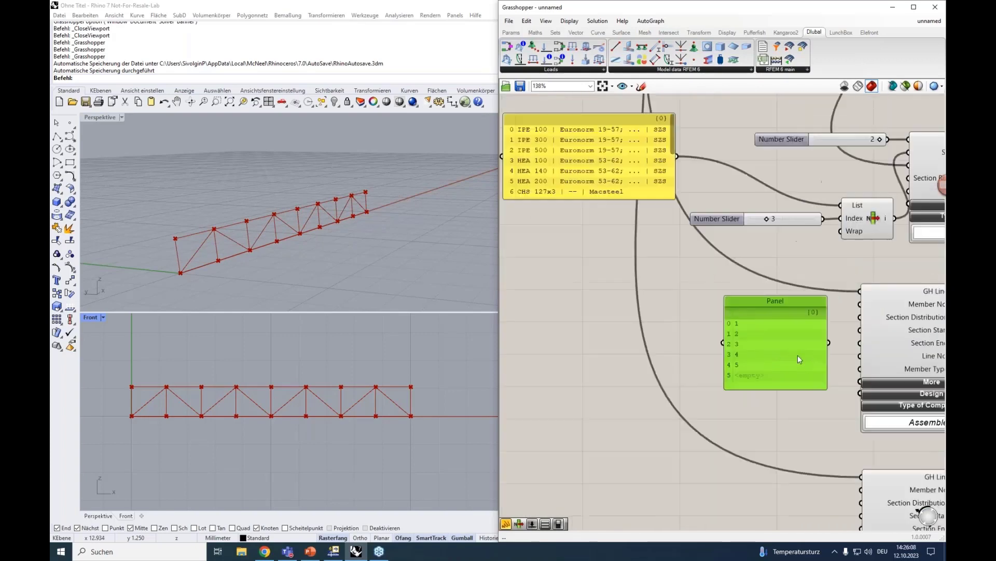
scroll(798, 355, "up", 4)
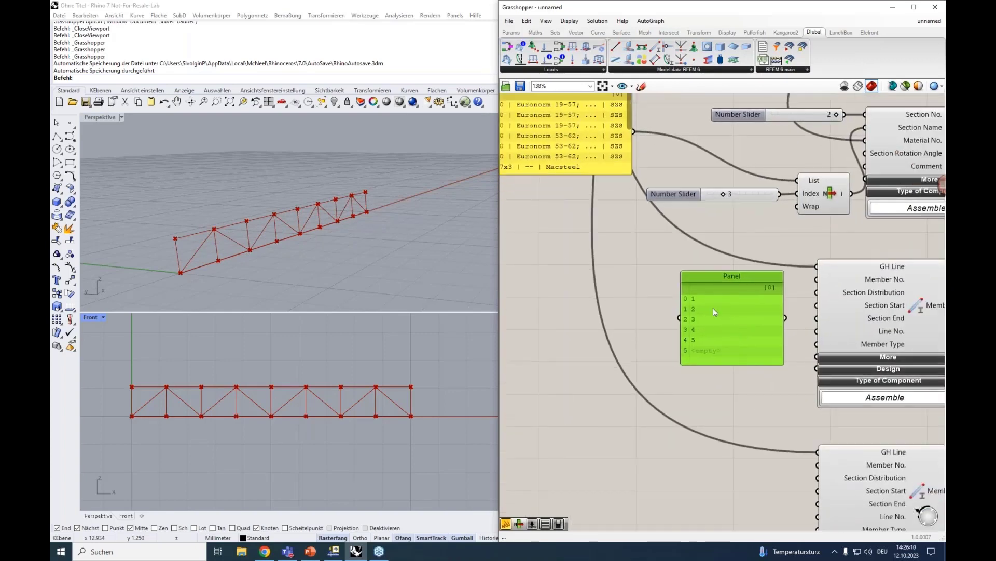
left_click_drag(712, 276, 674, 258)
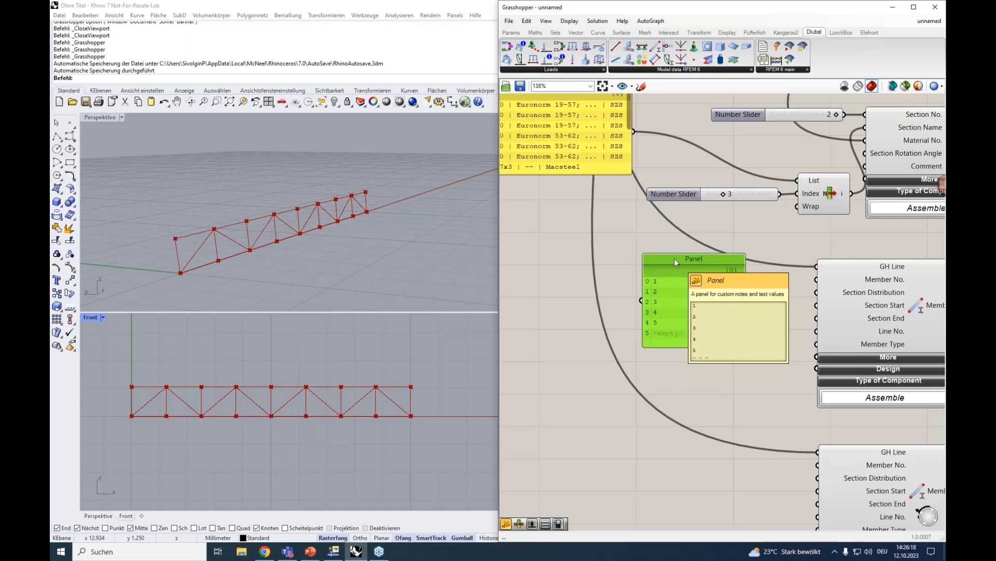
key("Delete")
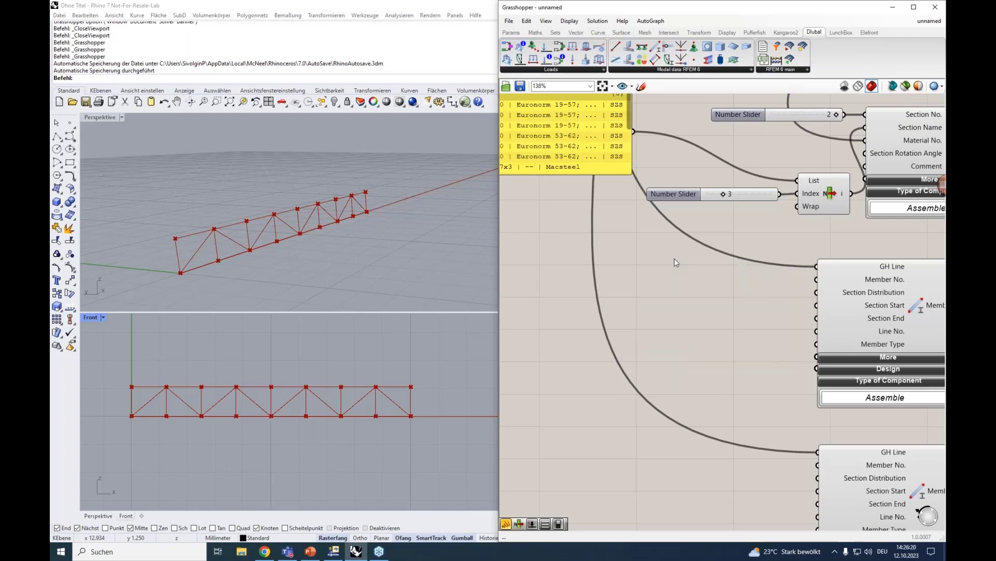
Add a Series component beside the upper Member component
right_click_drag(655, 284, 674, 282)
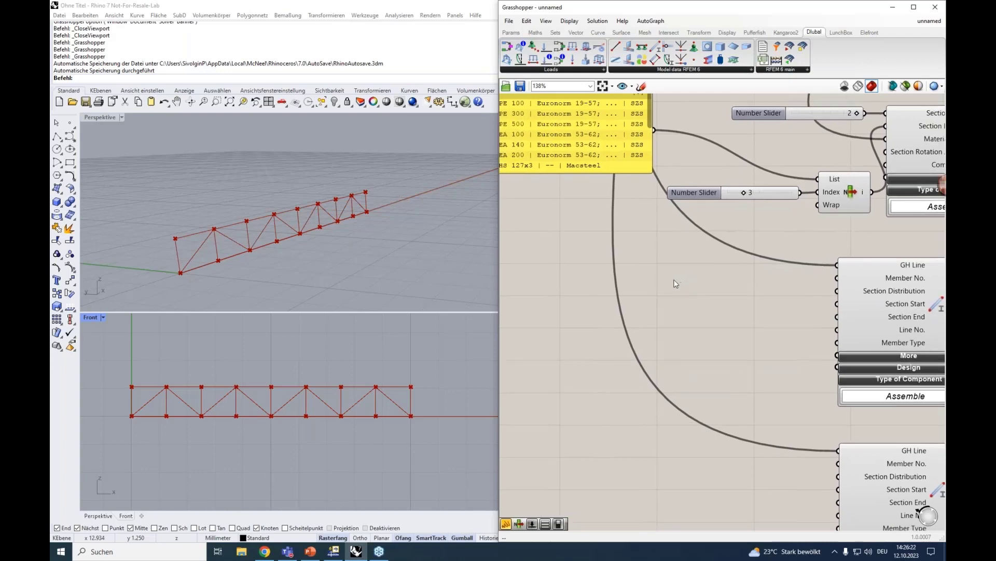
double_click(675, 293)
type("ser")
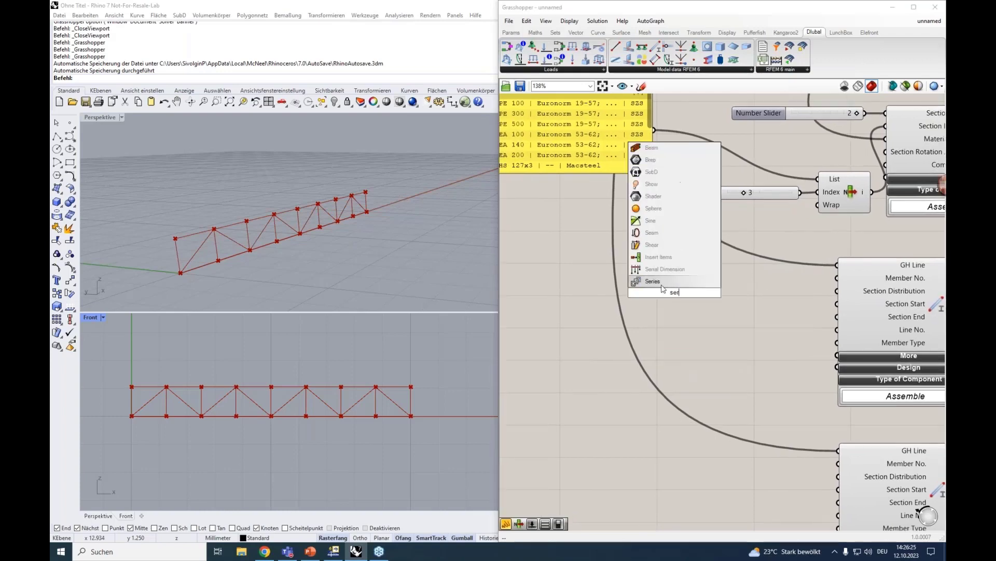
left_click(660, 283)
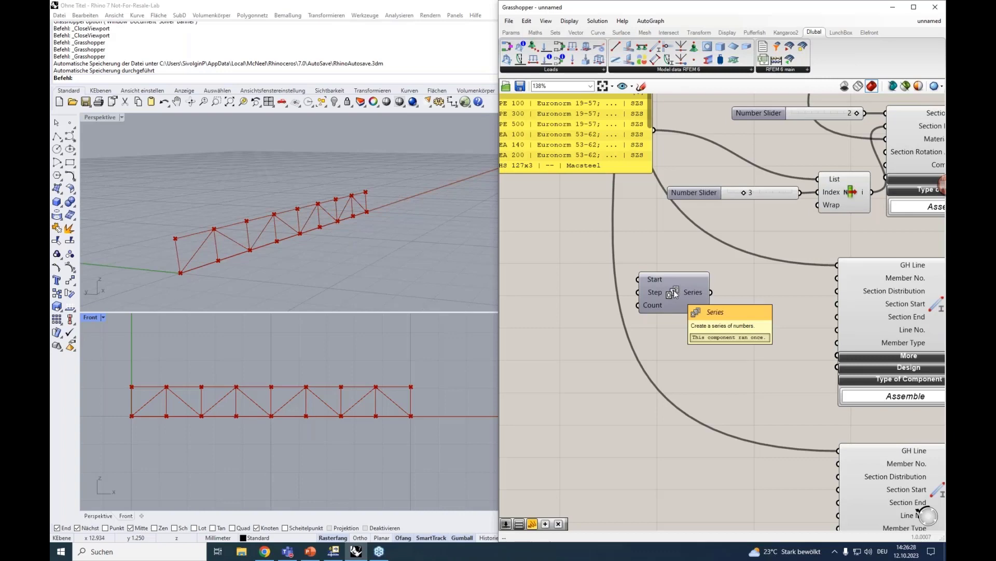
left_click_drag(673, 294, 686, 296)
Create a number slider with the value 1 and connect it to both the Start and Step inputs of the Series component
double_click(567, 280)
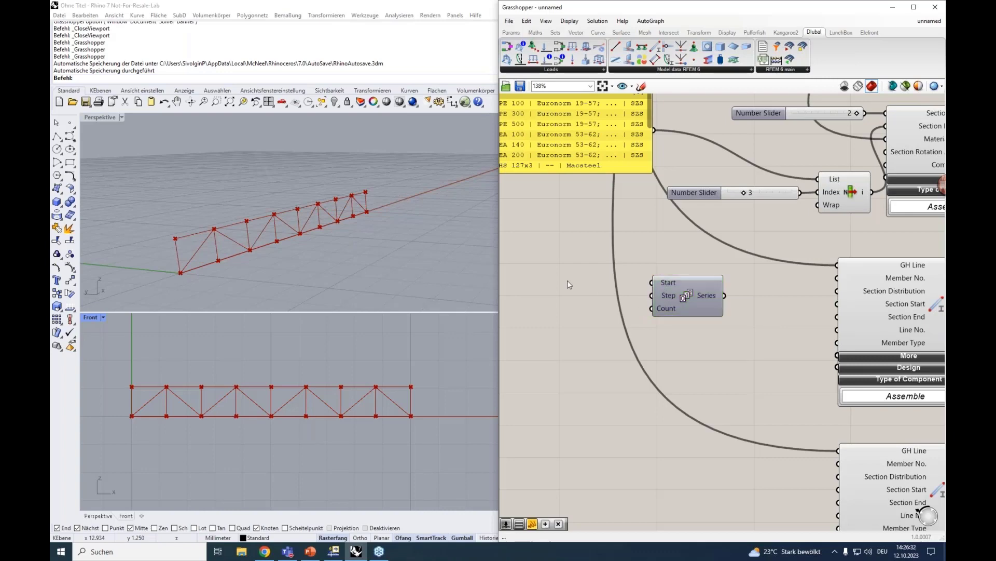
type("1")
key("Return")
left_click_drag(633, 281, 652, 282)
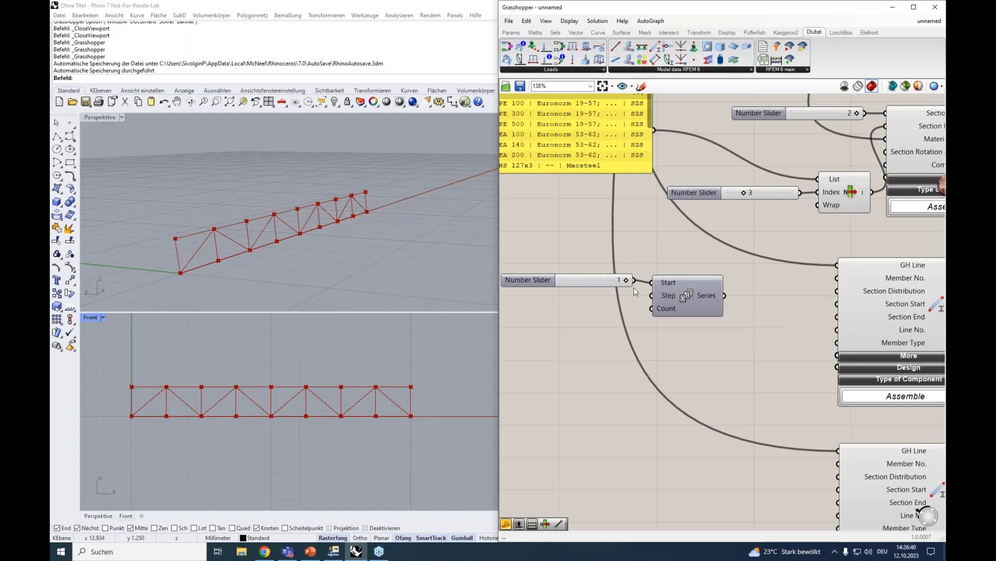
left_click_drag(634, 280, 652, 295)
Set the truss division slider to 9 and connect it to the Count input of the Series component
mouse_move(667, 309)
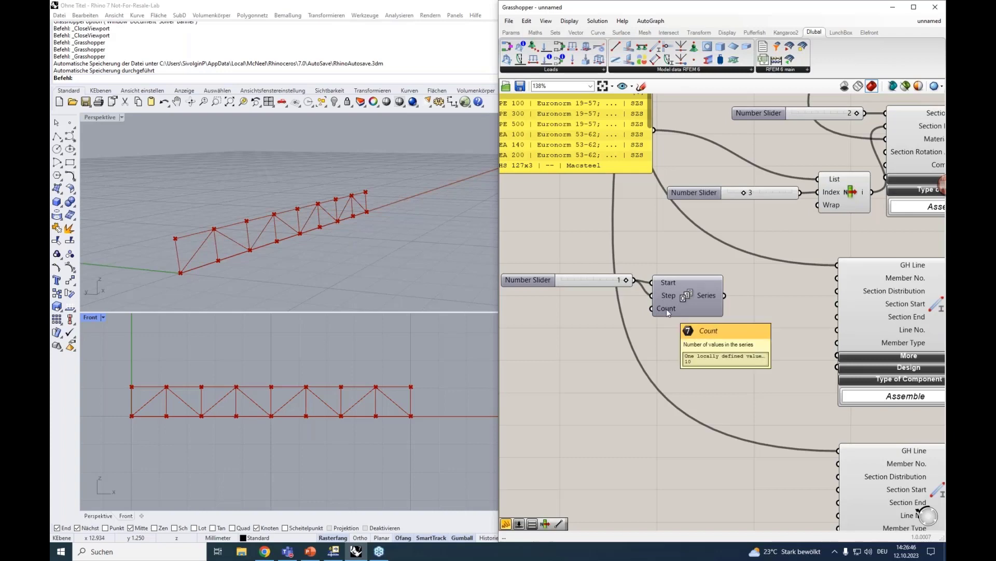
scroll(619, 244, "down", 3)
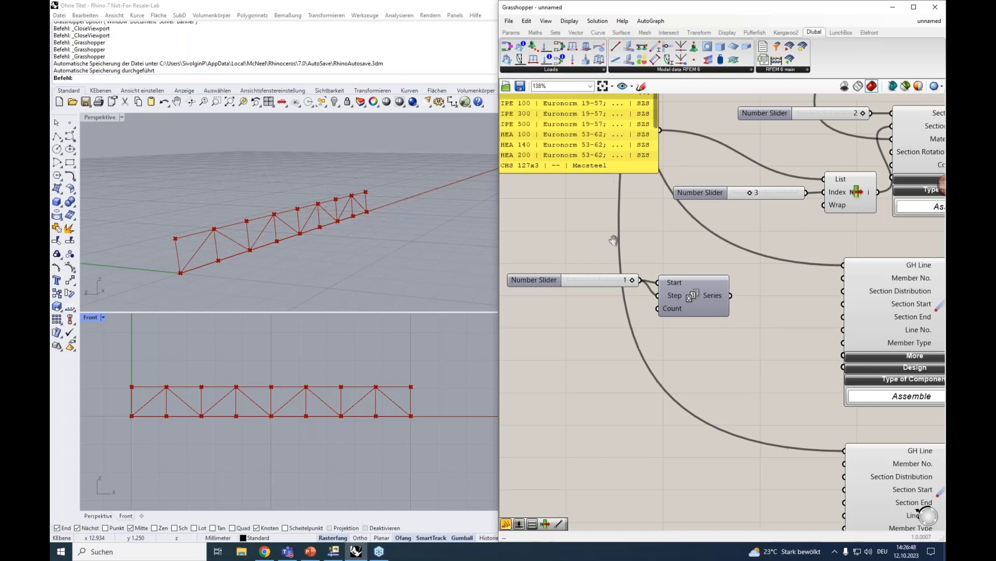
right_click_drag(570, 242, 749, 337)
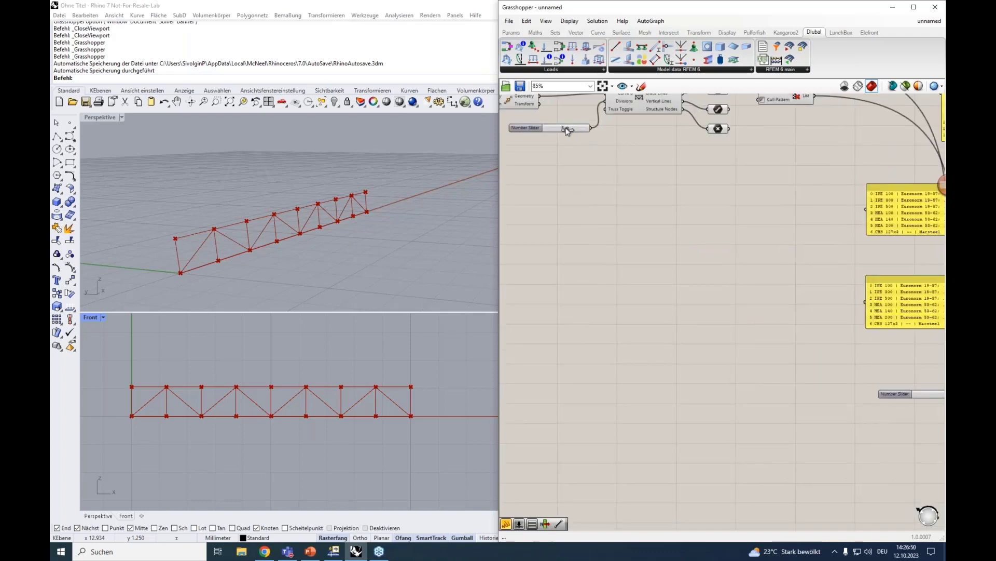
left_click_drag(567, 131, 571, 131)
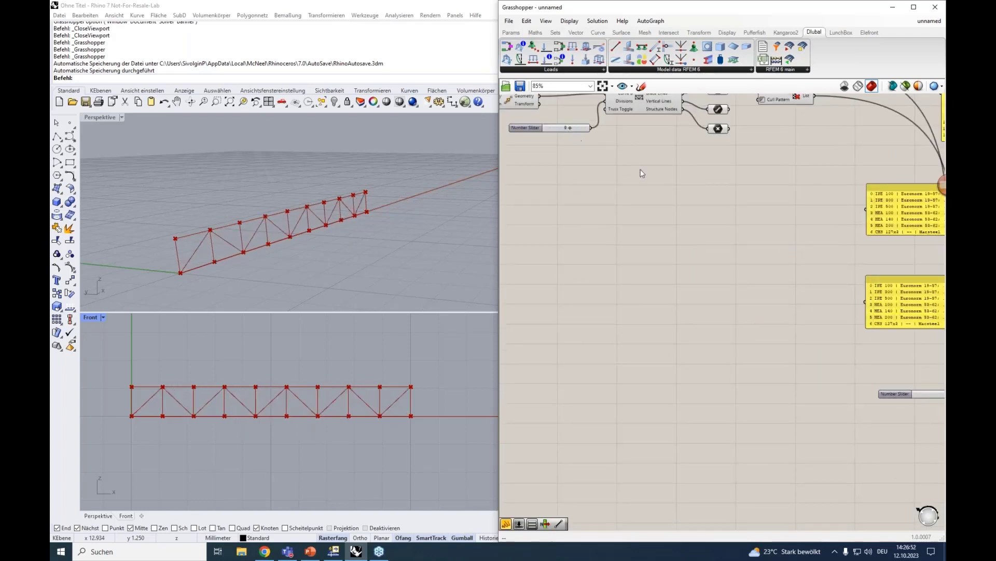
right_click_drag(653, 170, 588, 157)
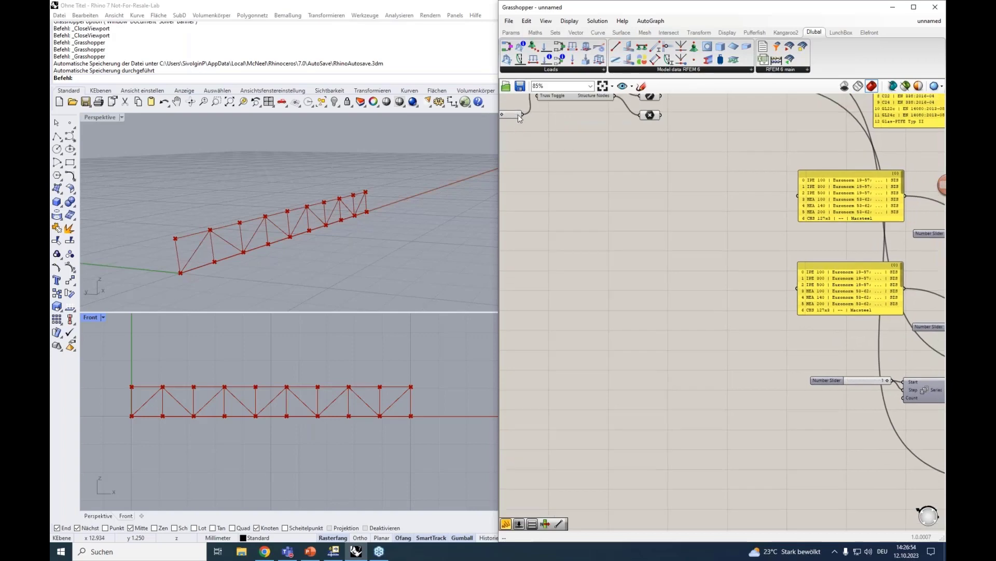
left_click_drag(522, 114, 904, 398)
right_click_drag(842, 414, 690, 377)
Check the Series output list, set the truss division slider to 4 and check the list again
mouse_move(787, 355)
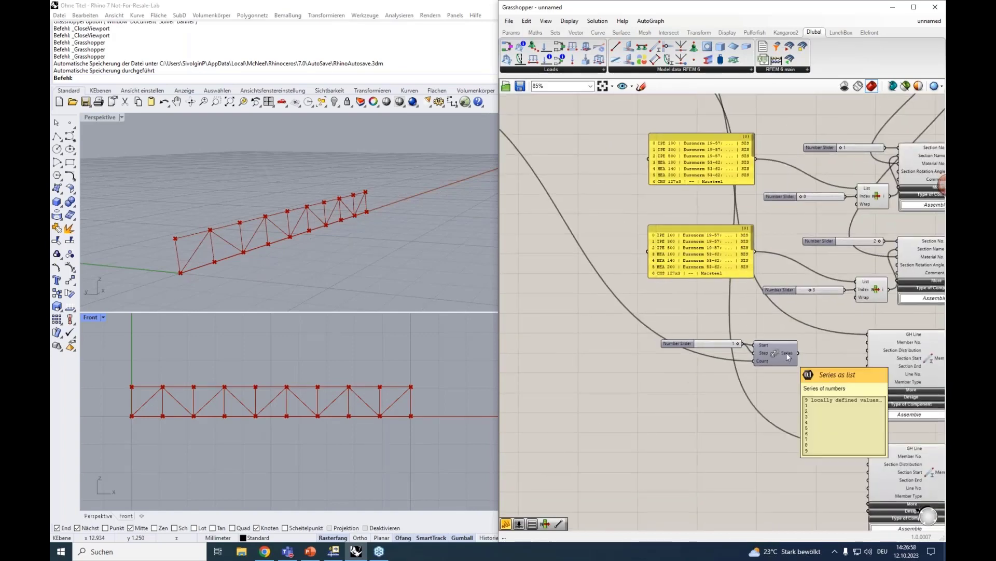
scroll(786, 353, "up", 3)
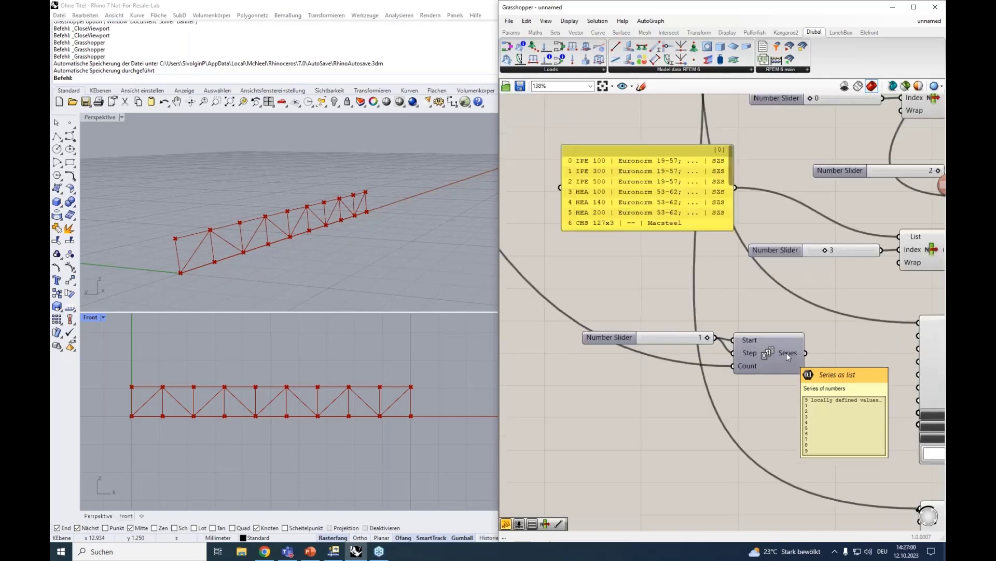
scroll(786, 353, "up", 1)
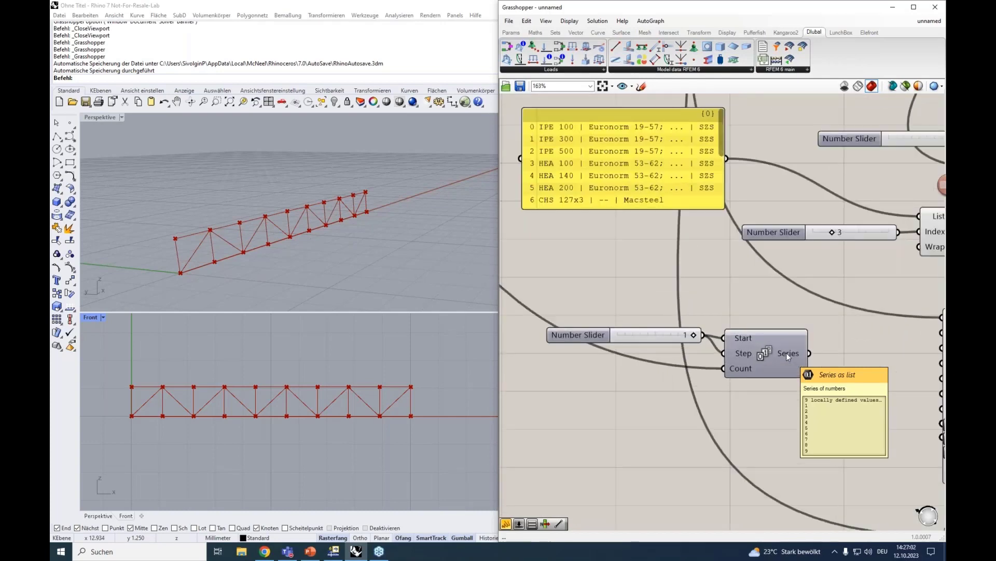
scroll(787, 353, "down", 3)
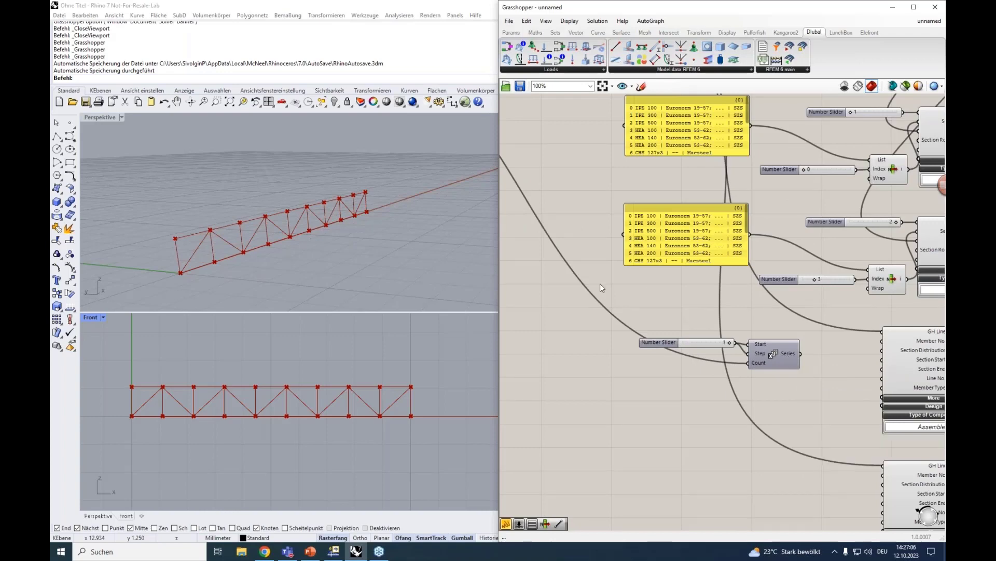
right_click_drag(600, 283, 712, 411)
right_click_drag(587, 207, 746, 285)
right_click_drag(560, 279, 604, 268)
left_click_drag(589, 227, 575, 228)
right_click_drag(673, 358, 512, 175)
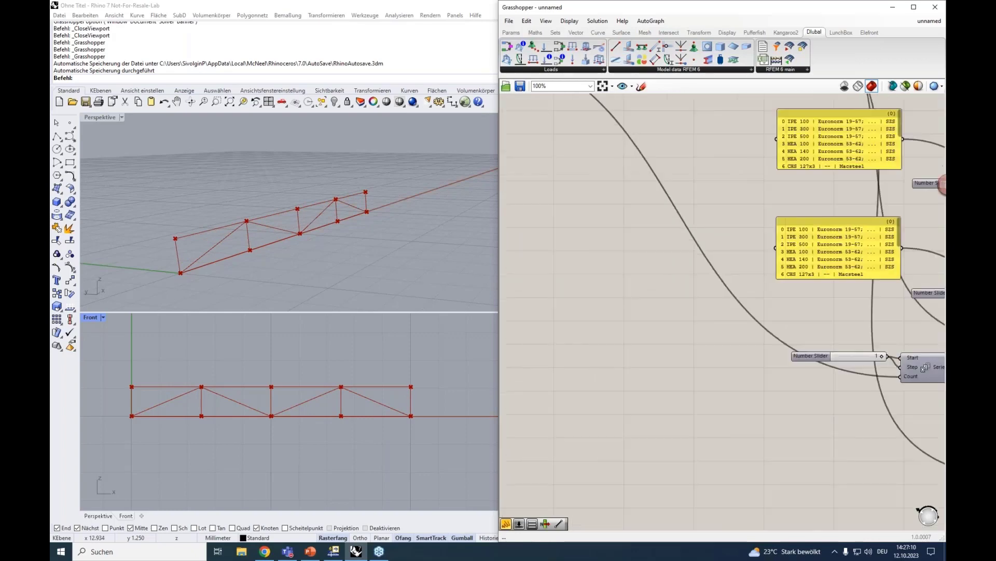
key("alt+Tab")
right_click_drag(848, 410, 587, 350)
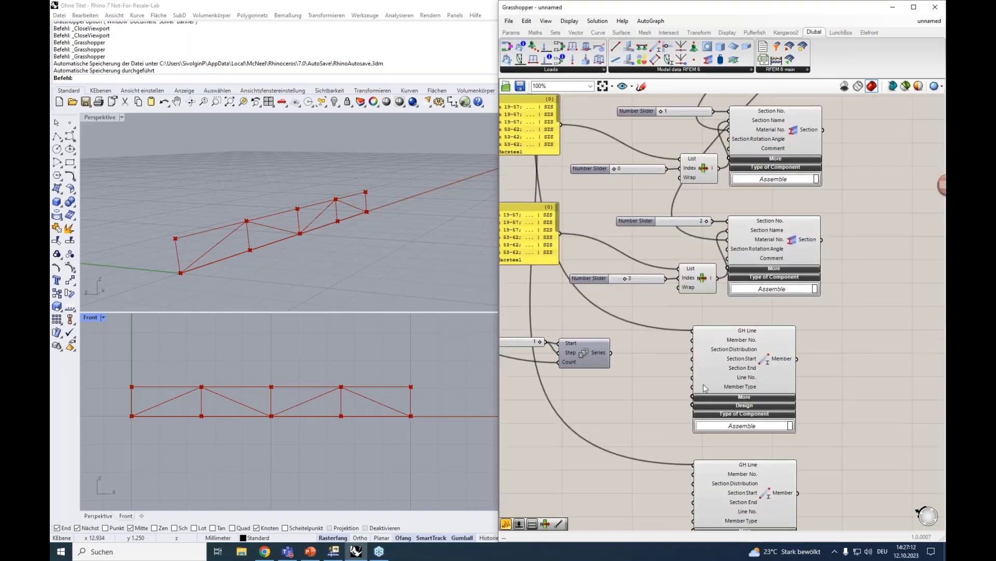
mouse_move(597, 354)
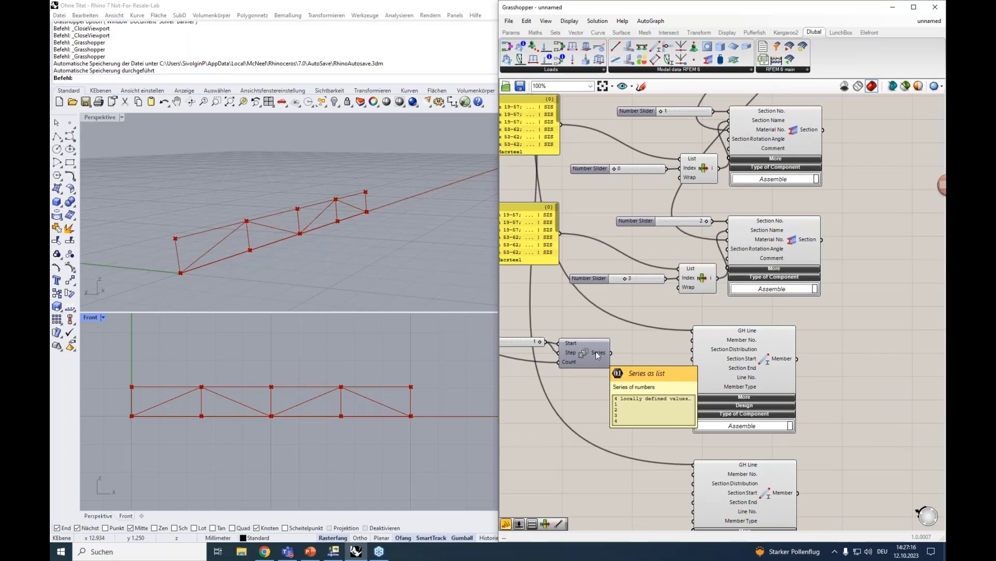
Connect the Series output to the upper Member's Member No. input and move the Series and its slider up level with that input
left_click_drag(611, 353, 689, 341)
right_click_drag(647, 370, 718, 367)
left_click_drag(698, 385, 670, 332)
right_click_drag(671, 376, 618, 346)
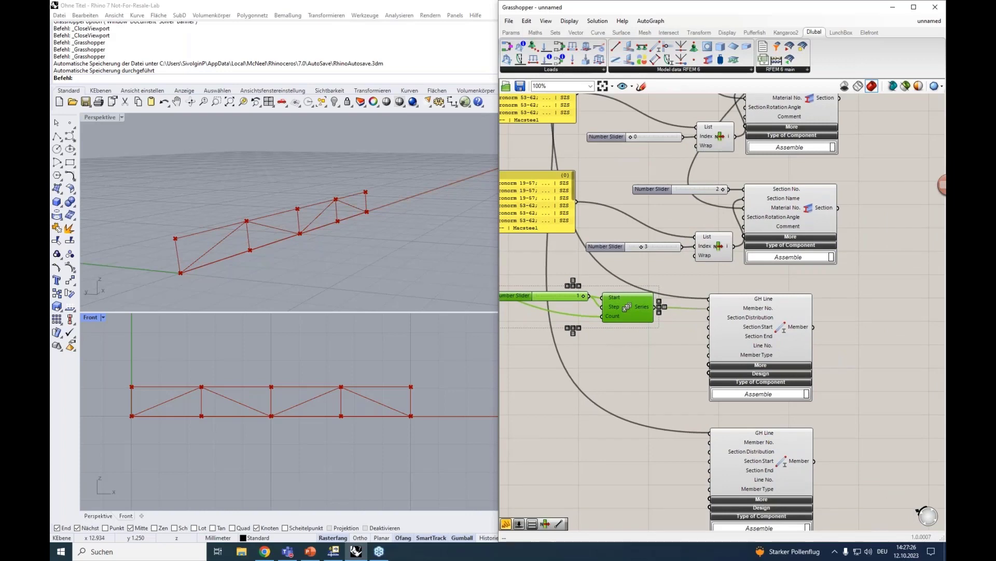
Expand the upper Member's More inputs and compare its section inputs with the Section settings of RFEM's New Member dialog
scroll(767, 329, "up", 3)
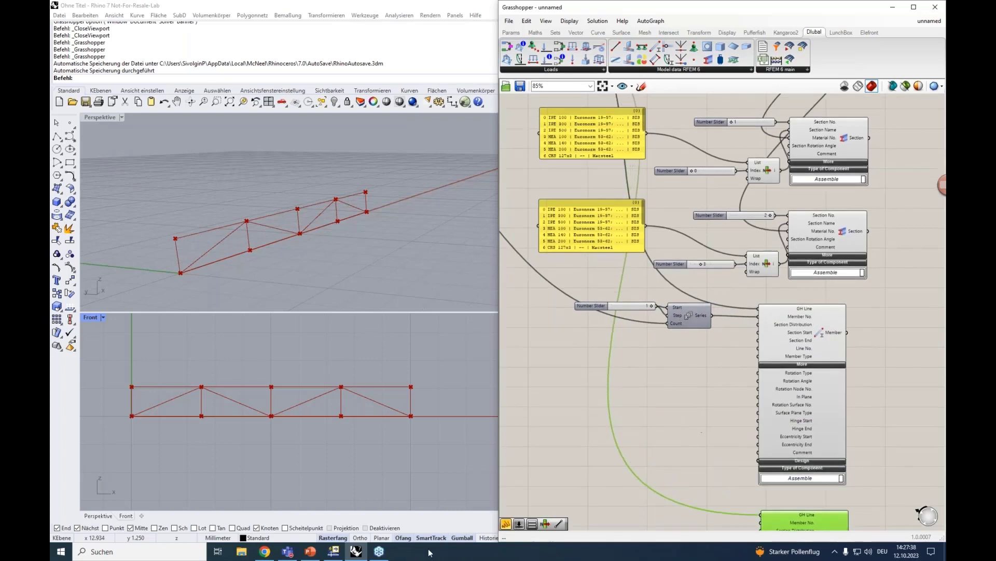
left_click(334, 551)
left_click_drag(472, 110, 432, 66)
scroll(786, 348, "up", 3)
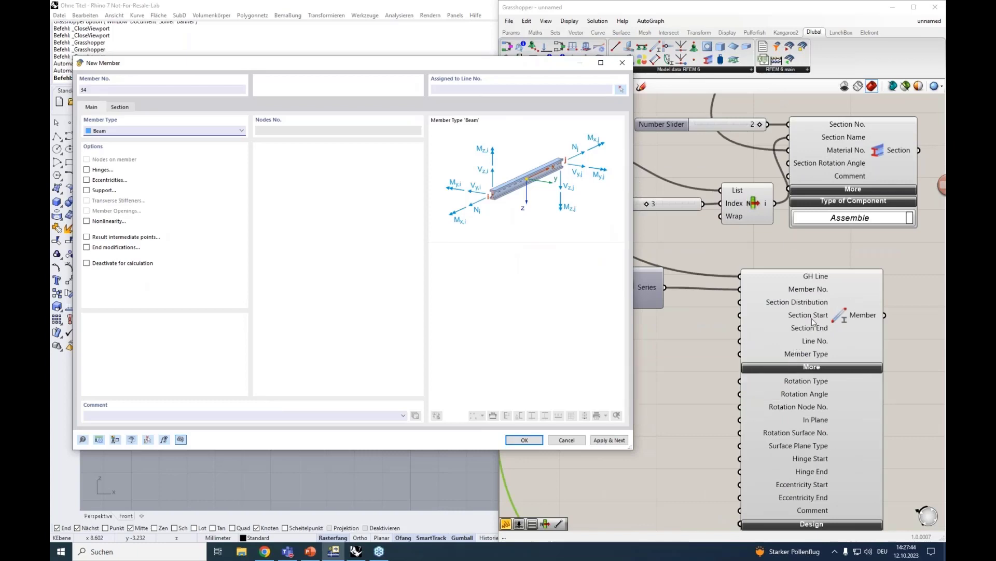
left_click(131, 107)
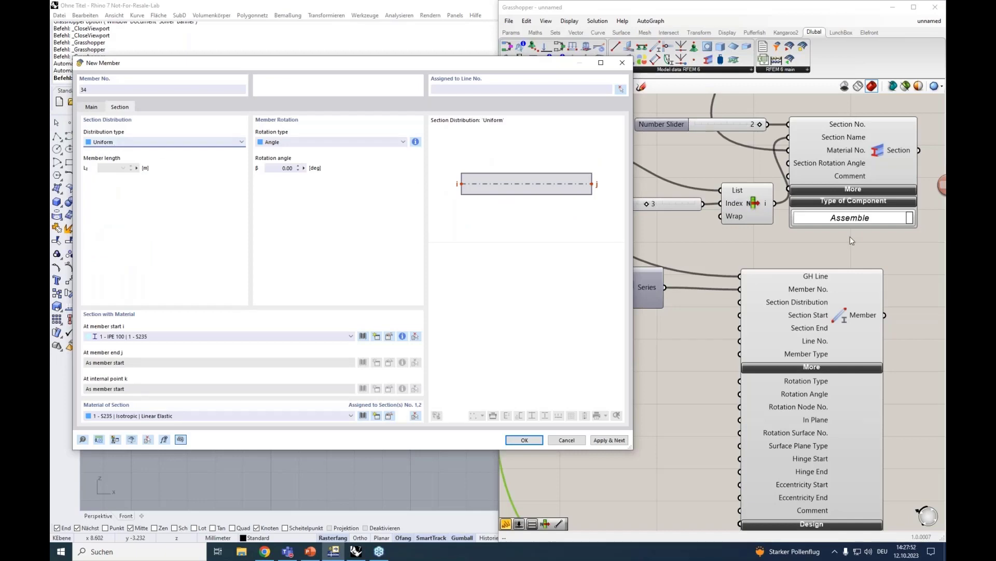
left_click(811, 306)
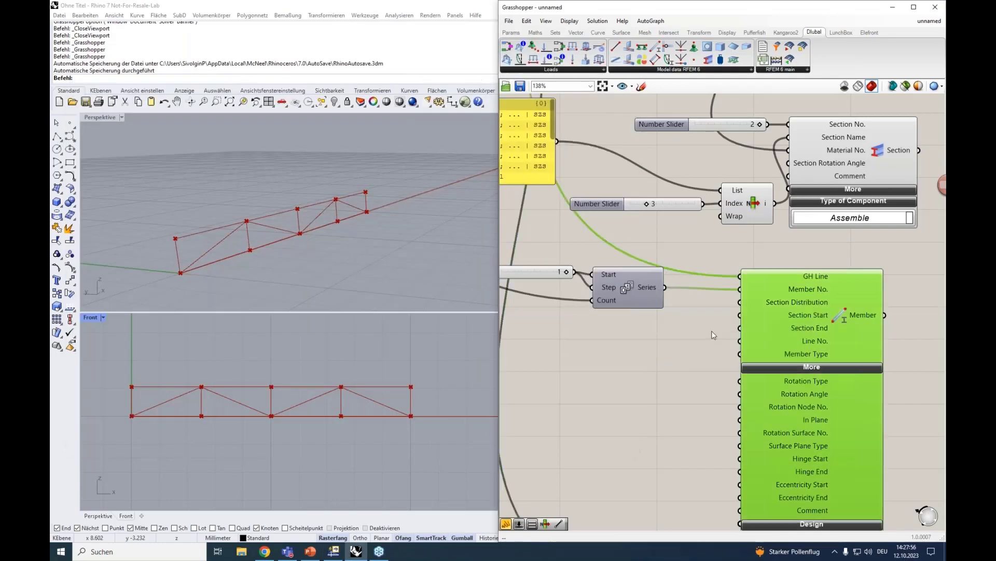
left_click(714, 335)
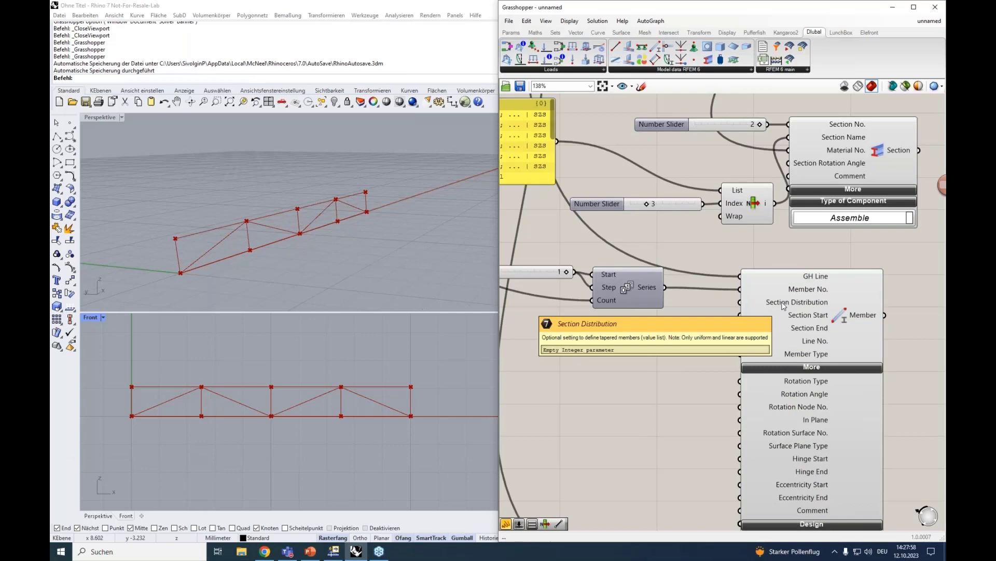
Add a Value List, connect it to the upper Member's Section Distribution input and place it below the Series component
double_click(662, 332)
type("va")
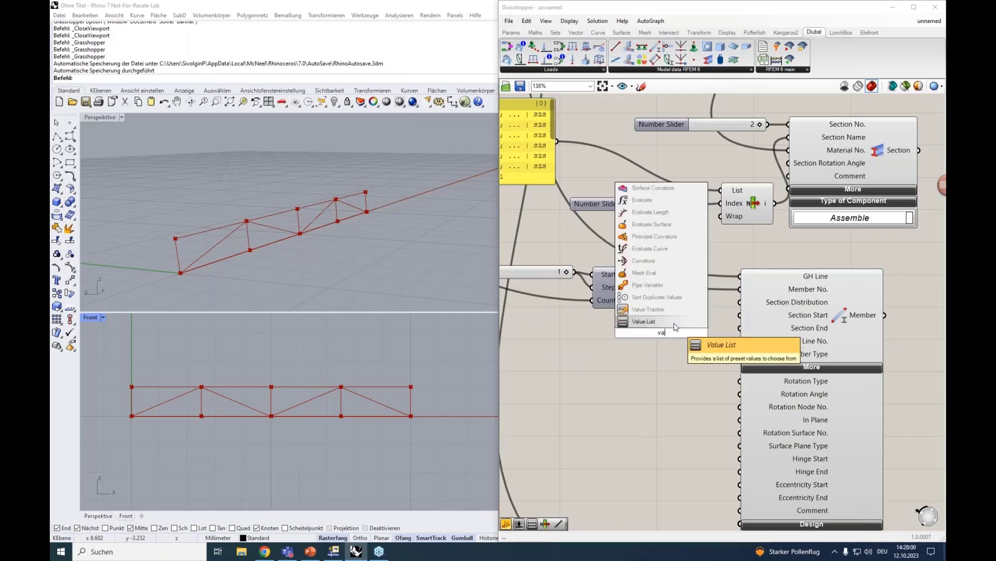
left_click(675, 323)
left_click_drag(702, 332, 735, 304)
left_click_drag(669, 335, 503, 321)
Examine the section distribution types offered by the Value List, keep Item selected and delete the Value List
scroll(568, 344, "down", 2)
right_click_drag(659, 349, 746, 342)
left_click(759, 320)
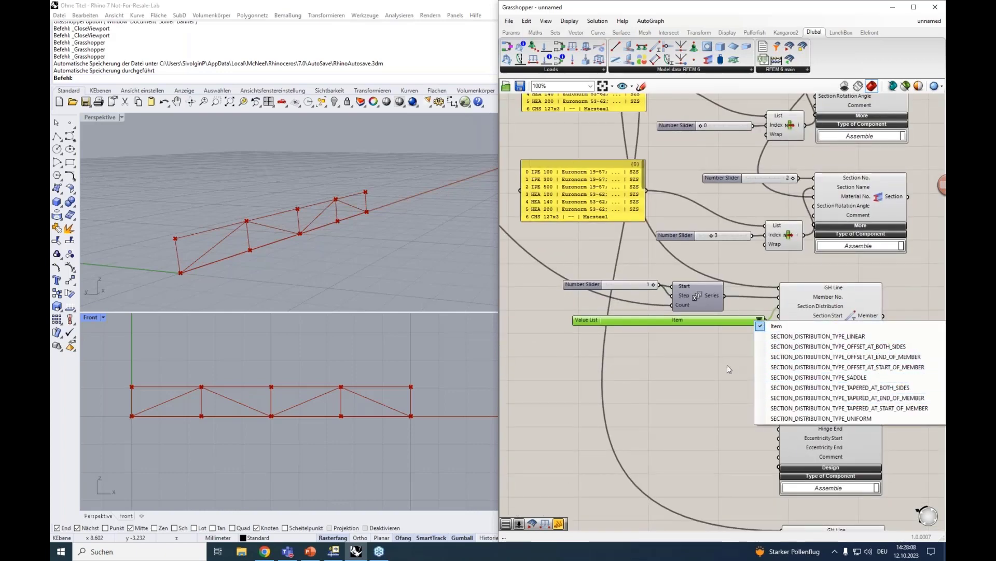
left_click(702, 356)
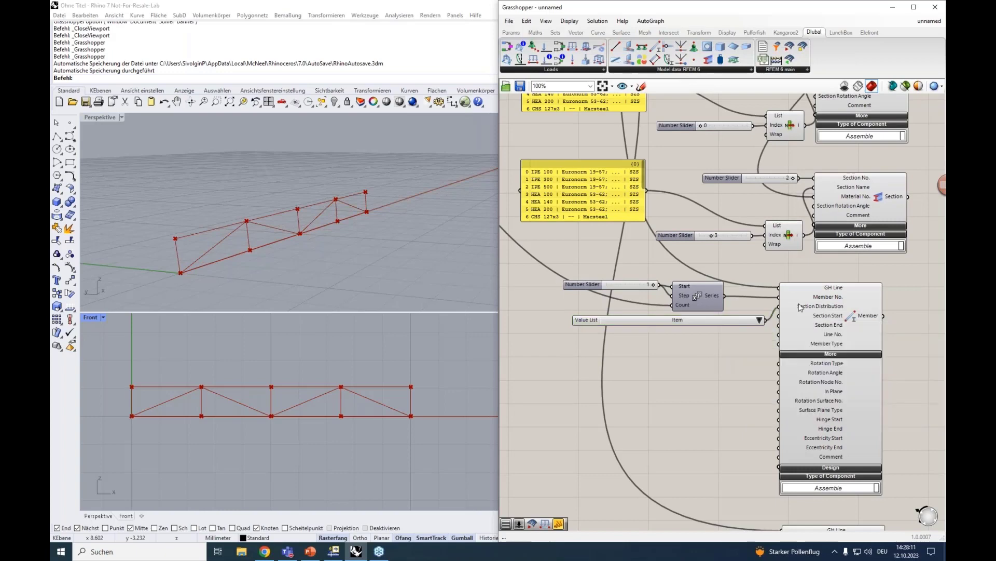
mouse_move(807, 308)
left_click(760, 320)
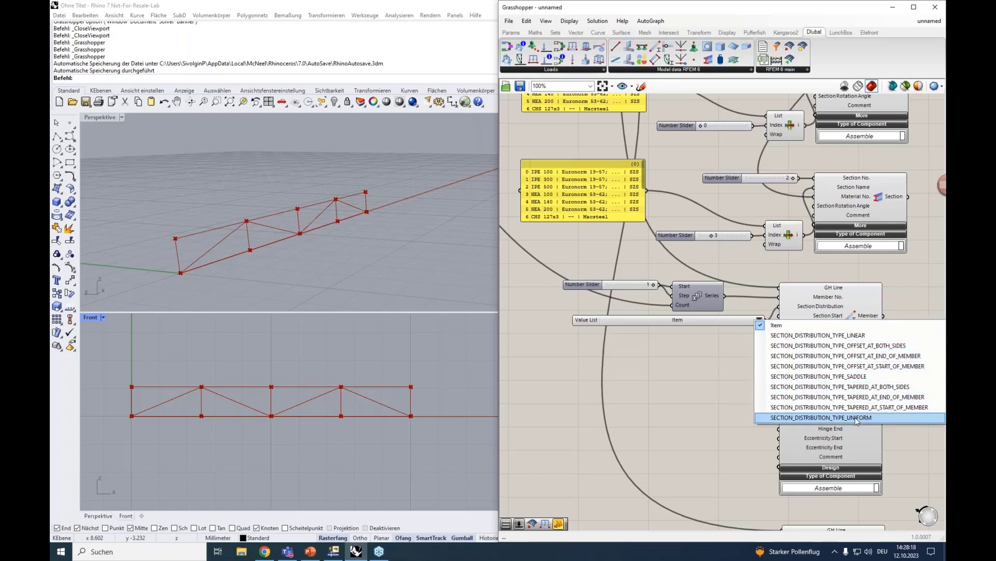
left_click(632, 322)
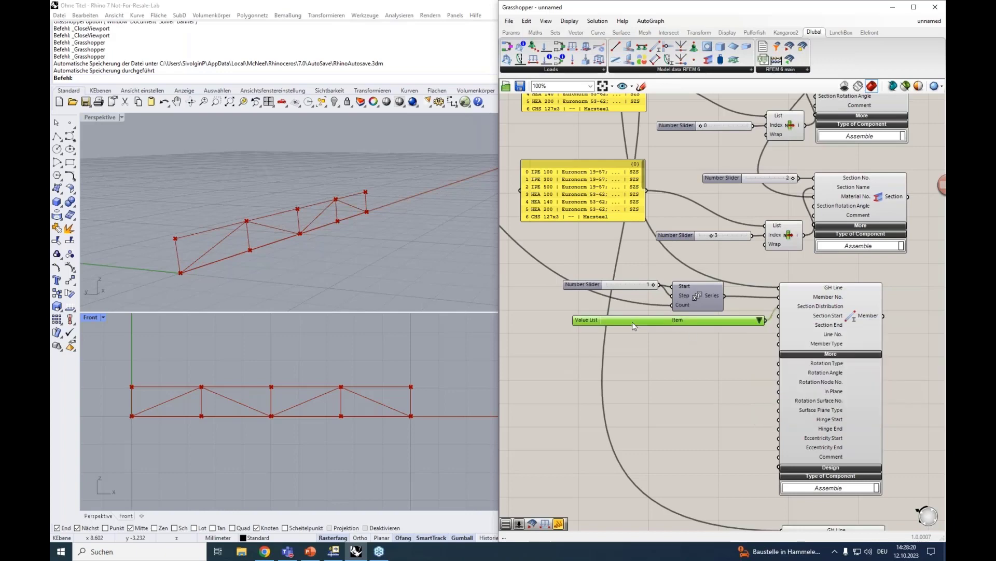
key("Delete")
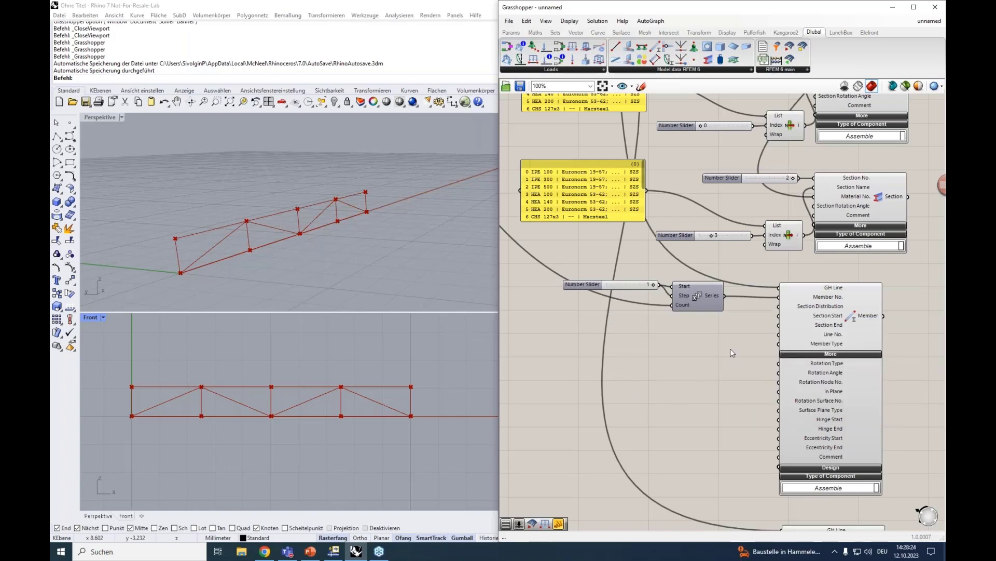
Compare the distribution and rotation type options of RFEM's New Member dialog with the upper Member component's inputs
scroll(731, 348, "up", 2)
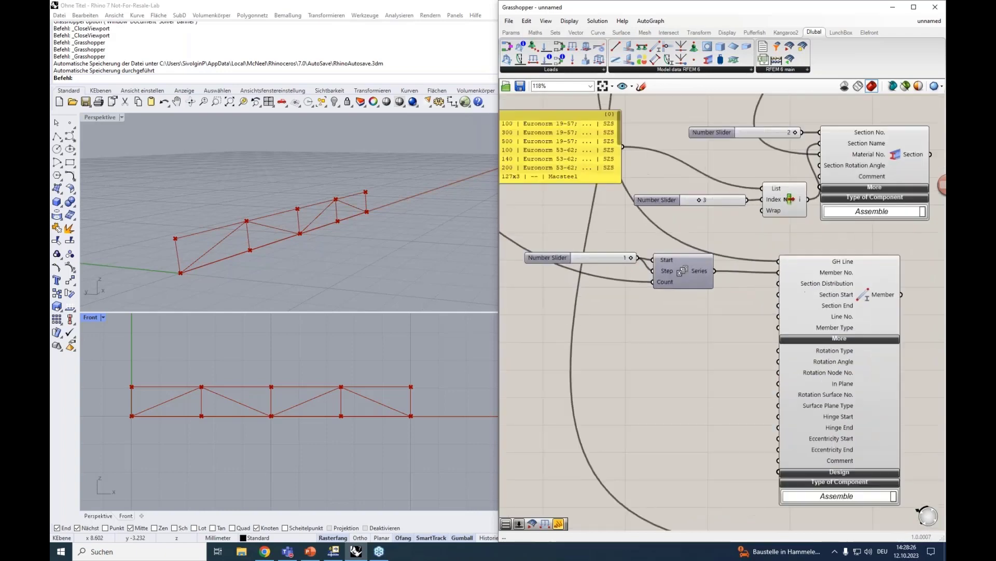
scroll(721, 337, "up", 2)
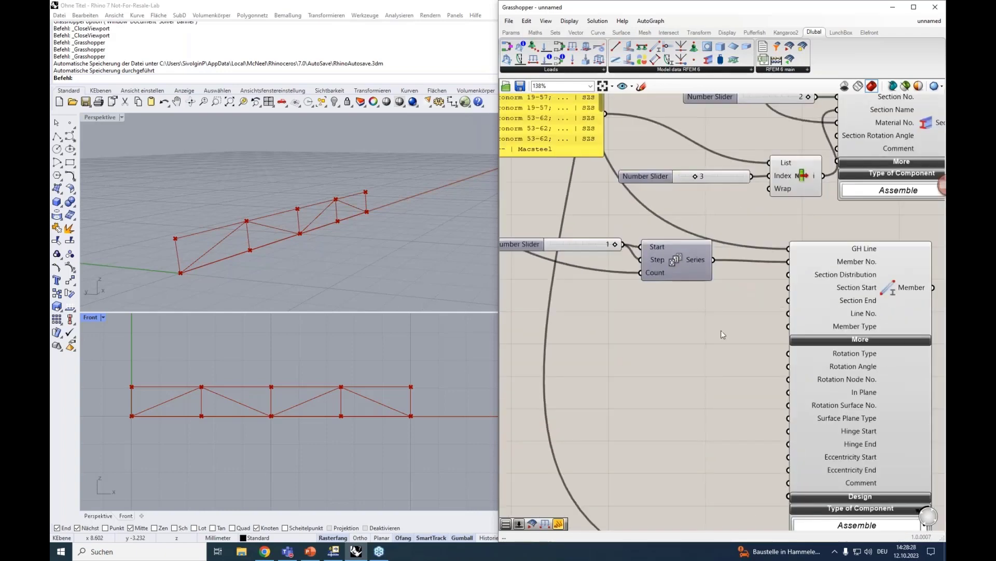
right_click_drag(721, 330, 712, 331)
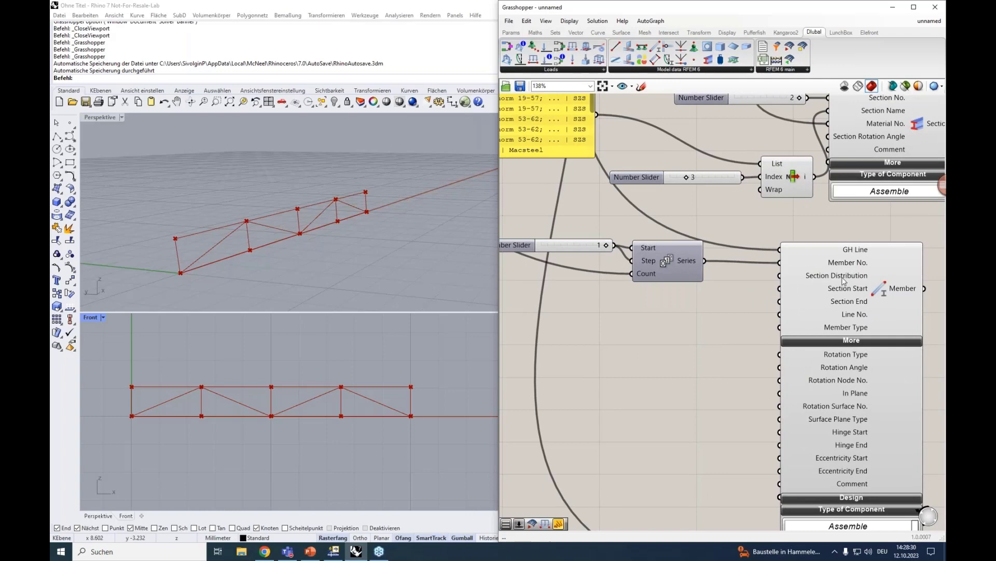
left_click(333, 551)
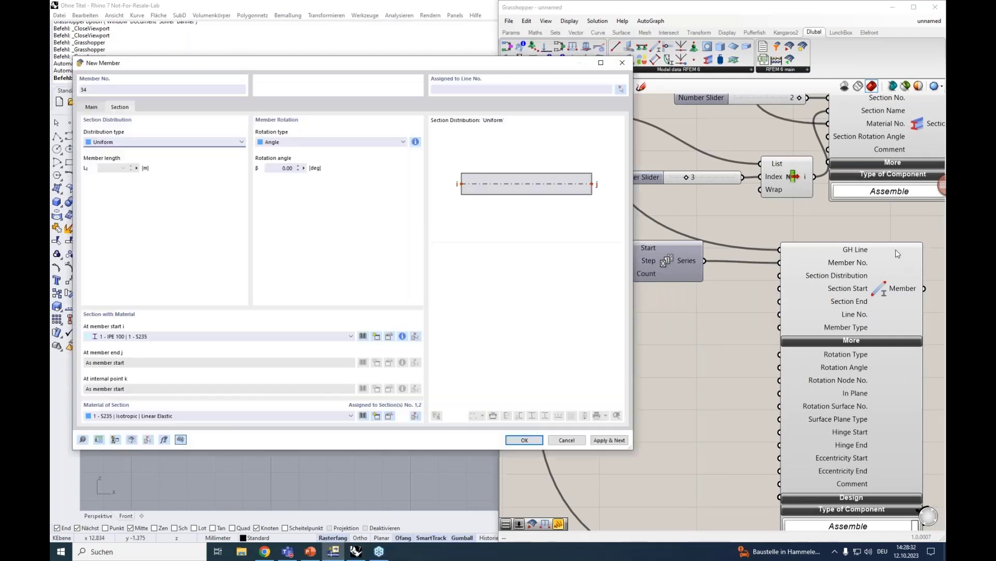
mouse_move(829, 281)
left_click(144, 144)
left_click(140, 145)
mouse_move(858, 359)
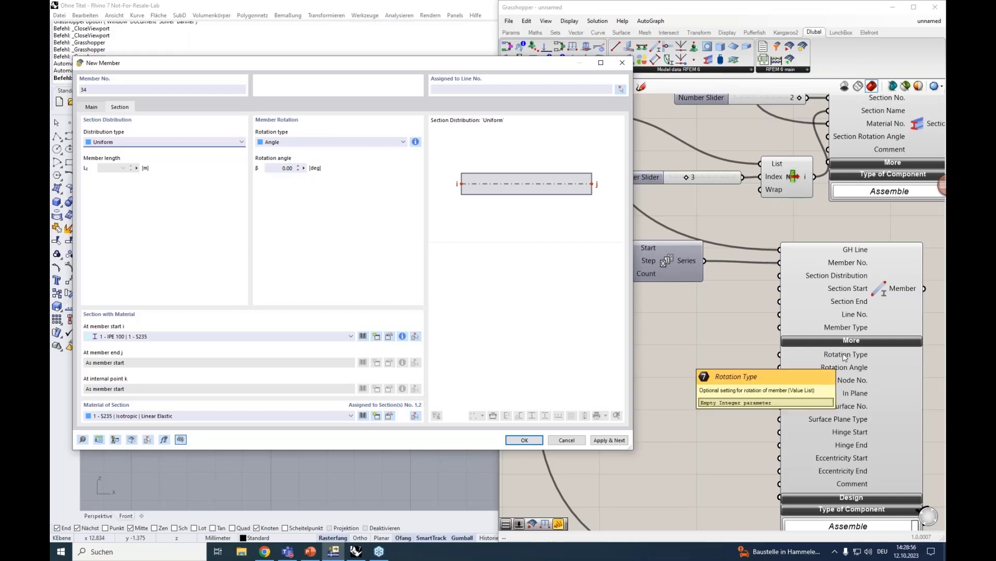
left_click(91, 108)
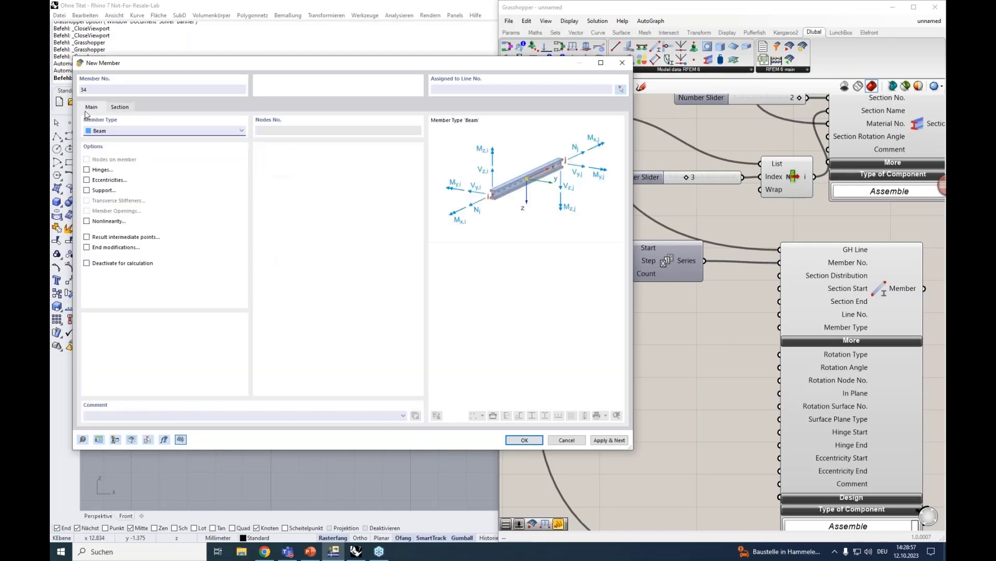
left_click(120, 106)
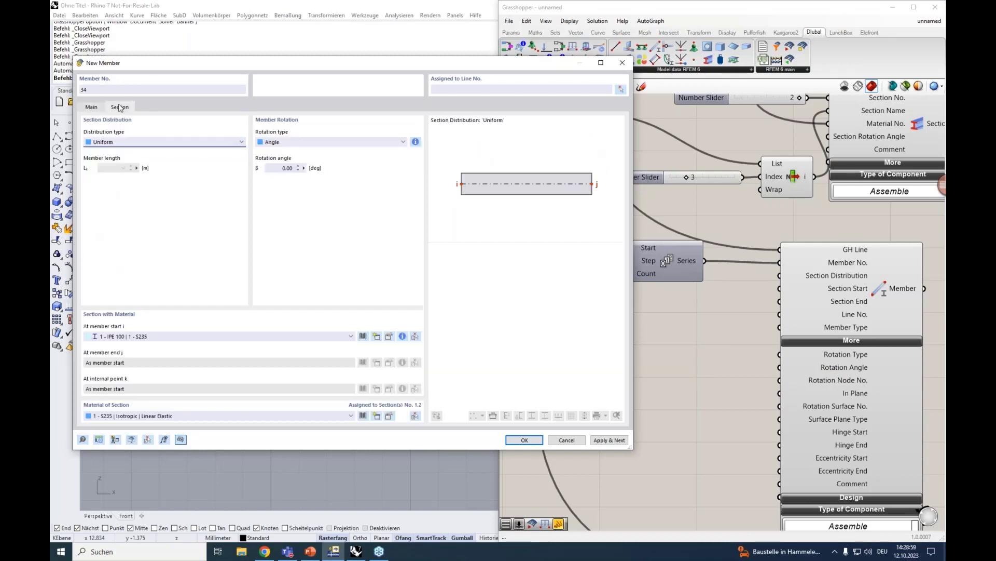
left_click(282, 141)
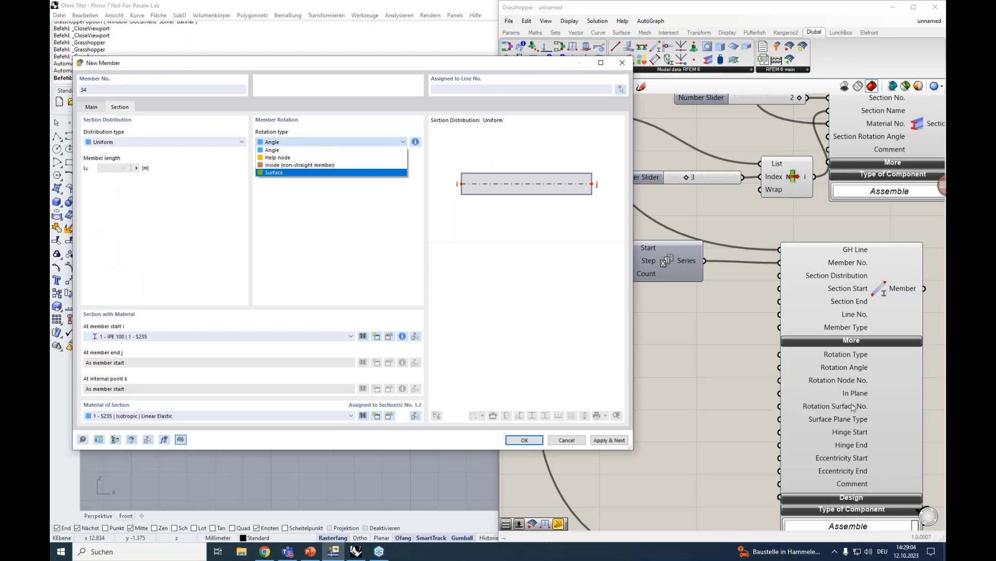
mouse_move(846, 367)
Enable Hinges and Eccentricities in the New Member dialog, look through its settings pages and close the dialog
left_click(92, 107)
left_click(103, 172)
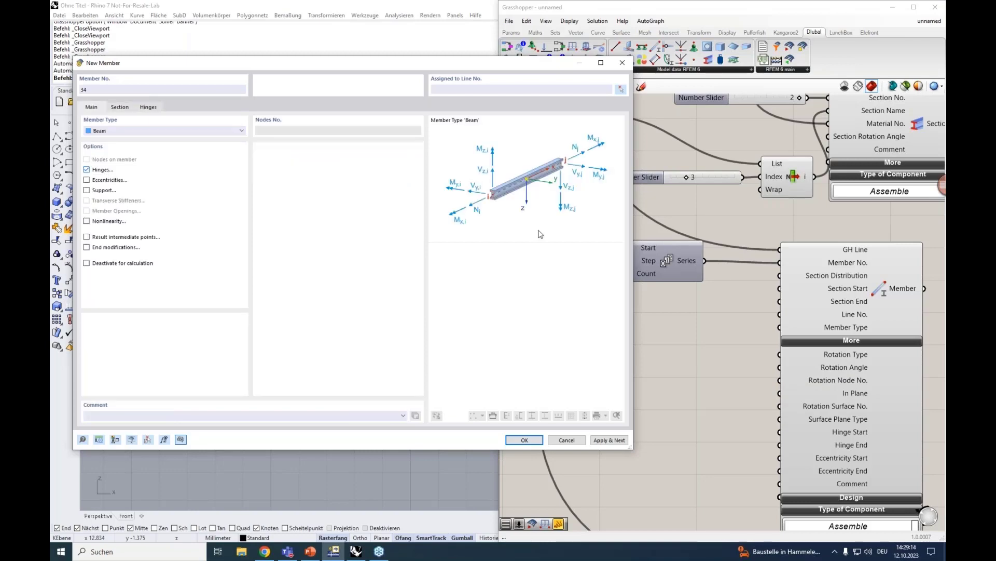
left_click(86, 179)
left_click(123, 110)
left_click(139, 108)
left_click(91, 108)
left_click(623, 63)
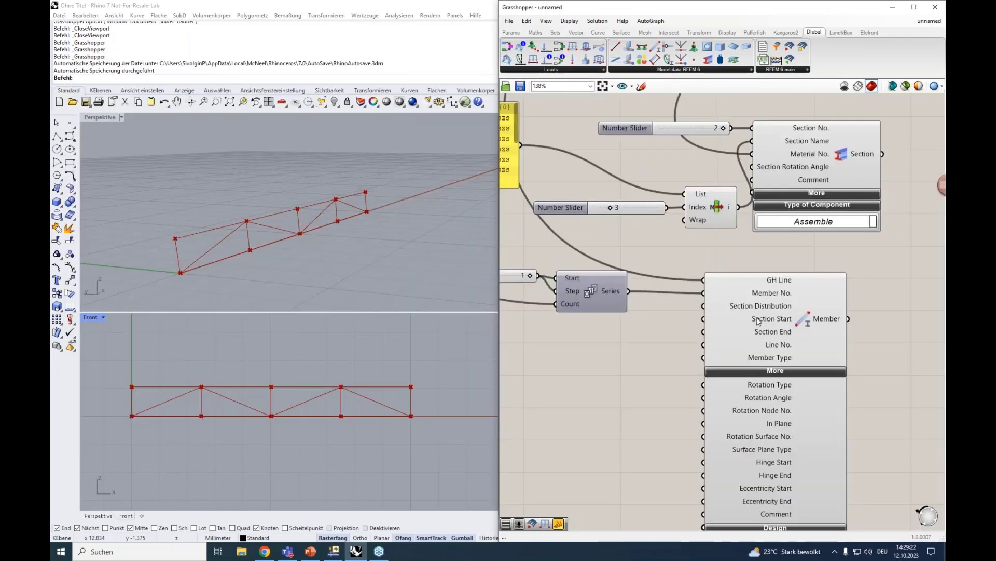
Connect the output of the Section numbered 1 to the upper Member's Section Start input
scroll(756, 323, "down", 1)
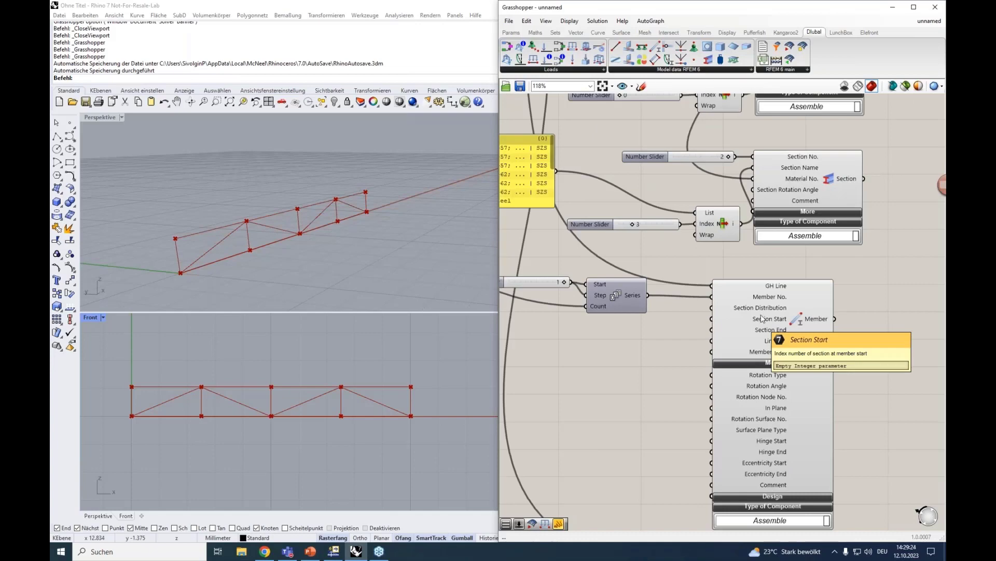
scroll(685, 355, "down", 3)
scroll(786, 171, "up", 2)
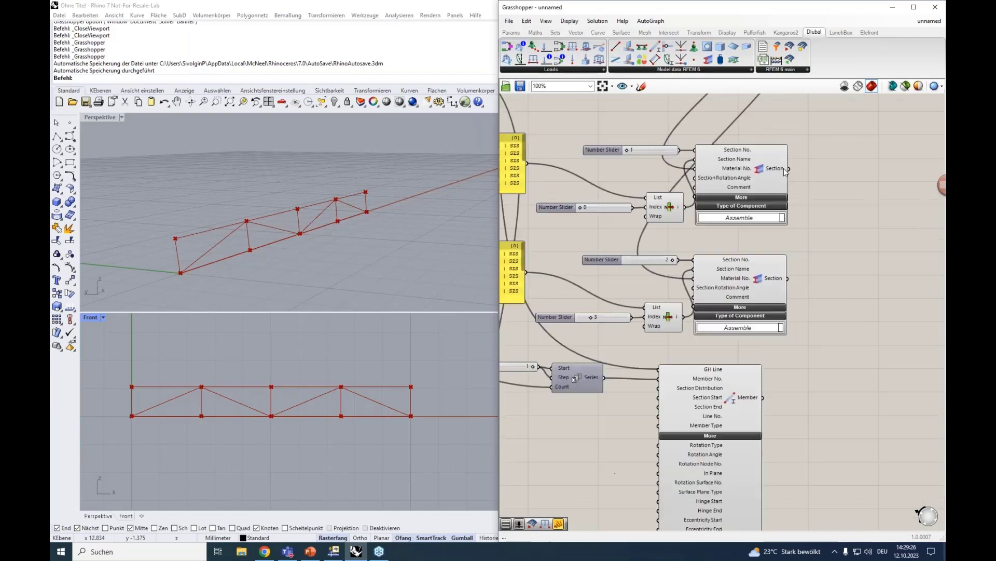
left_click(783, 168)
left_click_drag(790, 169, 652, 396)
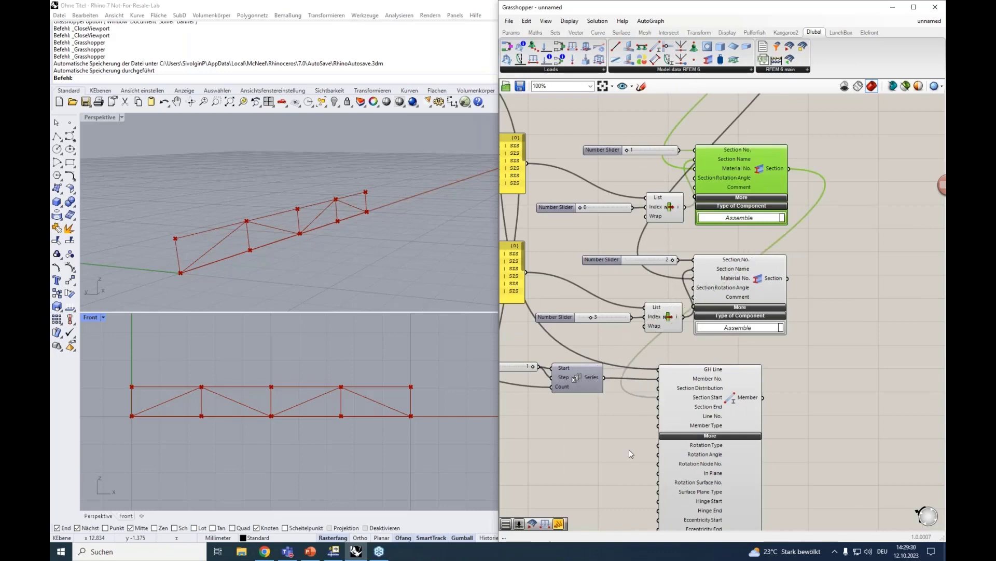
Collapse the upper Member's More inputs and move the second Member up directly beneath it
right_click_drag(604, 444, 687, 318)
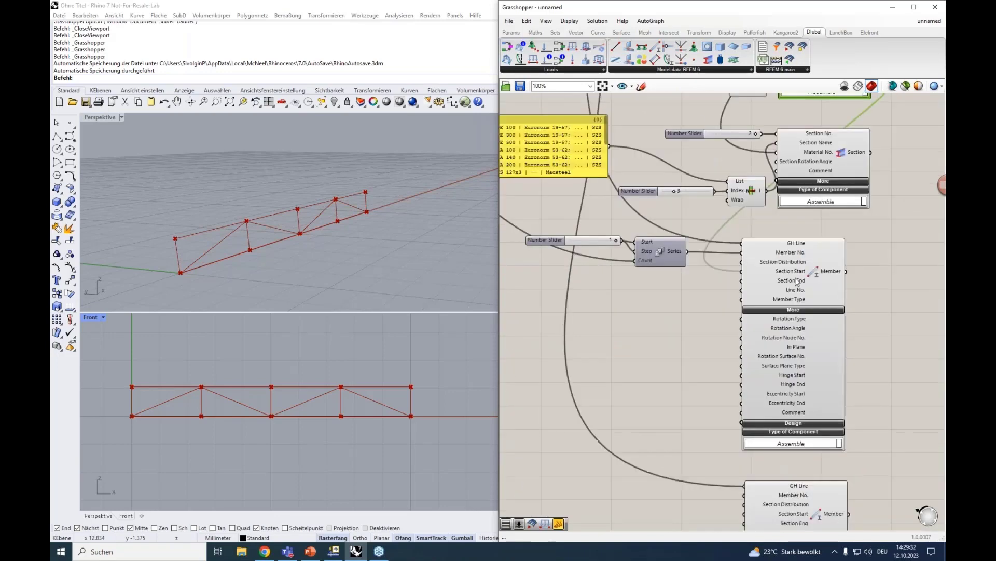
left_click(798, 283)
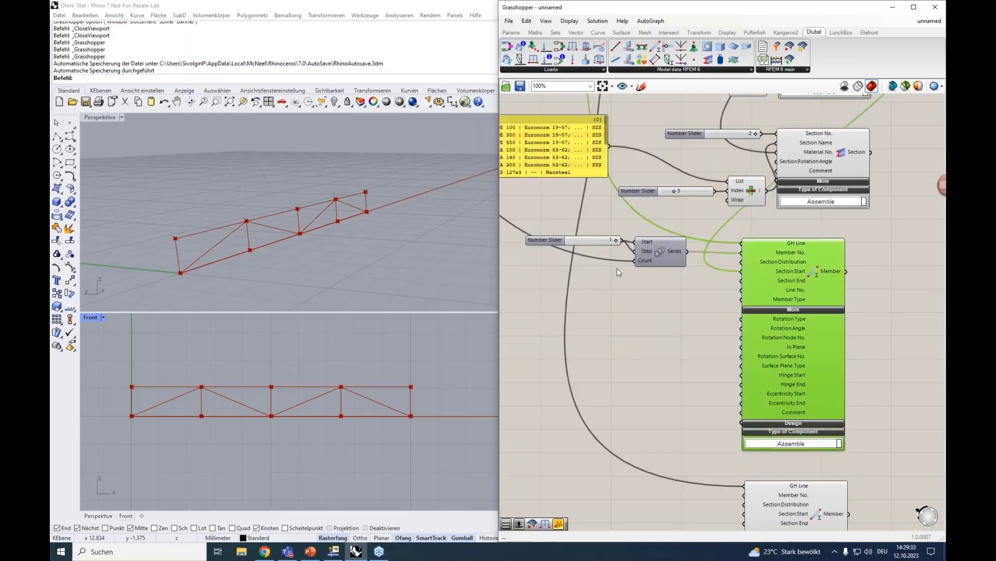
left_click(814, 309)
right_click_drag(691, 331, 707, 296)
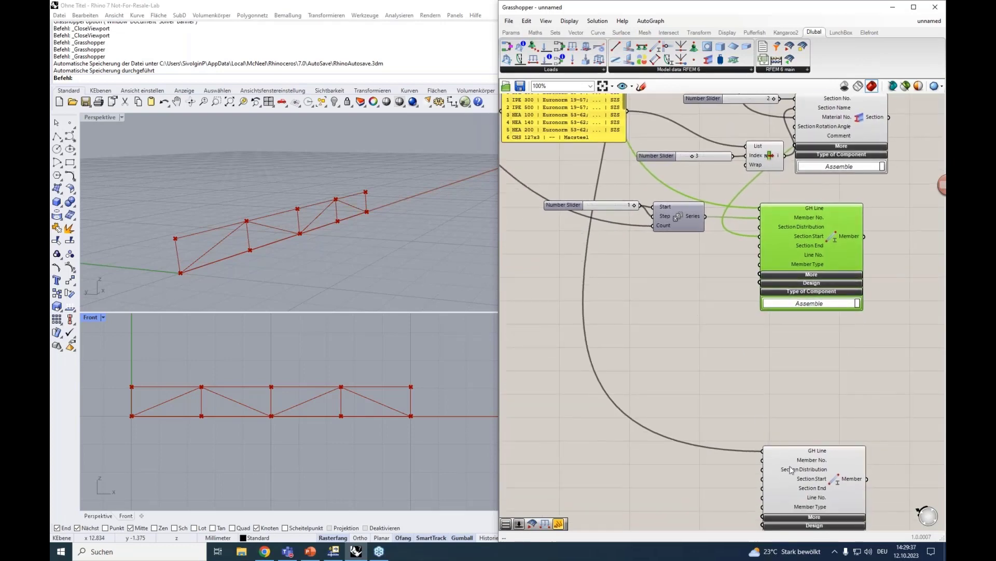
left_click_drag(805, 487, 809, 362)
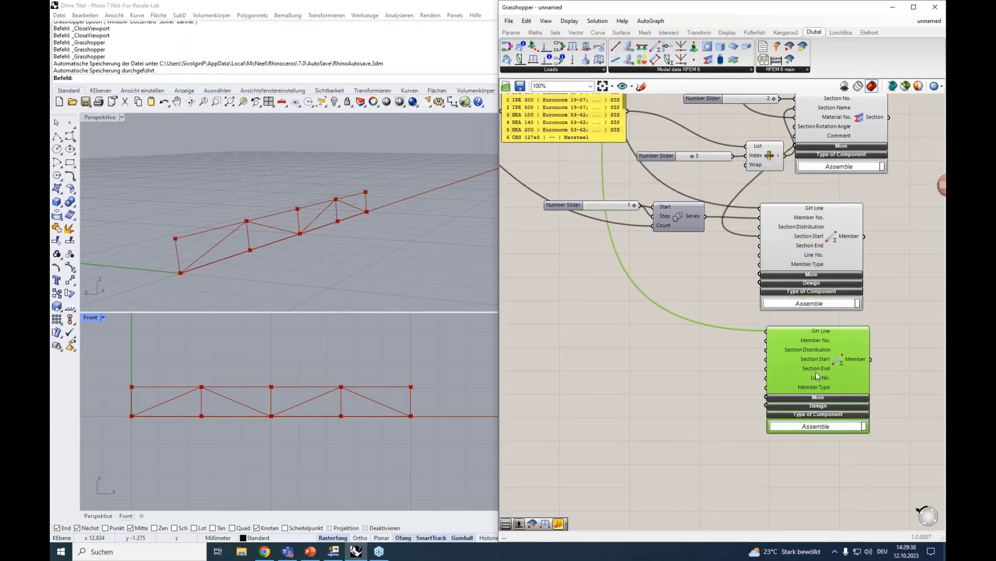
Connect the output of the Section numbered 1 to the second Member's Section Start input as well
mouse_move(788, 332)
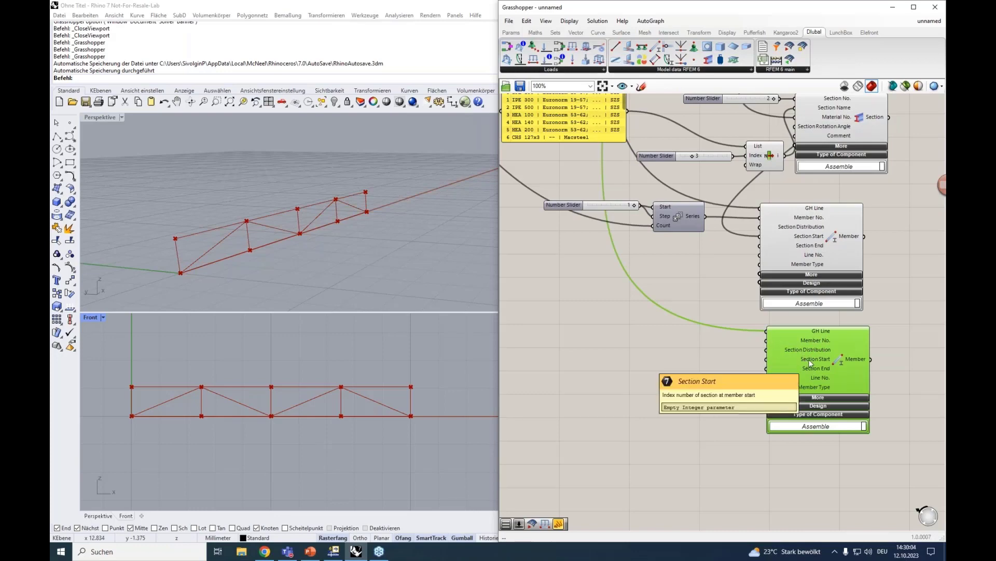
scroll(890, 255, "down", 2)
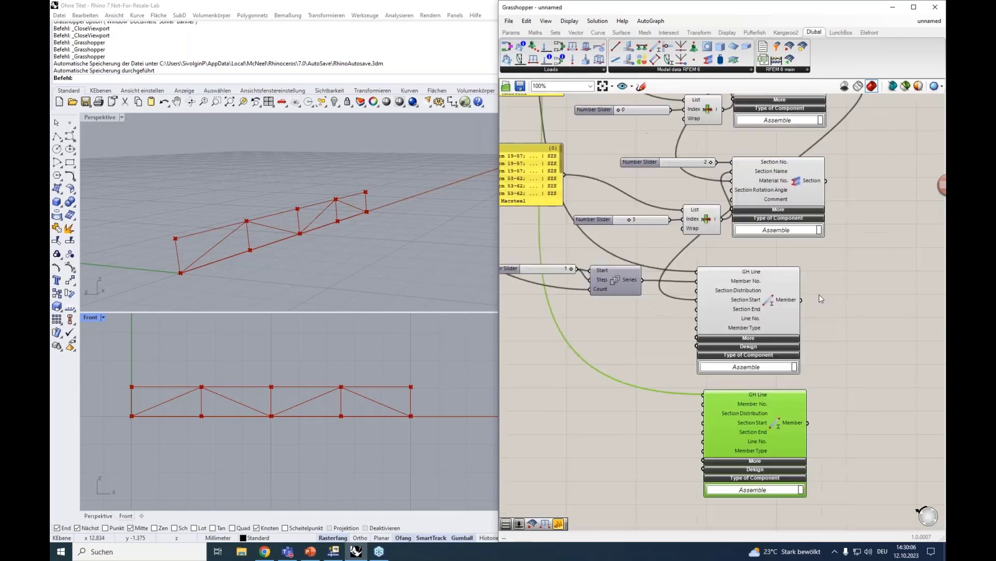
left_click_drag(827, 134, 736, 387)
Add a third Member component below the two existing ones
right_click_drag(689, 414, 696, 349)
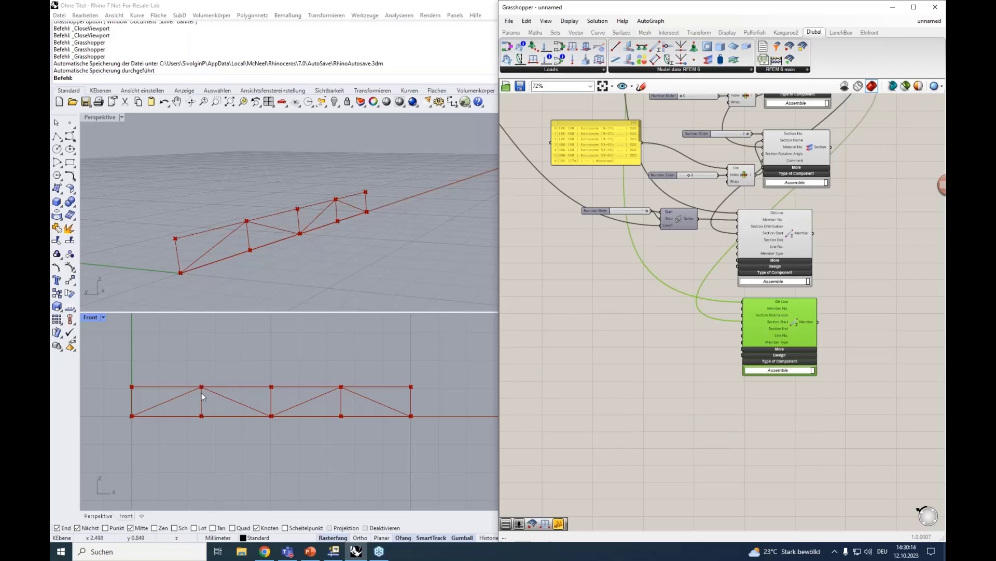
double_click(751, 423)
type("memb")
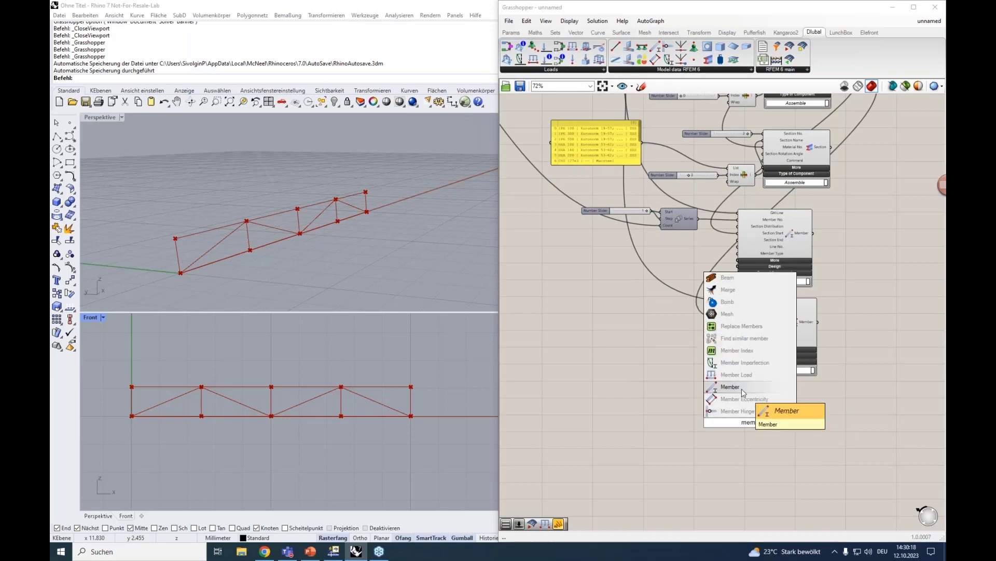
left_click(753, 387)
Connect the brace lines to the third Member's GH Line input and the vertical lines to the second Member's
right_click_drag(654, 384, 793, 476)
right_click_drag(594, 234, 626, 348)
left_click(599, 167)
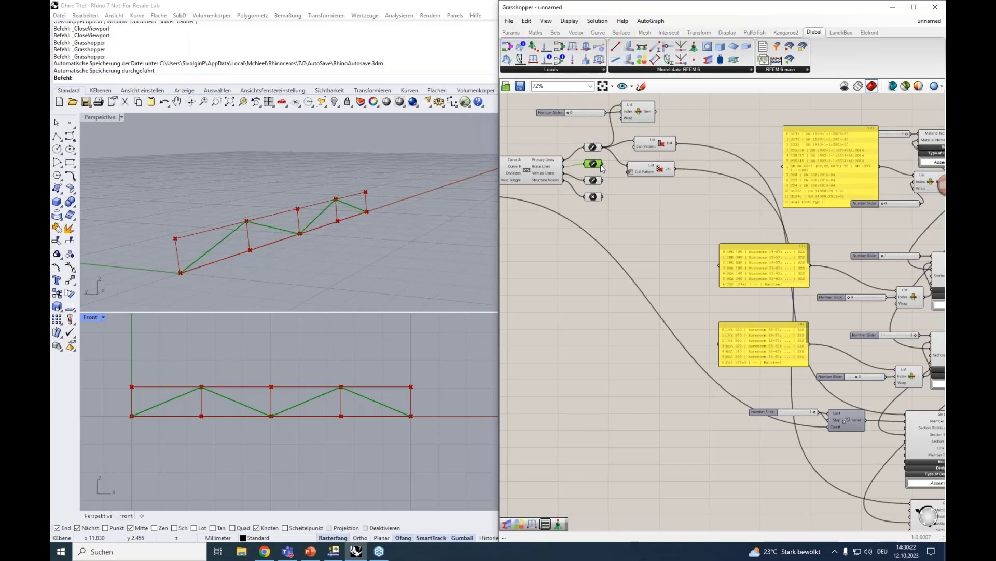
left_click_drag(602, 168, 839, 488)
right_click_drag(585, 263, 671, 383)
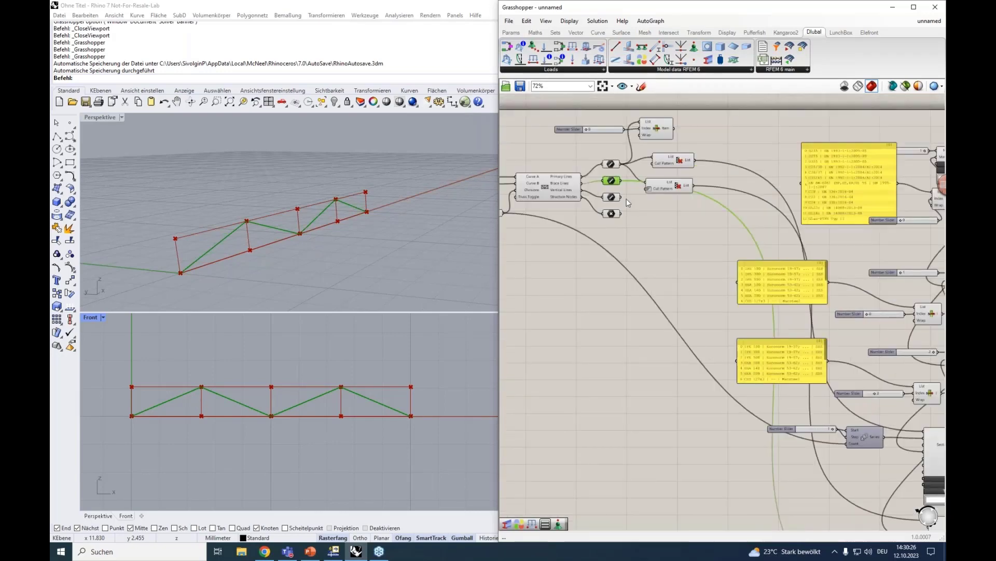
left_click_drag(634, 237, 659, 489)
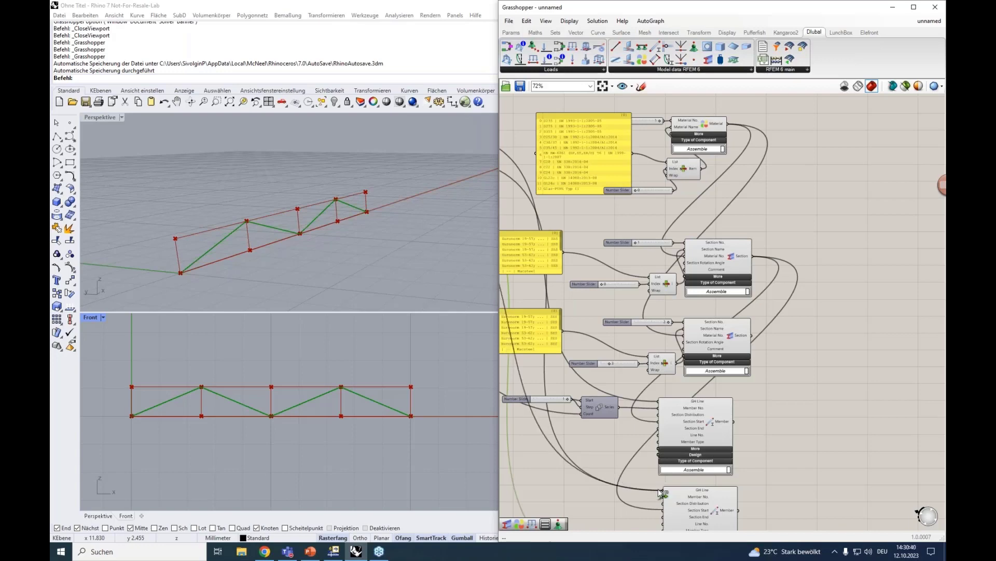
Highlight the vertical lines container and trace its wire down to the Member components
scroll(587, 462, "down", 4)
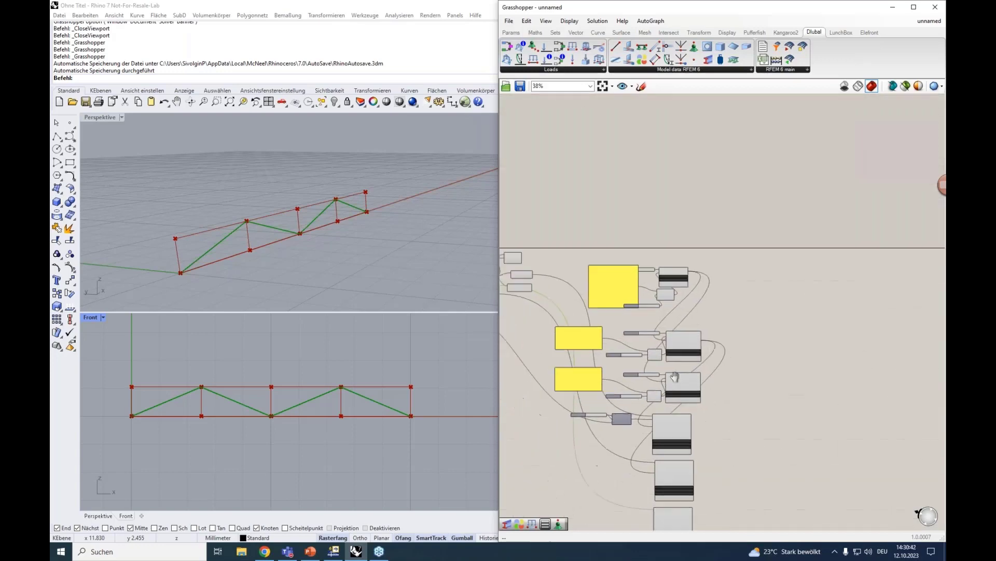
right_click_drag(676, 378, 877, 313)
scroll(701, 229, "up", 3)
scroll(711, 226, "up", 1)
left_click(687, 261)
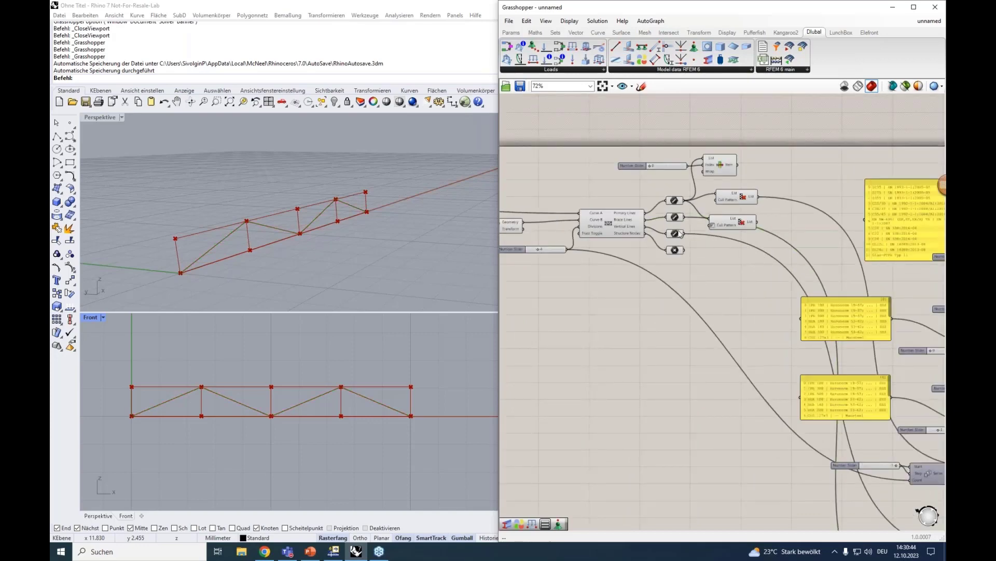
left_click(679, 231)
right_click_drag(709, 332, 521, 181)
right_click_drag(728, 439, 642, 380)
scroll(670, 401, "up", 3)
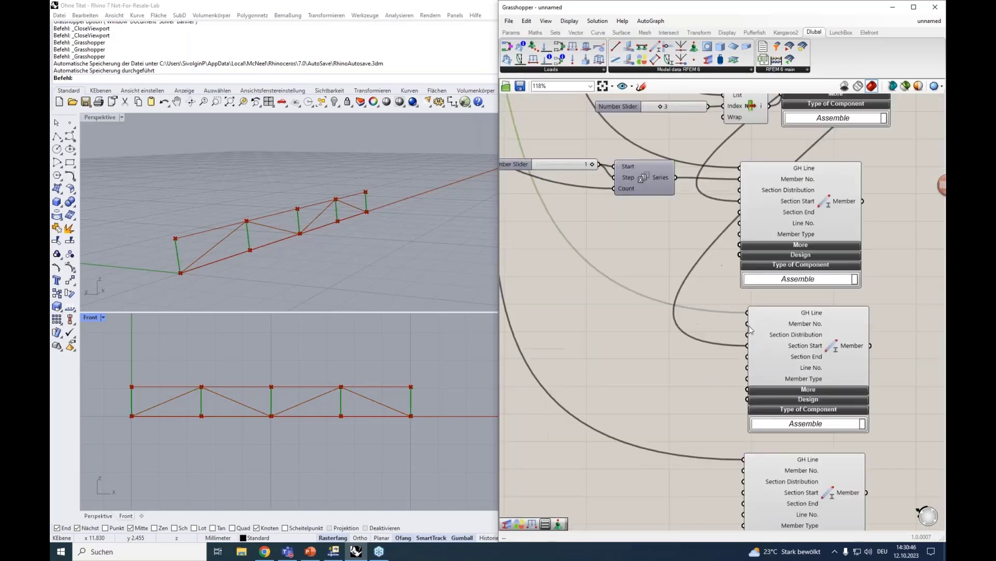
scroll(668, 403, "down", 1)
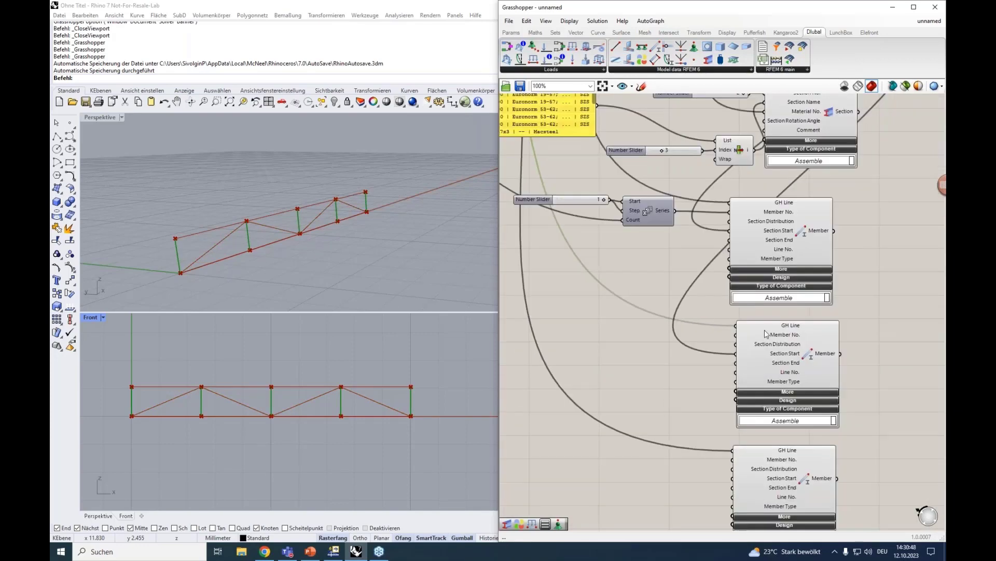
Try to connect the output of the Section numbered 2 to the second Member's Section Start input
right_click_drag(705, 374, 635, 413)
left_click(778, 159)
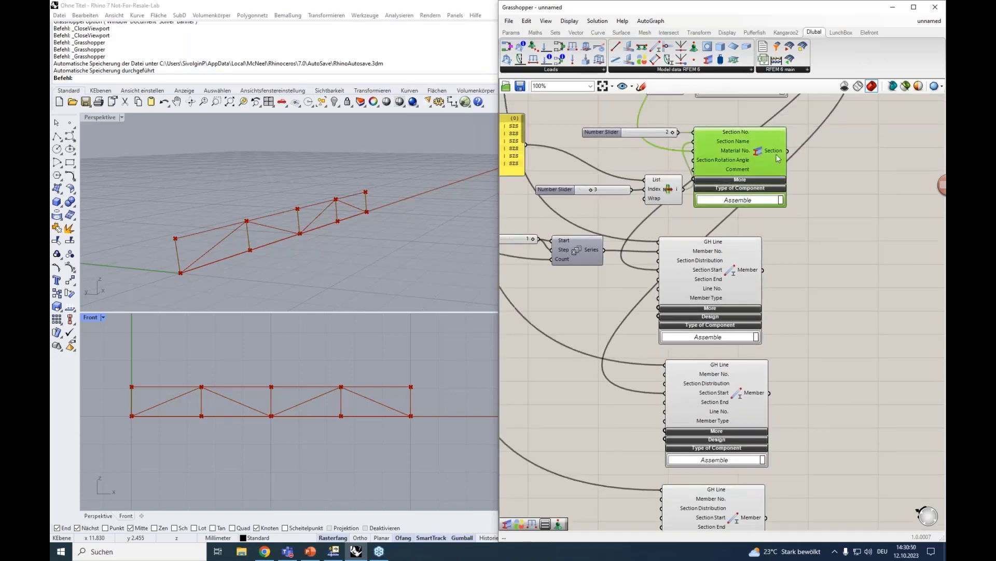
left_click_drag(788, 151, 658, 393)
Select the upper and second Members in turn and check which Section feeds each Section Start input
left_click(709, 393)
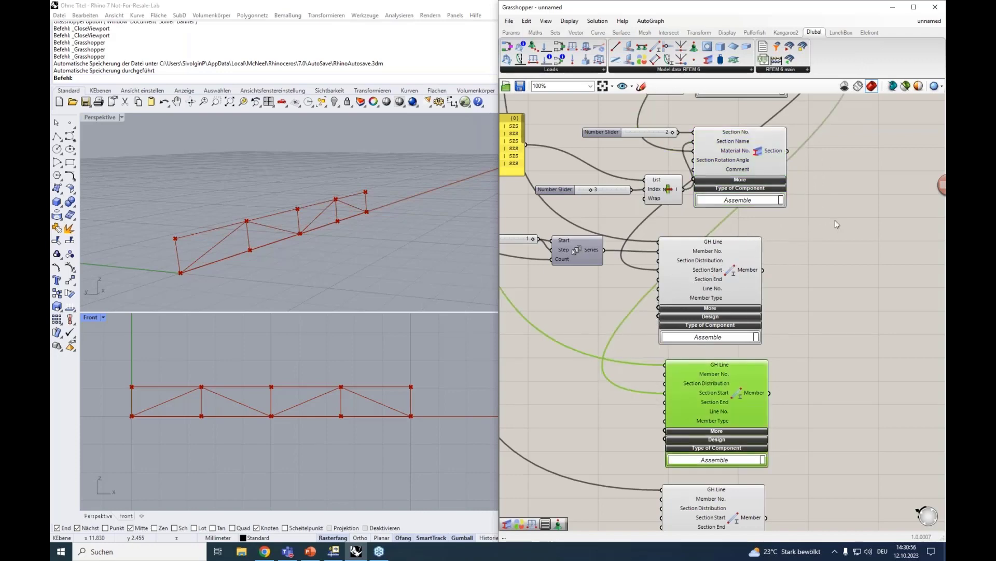
right_click_drag(827, 235, 805, 174)
left_click(711, 208)
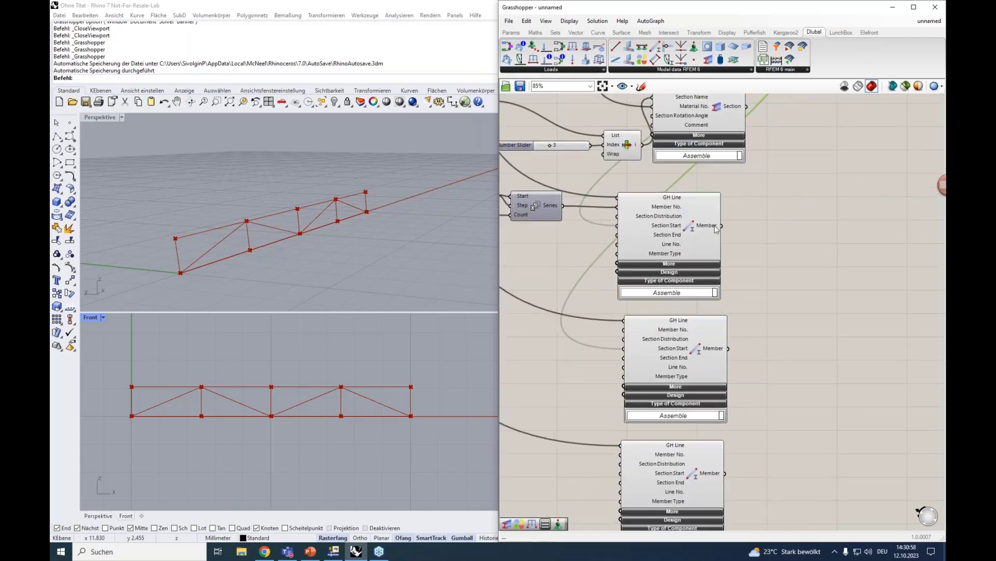
scroll(722, 223, "down", 4)
scroll(727, 111, "up", 3)
left_click(690, 300)
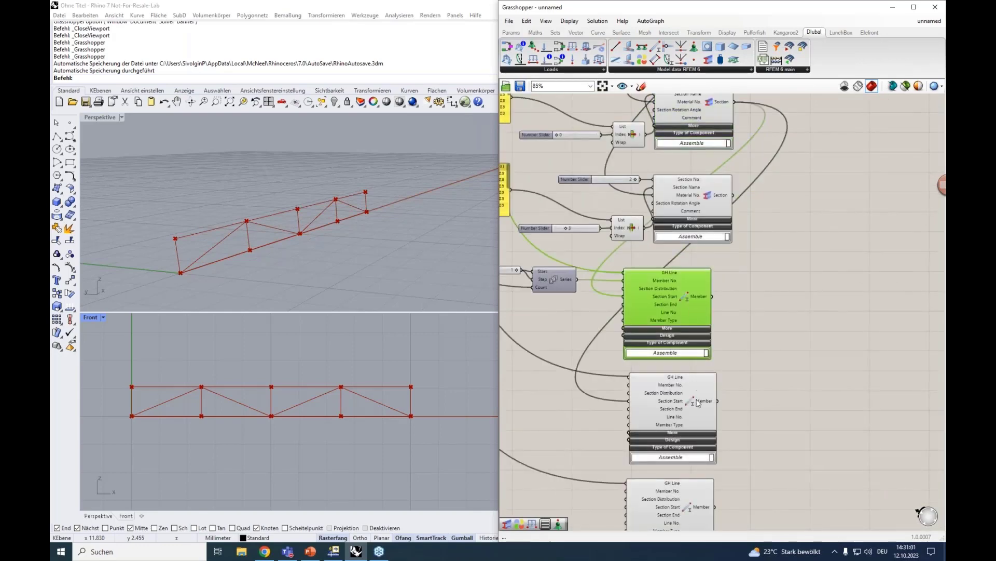
left_click(693, 398)
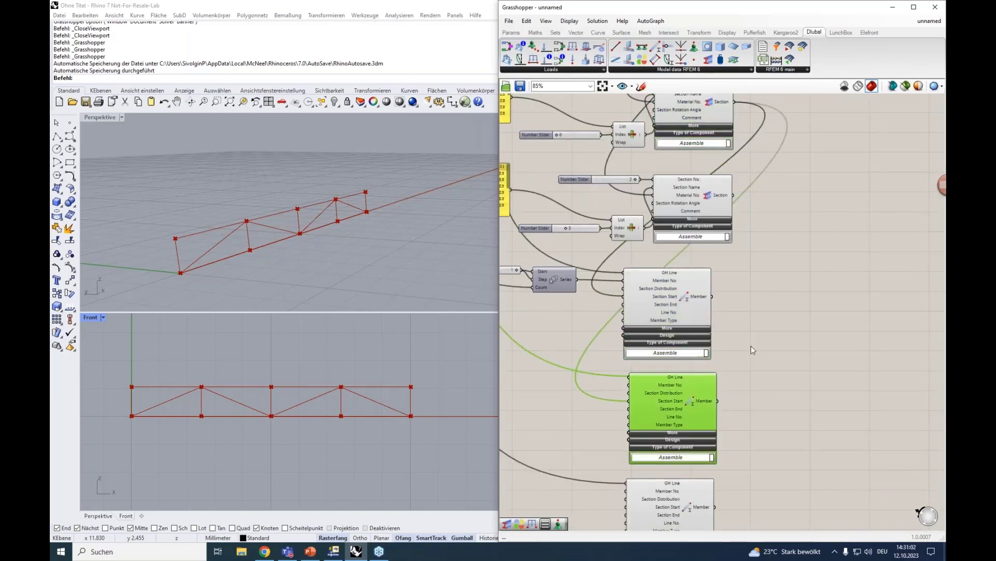
Connect the output of the Section numbered 2 to the third Member's Section Start input and align that Member under the second
scroll(751, 345, "down", 2)
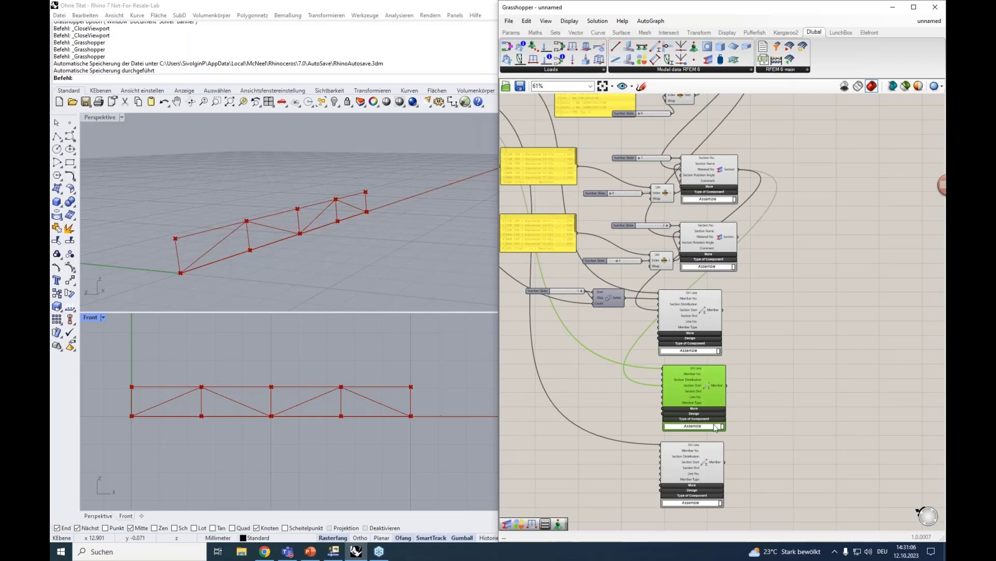
left_click_drag(732, 333, 660, 463)
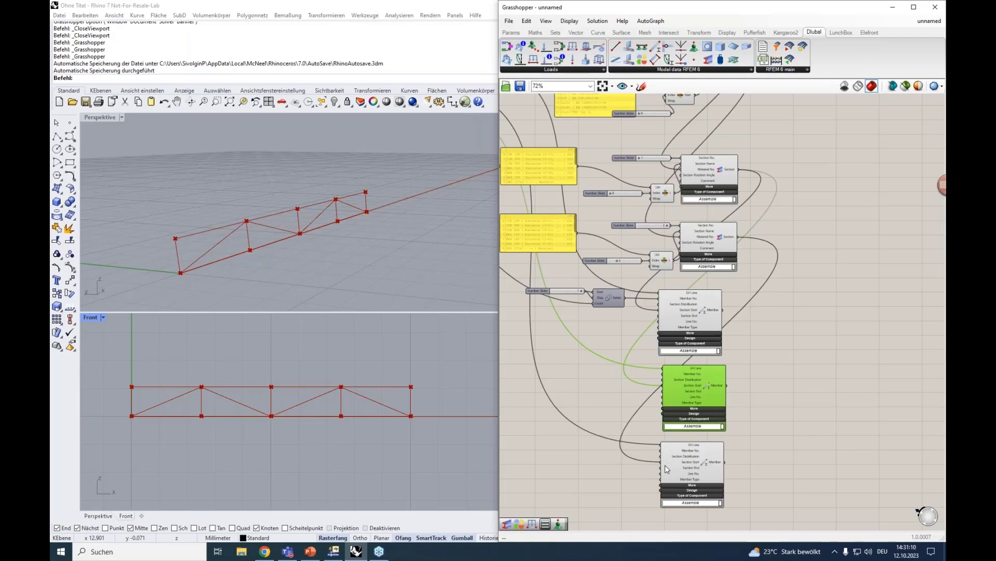
scroll(665, 465, "up", 5)
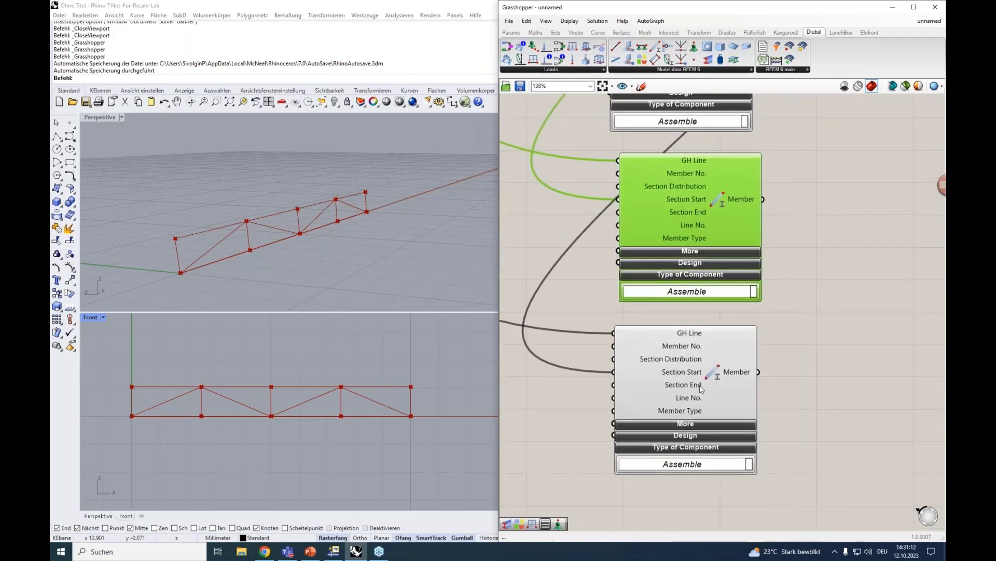
left_click_drag(700, 385, 708, 382)
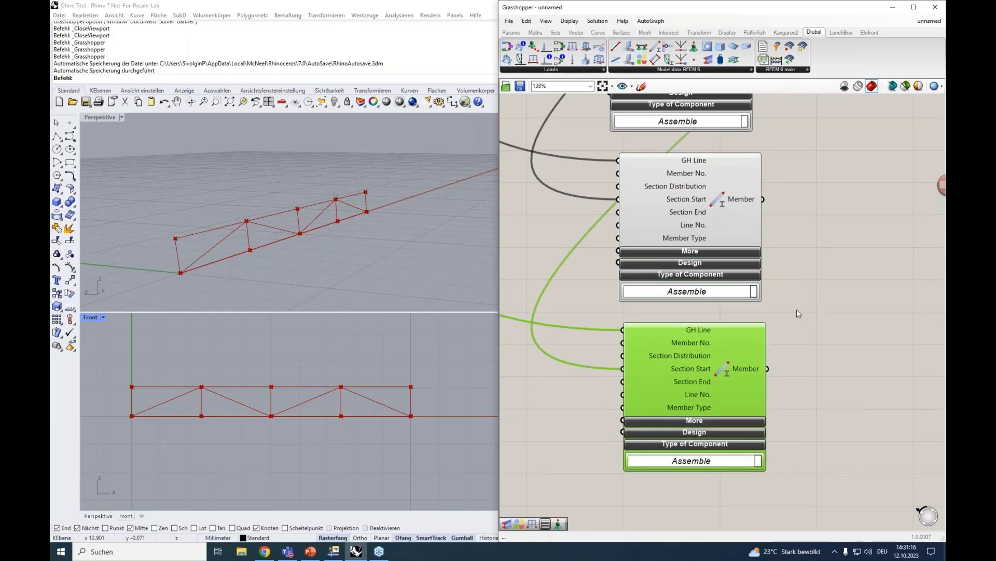
scroll(797, 306, "down", 5)
scroll(798, 306, "down", 2)
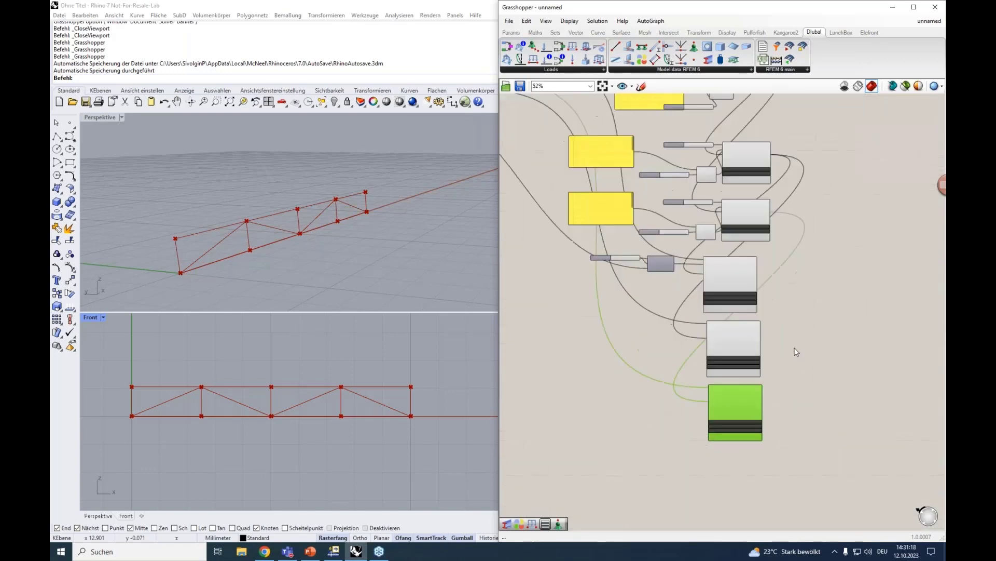
Shift the three Member components slightly to the right on the canvas
left_click_drag(789, 445, 712, 284)
left_click(802, 253)
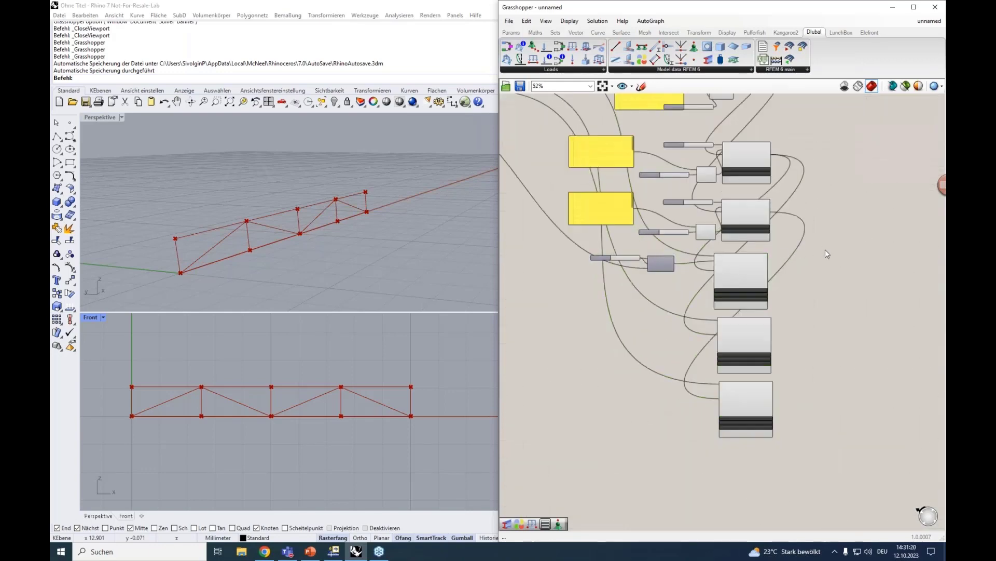
Add a Nodal Support component from the RFEM 6 model data to the right of the Material component
scroll(840, 177, "up", 2)
scroll(844, 170, "up", 2)
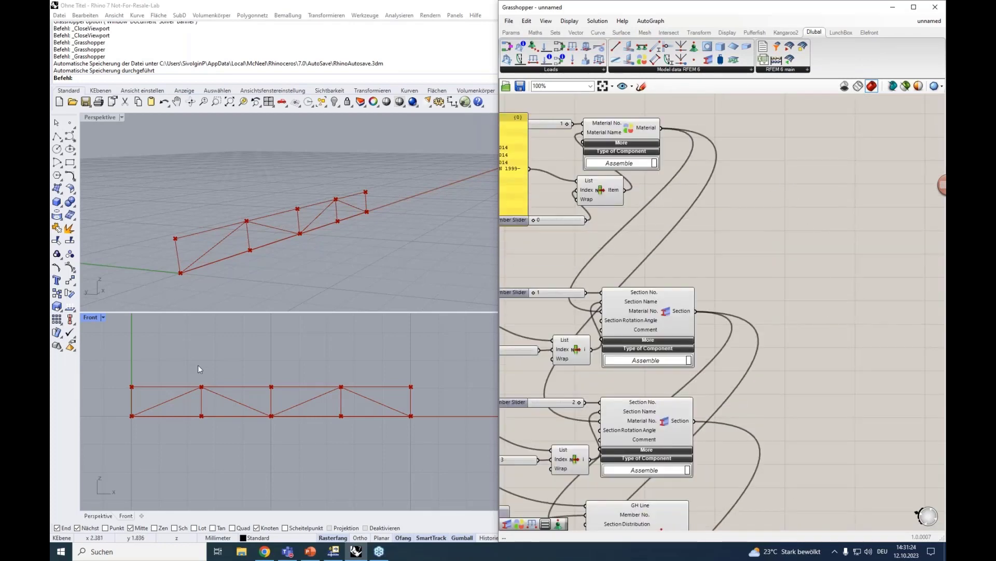
left_click(703, 71)
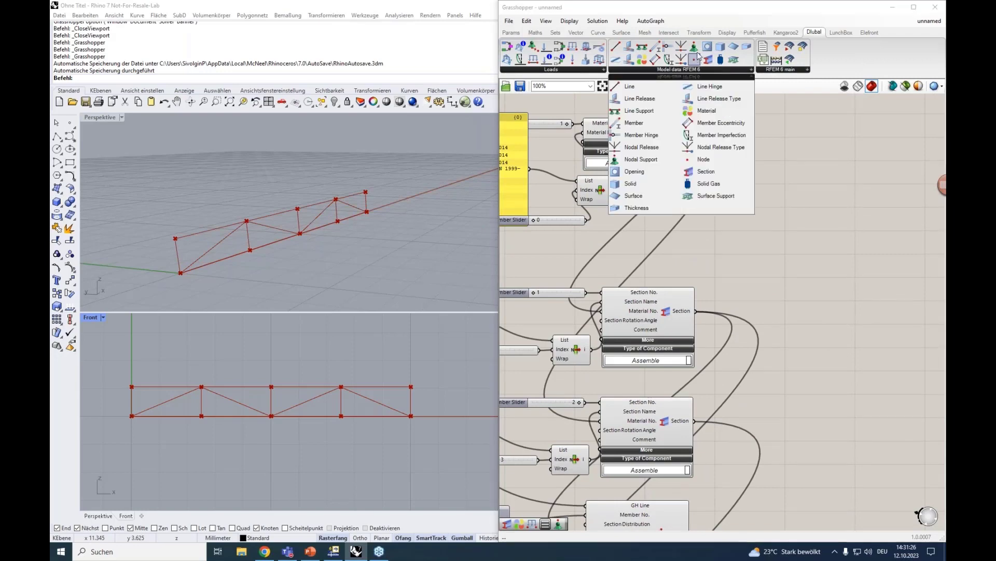
left_click_drag(694, 47, 780, 204)
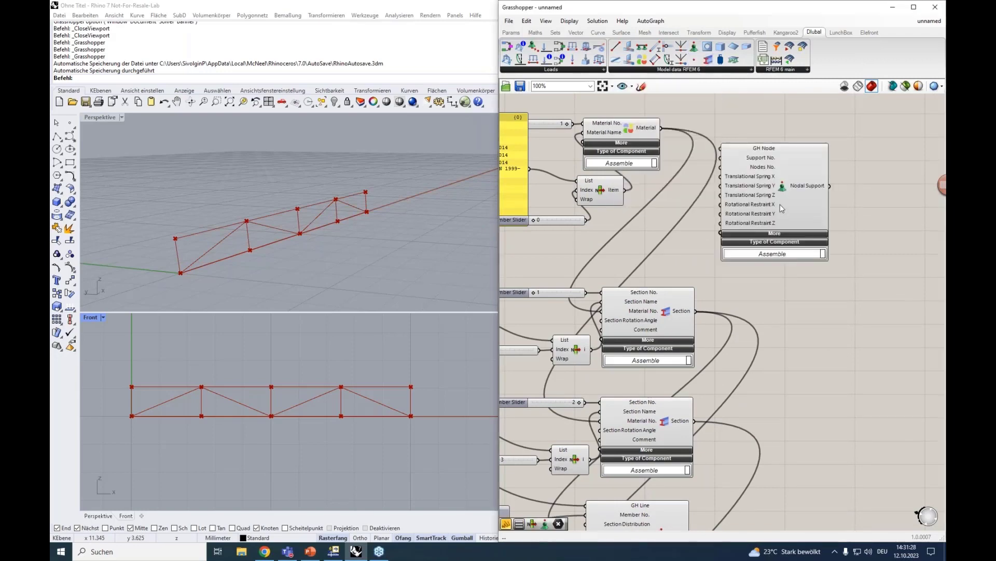
left_click(684, 70)
scroll(763, 264, "down", 2)
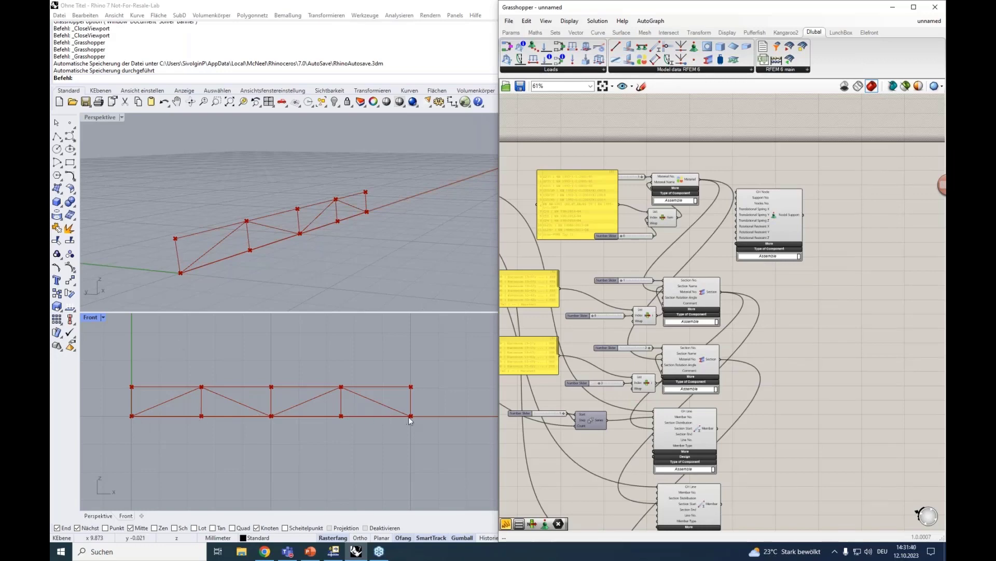
scroll(784, 279, "down", 2)
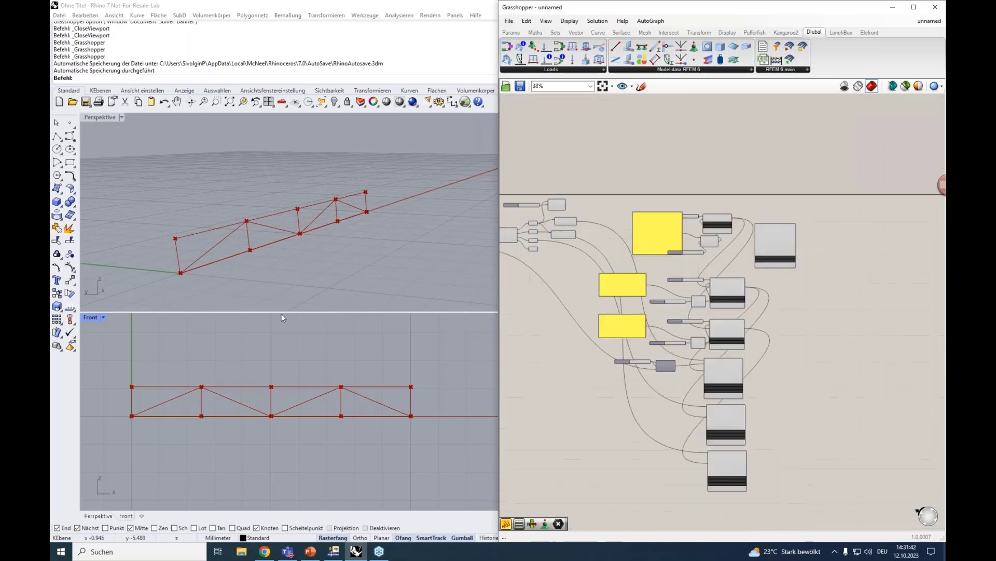
Move the Nodal Support component beneath the two Construct Point components that define the bottom chord's start and end points
left_click_drag(769, 246, 488, 323)
right_click_drag(593, 363, 777, 355)
scroll(644, 224, "up", 4)
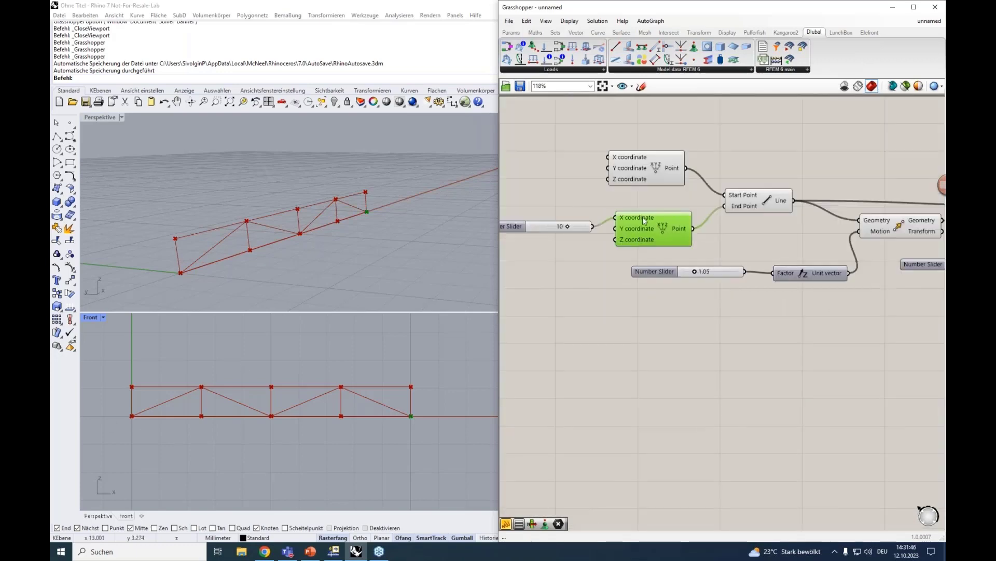
left_click(647, 176)
left_click(645, 237)
left_click(646, 170)
scroll(690, 351, "down", 2)
right_click_drag(690, 350, 643, 332)
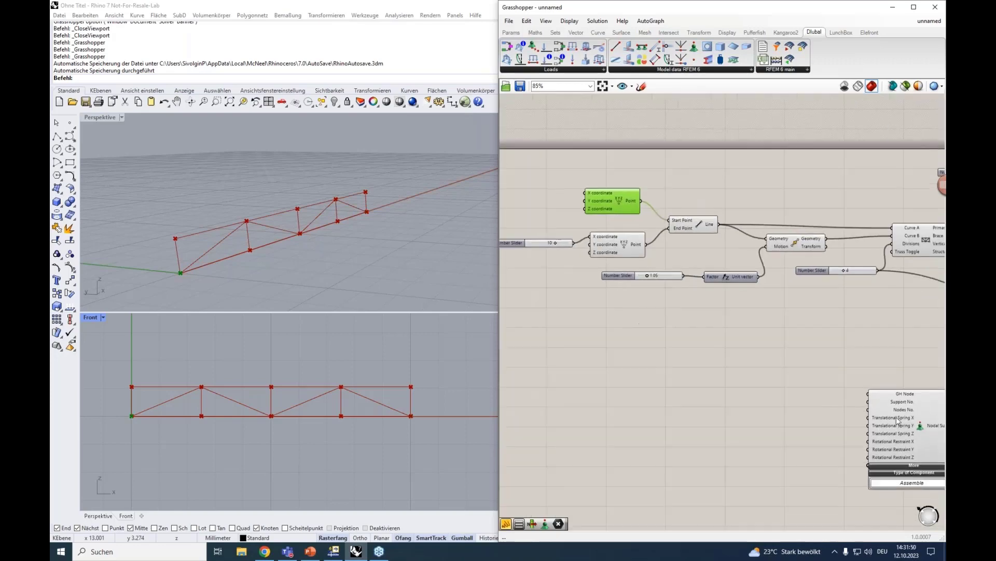
left_click_drag(899, 411, 656, 318)
Connect both Construct Point outputs to the Nodal Support's GH Node input and shift the component slightly right
scroll(654, 314, "up", 2)
left_click_drag(640, 167, 615, 295)
left_click_drag(644, 220, 615, 296, "shift")
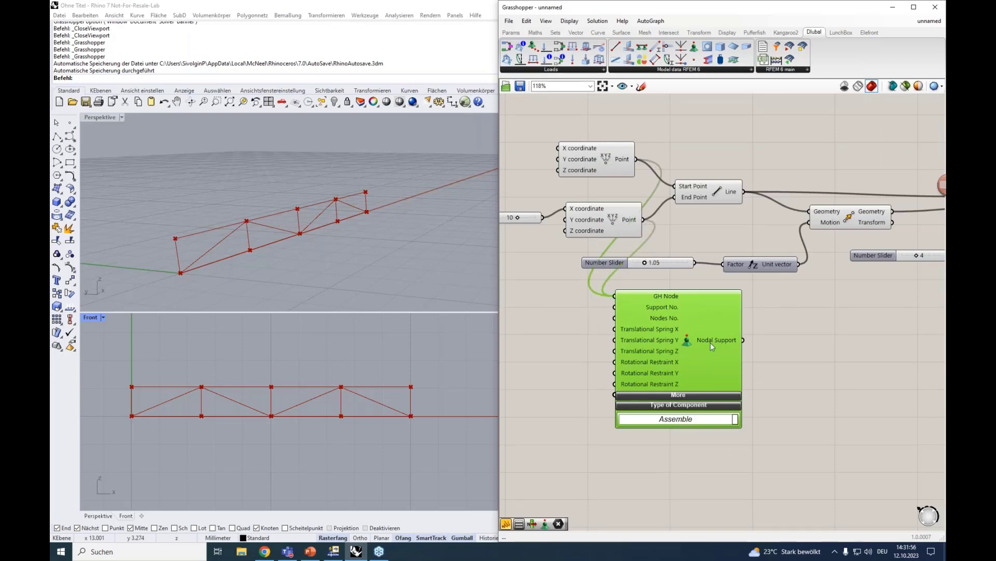
left_click_drag(711, 343, 745, 352)
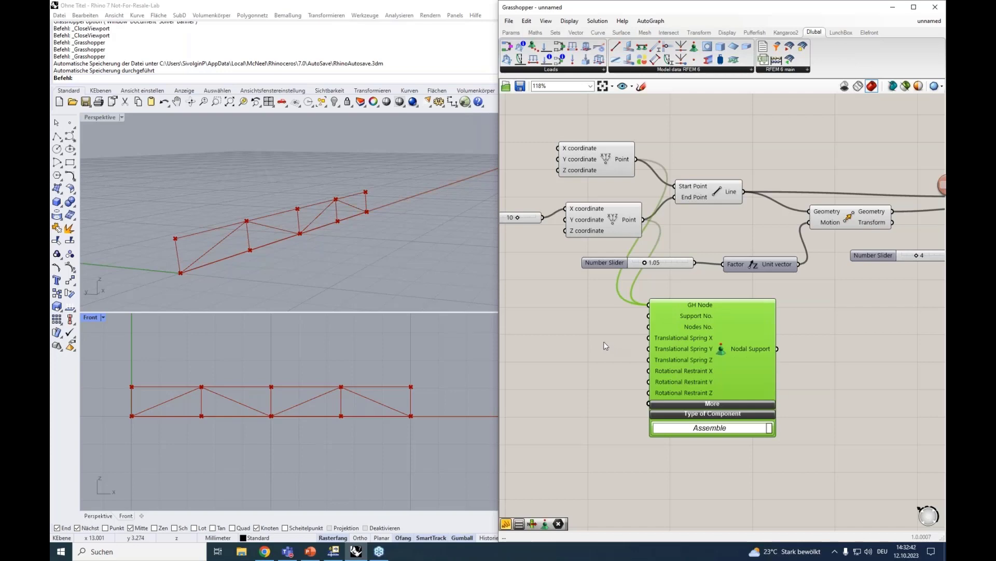
Add a panel containing inf and connect it to the Translational Spring X, Y, Z and Rotational Restraint X and Z inputs
double_click(586, 344)
type("\"int")
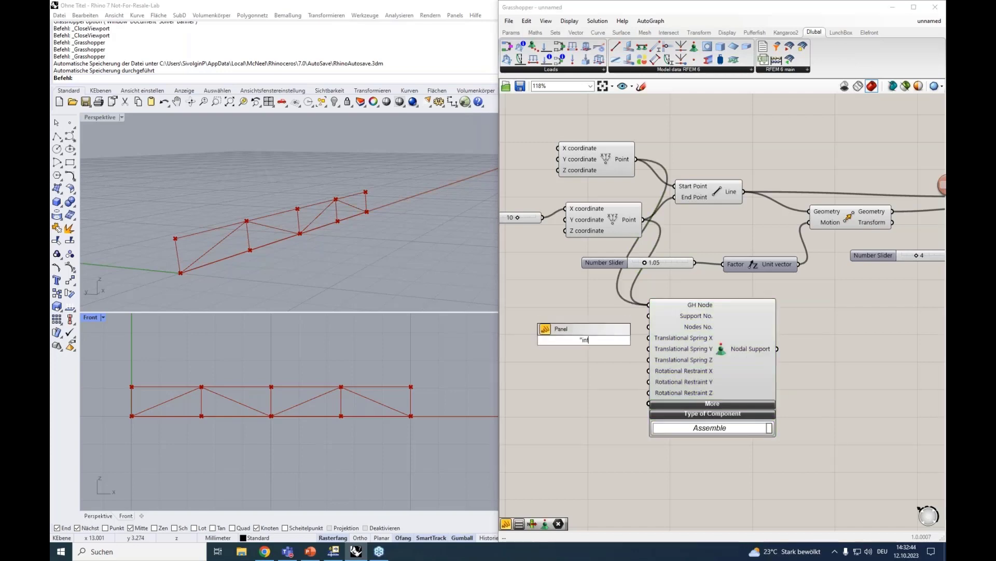
key("Return")
left_click_drag(597, 340, 643, 354)
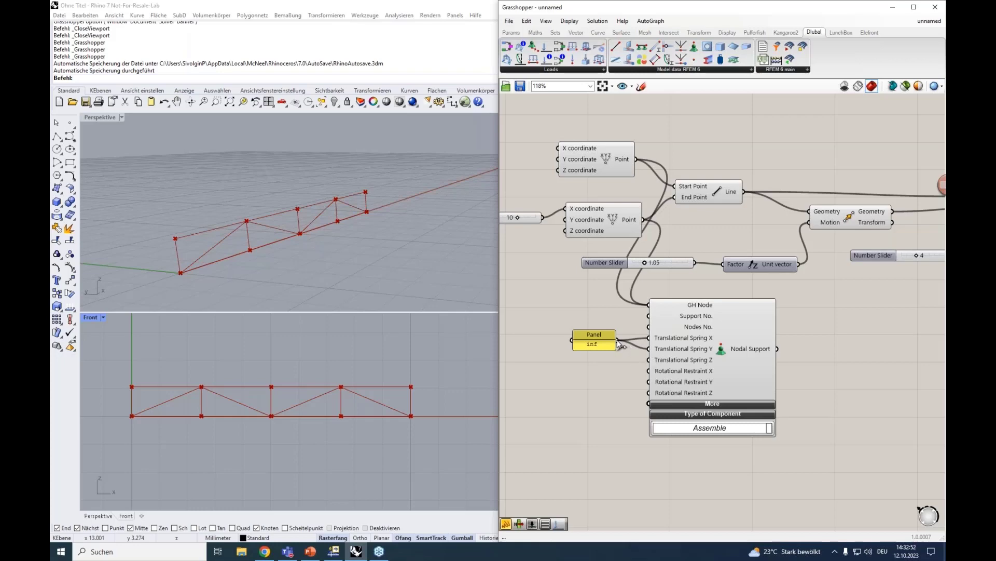
left_click_drag(619, 343, 649, 393)
left_click_drag(618, 340, 647, 364)
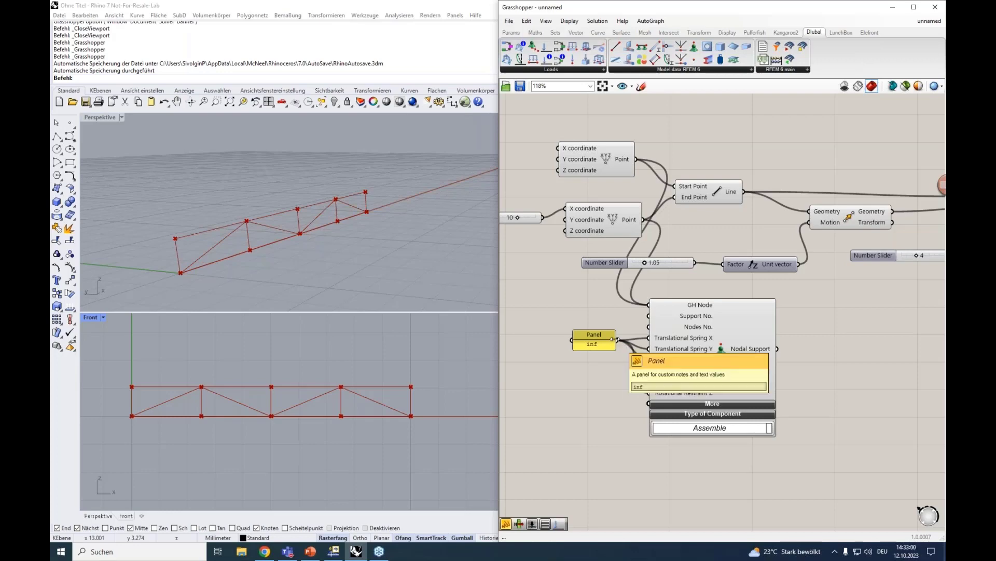
left_click_drag(614, 339, 591, 341)
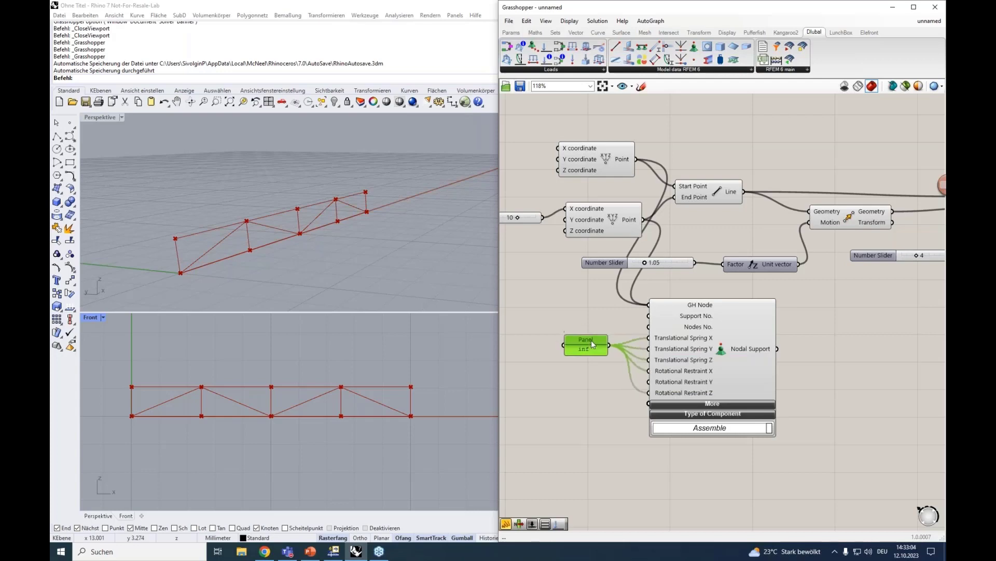
Expand the Nodal Support component's additional inputs and open RFEM's nodal support settings to compare them
left_click(703, 404)
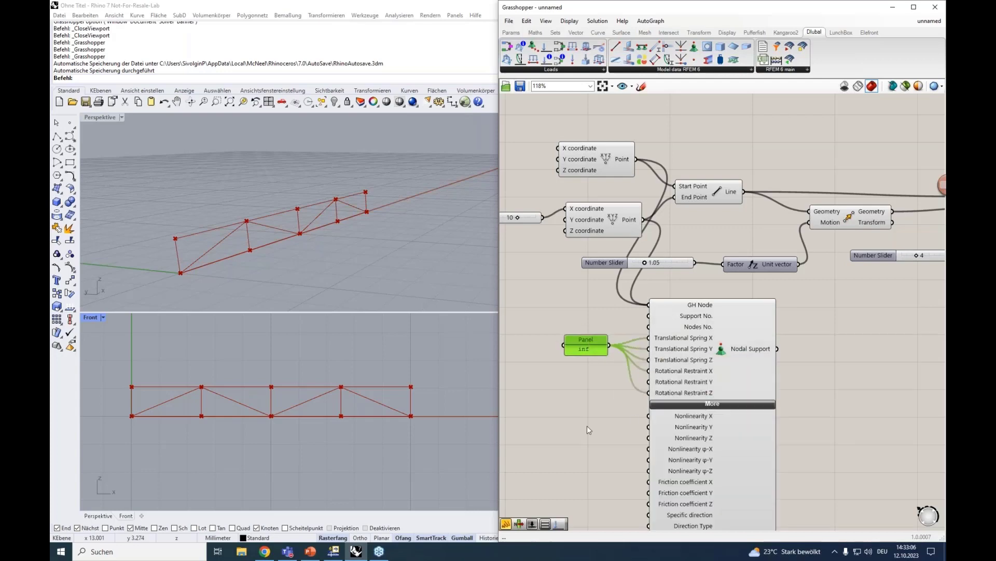
right_click_drag(586, 409, 602, 265)
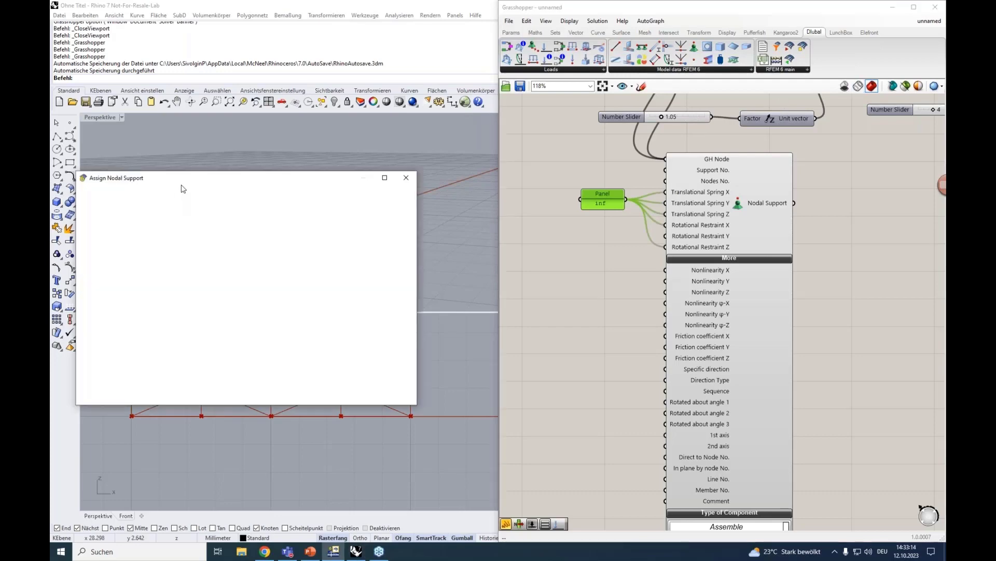
left_click_drag(191, 183, 222, 177)
left_click(224, 240)
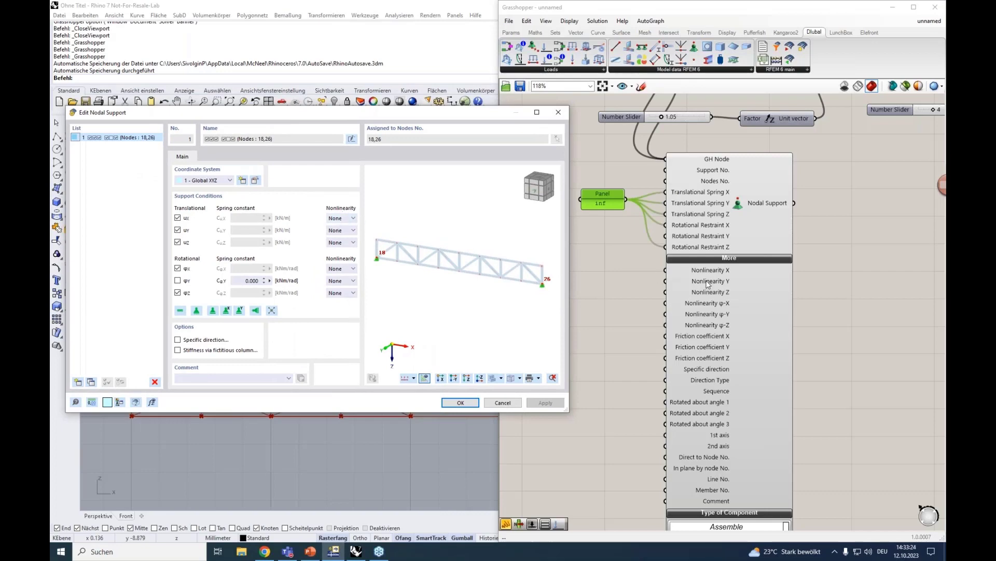
Try the Friction nonlinearity for the support's X translation in RFEM and view its friction coefficient parameters
left_click(351, 220)
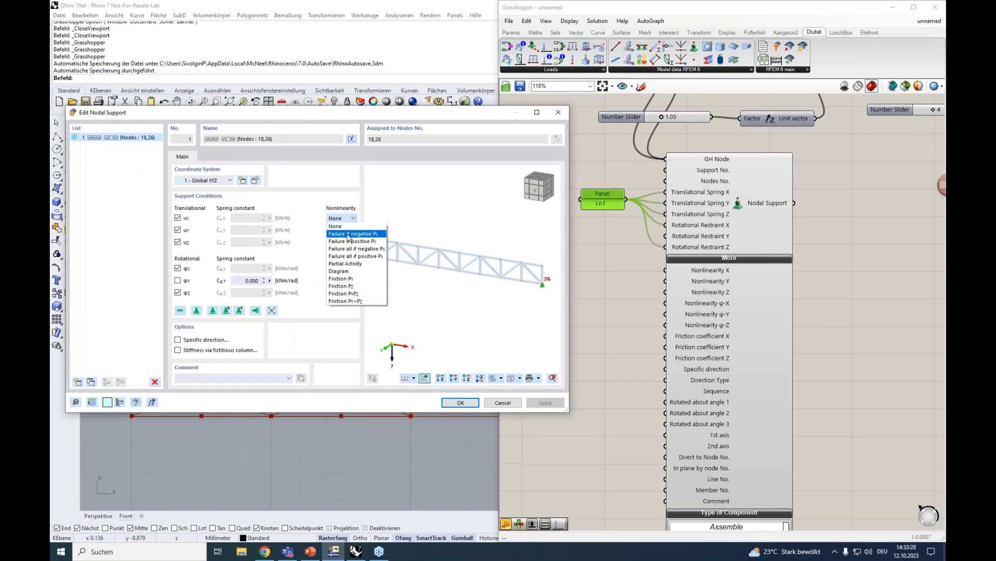
left_click(345, 279)
left_click(205, 157)
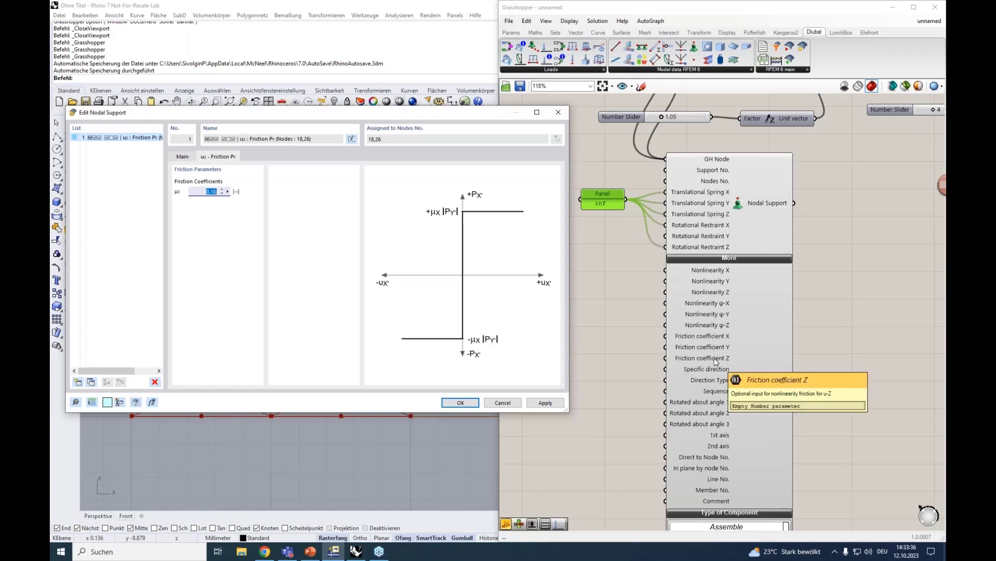
left_click(180, 158)
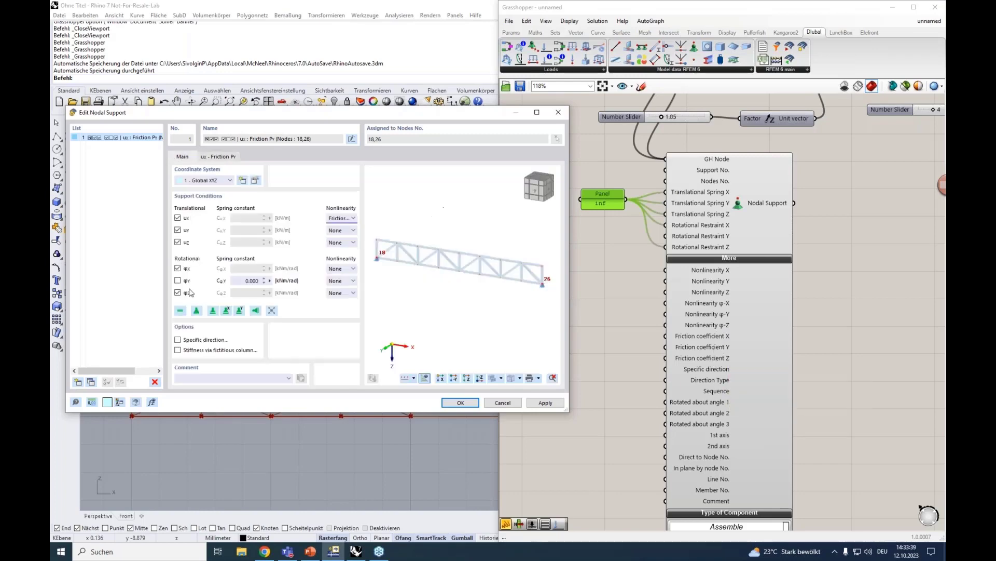
Enable a specific direction to view its direction types, discard the RFEM support changes, and collapse the Nodal Support's additional inputs
left_click(197, 340)
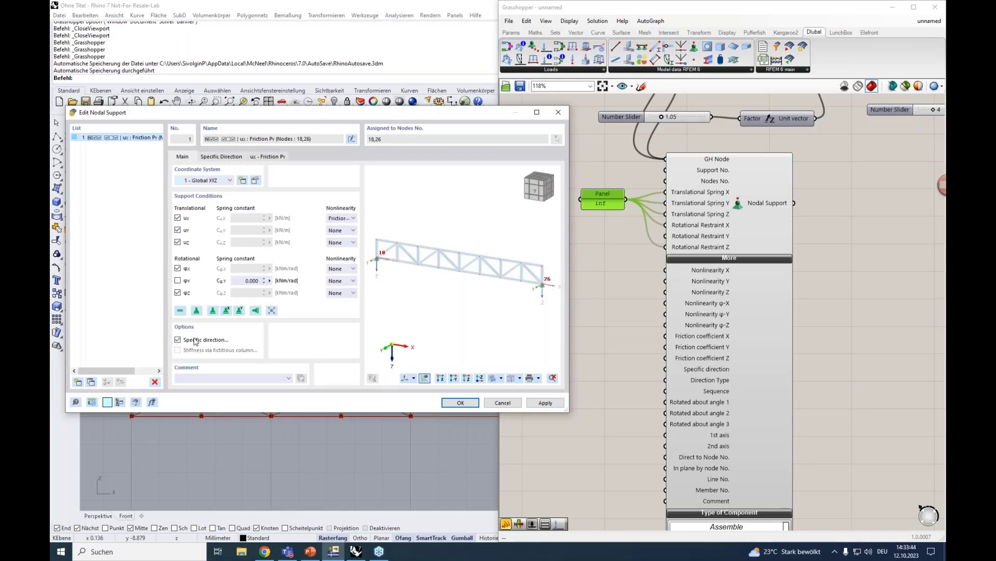
left_click(221, 157)
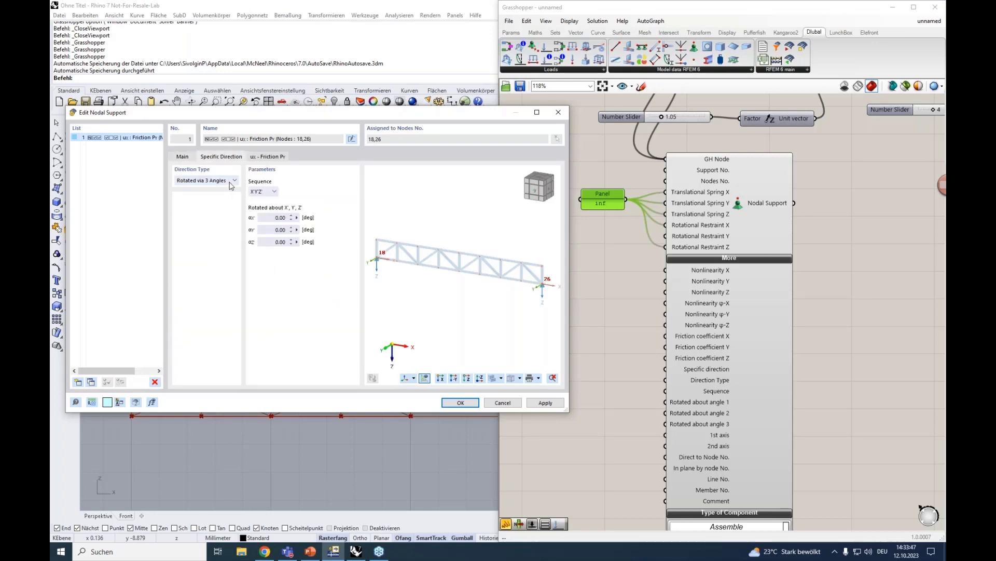
left_click(213, 181)
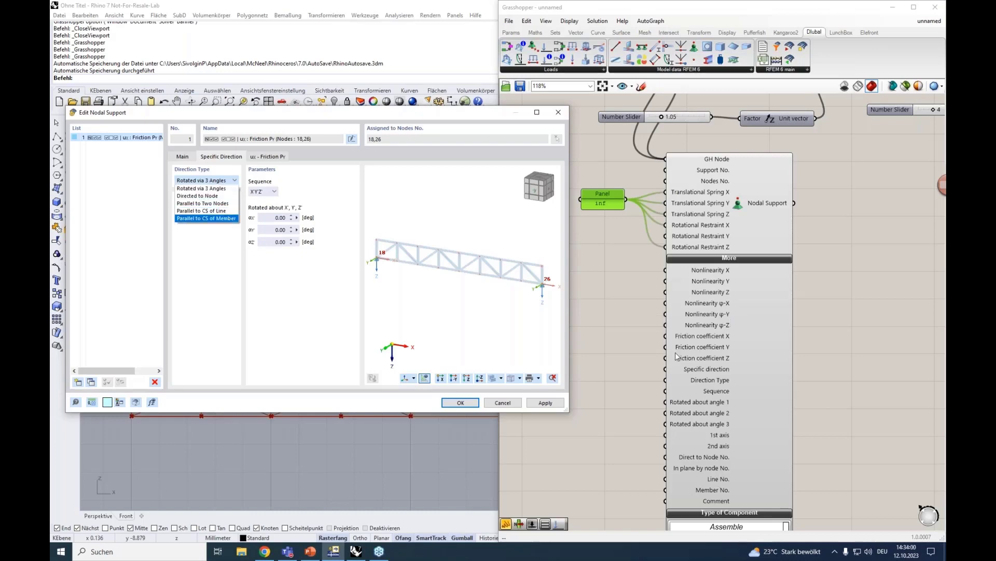
left_click(558, 118)
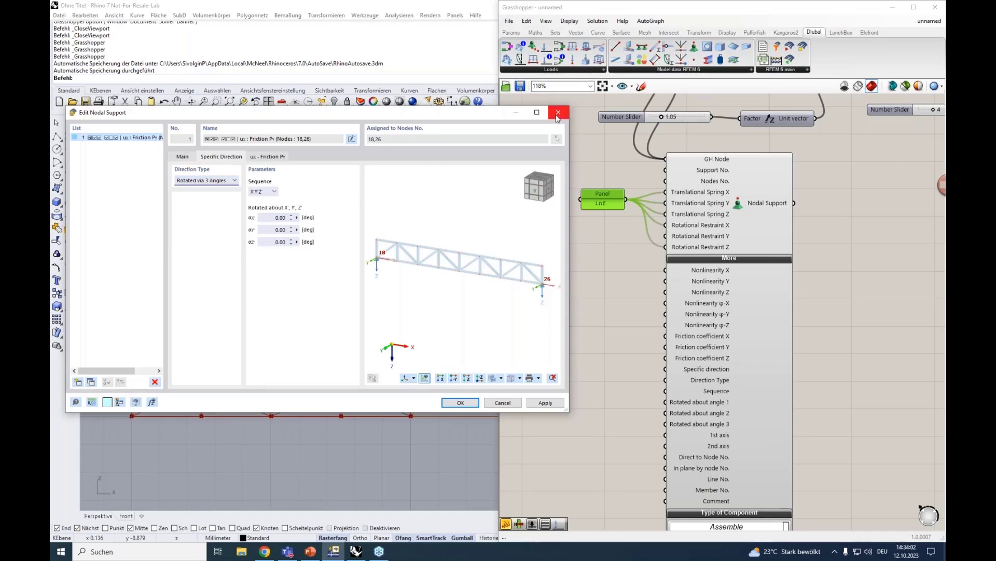
left_click(558, 117)
left_click(730, 259)
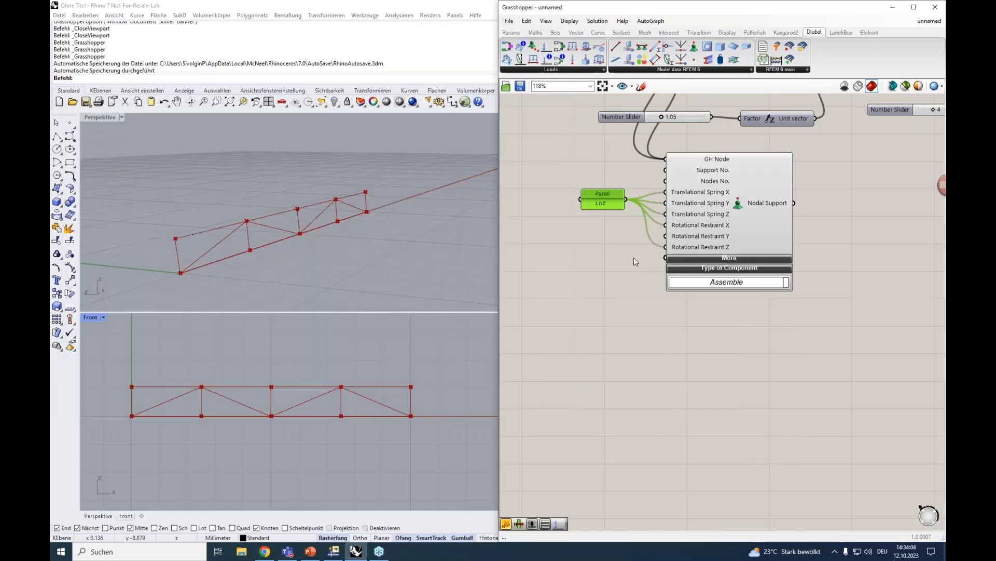
Move the Nodal Support component and its inf panel back beside the Material component
scroll(614, 253, "down", 3)
scroll(615, 253, "up", 1)
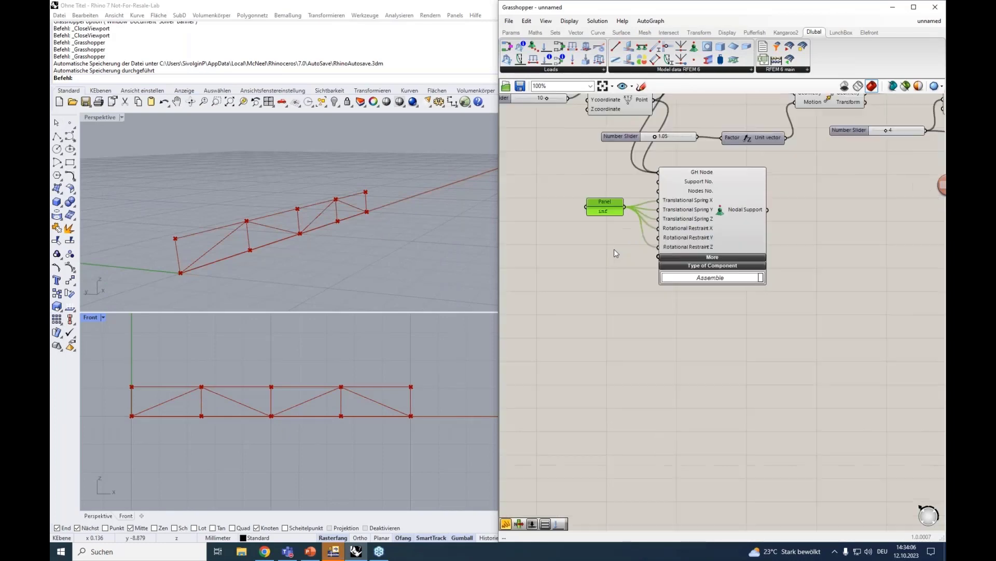
right_click_drag(581, 243, 565, 252)
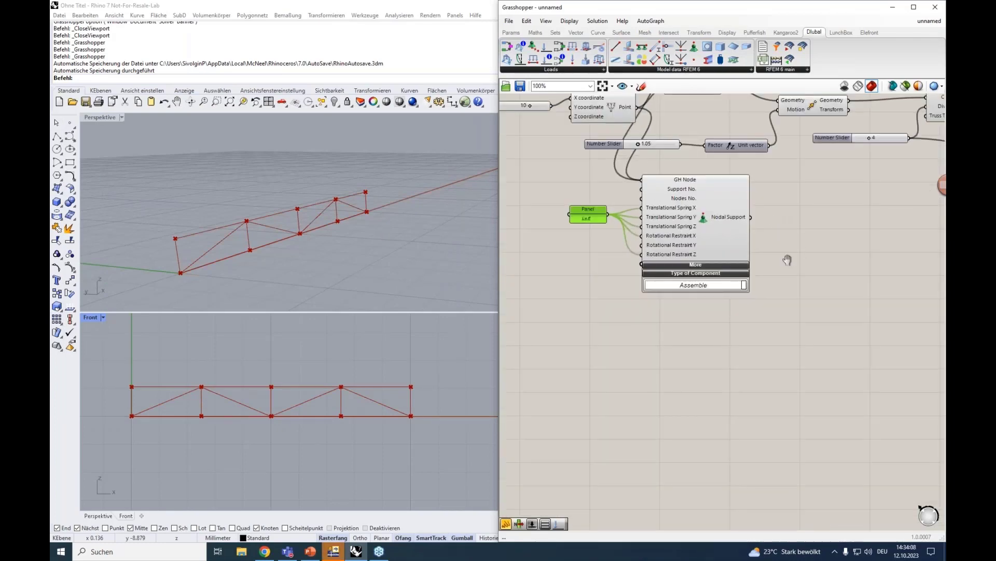
right_click_drag(787, 259, 761, 296)
scroll(774, 332, "down", 2)
left_click_drag(771, 352, 559, 259)
right_click_drag(847, 372, 749, 359)
left_click_drag(595, 284, 727, 195)
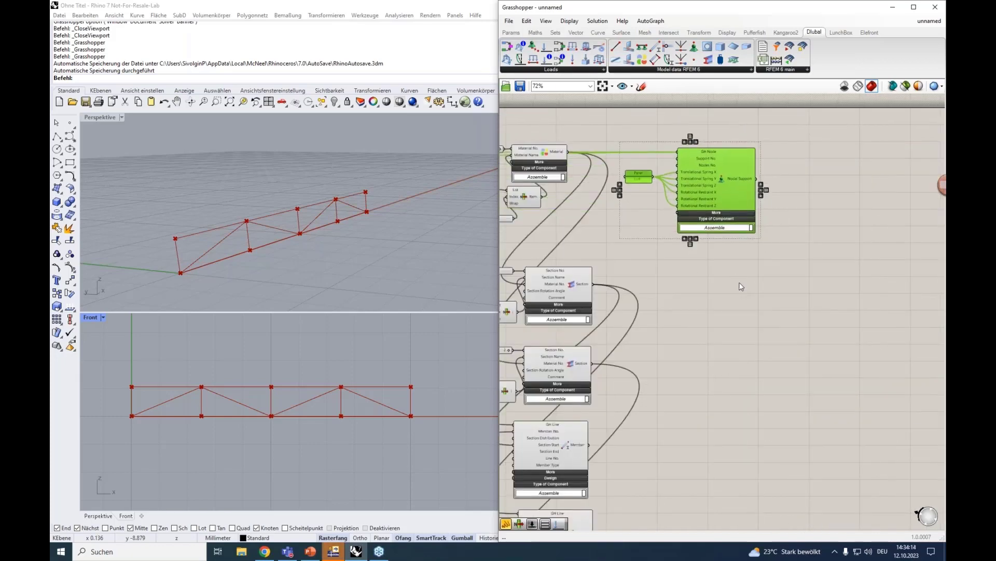
left_click(737, 288)
scroll(729, 288, "up", 2)
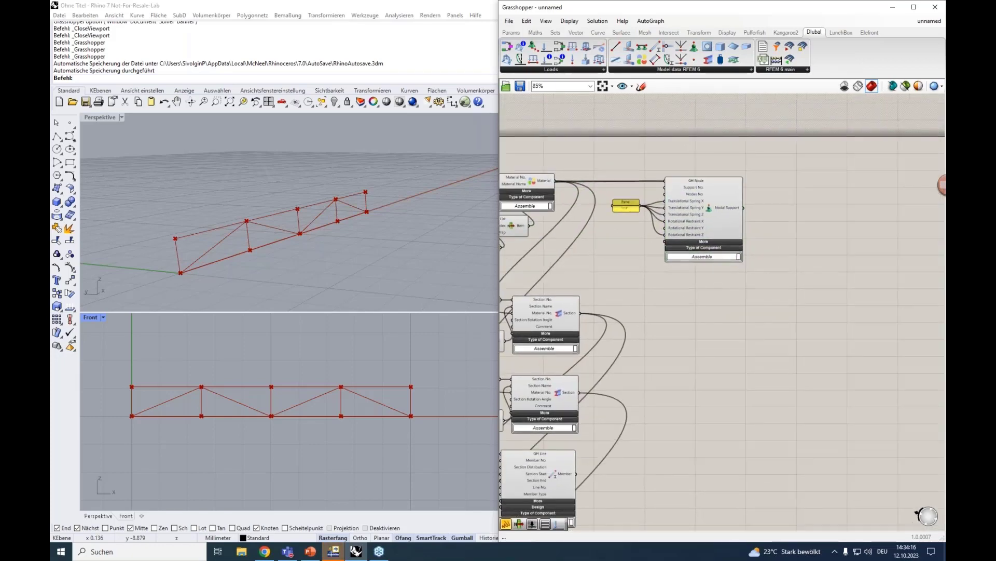
scroll(718, 284, "up", 1)
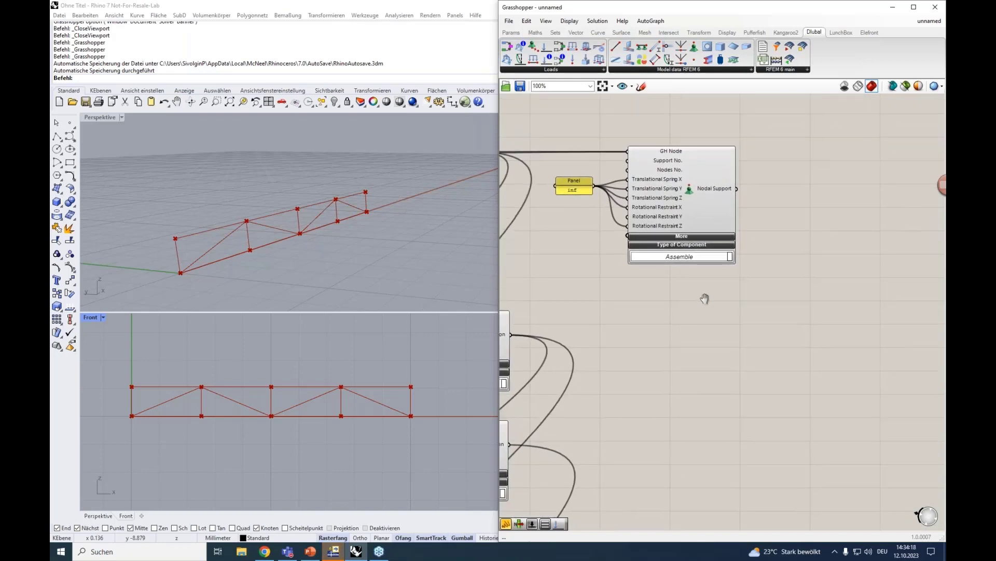
right_click_drag(705, 299, 717, 302)
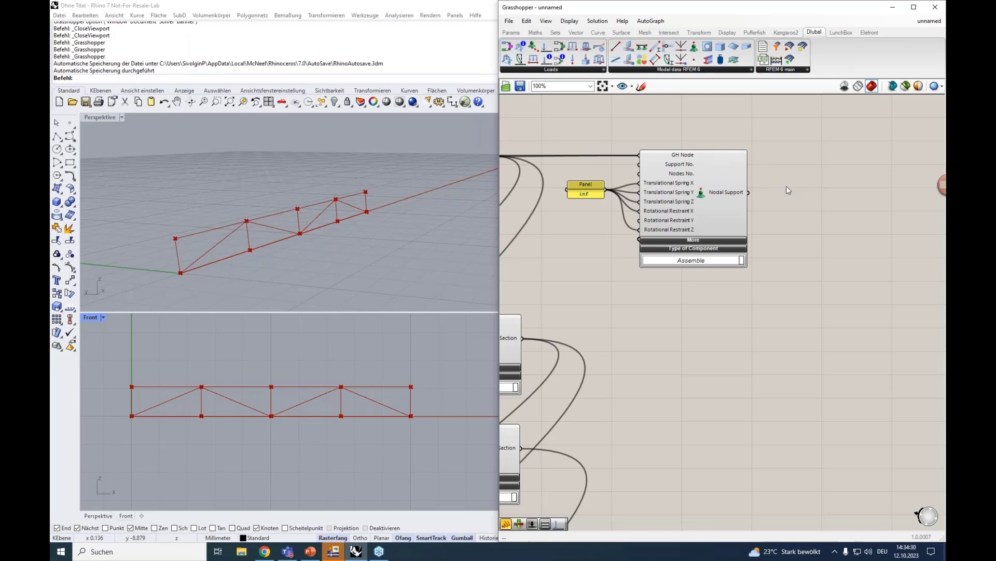
Add a Load Case component from the load components to the right of the Nodal Support component
right_click_drag(787, 197, 732, 268)
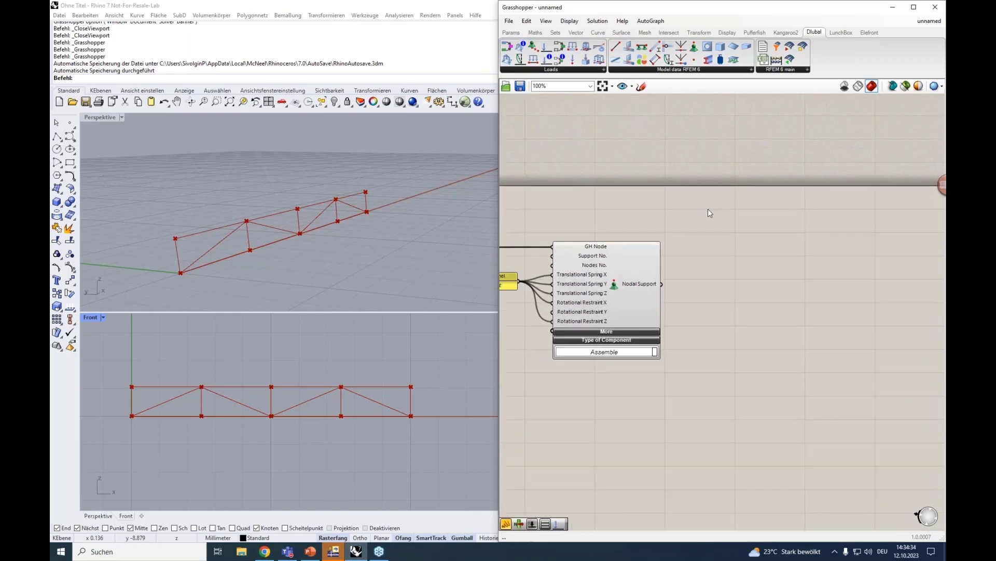
left_click(553, 71)
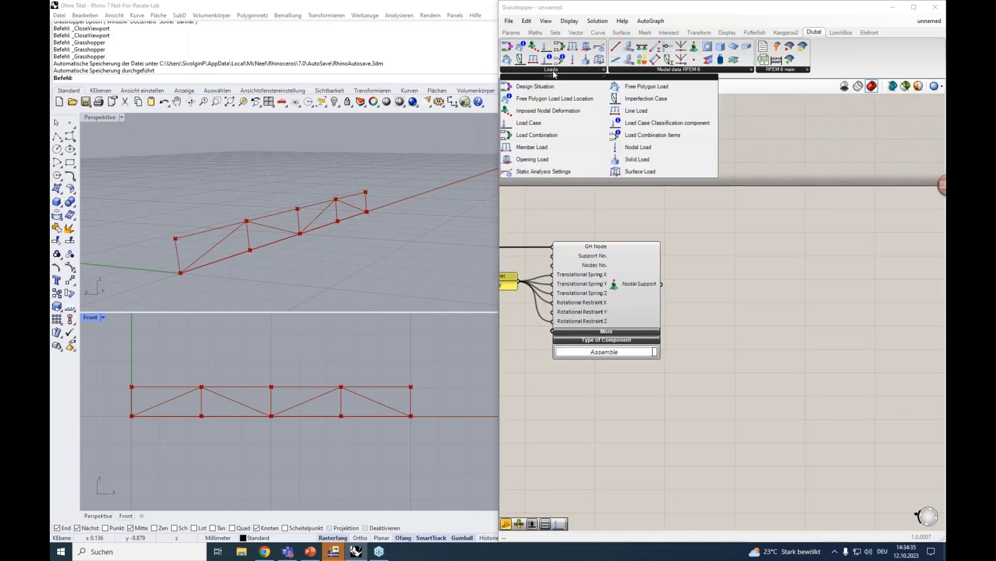
left_click(527, 125)
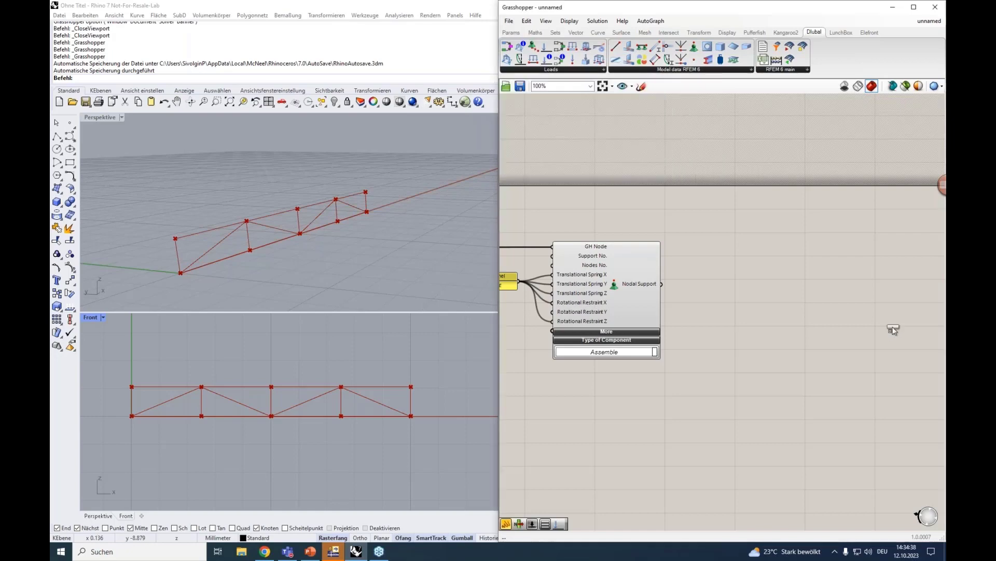
left_click(838, 279)
left_click_drag(831, 268, 787, 270)
scroll(788, 270, "up", 3)
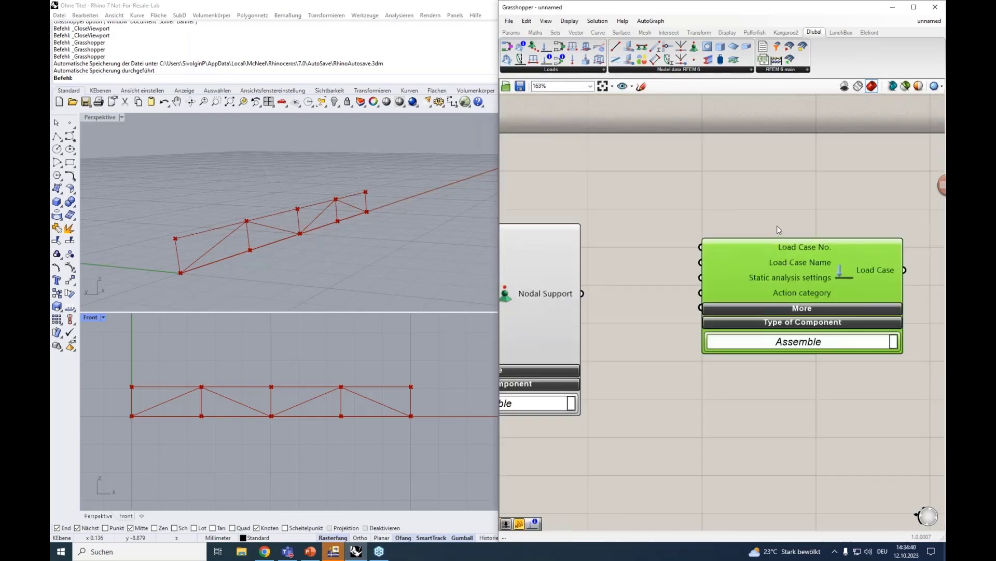
Move the Load Case component farther to the right of the Nodal Support to make room for its inputs
left_click_drag(796, 250, 806, 248)
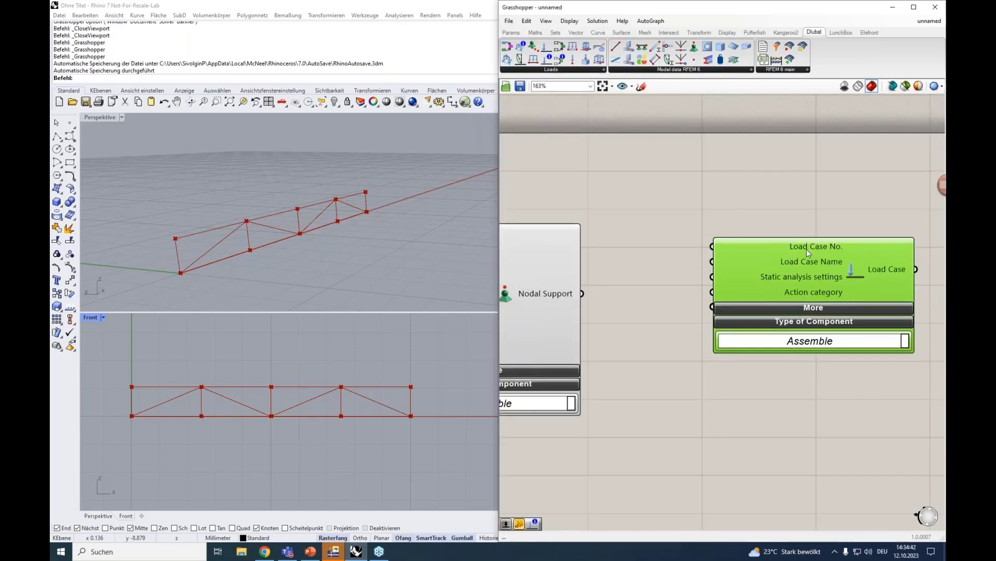
right_click_drag(806, 194, 781, 190)
left_click_drag(781, 252, 806, 251)
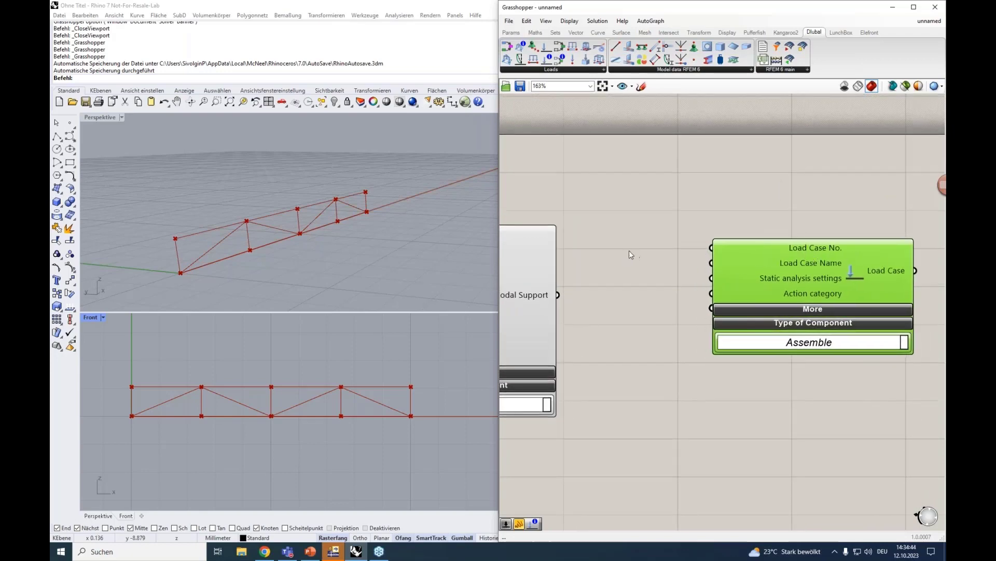
Add a number slider defined as 1<2, connect it to Load Case No. at value 1, and shift both components right
scroll(631, 249, "down", 3)
left_click(642, 252)
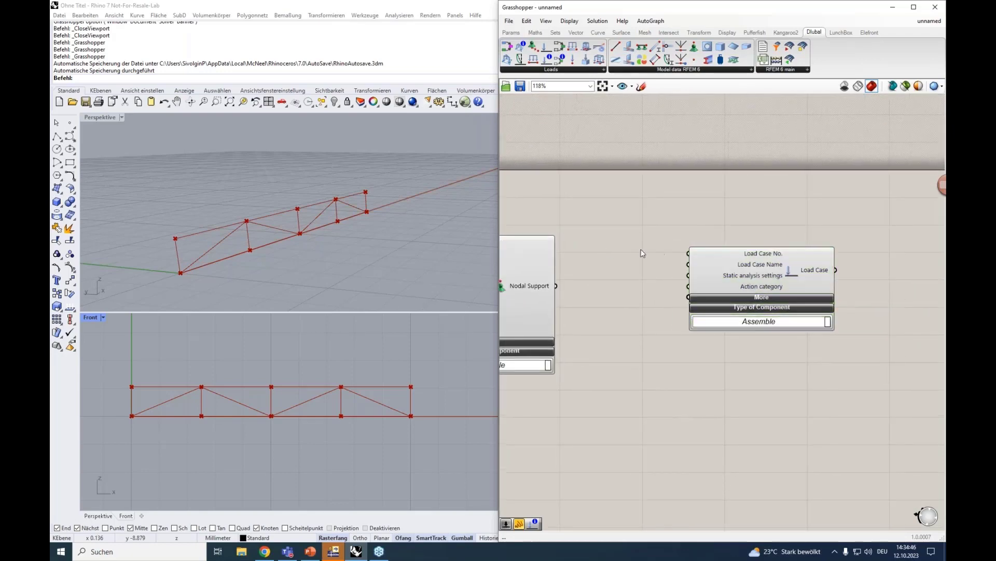
double_click(643, 253)
type("1<2")
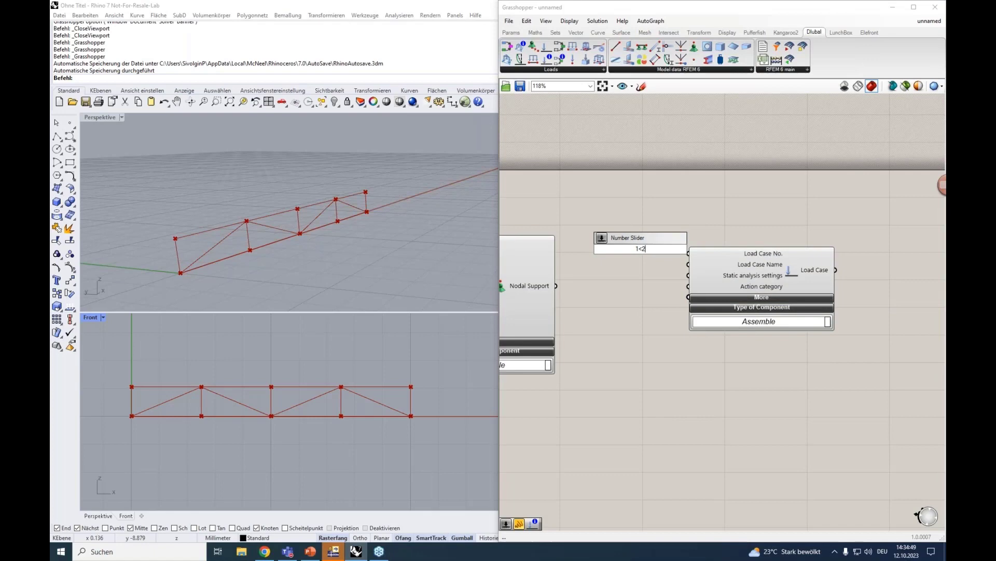
key("Return")
left_click_drag(727, 263, 766, 263)
left_click_drag(698, 249, 724, 250)
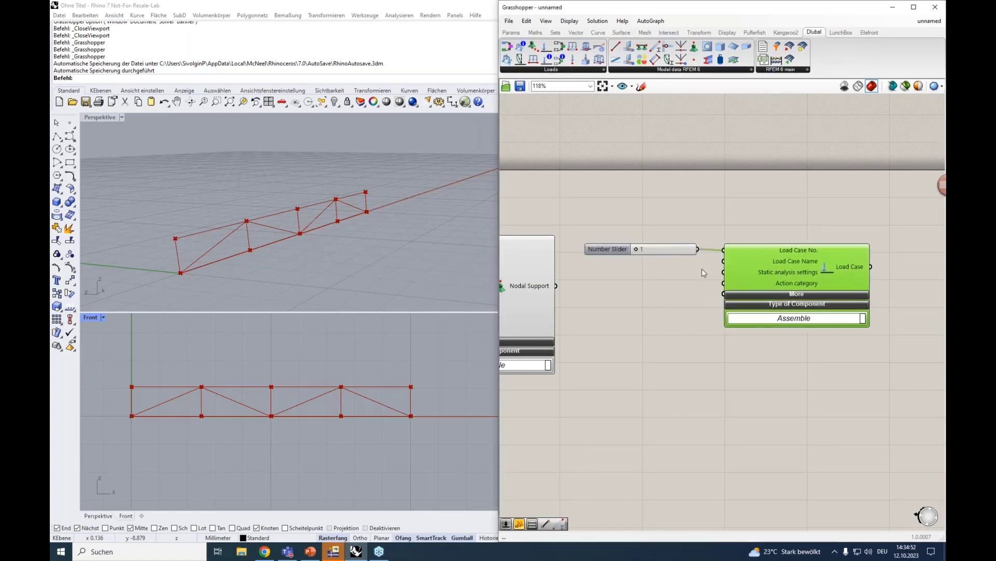
left_click_drag(824, 348, 671, 244)
left_click_drag(758, 271, 791, 269)
left_click(709, 266)
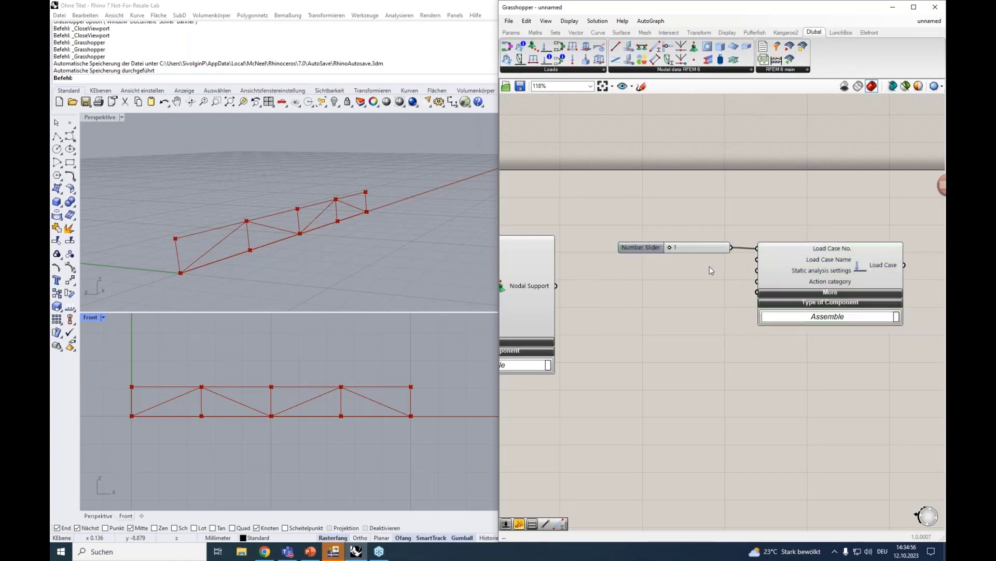
Add a panel reading "permanent load" beneath the slider and connect it to the Load Case Name input
double_click(709, 266)
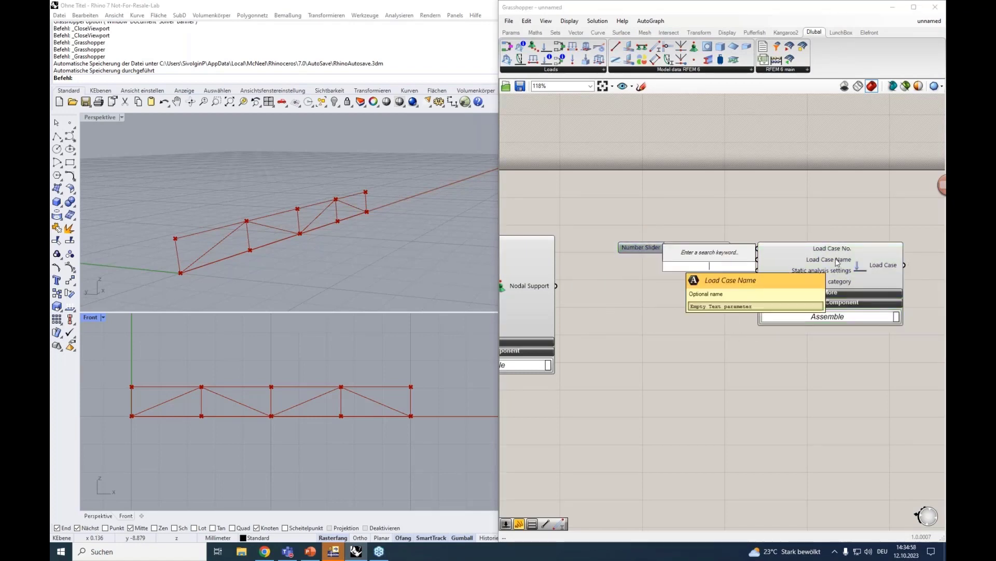
type("\"")
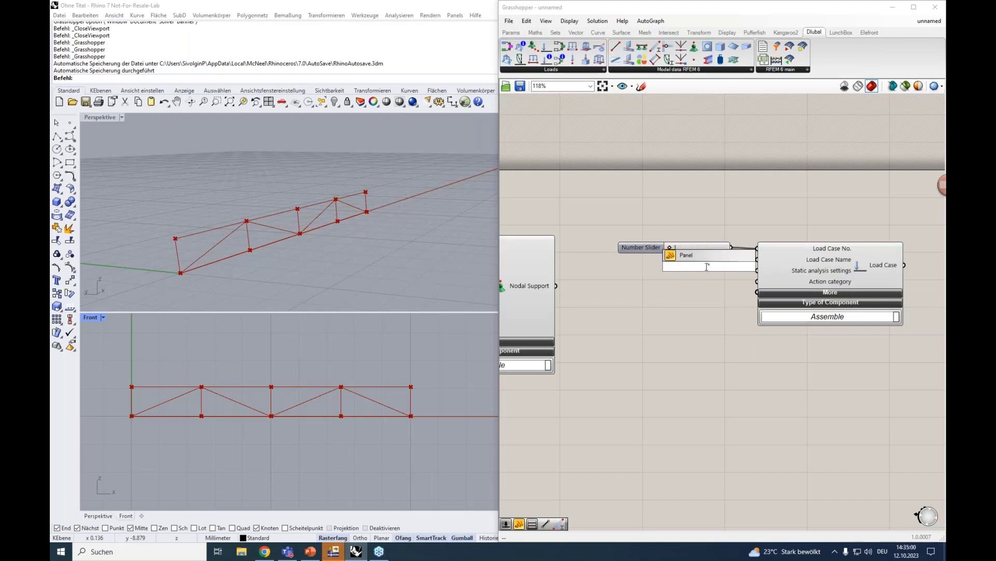
key("Return")
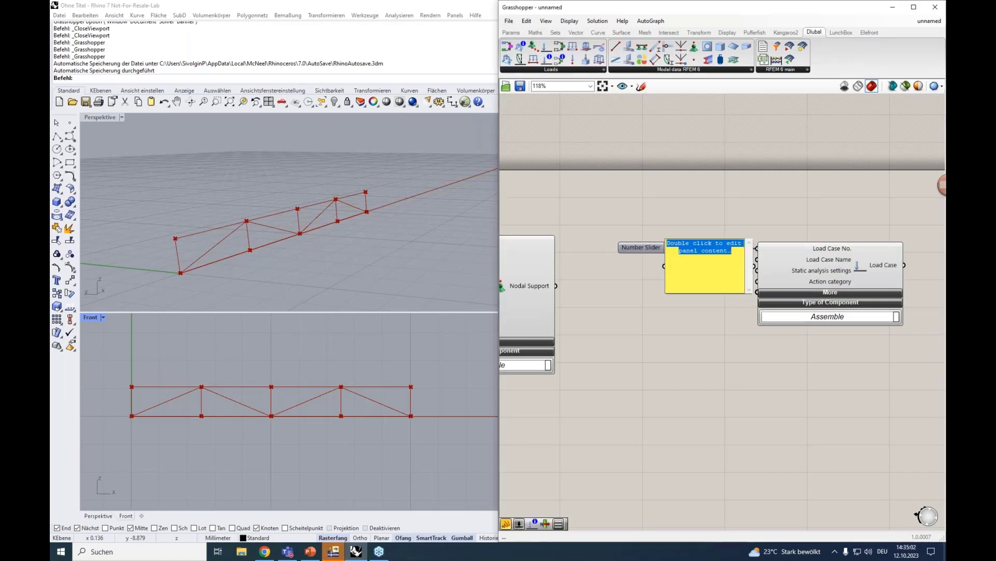
type("permanent loas")
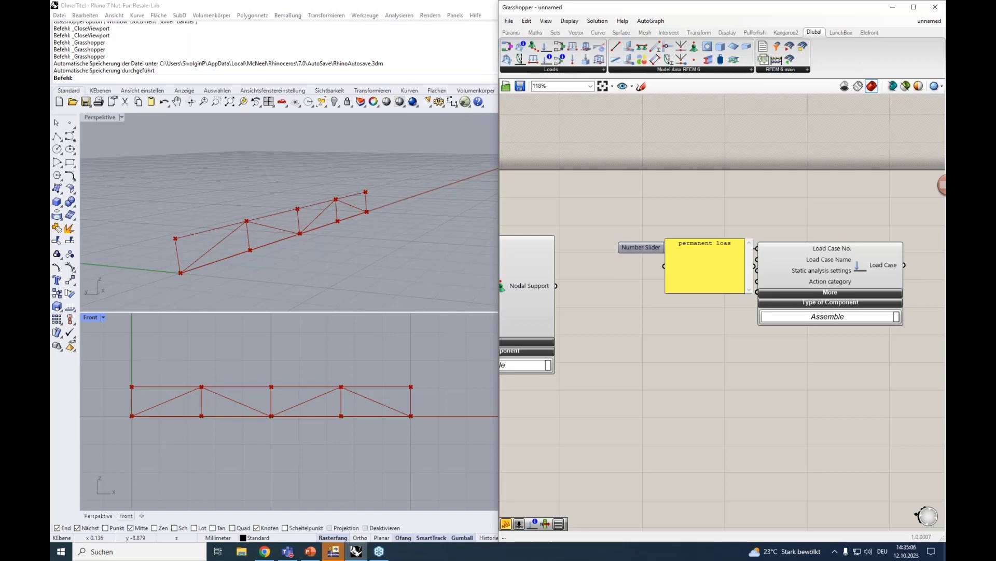
key("BackSpace")
type("d")
left_click(704, 330)
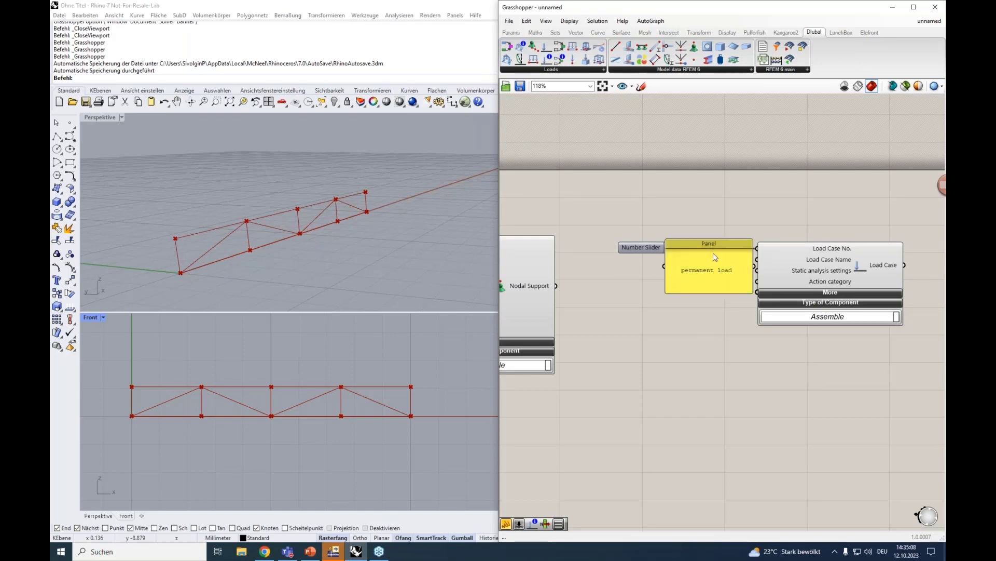
left_click_drag(708, 241, 757, 260)
Switch to RFEM, close the Assign Nodal Support dialog, and view the static analysis settings of load case LC1
mouse_move(791, 275)
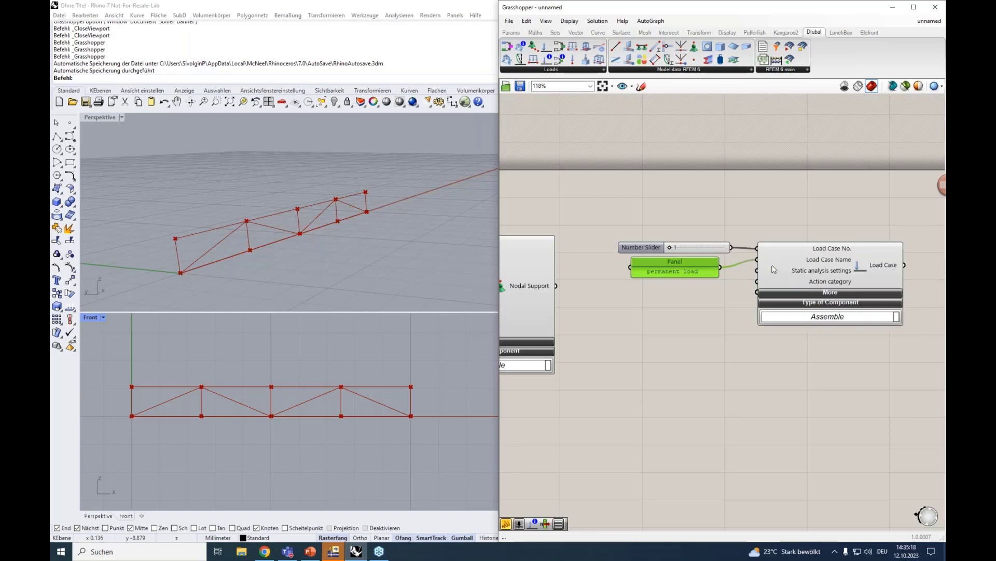
mouse_move(824, 274)
left_click(333, 551)
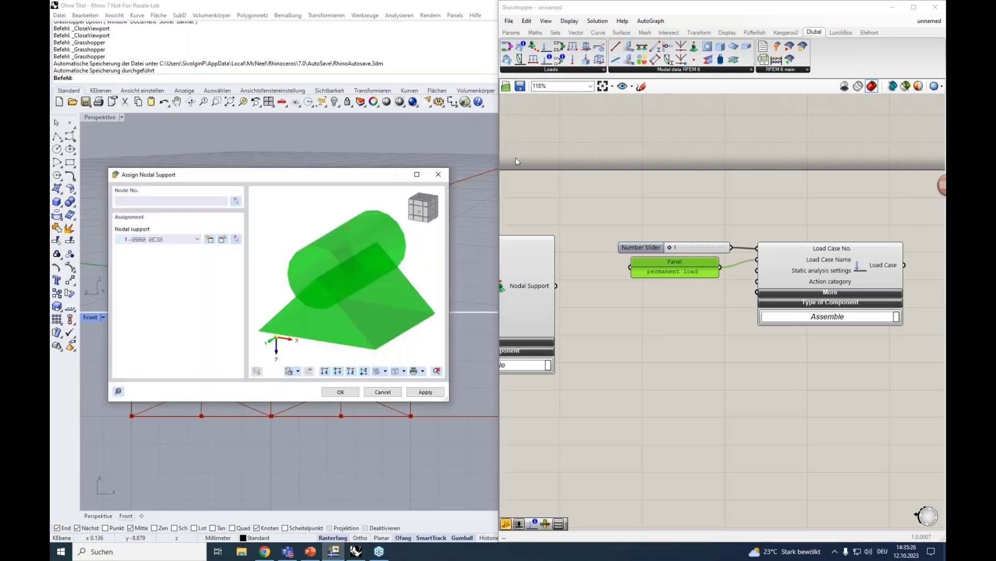
left_click(439, 176)
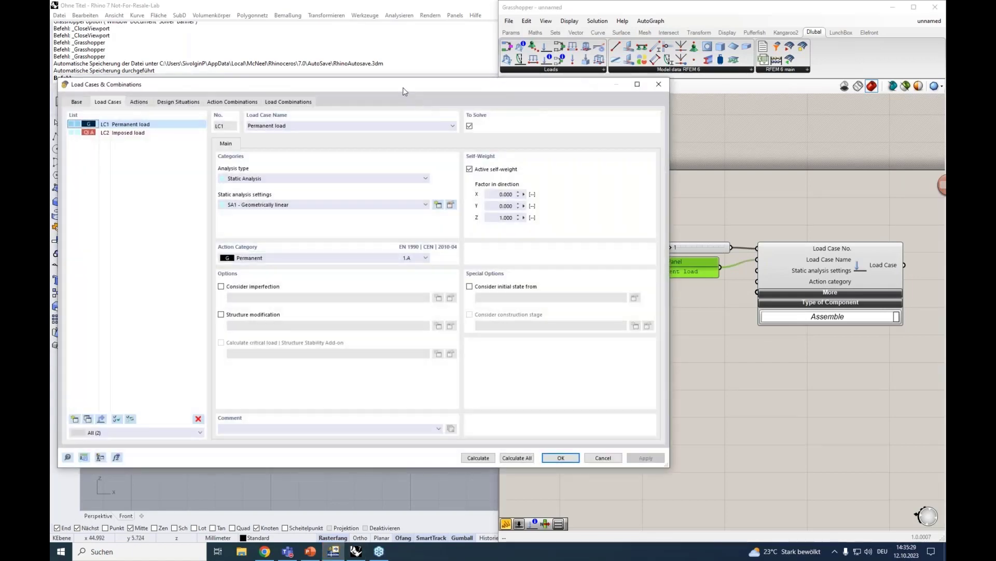
left_click_drag(396, 83, 389, 55)
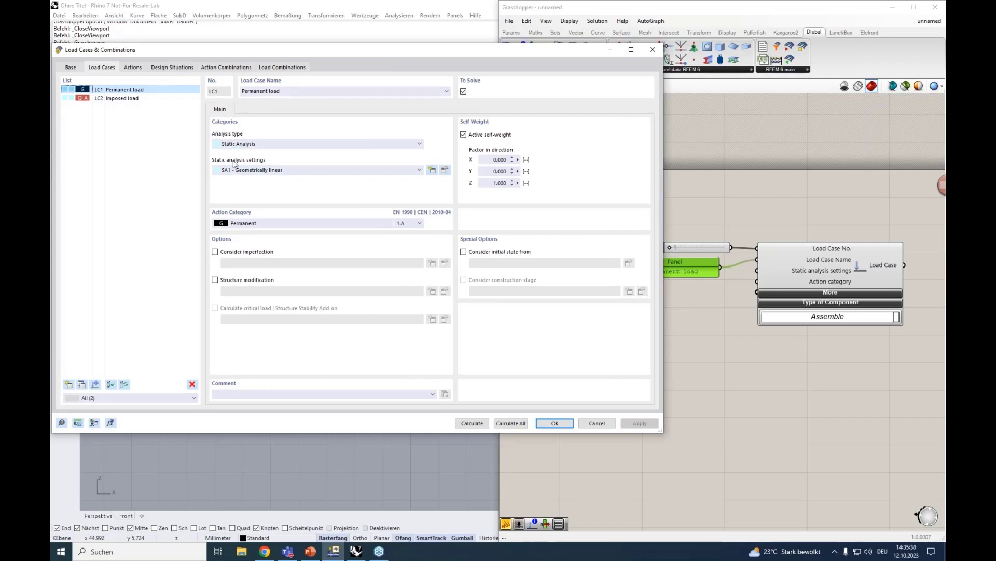
left_click(425, 168)
left_click(730, 331)
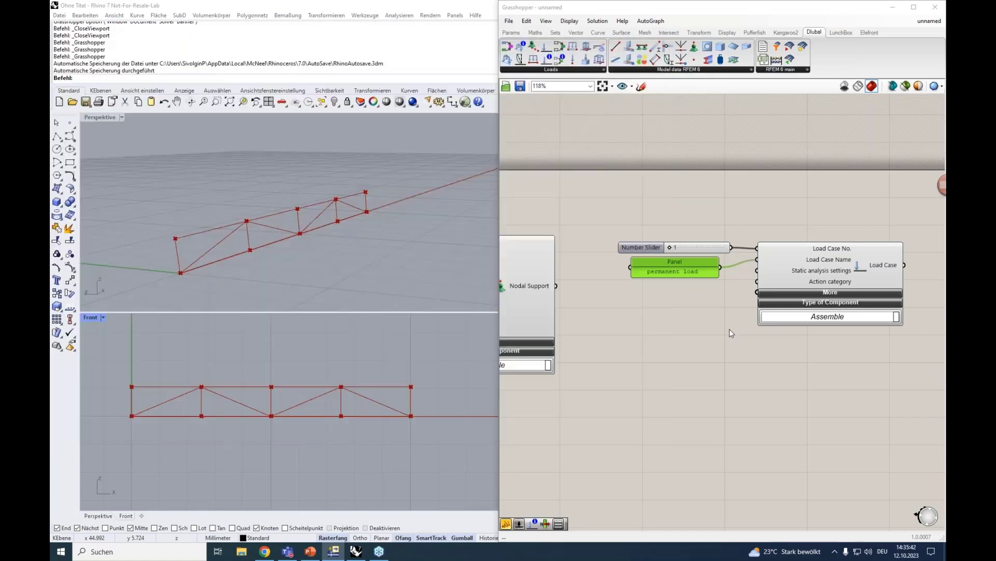
Add a Static Analysis Settings component from the load components below the Load Case component in Grasshopper
left_click(543, 70)
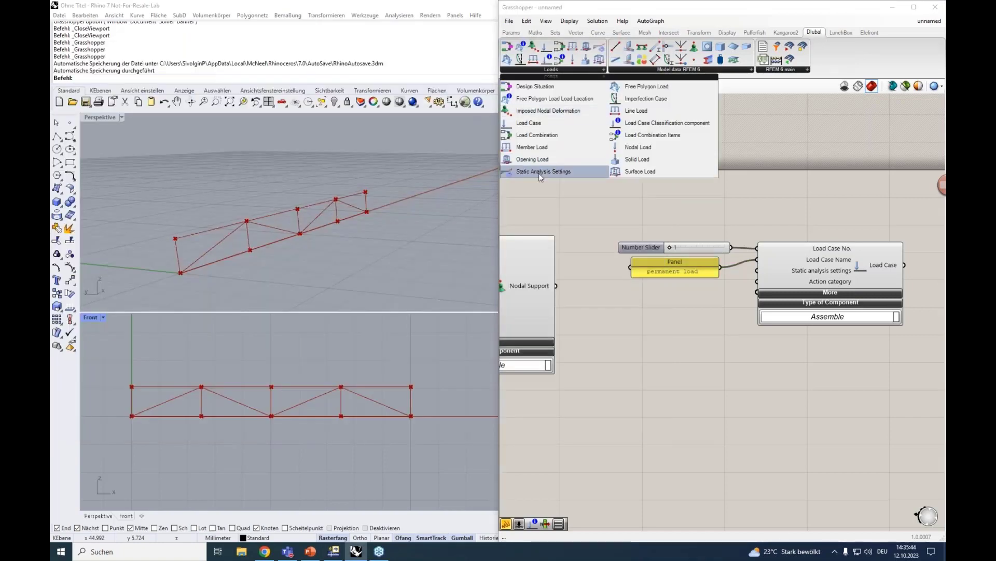
left_click_drag(537, 172, 677, 360)
scroll(671, 366, "up", 1)
scroll(672, 366, "down", 1)
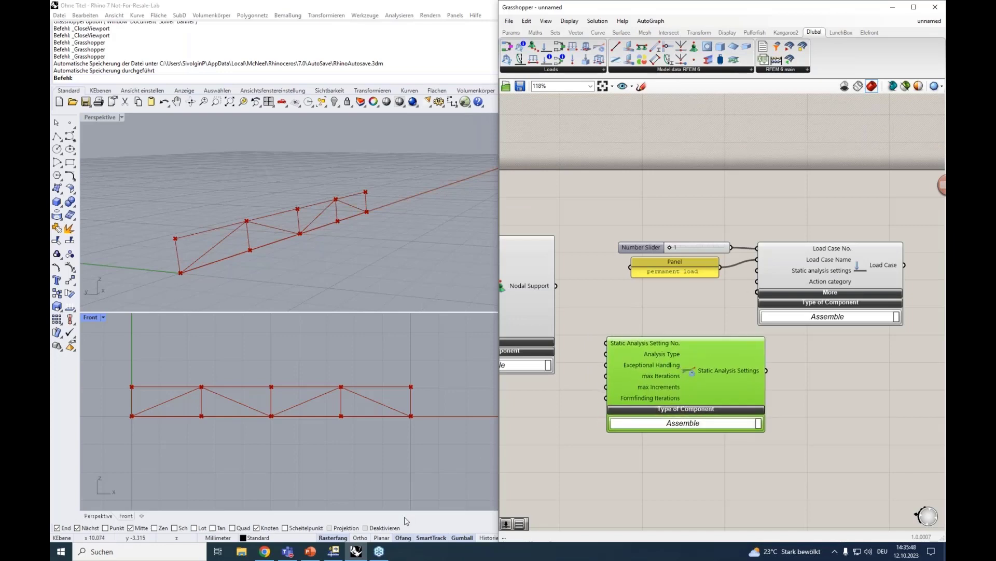
Shift the Static Analysis Settings component right and compare it with RFEM's SA1 analysis types and basic settings
left_click(334, 551)
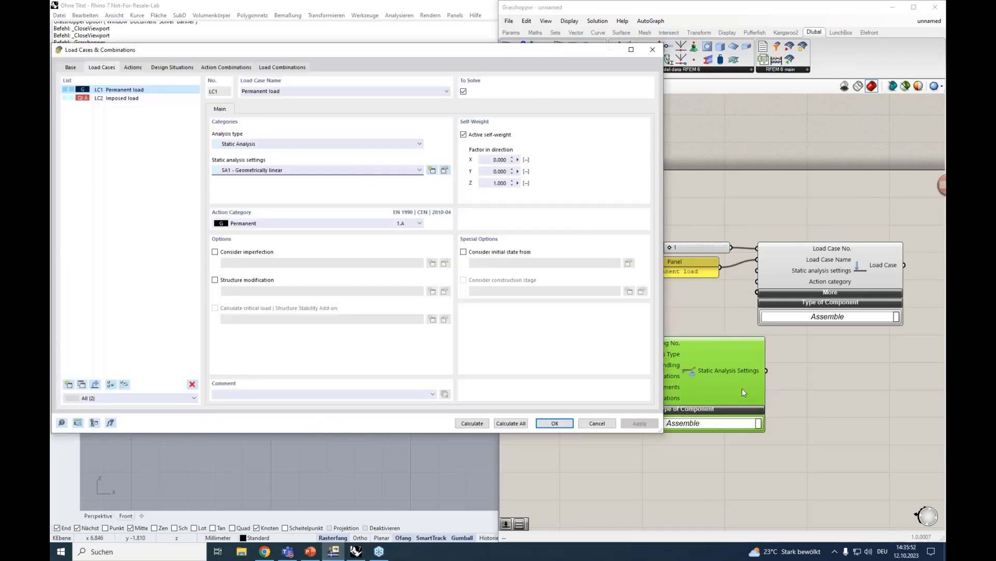
left_click_drag(742, 388, 867, 388)
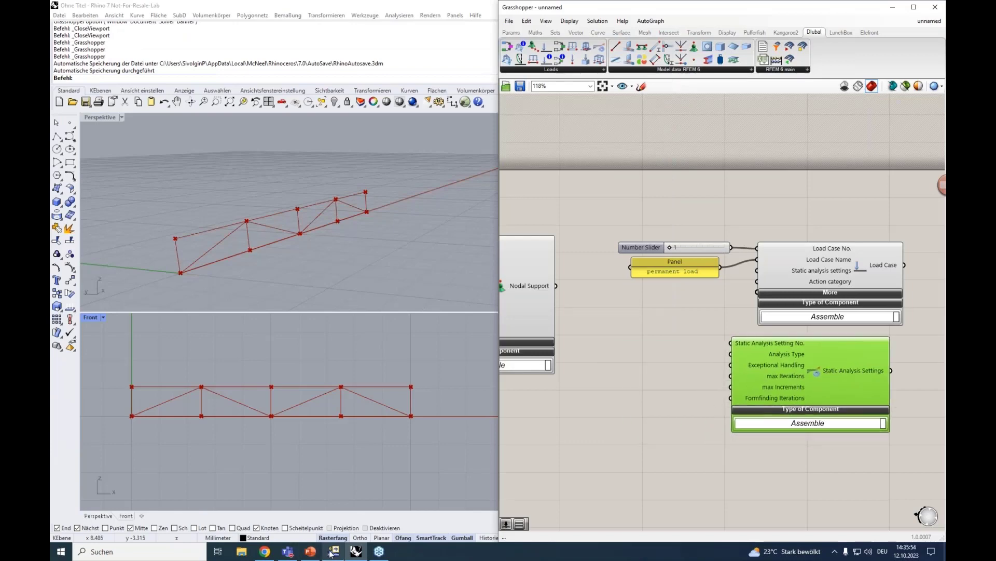
left_click(333, 551)
left_click(444, 170)
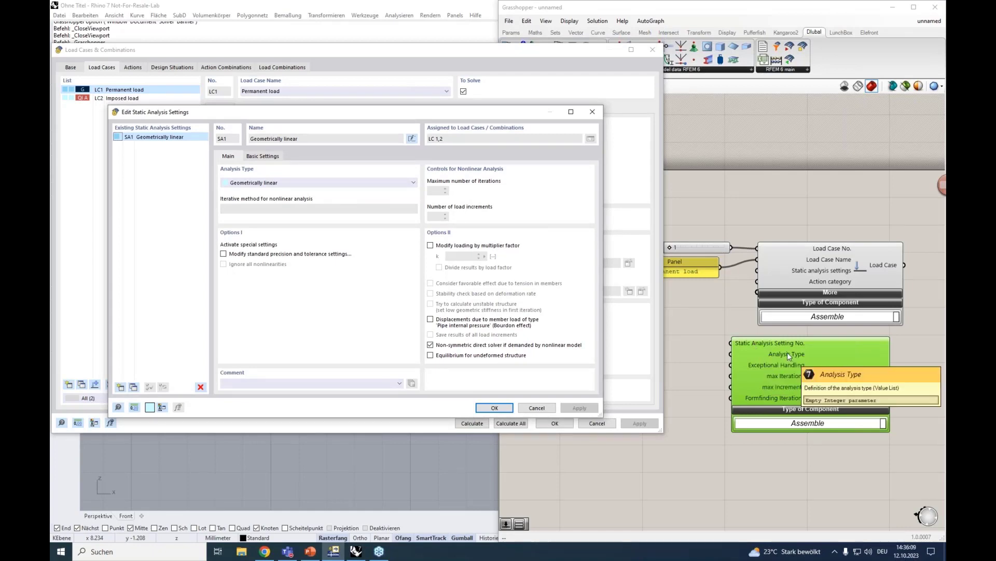
left_click(277, 184)
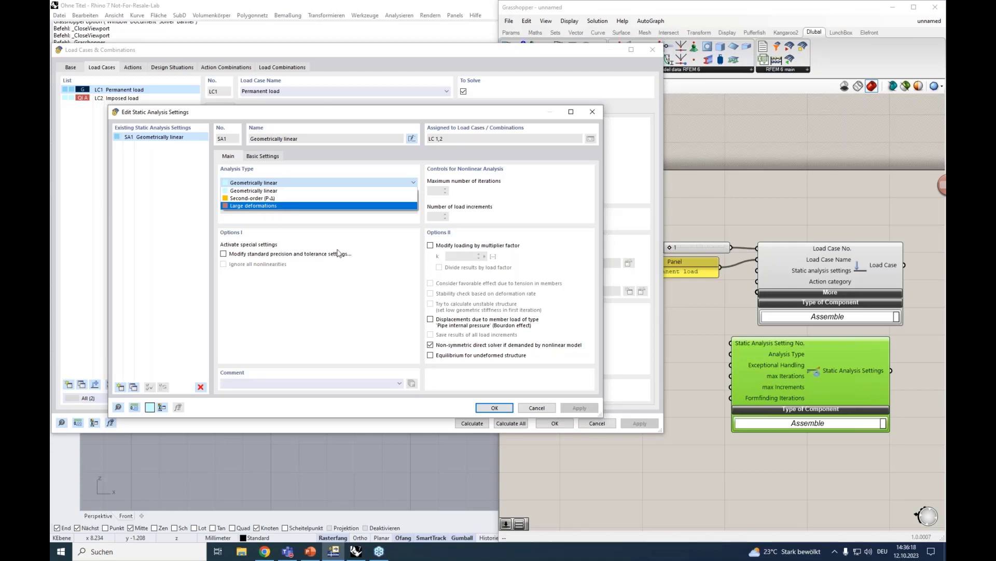
mouse_move(781, 366)
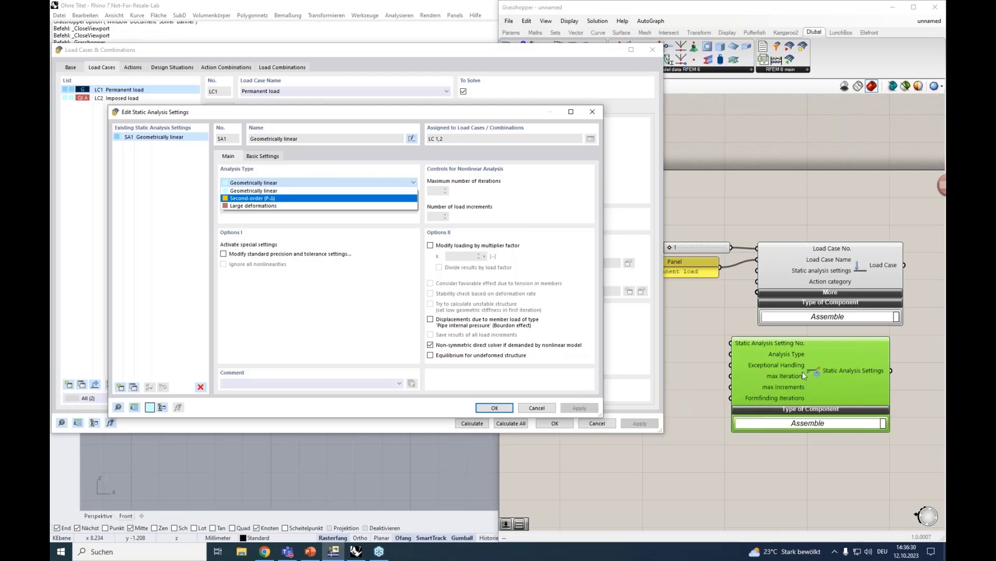
left_click(271, 157)
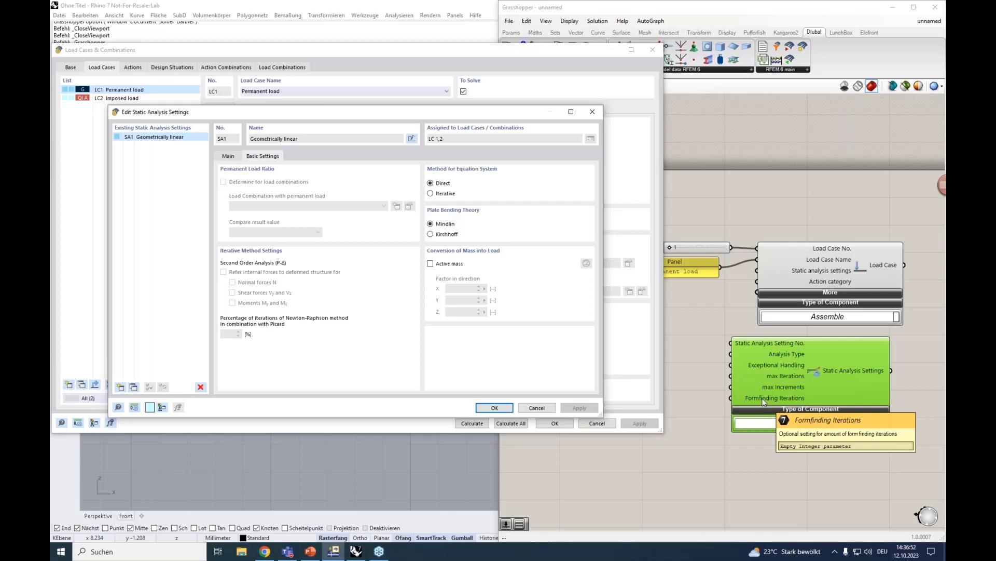
Rearrange the canvas with the Static Analysis Settings component lower left of the Load Case component, its slider and its panel
scroll(762, 401, "down", 4)
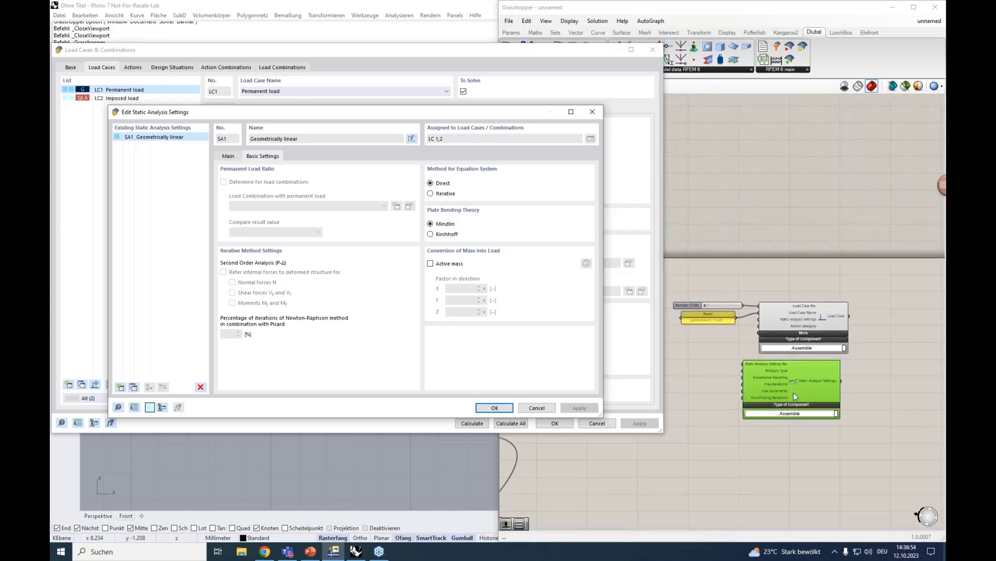
right_click_drag(709, 370, 723, 362)
left_click_drag(833, 356, 754, 359)
left_click_drag(890, 325, 718, 299)
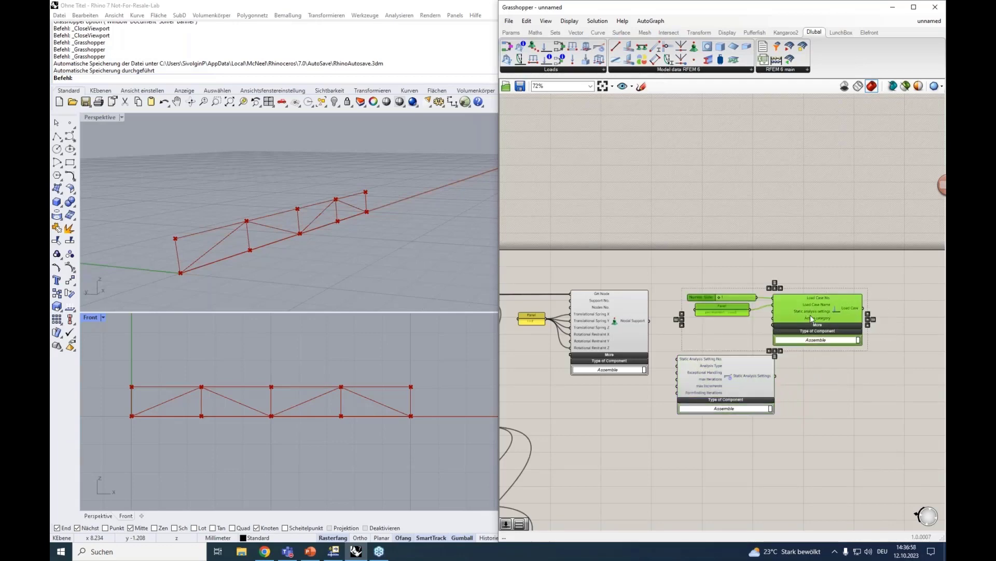
left_click_drag(811, 314, 885, 320)
right_click_drag(845, 397, 781, 394)
left_click_drag(672, 377, 730, 366)
Add a number slider with value 1 and connect it to the Static Analysis Setting No. input
scroll(636, 337, "up", 3)
double_click(639, 342)
type("1")
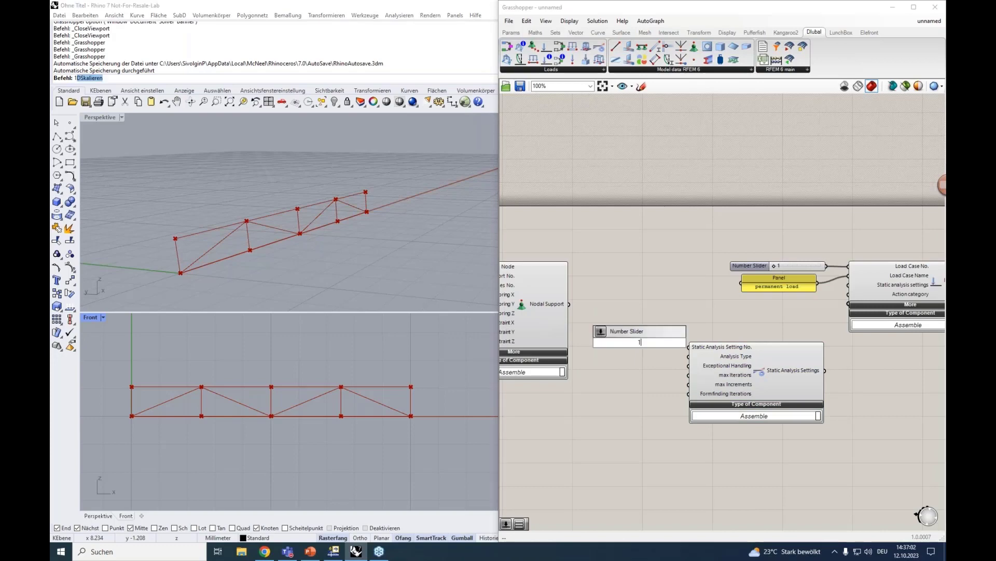
key("Return")
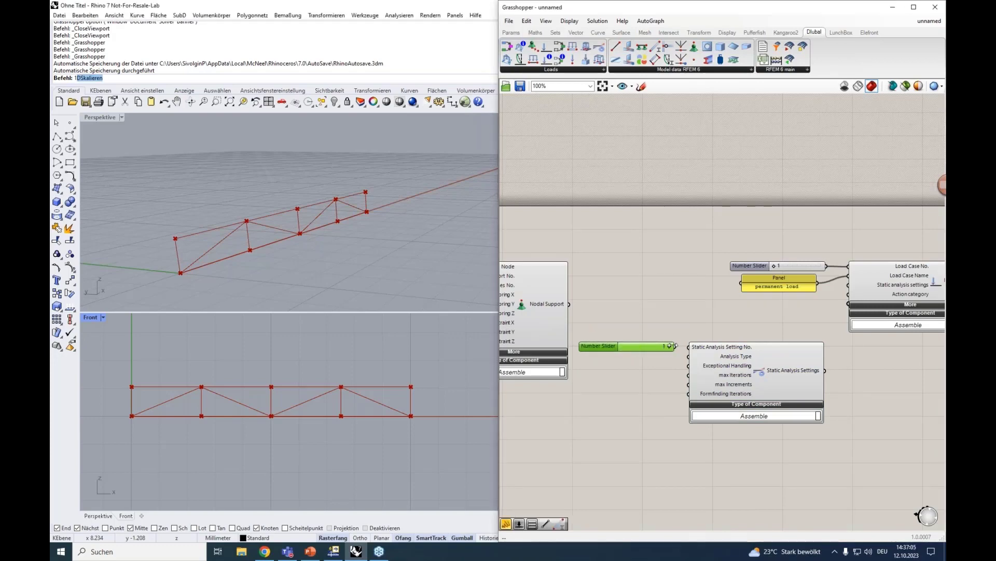
left_click_drag(673, 346, 690, 347)
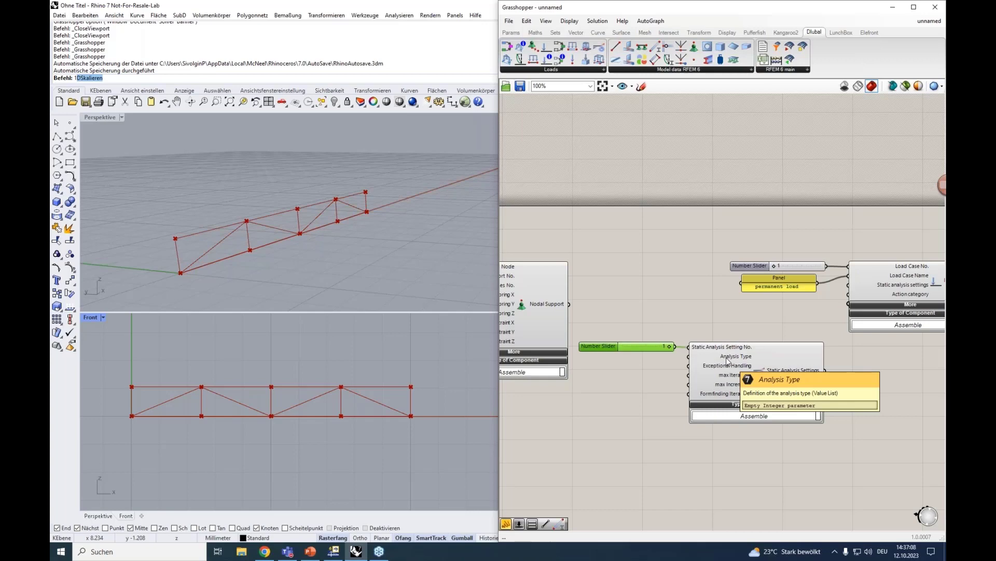
Add a Value List, connect it to the Analysis Type input, and choose GEOMETRICALLY_LINEAR
double_click(626, 364)
type("va")
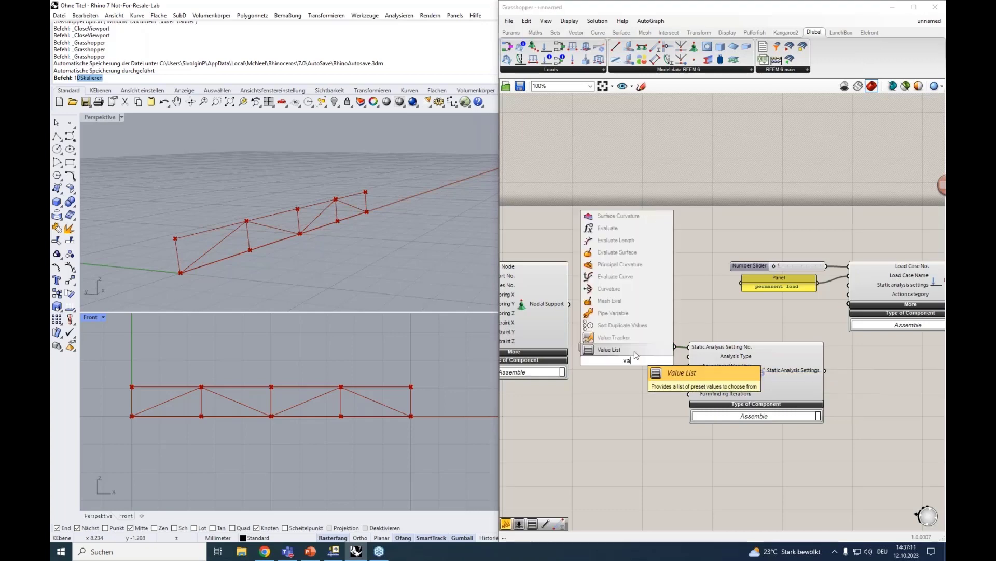
left_click(634, 350)
left_click_drag(654, 364, 689, 356)
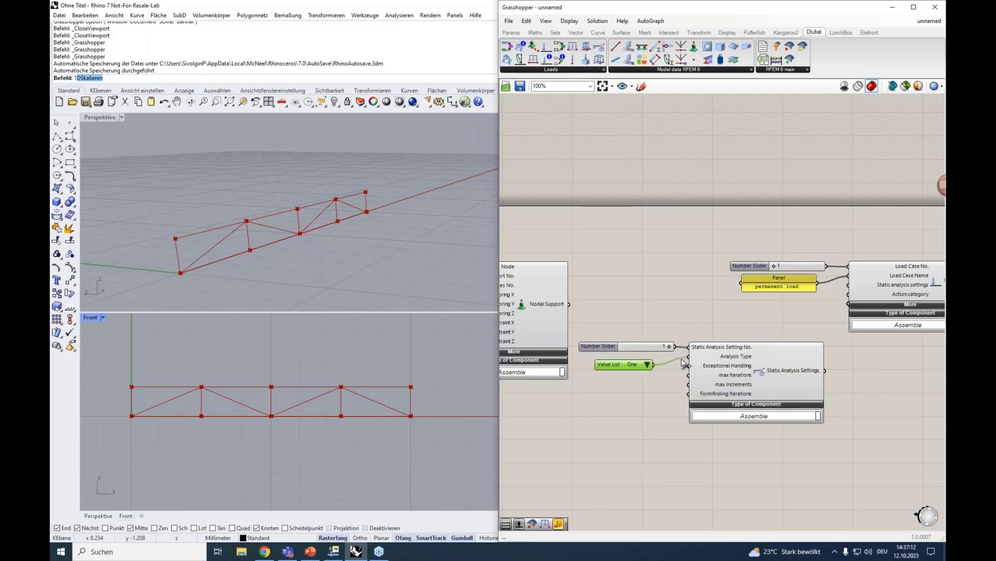
left_click(678, 360)
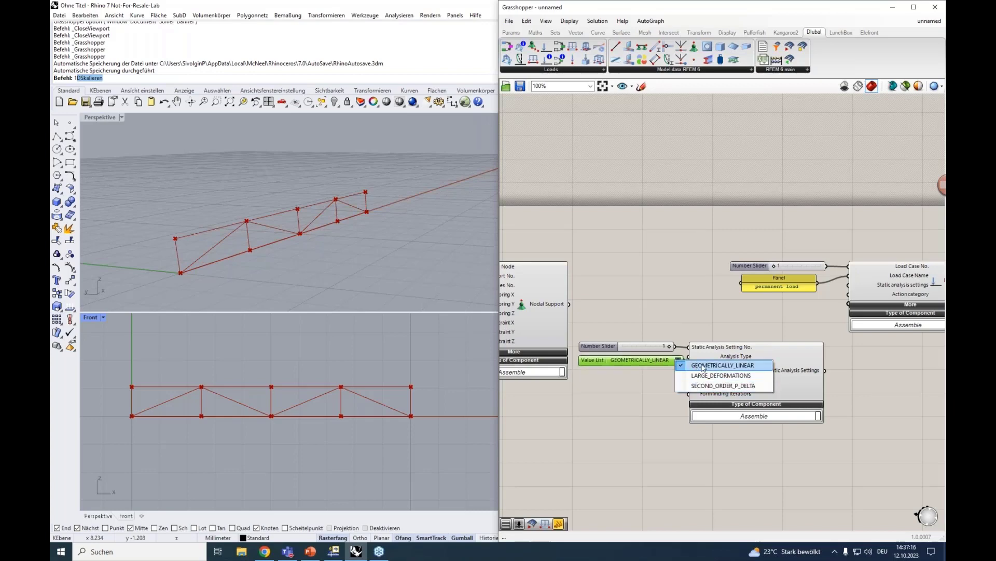
left_click(700, 366)
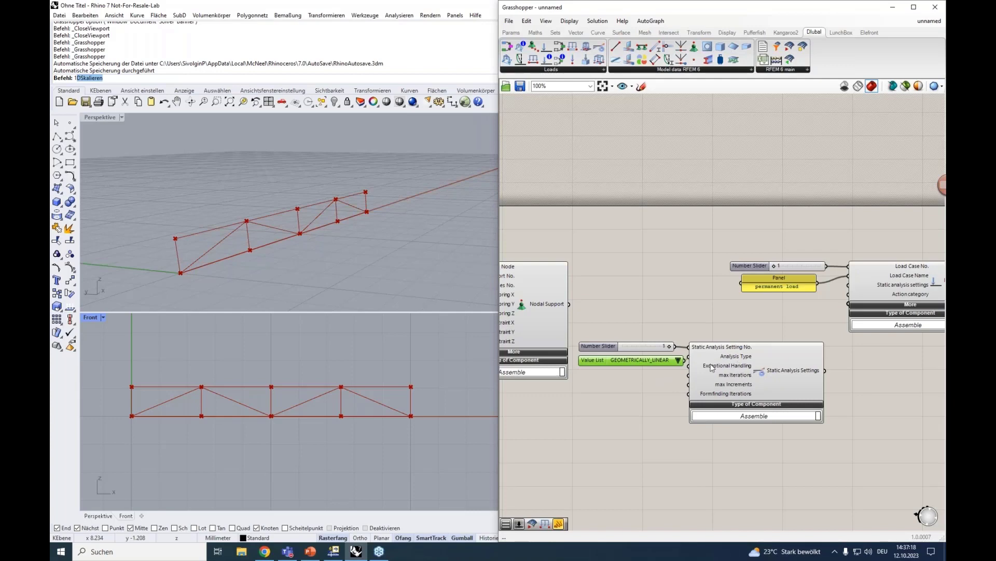
Connect the Static Analysis Settings output to the Load Case's static analysis settings input and shift the Load Case, slider and panel right
right_click_drag(723, 312, 664, 308)
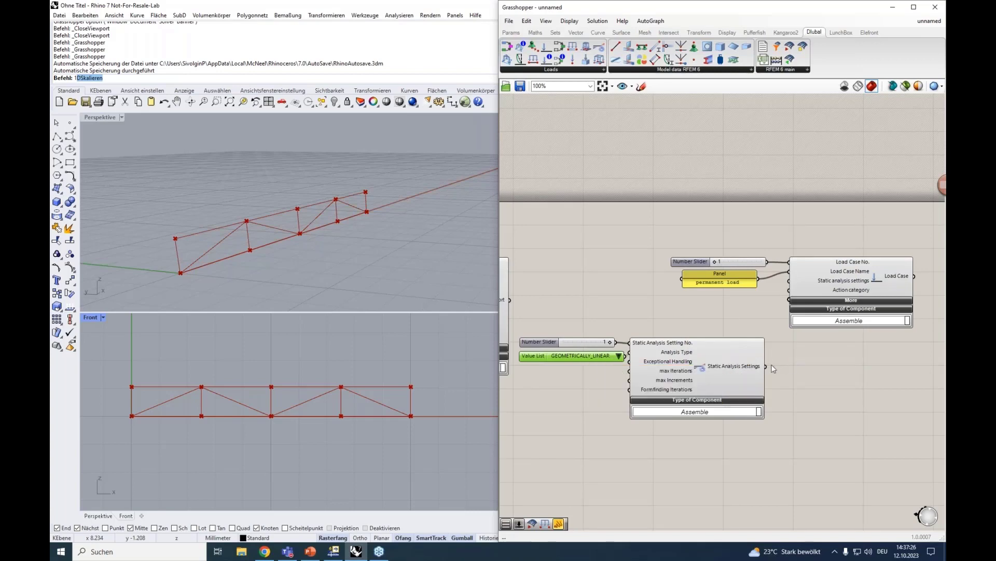
left_click_drag(766, 366, 790, 281)
right_click_drag(819, 343, 741, 345)
left_click_drag(890, 324, 636, 254)
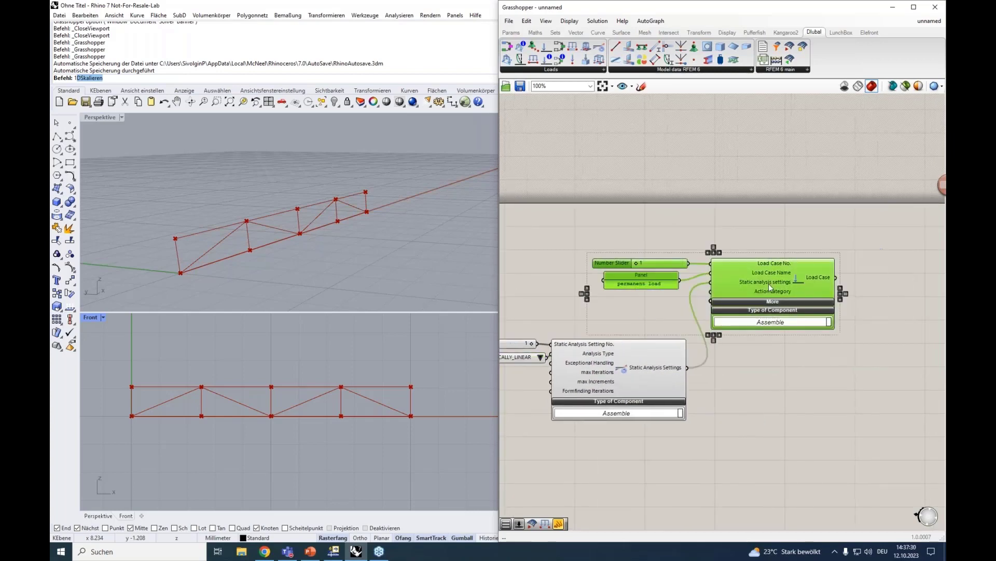
left_click_drag(768, 284, 849, 284)
right_click_drag(811, 370, 806, 369)
left_click(800, 382)
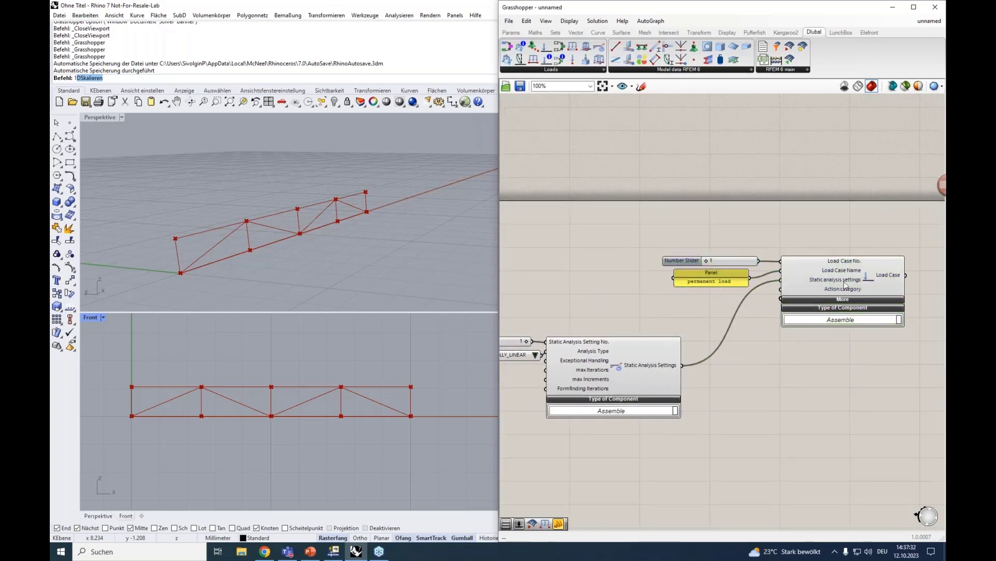
Place a Classification component for action category and design situation type below the Load Case and choose the EN 1990 standard group
mouse_move(838, 292)
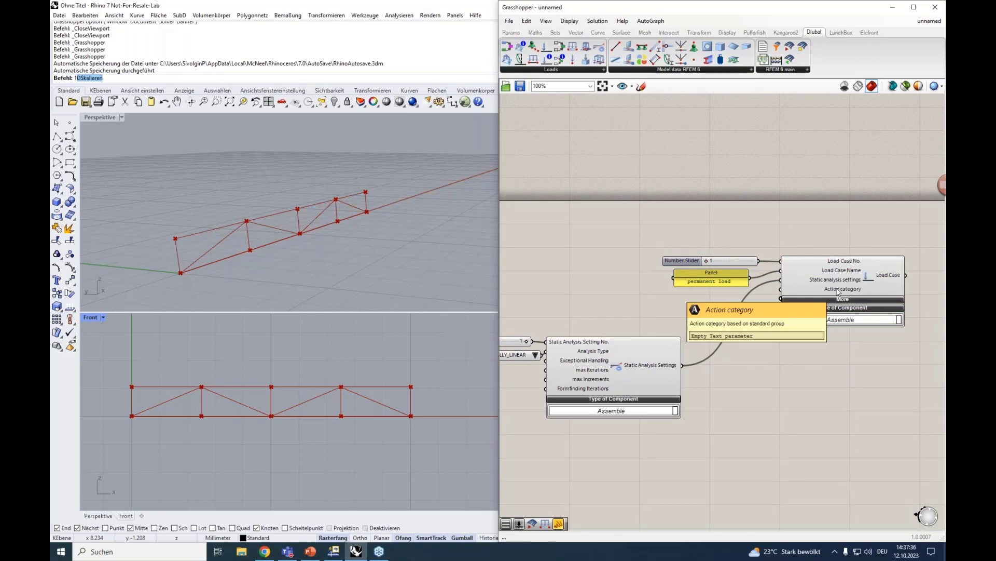
left_click(562, 70)
left_click(638, 128)
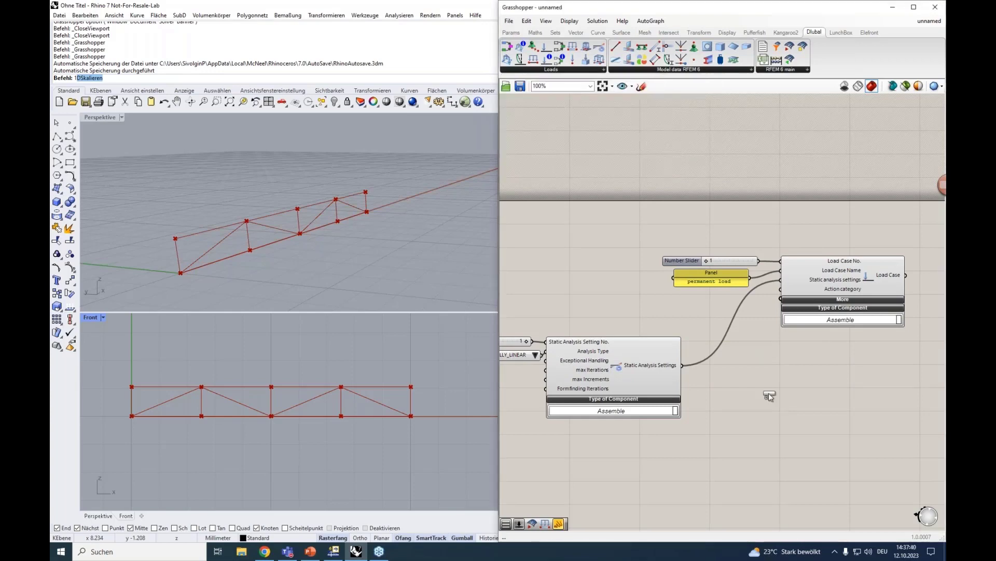
left_click(771, 400)
right_click_drag(771, 354, 744, 316)
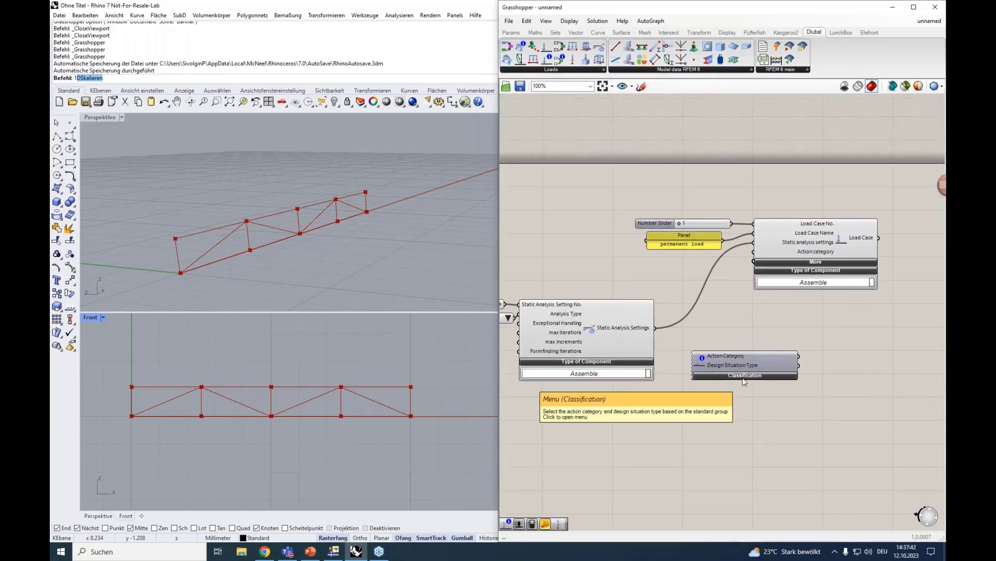
left_click(737, 375)
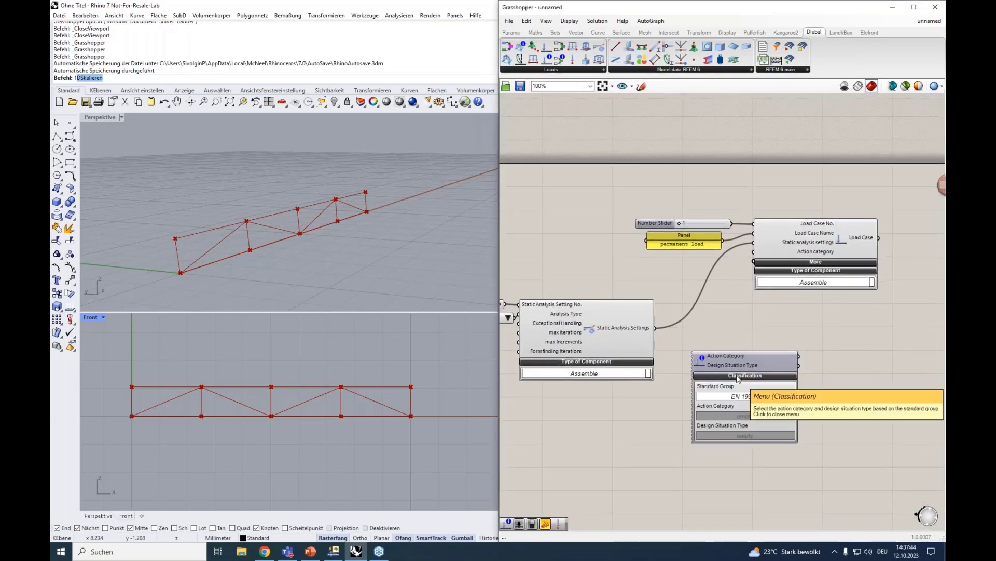
scroll(738, 397, "up", 2)
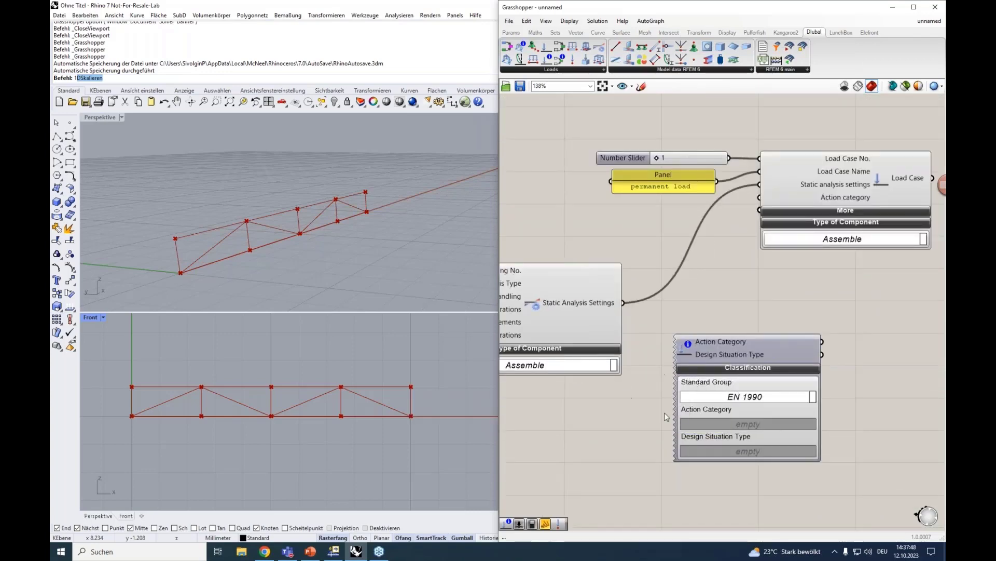
left_click(733, 398)
left_click(740, 400)
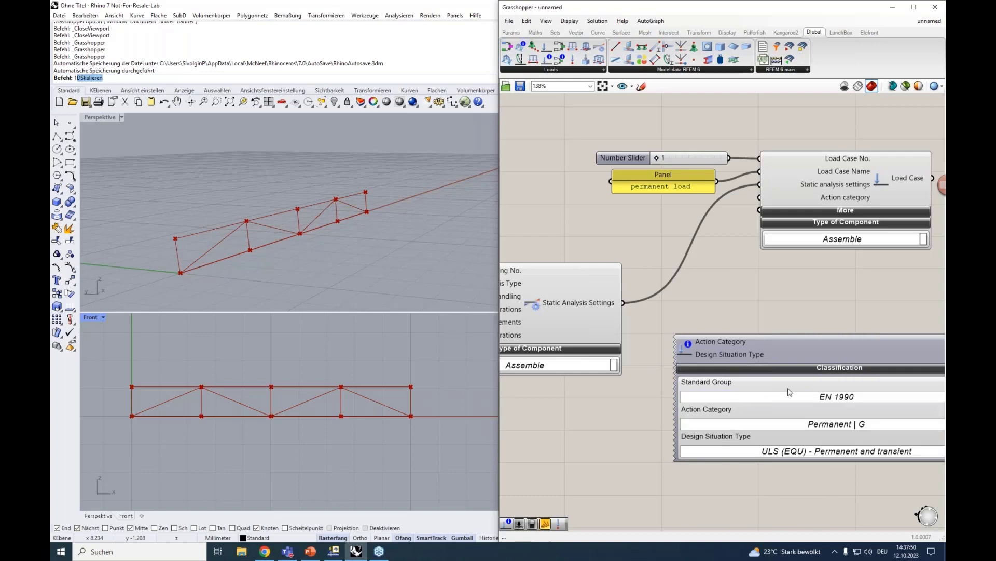
Move the Classification component up and left and choose Permanent | G as its action category
left_click_drag(786, 348, 746, 338)
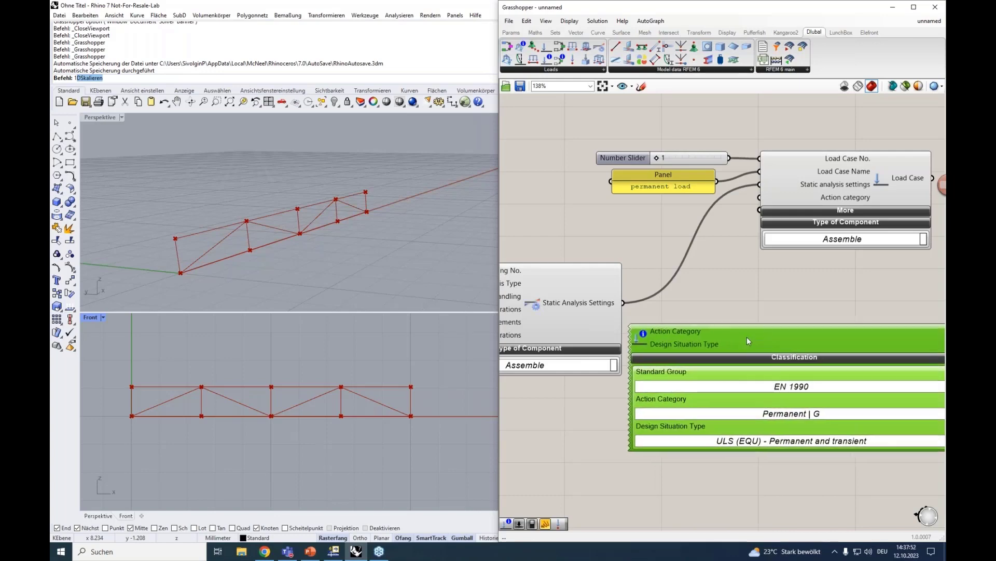
right_click_drag(750, 308, 752, 285)
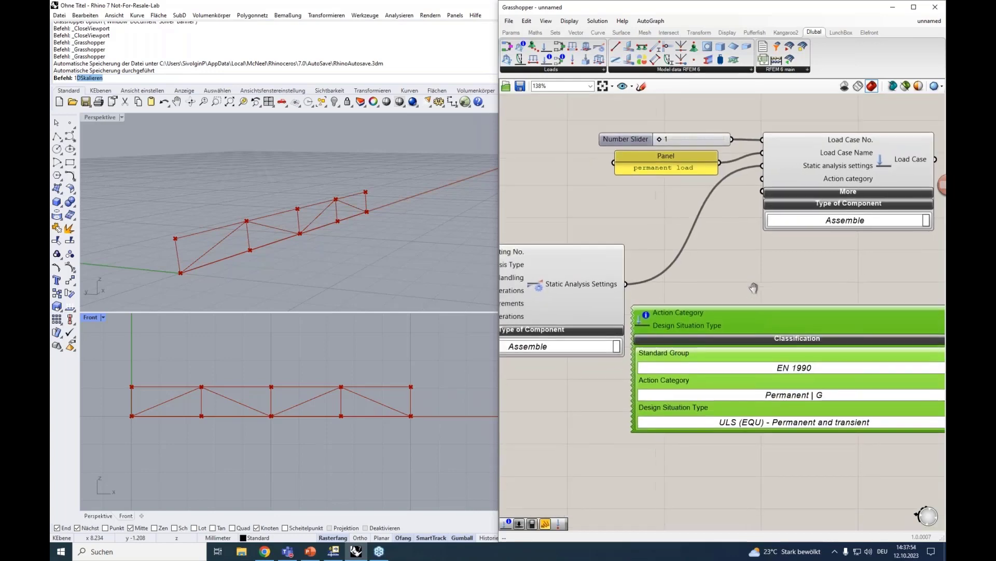
scroll(752, 291, "down", 2)
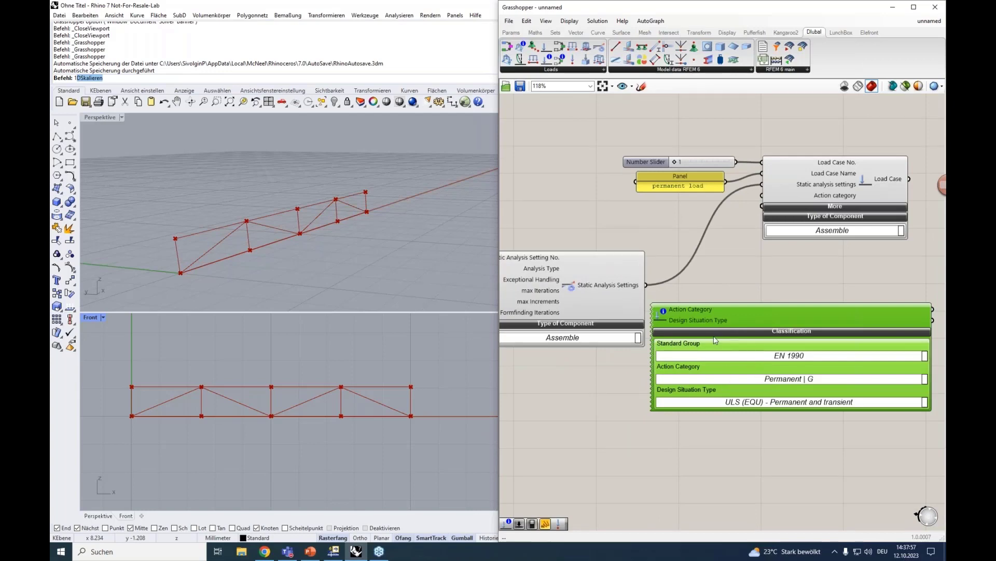
left_click(761, 379)
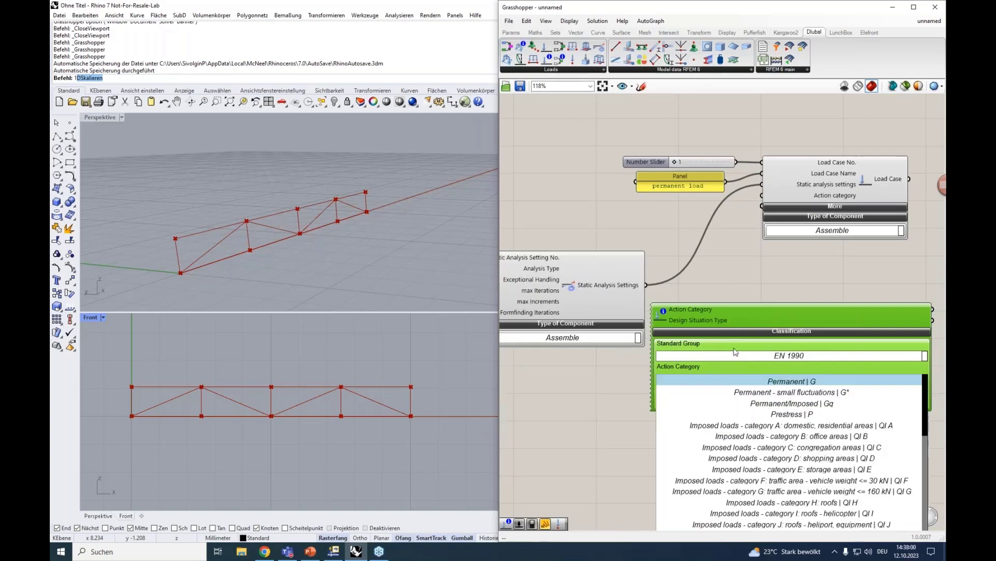
left_click(770, 381)
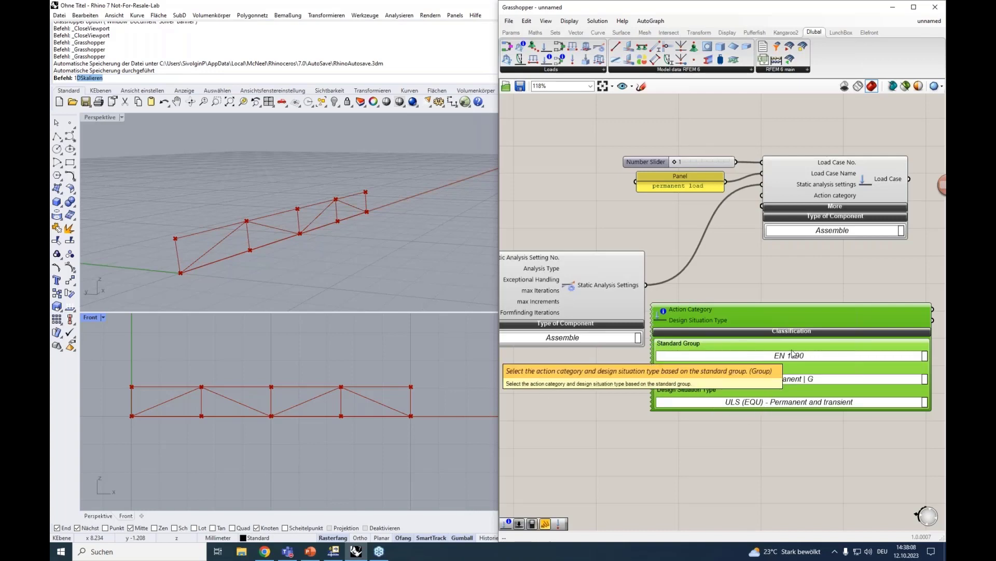
Switch to RFEM, close its load case dialogs, and check the standard group for load case classification in the model's base data
left_click(334, 551)
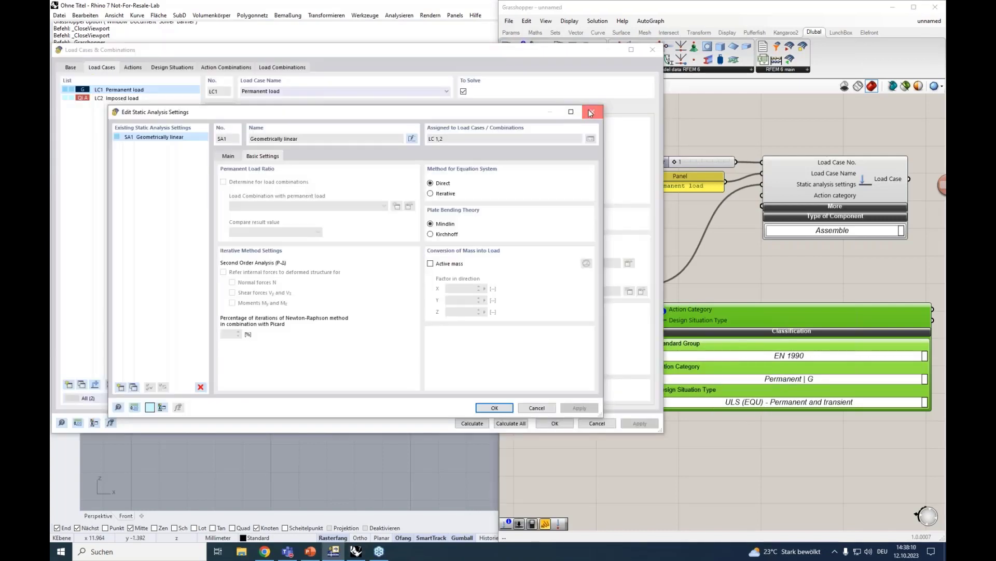
left_click(591, 112)
left_click(652, 49)
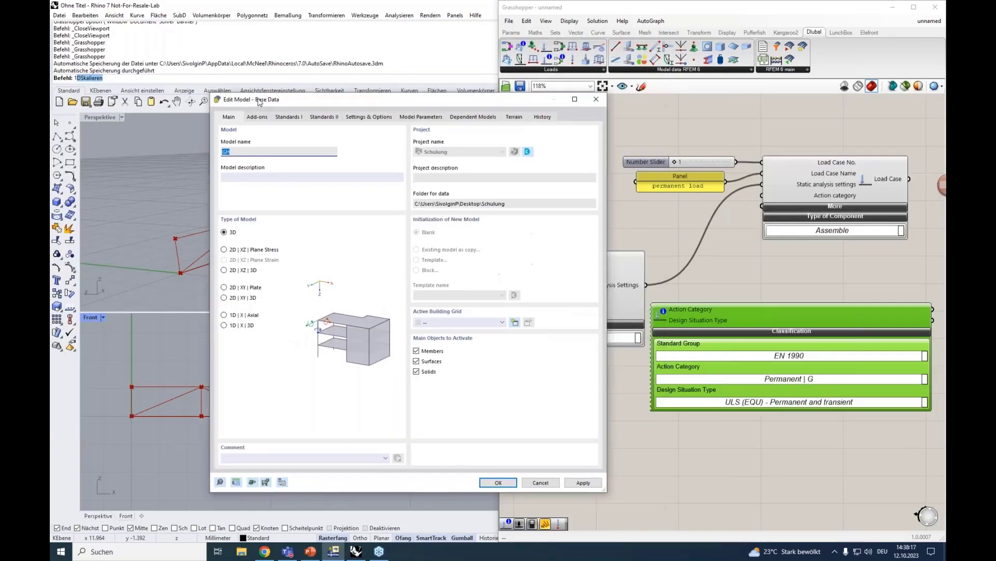
left_click(300, 118)
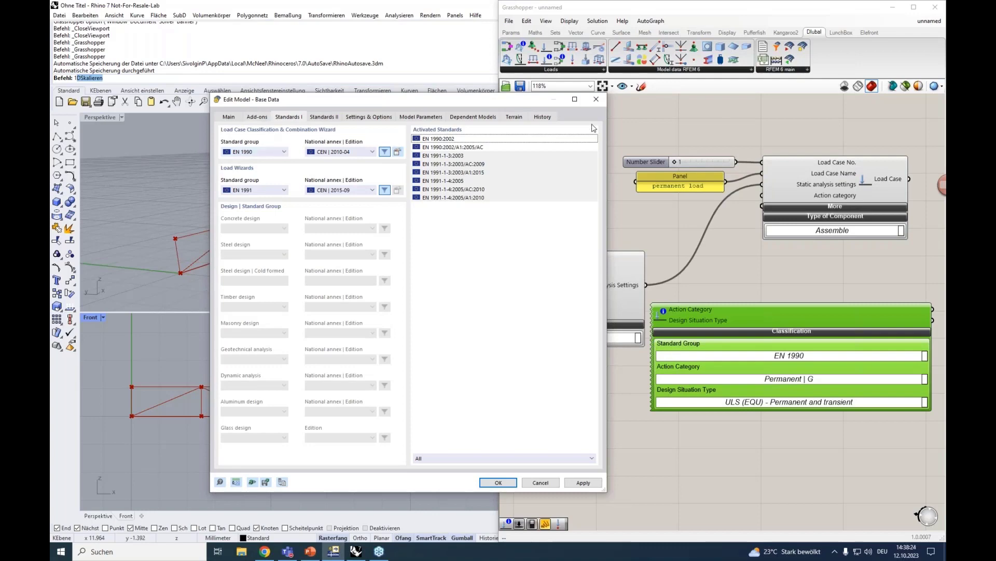
left_click(594, 104)
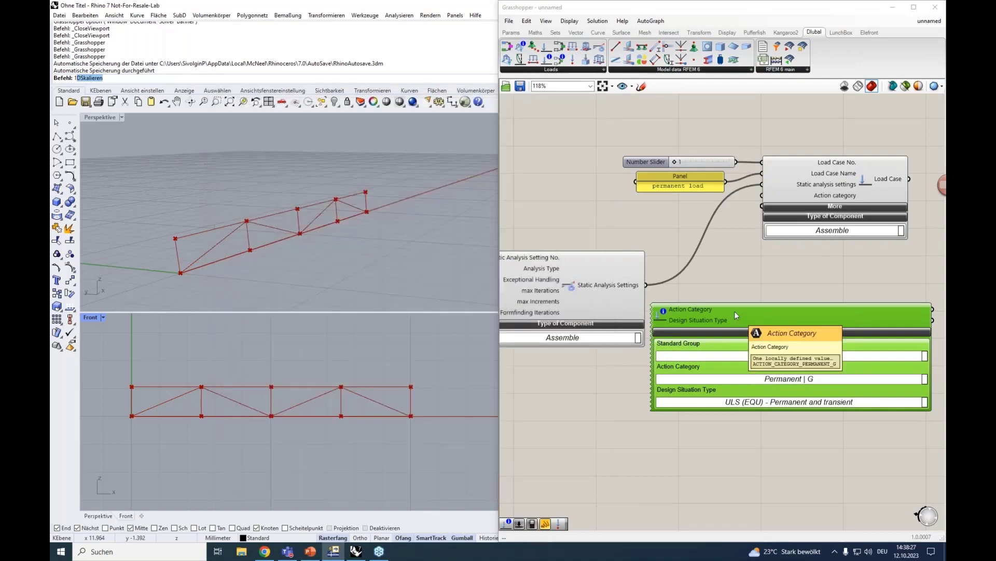
Collapse the Classification component beside the Load Case and connect its Action Category output to the Load Case's action category input
left_click_drag(748, 322, 571, 220)
left_click(662, 371)
scroll(768, 291, "down", 2)
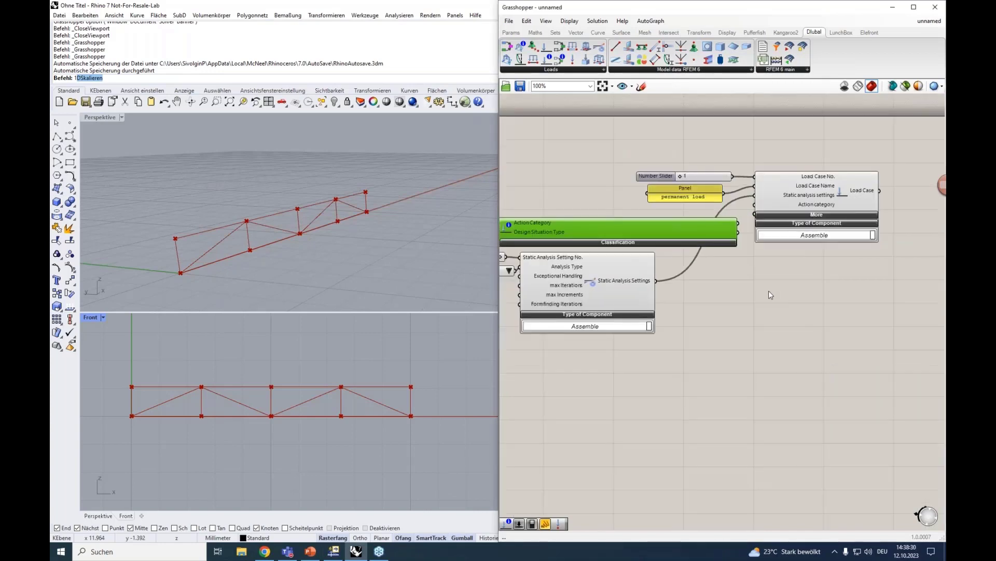
left_click_drag(834, 230, 854, 229)
left_click_drag(786, 233, 821, 215)
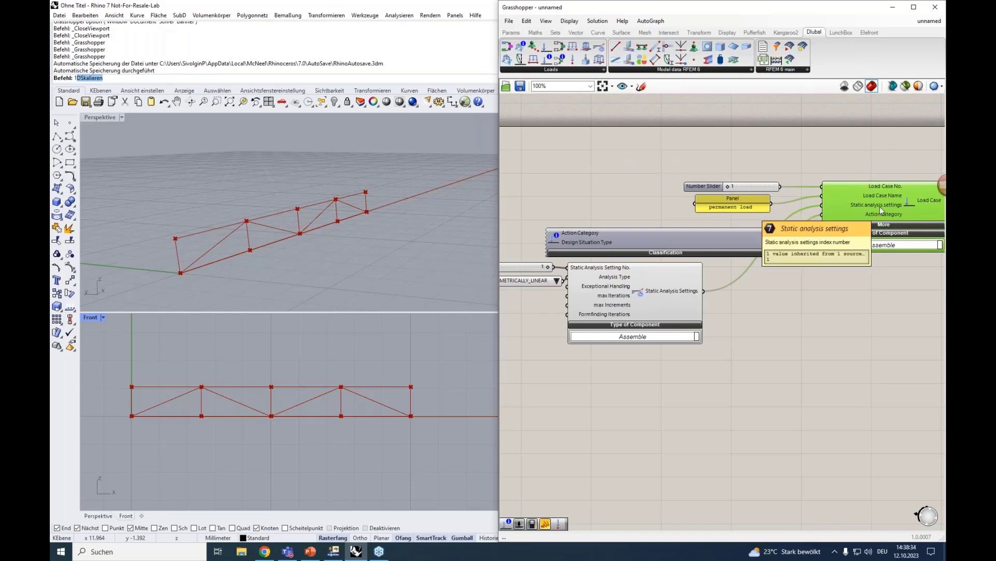
left_click(727, 241)
Examine the Load Case's additional inputs, including the self-weight factors in directions X, Y and Z, and collapse them again
scroll(882, 228, "up", 2)
left_click(782, 194)
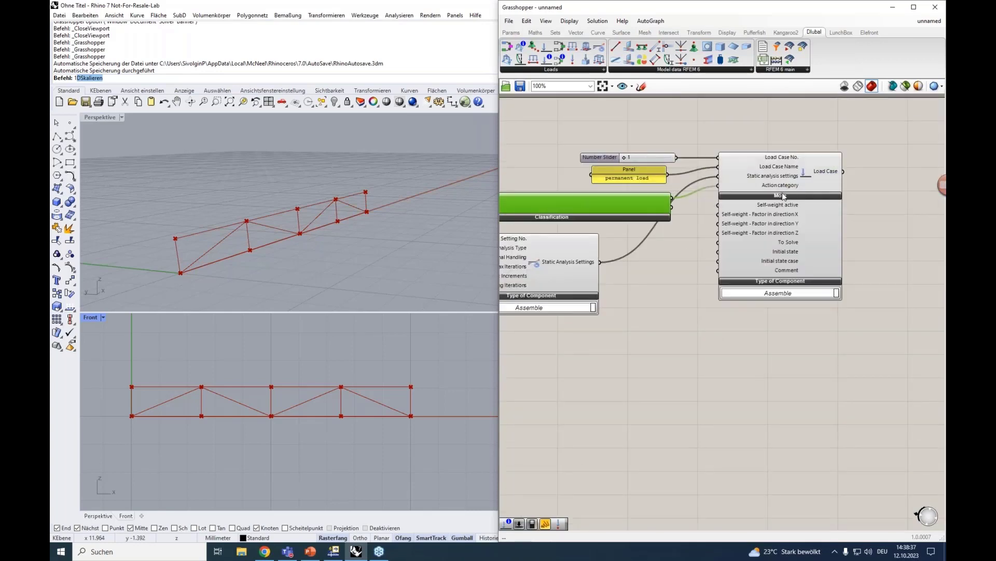
scroll(807, 127, "up", 2)
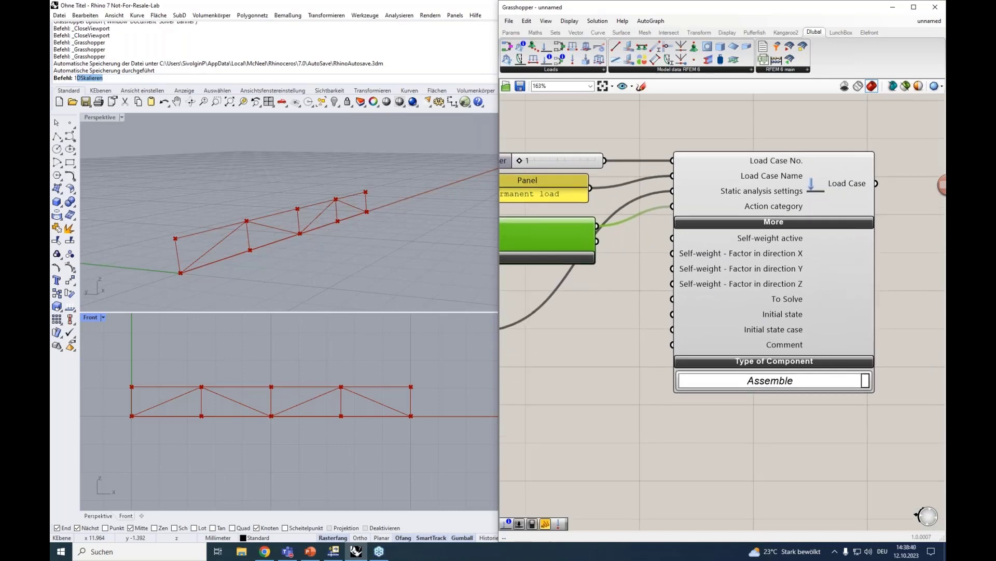
mouse_move(758, 242)
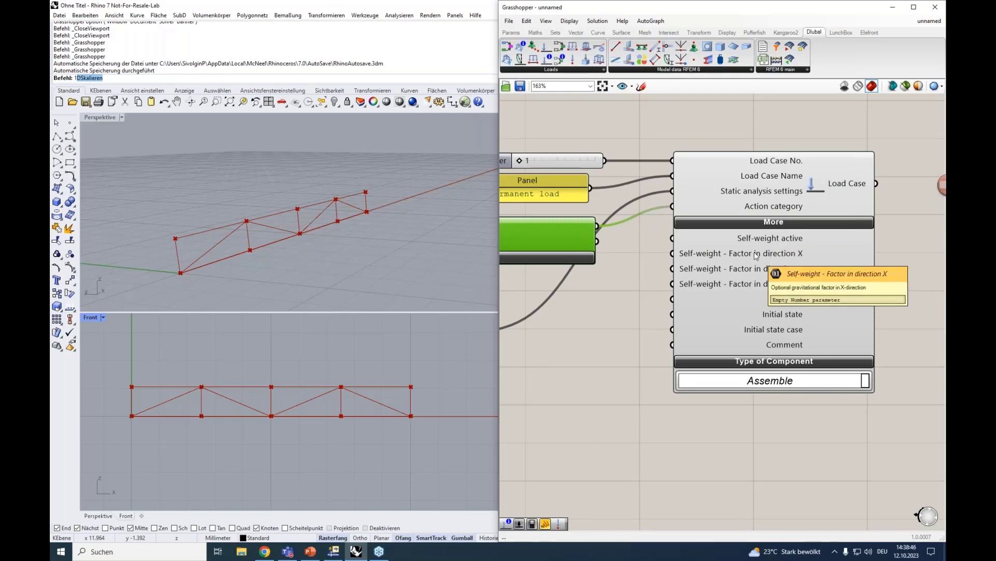
mouse_move(760, 273)
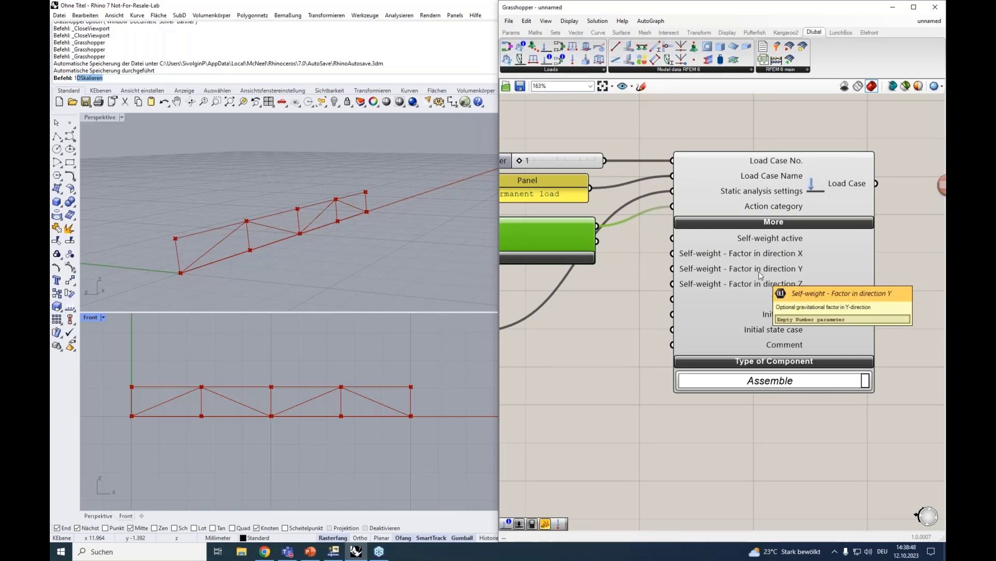
mouse_move(691, 371)
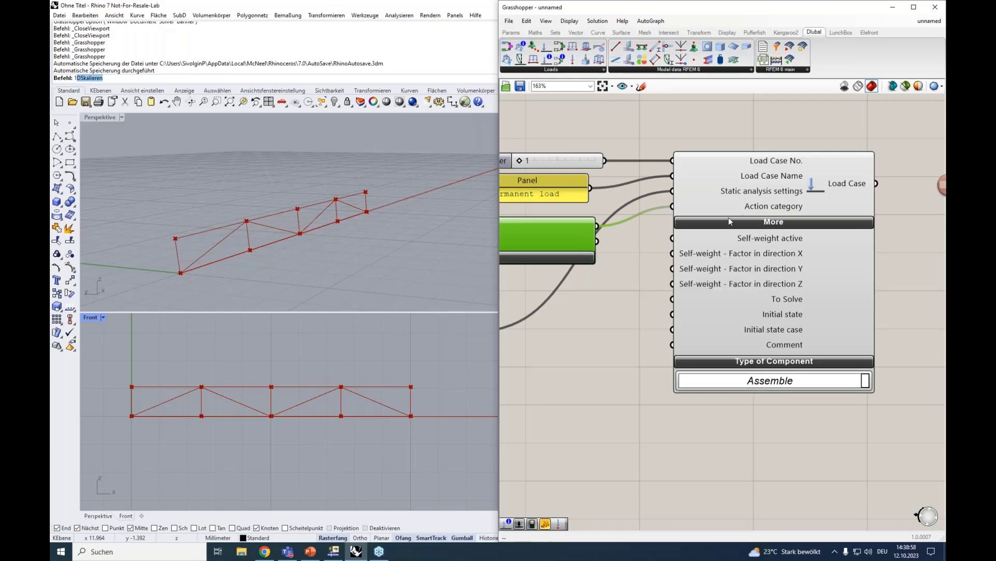
left_click(757, 227)
scroll(757, 231, "down", 4)
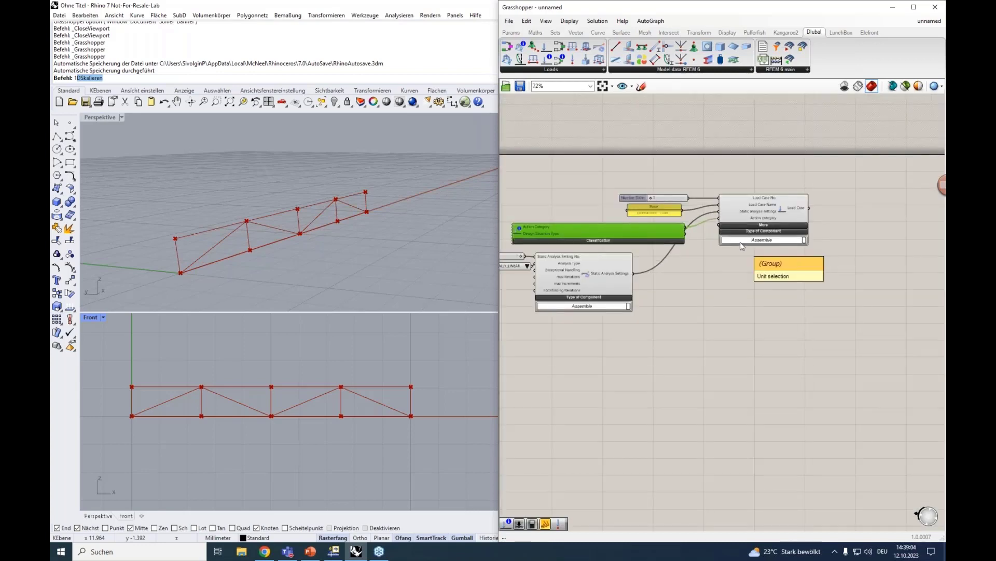
Duplicate the permanent Load Case with its slider, panel and Classification component below the originals
left_click_drag(808, 248, 681, 187)
left_click_drag(735, 213, 783, 326)
left_click(778, 216, "alt")
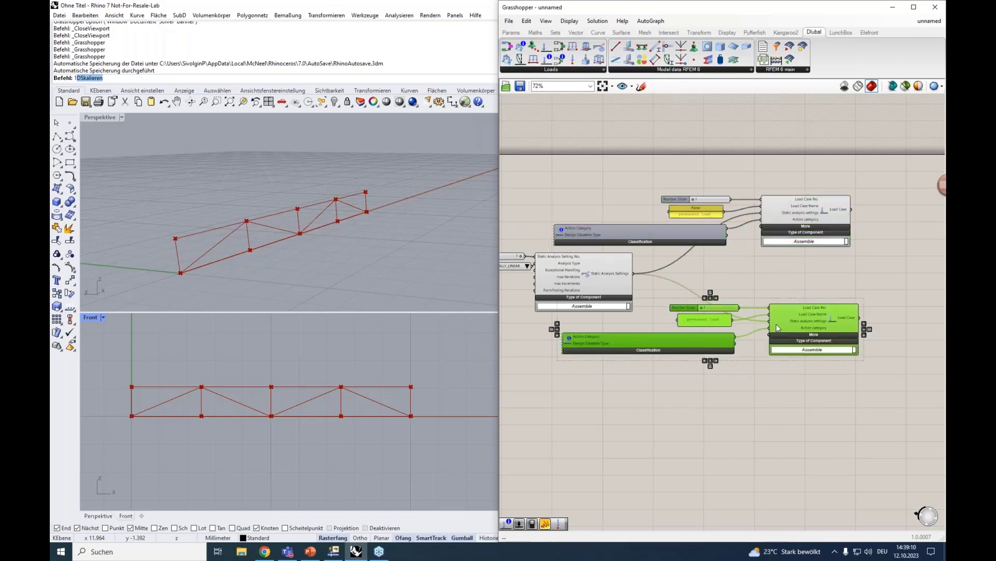
Set the duplicated load case's number to 2 and its name panel to "imposed load"
scroll(772, 323, "up", 1)
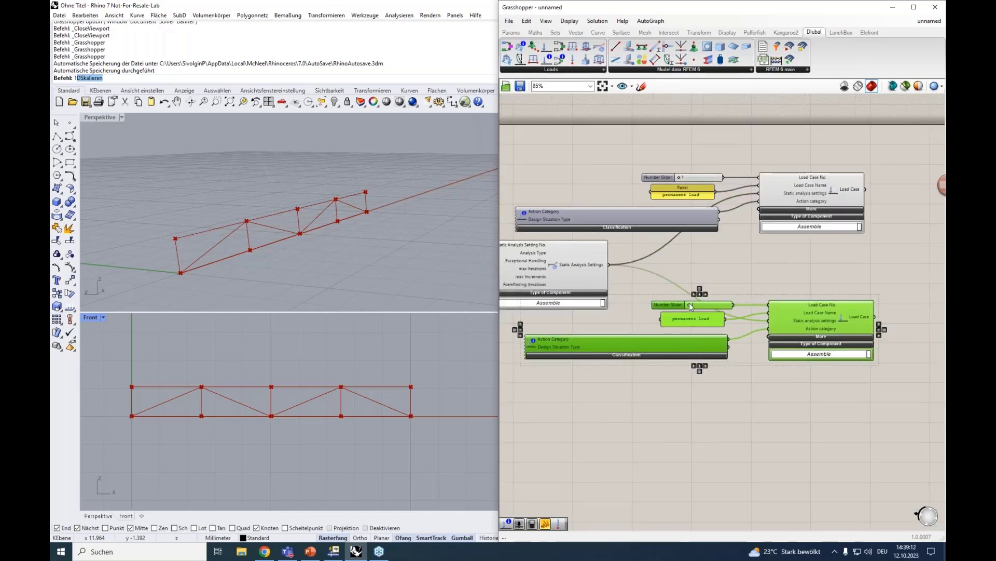
left_click_drag(689, 305, 723, 306)
double_click(707, 320)
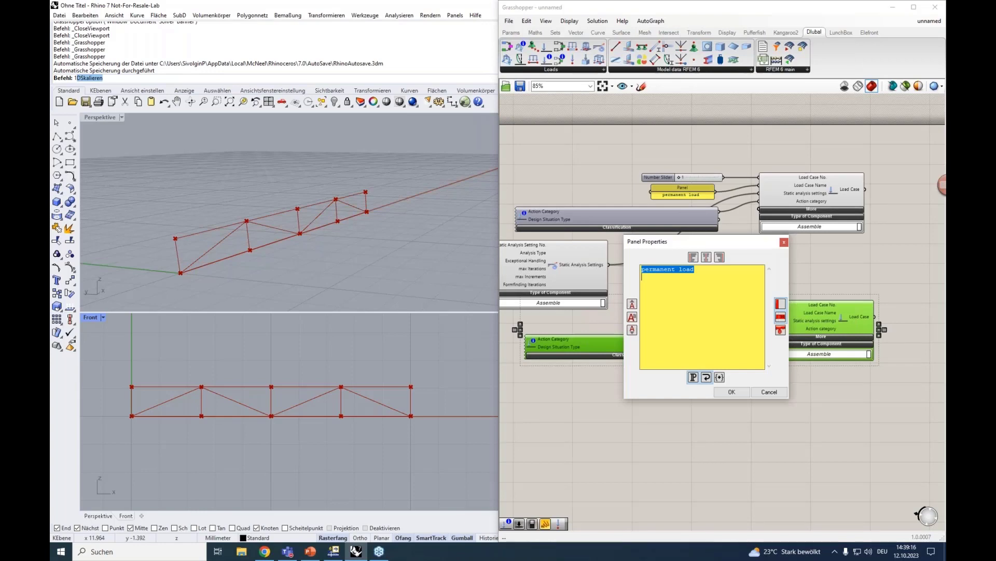
type("imposed load")
left_click(725, 391)
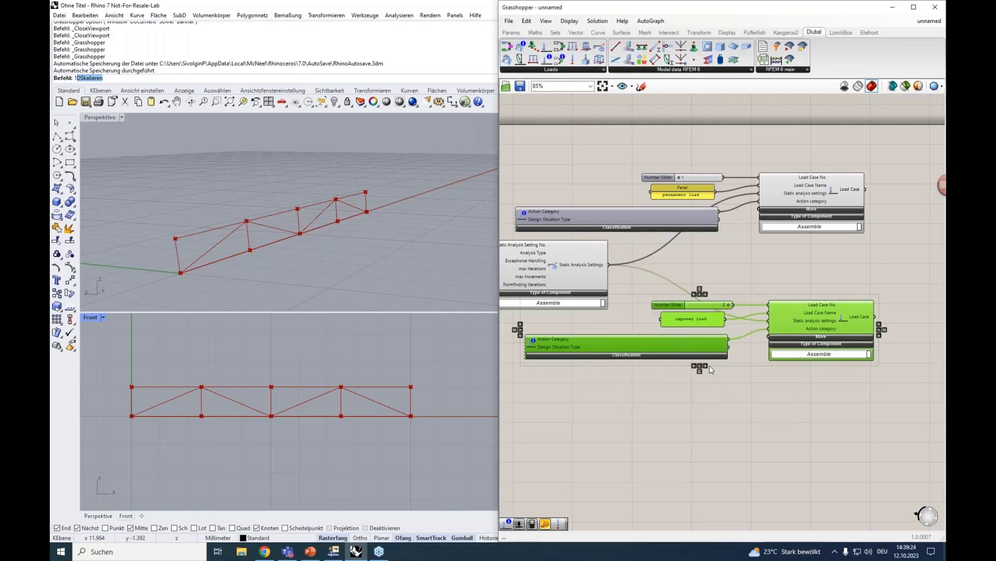
Set the duplicated Classification's action category to "Imposed loads - category A: domestic, residential areas | QI A" and collapse the component
left_click(688, 355)
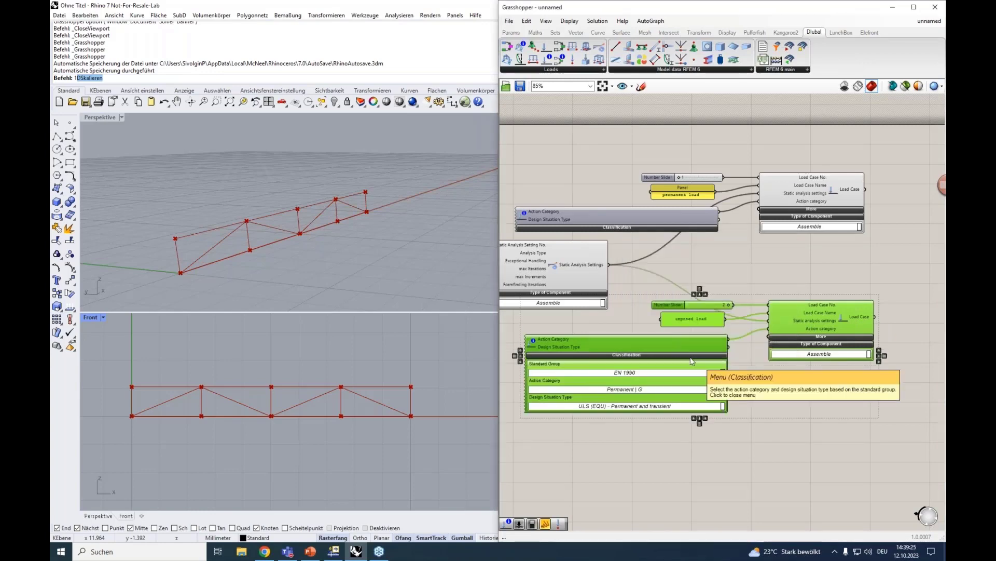
left_click(604, 390)
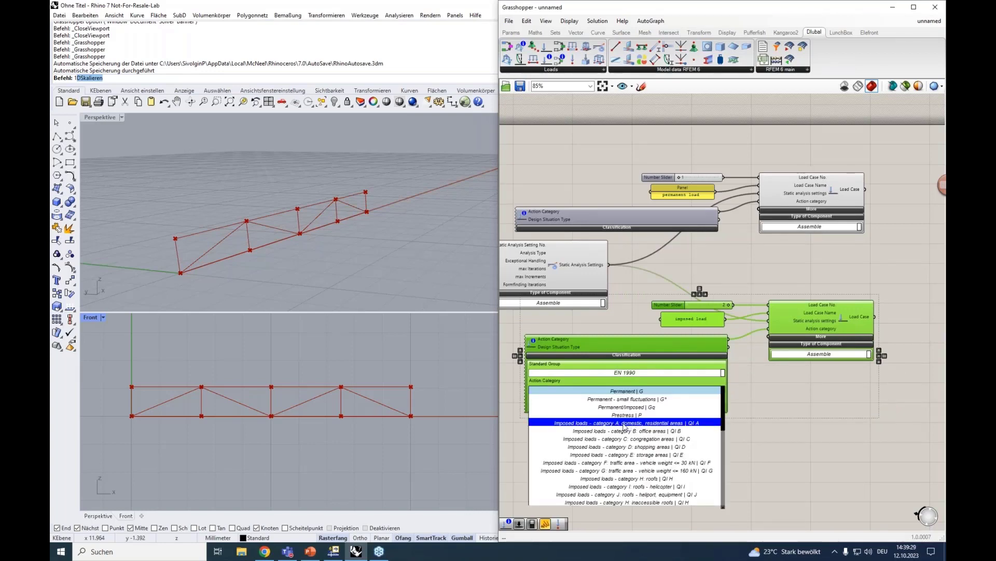
left_click(579, 423)
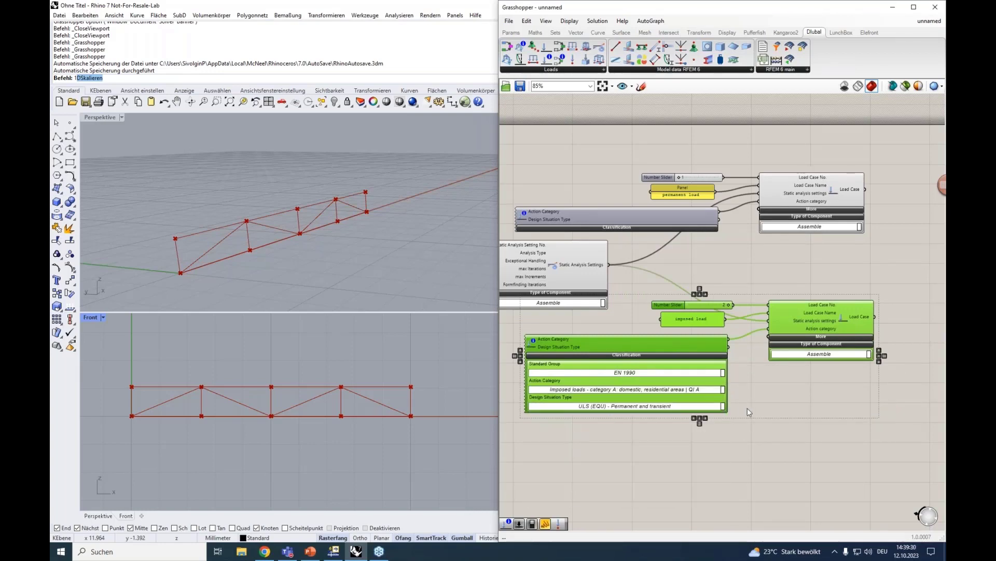
left_click(680, 357)
left_click(822, 394)
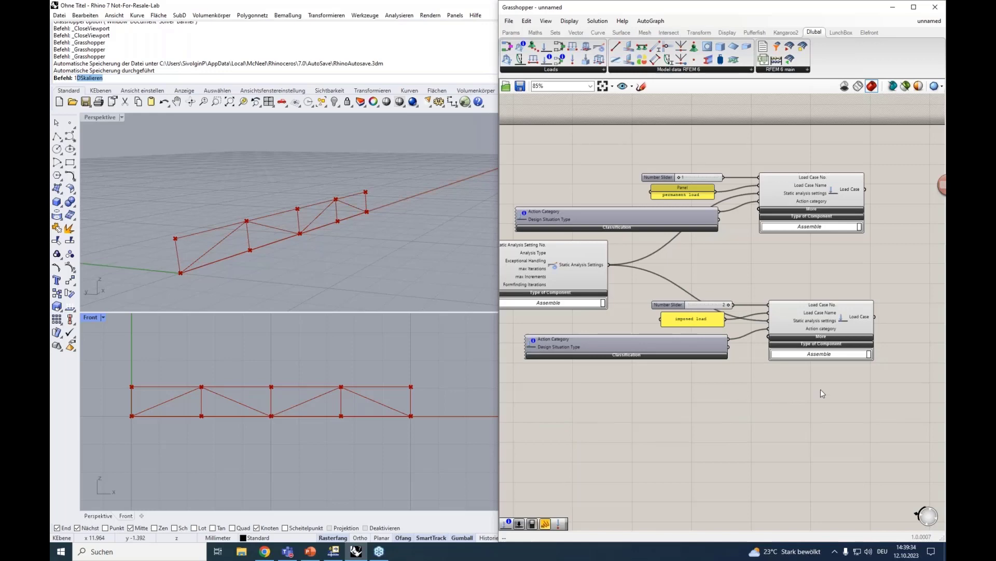
Align the imposed load case components directly beneath the permanent load case group
scroll(820, 393, "down", 3)
left_click_drag(857, 392, 593, 298)
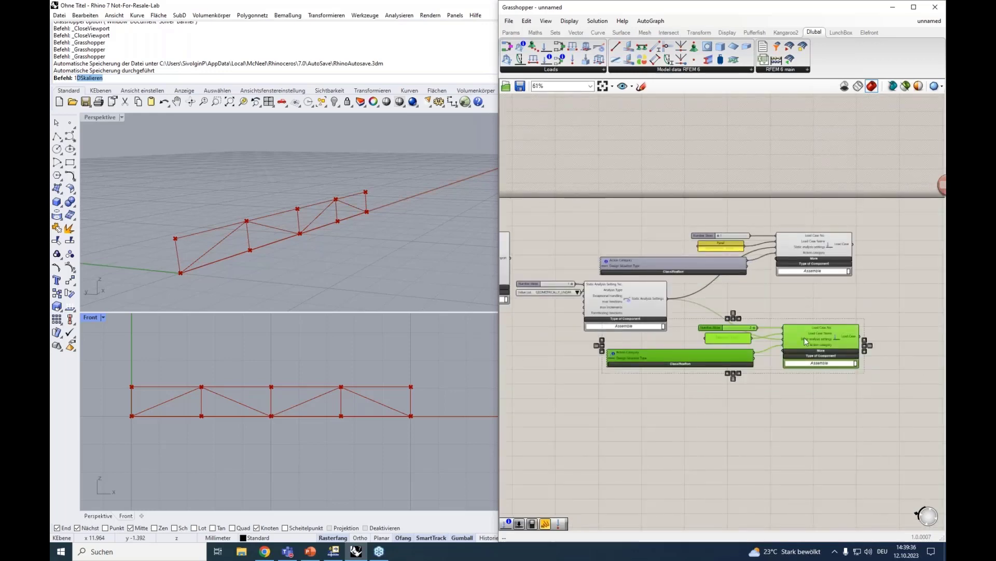
left_click_drag(805, 338, 801, 326)
scroll(863, 288, "up", 4)
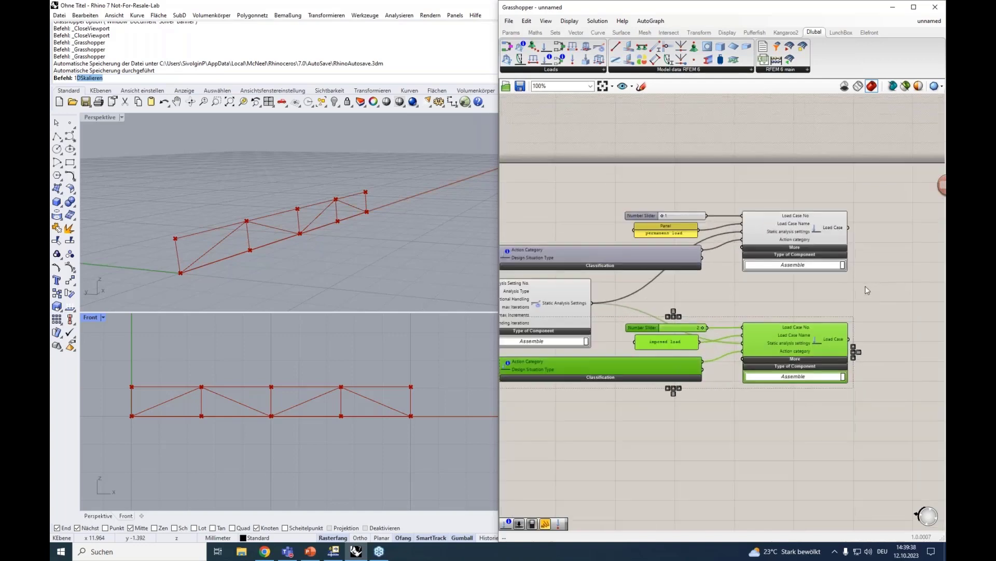
right_click_drag(868, 289, 791, 297)
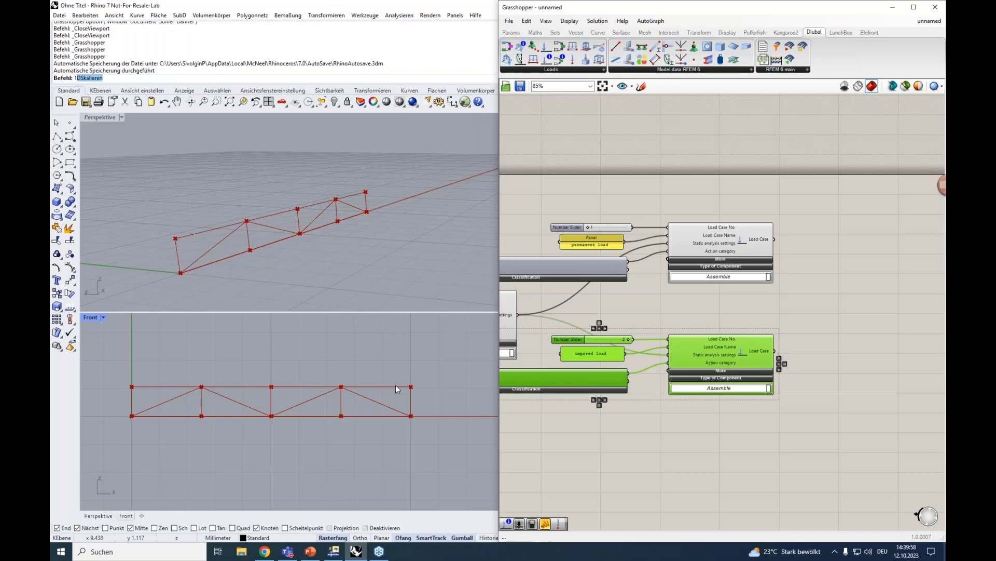
Add a Nodal Load component to the canvas beside the two Load Case components
left_click(699, 69)
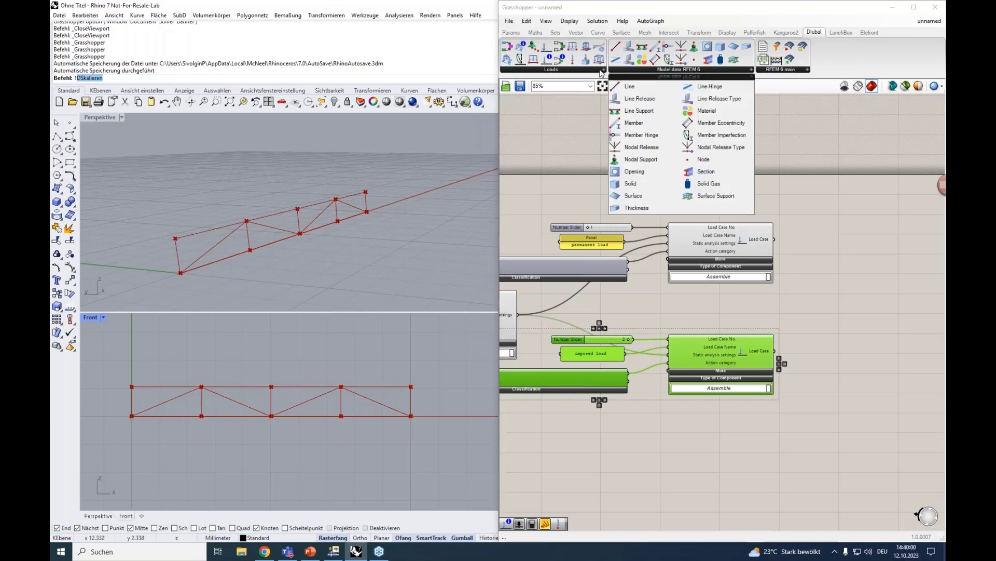
left_click(602, 70)
left_click(649, 145)
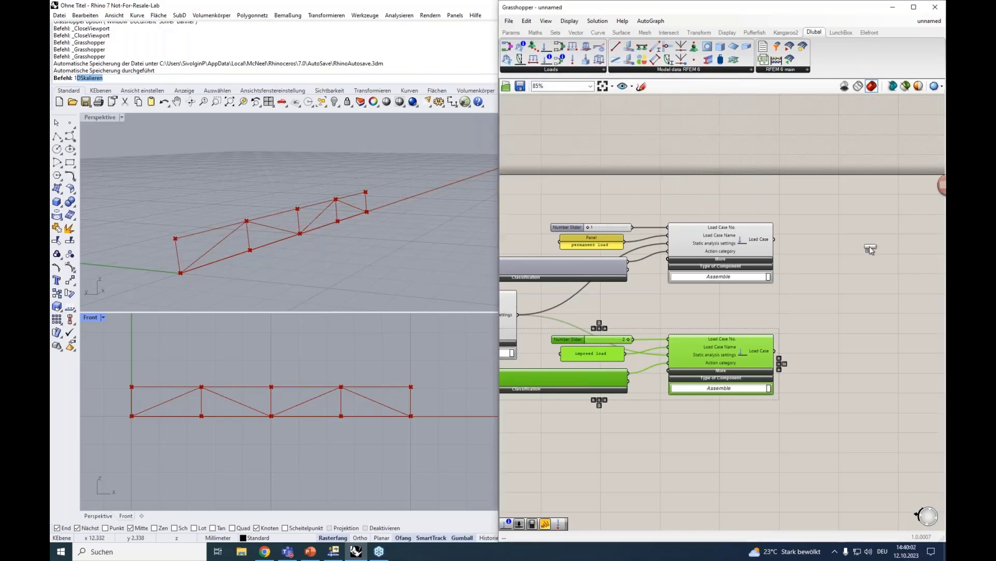
left_click(869, 246)
right_click_drag(784, 191, 619, 198)
left_click_drag(690, 230, 740, 245)
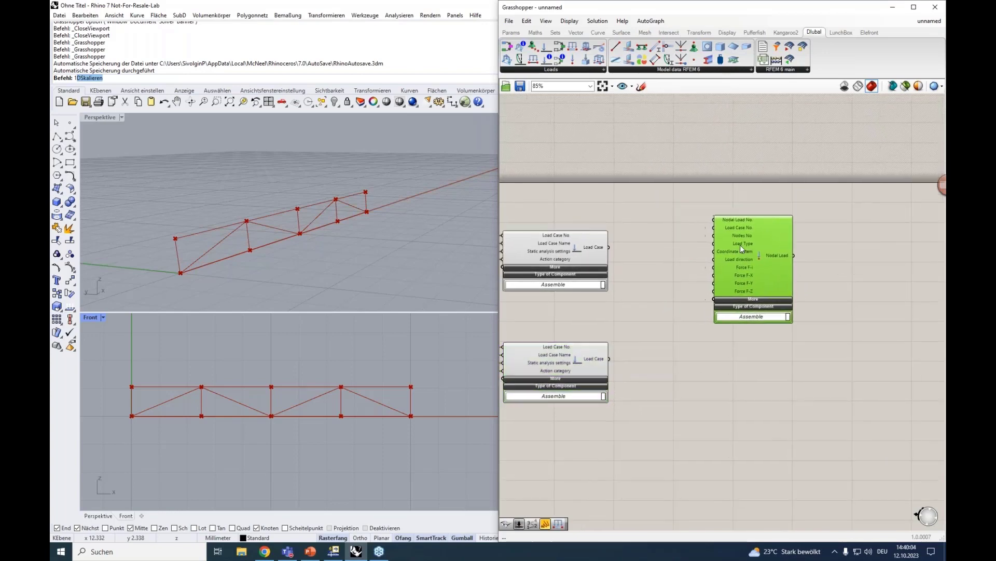
Connect the permanent Load Case output to the Nodal Load's Load Case No. input
scroll(723, 219, "up", 3)
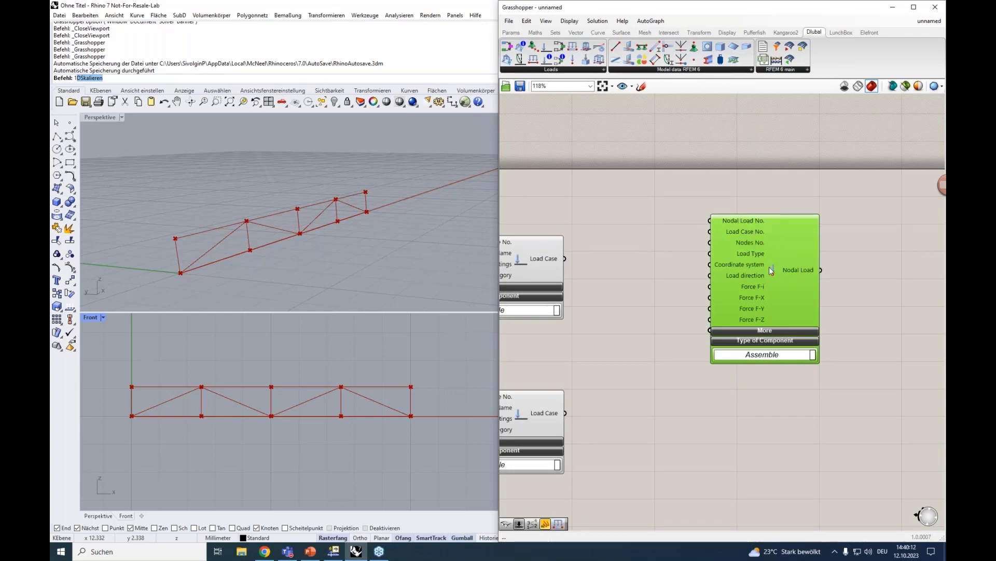
right_click_drag(646, 244, 766, 223)
left_click(637, 244)
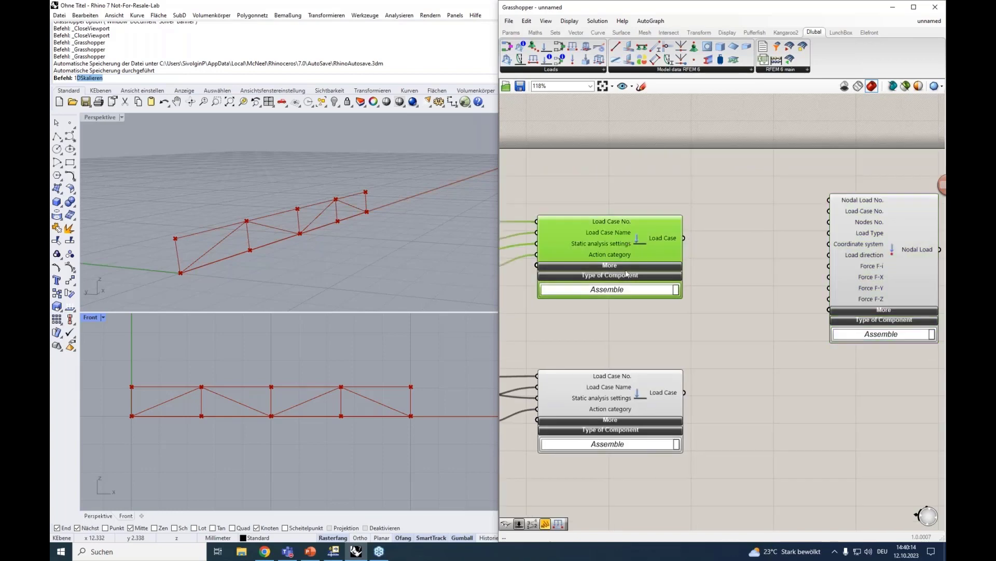
left_click(642, 392)
right_click_drag(742, 275, 692, 274)
left_click_drag(634, 236, 772, 211)
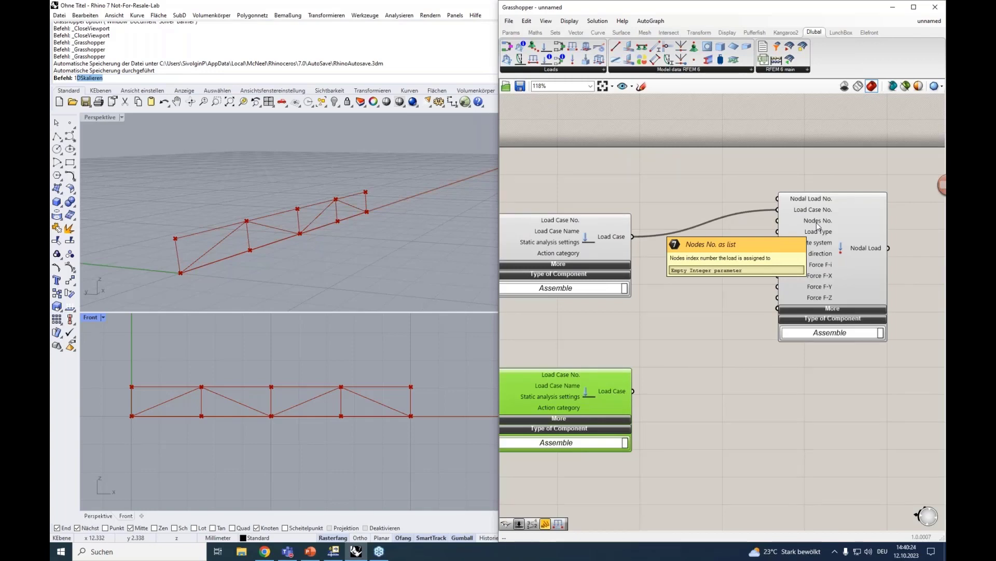
Add a Point List component below the truss outputs and connect the Structure Nodes point parameter to its Points input
scroll(817, 223, "down", 4)
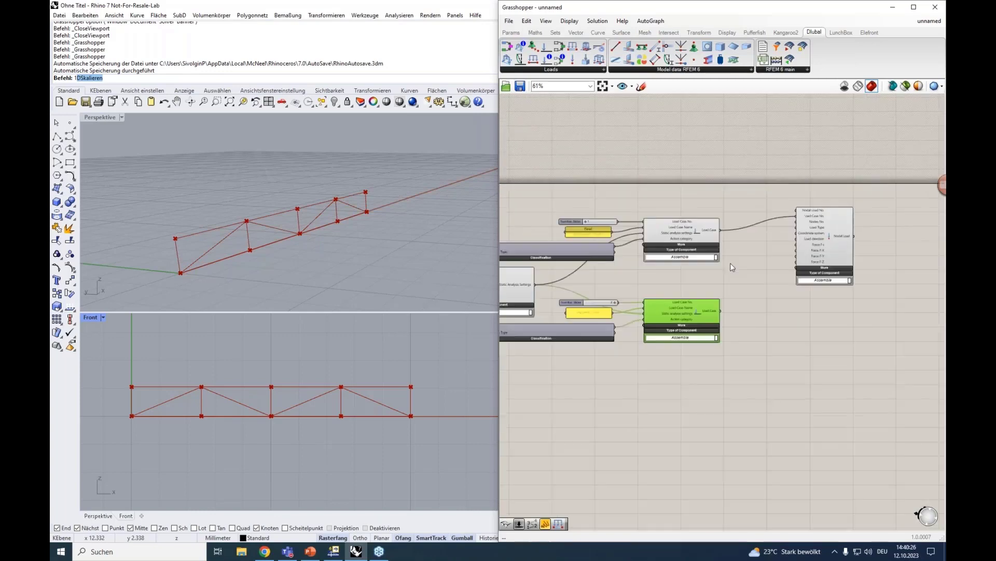
right_click_drag(730, 264, 909, 240)
right_click_drag(634, 206, 895, 216)
right_click_drag(612, 293, 826, 285)
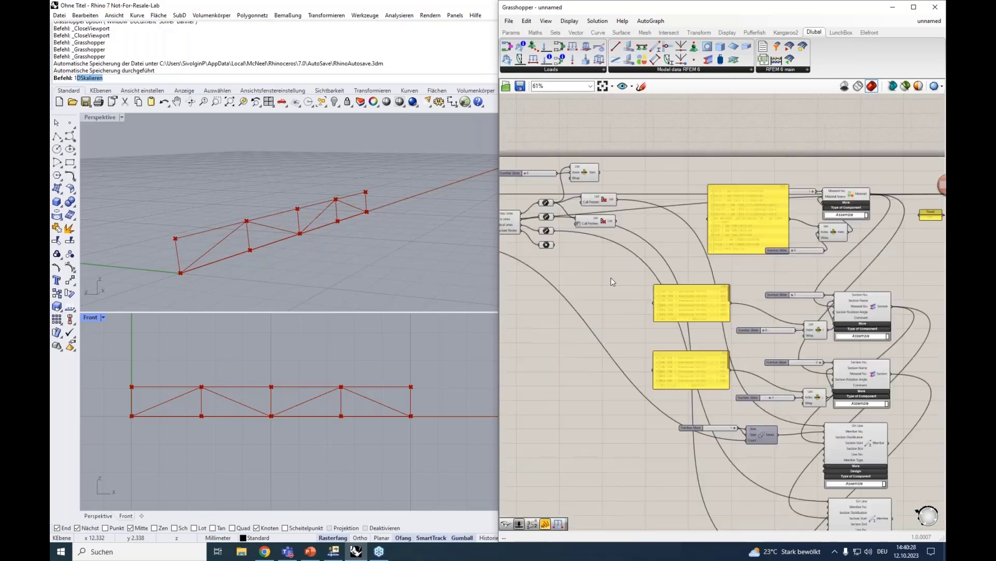
scroll(545, 267, "up", 3)
right_click_drag(587, 269, 661, 296)
scroll(568, 219, "up", 2)
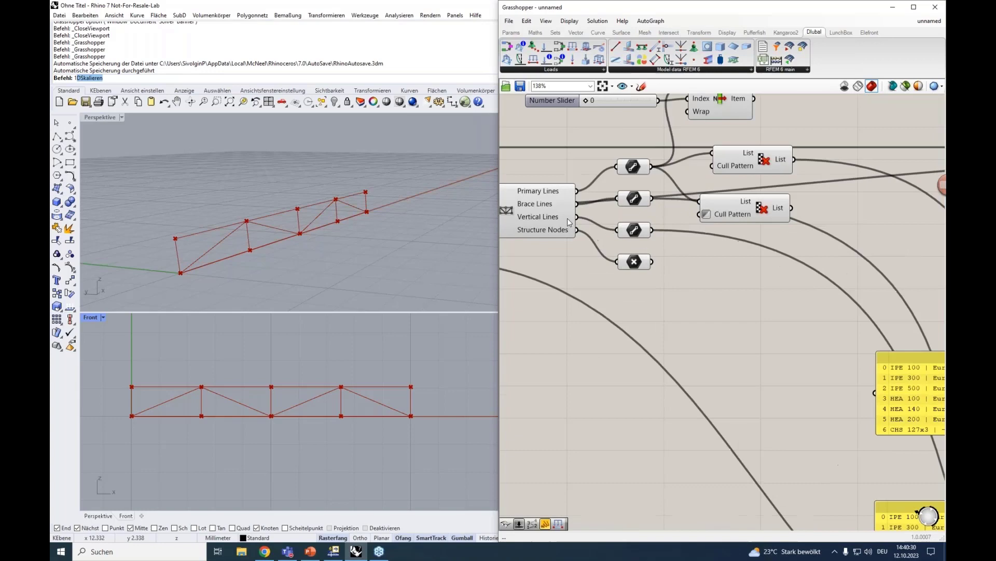
left_click(629, 261)
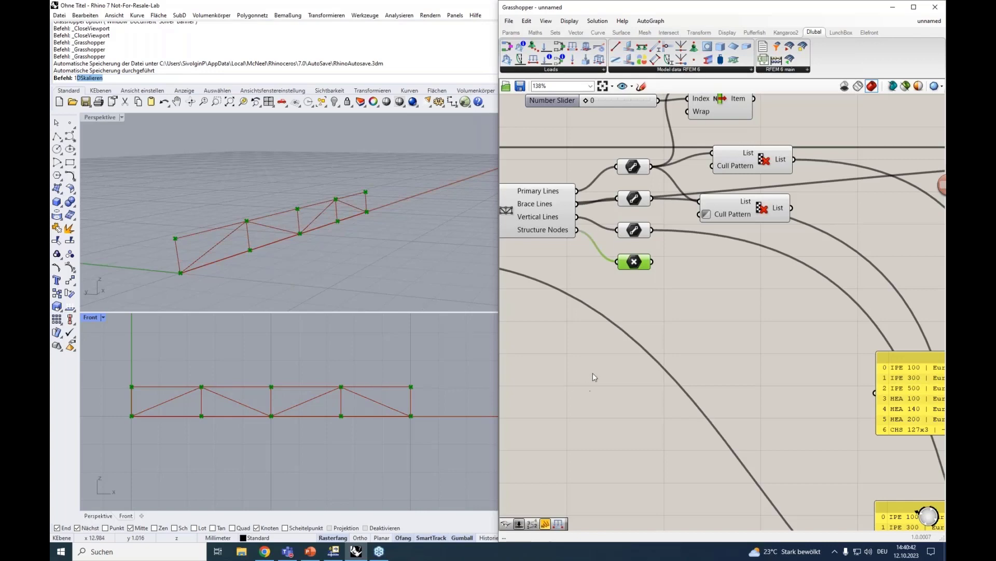
double_click(656, 324)
type("point")
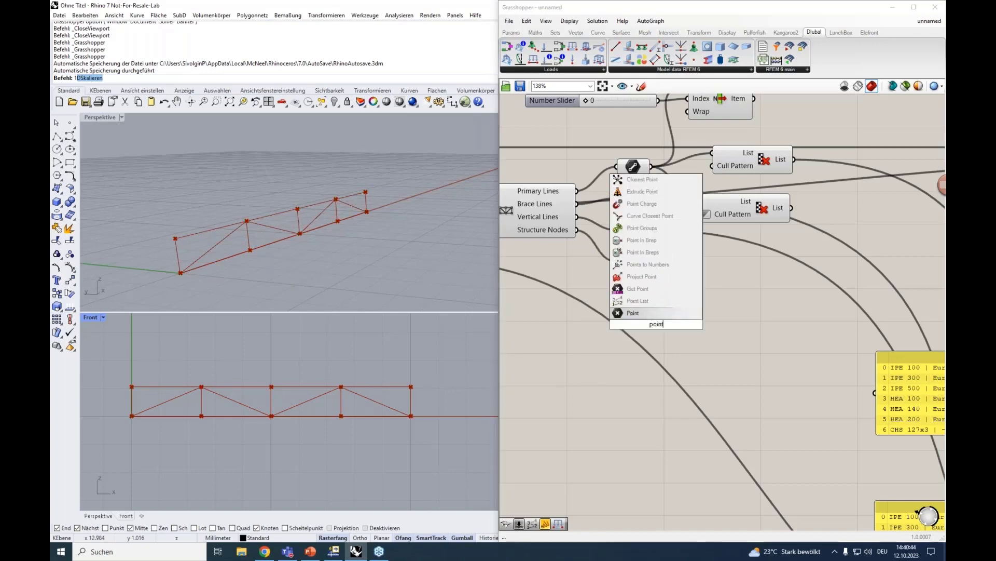
left_click(658, 301)
left_click_drag(627, 317, 652, 262)
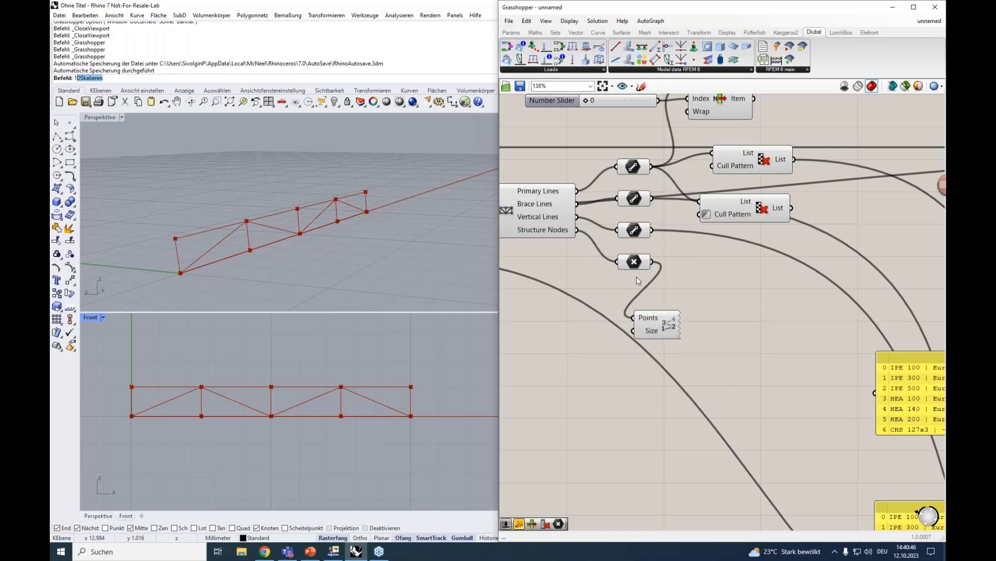
Create a number slider from 0 to 1.00, connect it to the Point List's Size input and set it to 0.54
right_click_drag(563, 330, 600, 319)
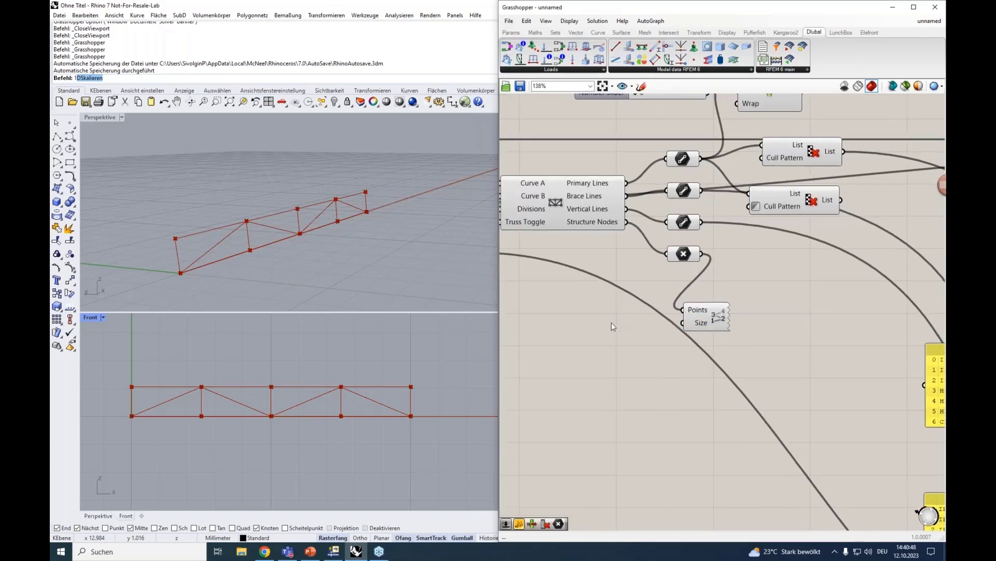
double_click(611, 326)
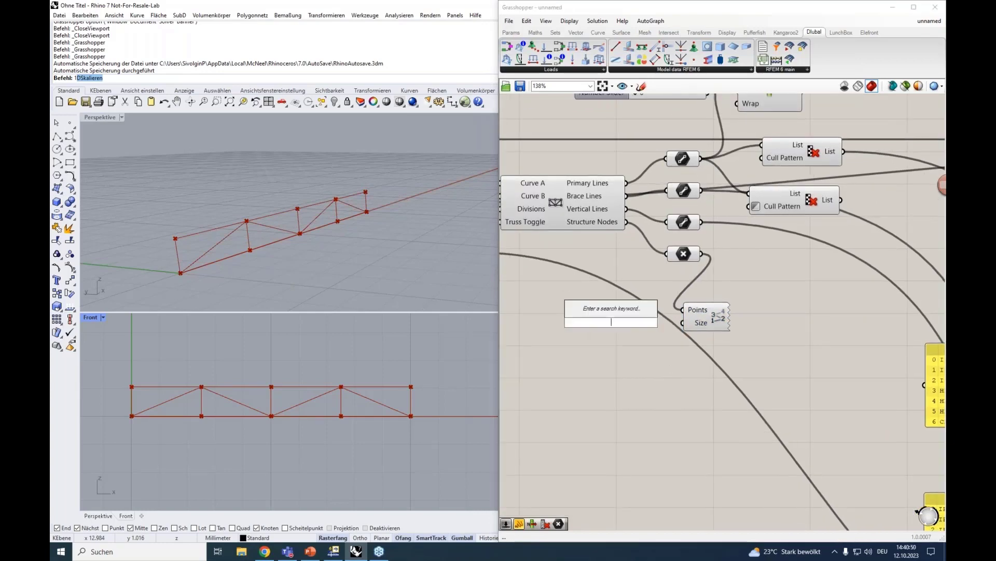
type("0<")
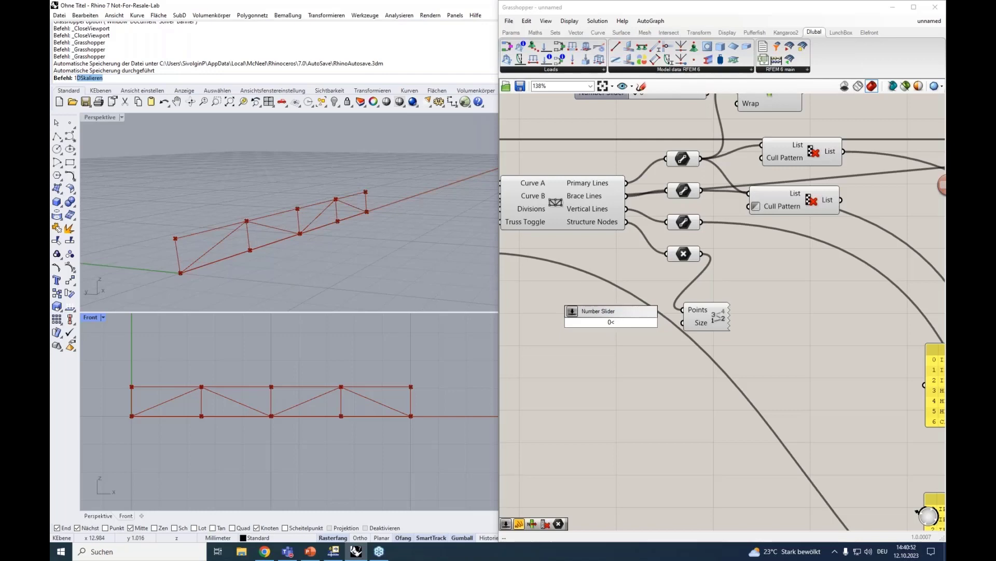
type("1.00")
key("Return")
left_click_drag(593, 325, 574, 325)
left_click_drag(660, 322, 681, 324)
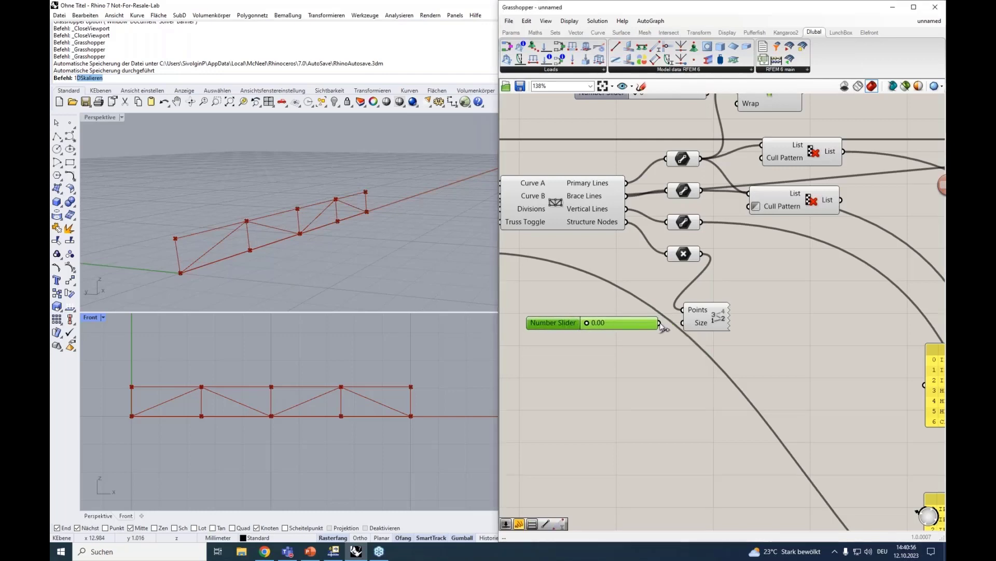
left_click_drag(588, 323, 624, 325)
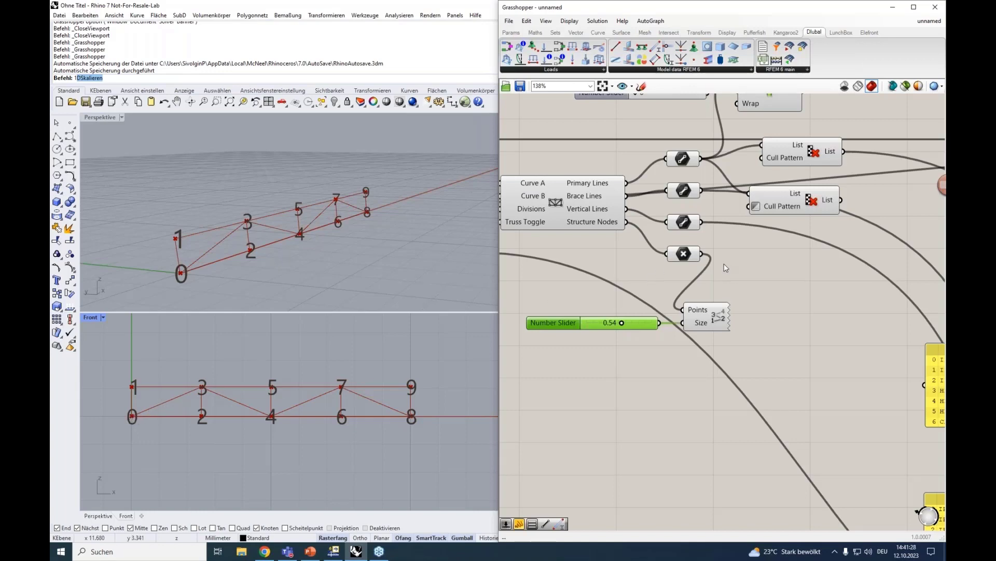
Add a panel fed by the Structure Nodes point parameter and place it below the Point List's size slider
scroll(725, 267, "down", 1)
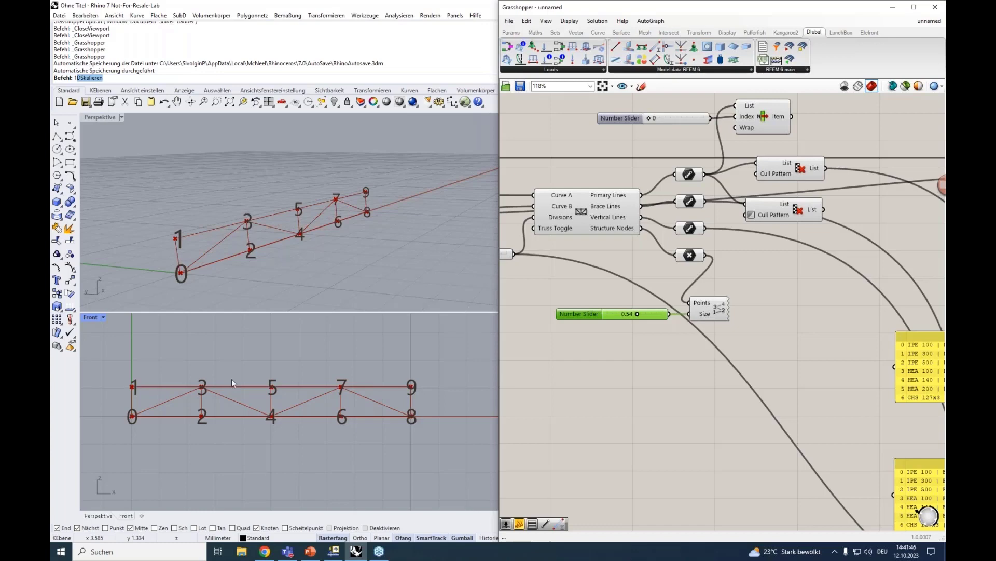
left_click(759, 294)
double_click(759, 293)
type("\"")
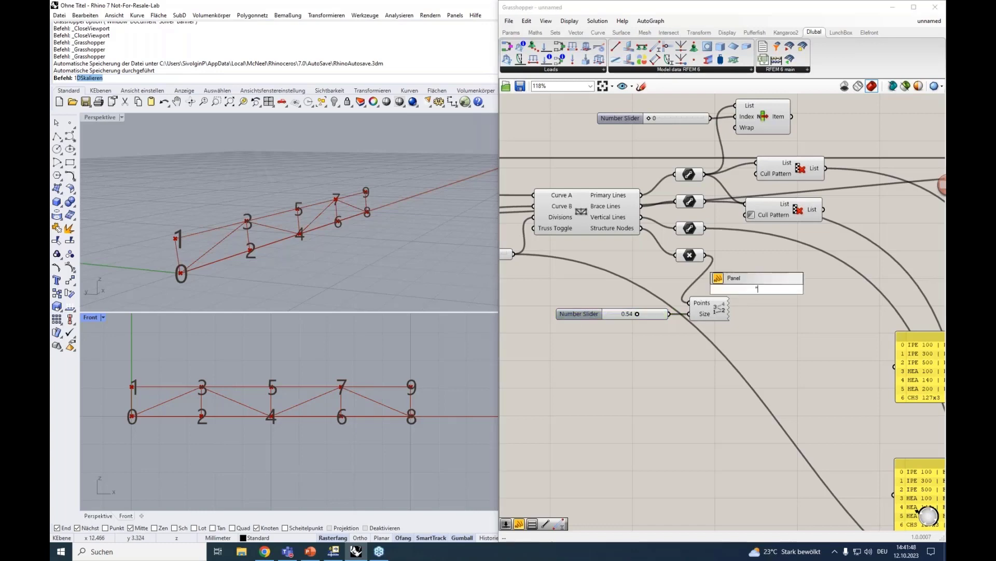
key("Return")
left_click_drag(706, 255, 744, 381)
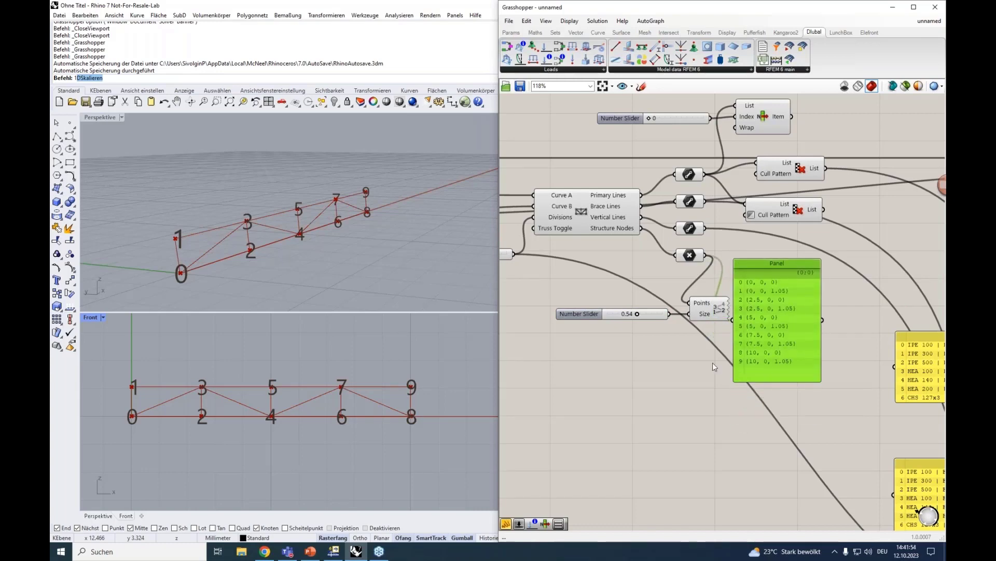
mouse_move(778, 259)
left_mouse_down()
mouse_move(773, 294)
mouse_move(770, 247)
left_mouse_up()
left_click_drag(738, 287, 577, 364)
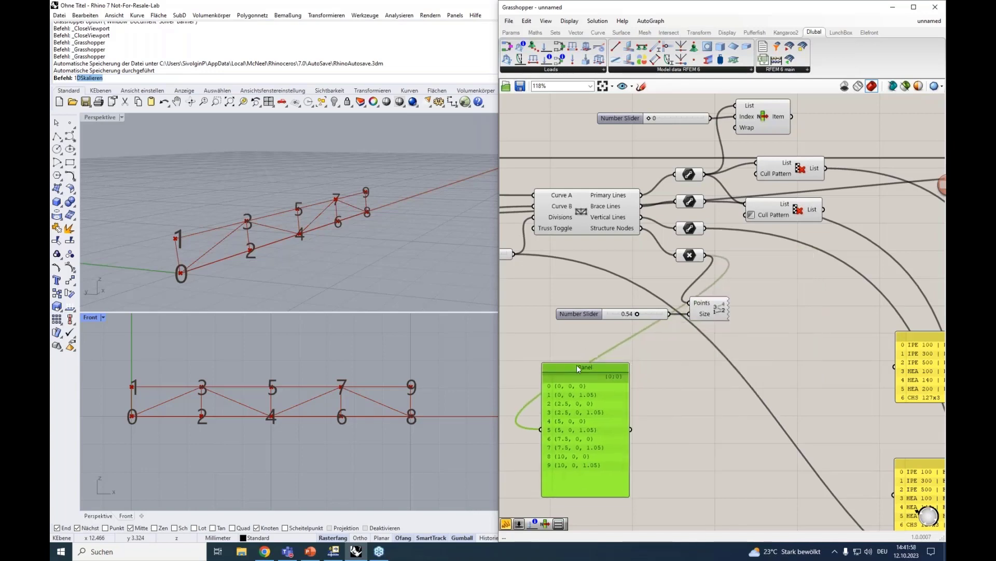
Add a List Item component near the Point List and connect the Structure Nodes points to its List input
double_click(776, 304)
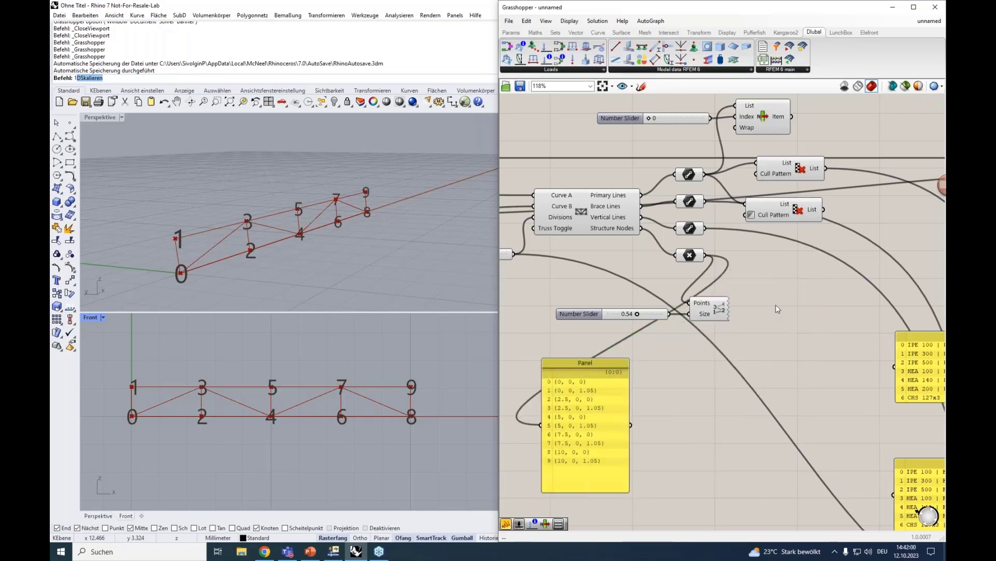
type("list")
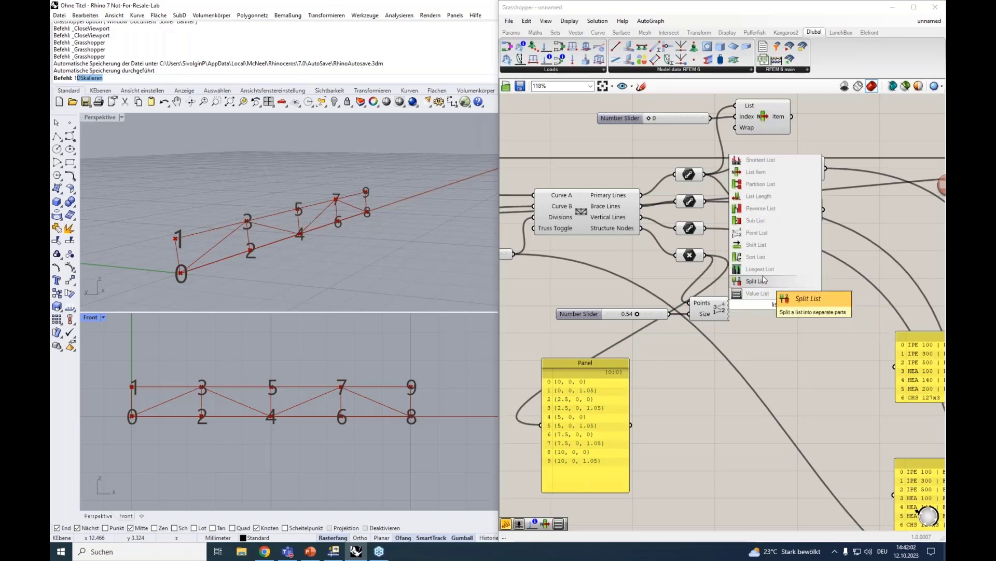
type(" item")
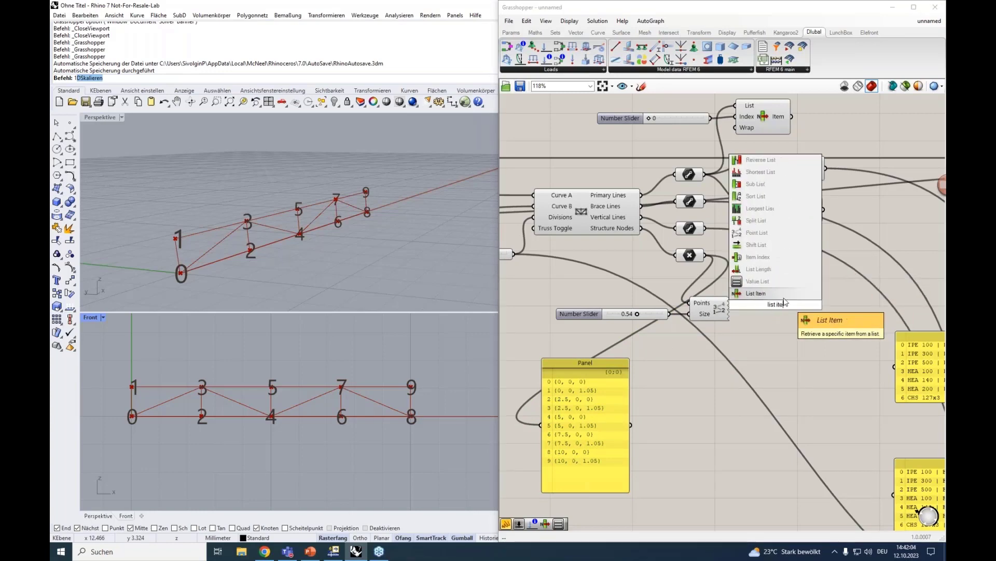
left_click(779, 297)
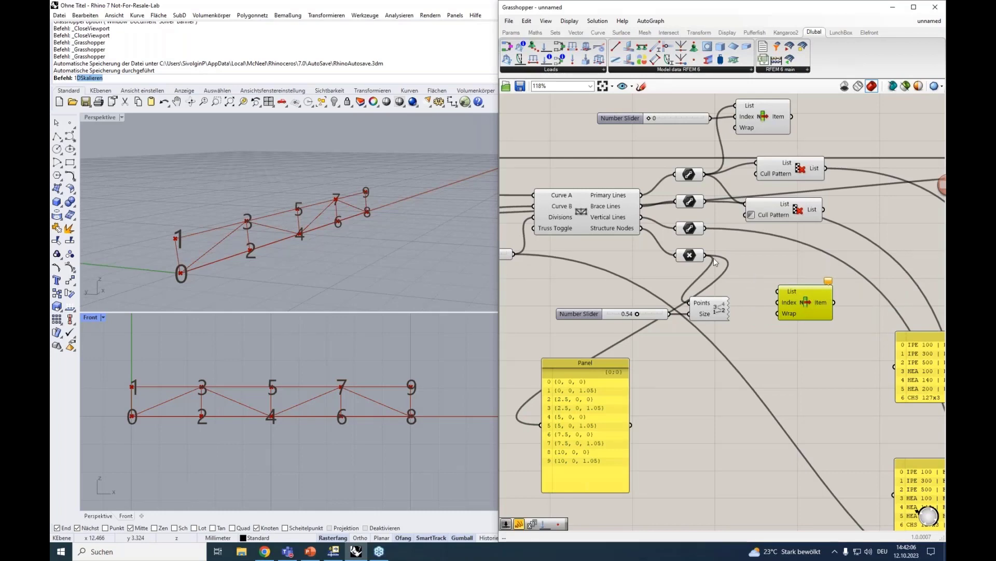
left_click_drag(706, 255, 774, 291)
left_click_drag(774, 291, 776, 292)
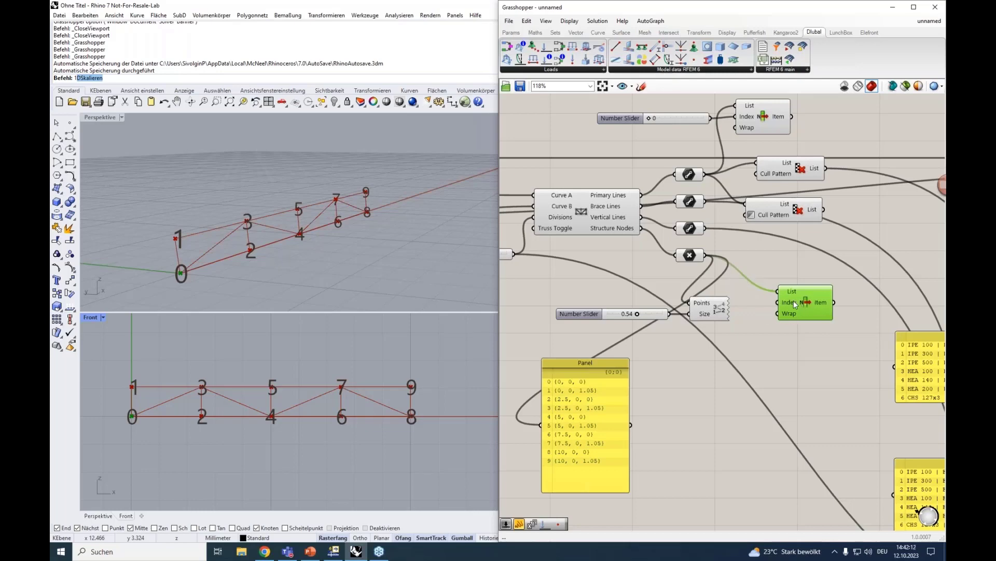
mouse_move(793, 301)
Add a Series component below the List Item and connect a number slider of 1 to its Start input
right_click(717, 390)
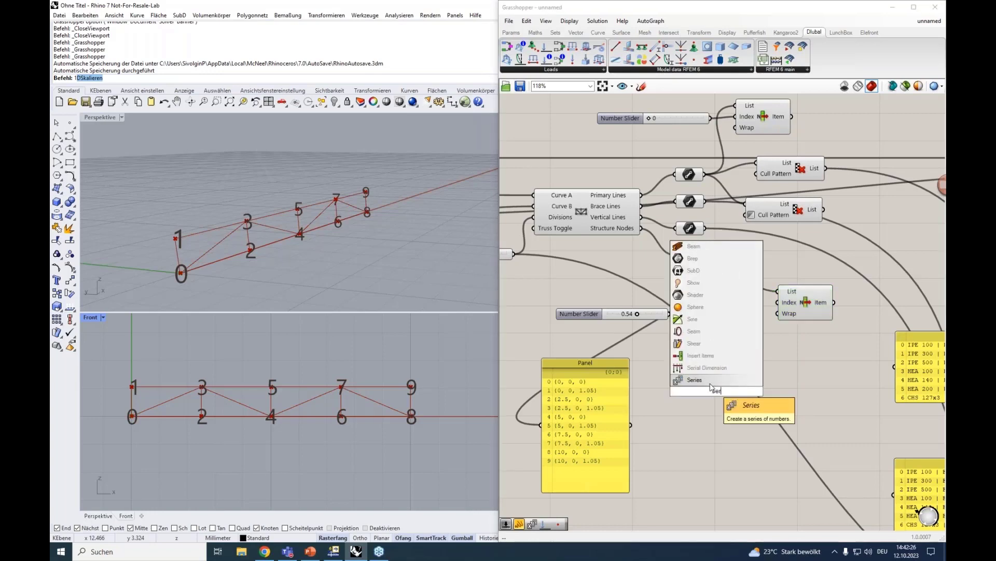
left_click(717, 391)
left_click_drag(686, 379, 768, 372)
type("11")
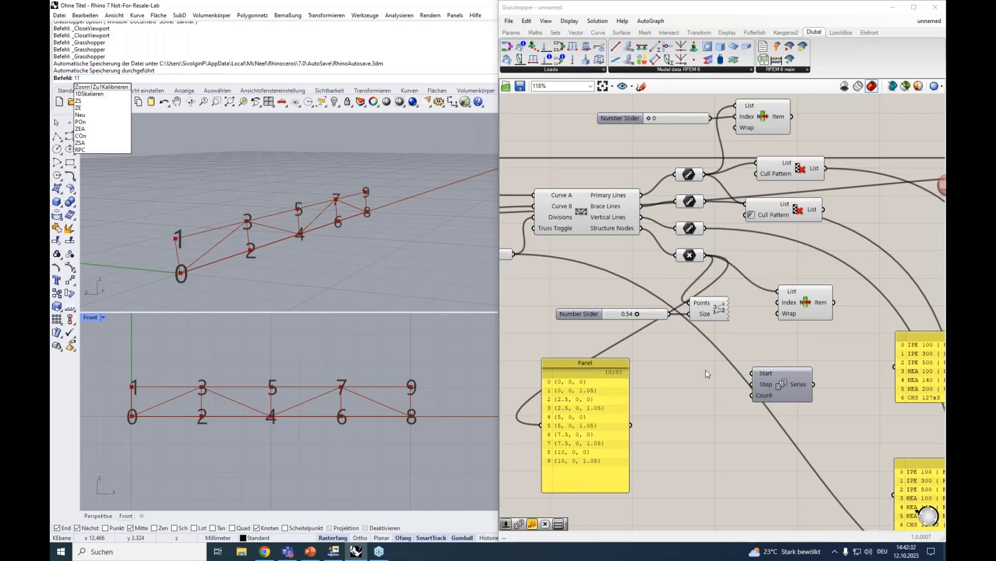
double_click(700, 375)
type("1")
key("Return")
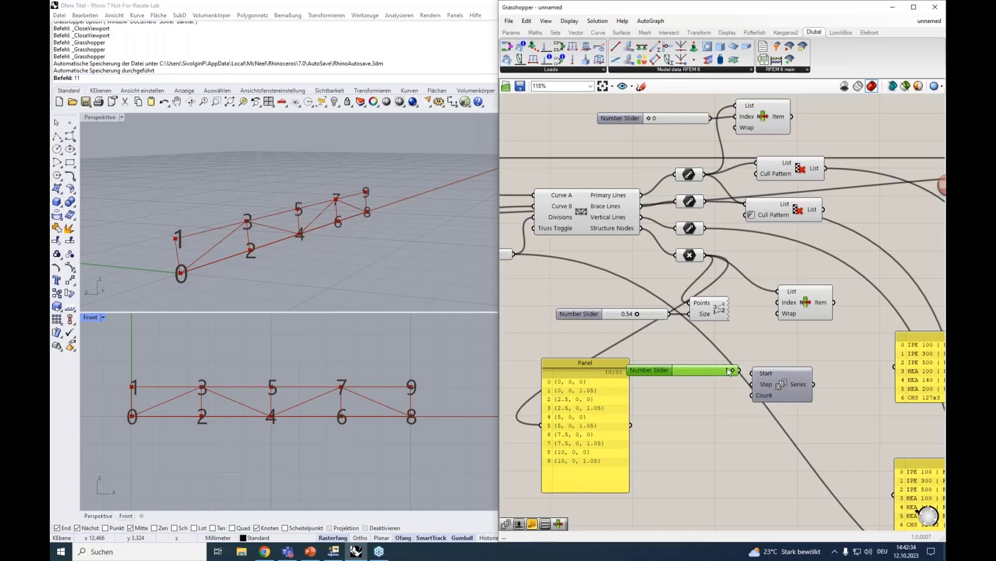
left_click_drag(740, 370, 753, 374)
Create a number slider of 2 below the start slider and connect it to the Series' Step input
double_click(700, 382)
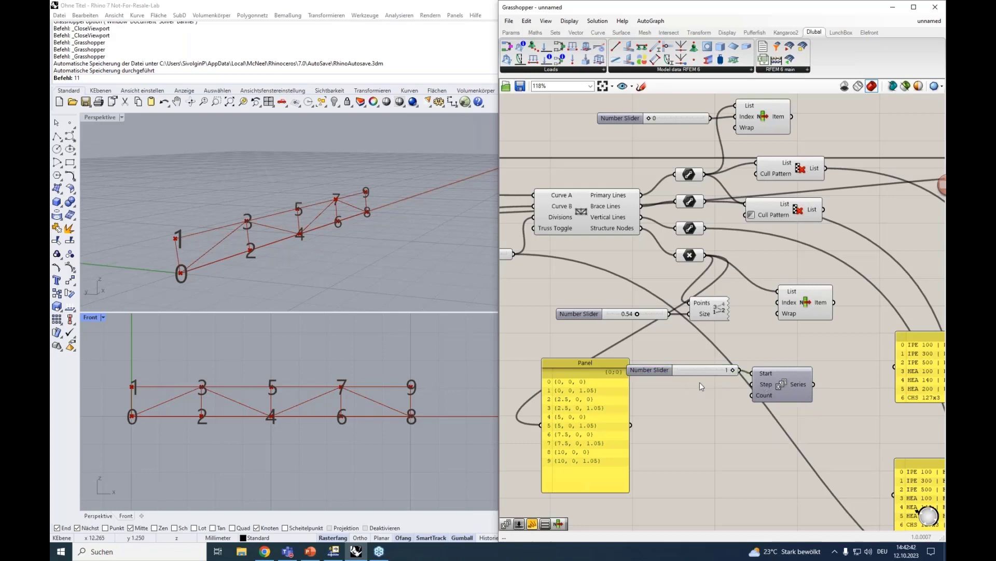
type("2")
key("Return")
left_click_drag(687, 382, 668, 382)
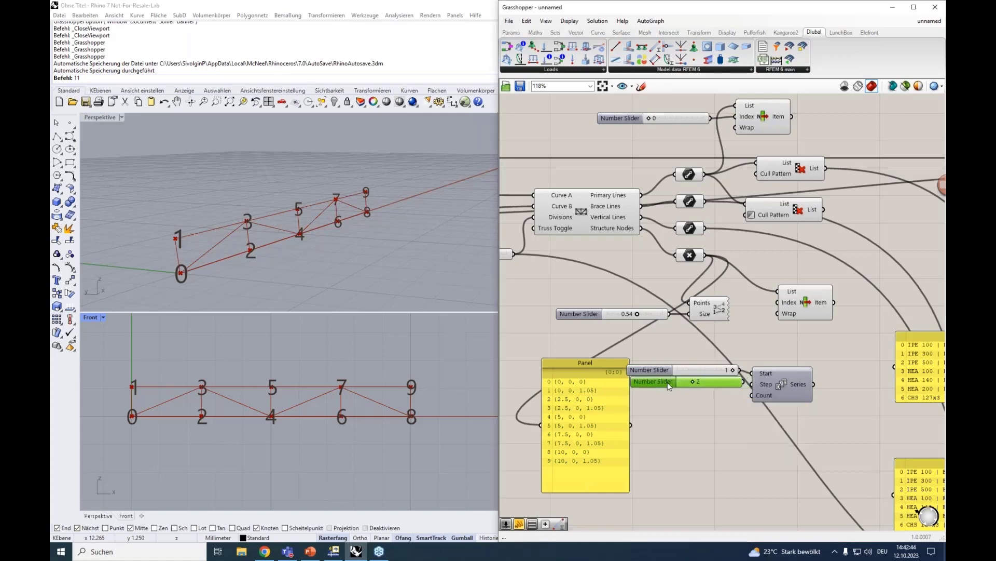
left_click_drag(739, 382, 753, 384)
mouse_move(800, 386)
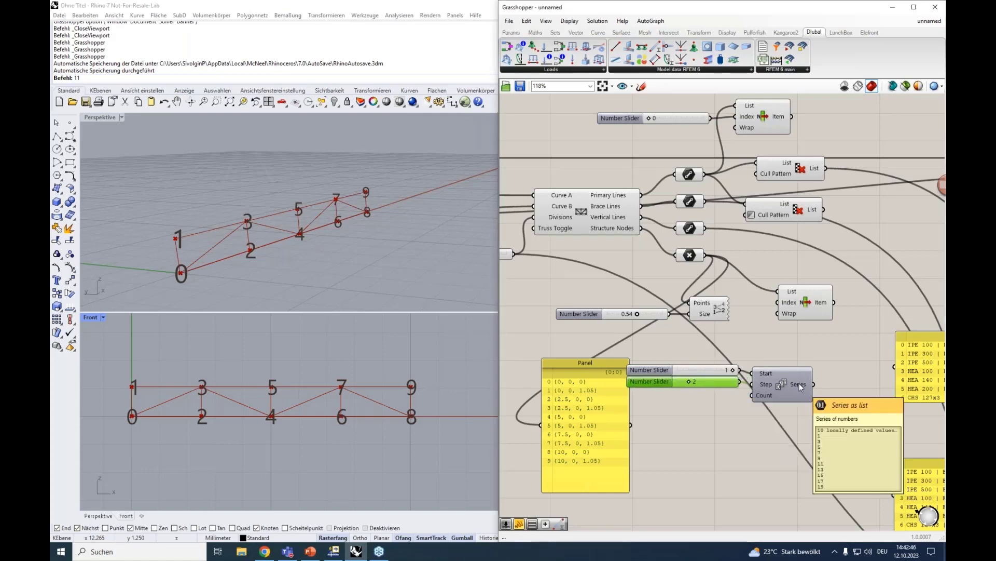
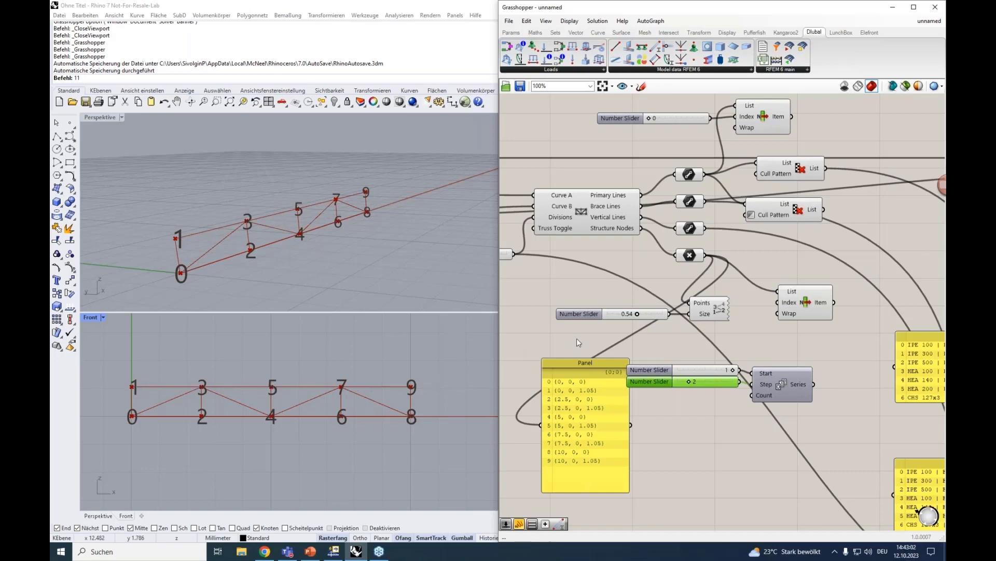
Test the truss with 2 divisions, set the Divisions slider to 5, and move the nodes panel clear of the Series sliders
scroll(577, 337, "down", 1)
scroll(577, 337, "up", 1)
right_click_drag(575, 335, 629, 320)
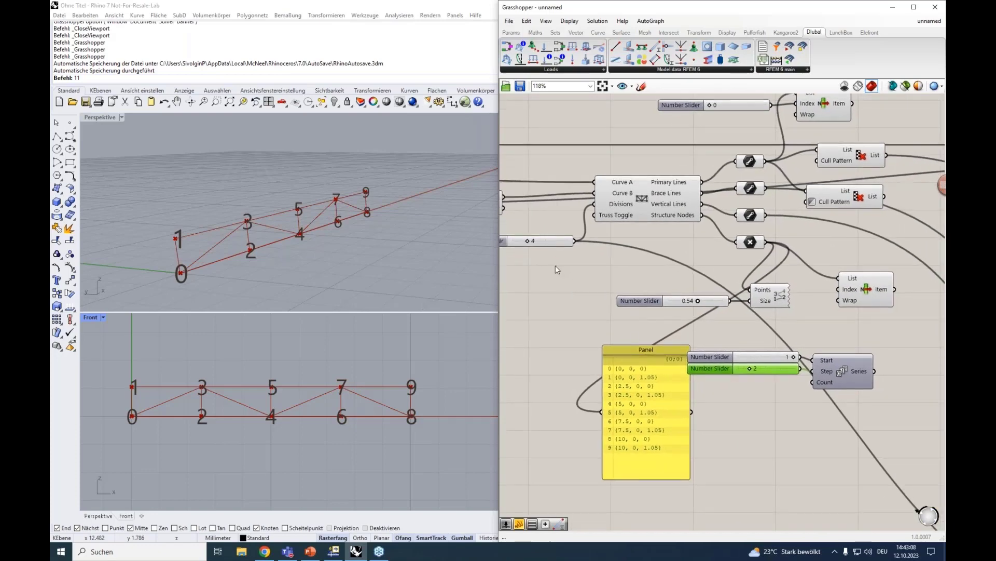
right_click_drag(540, 281, 549, 289)
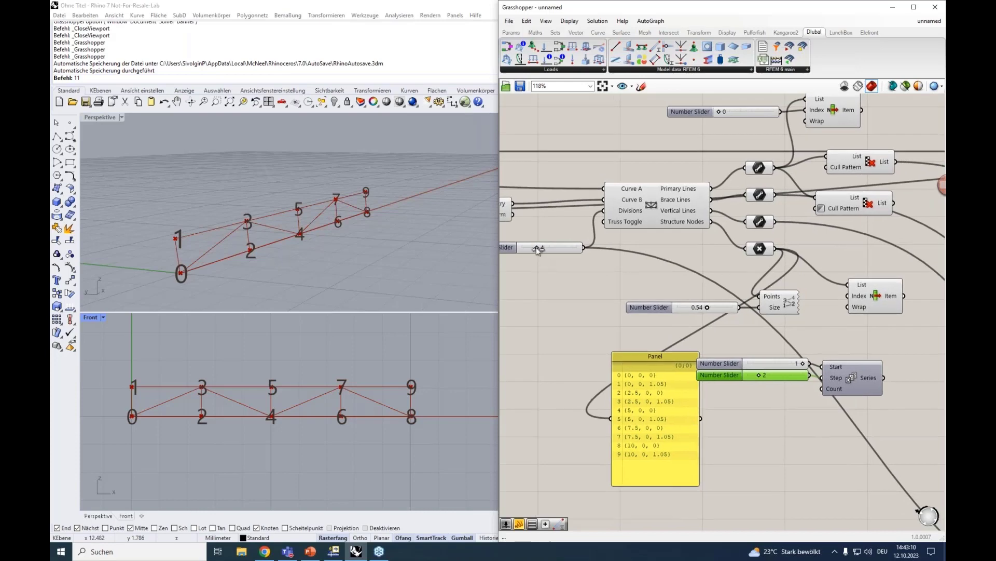
left_click_drag(536, 247, 530, 248)
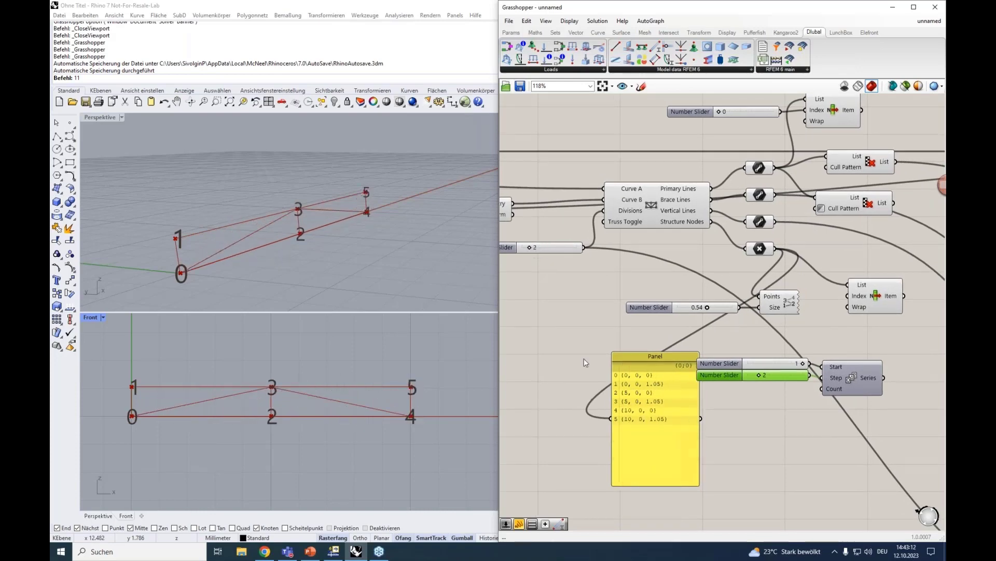
left_click_drag(639, 359, 567, 371)
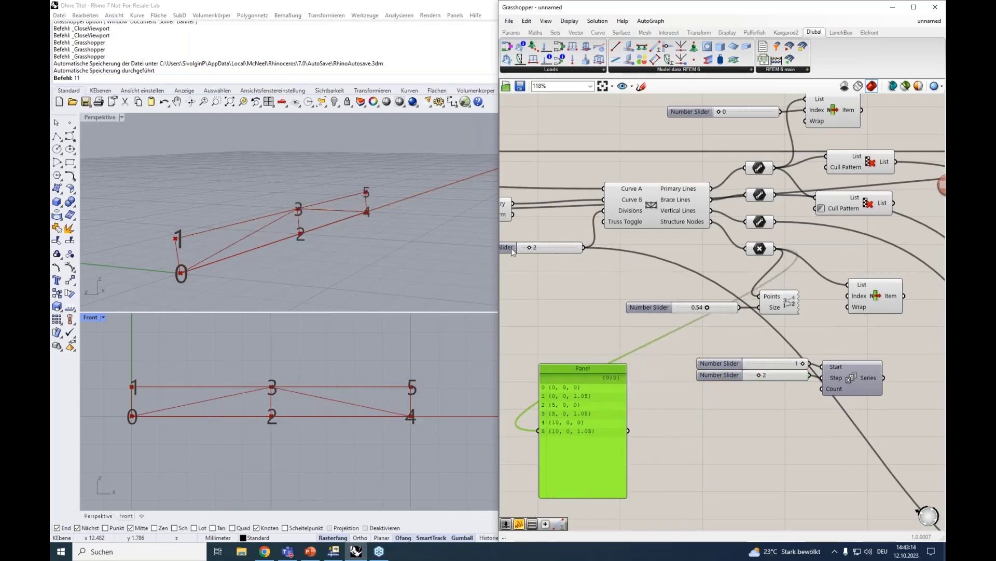
left_click_drag(531, 250, 541, 250)
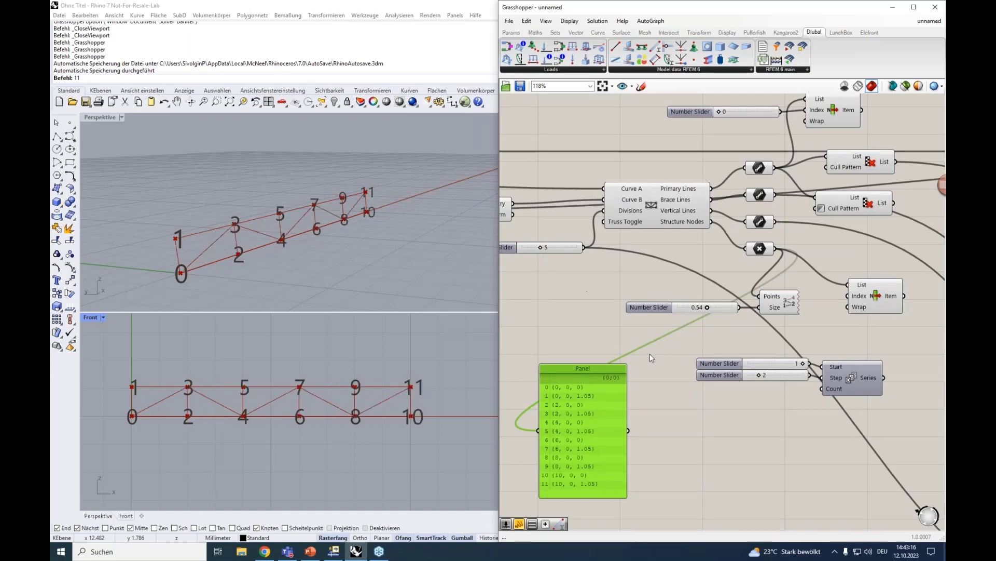
left_click(684, 418)
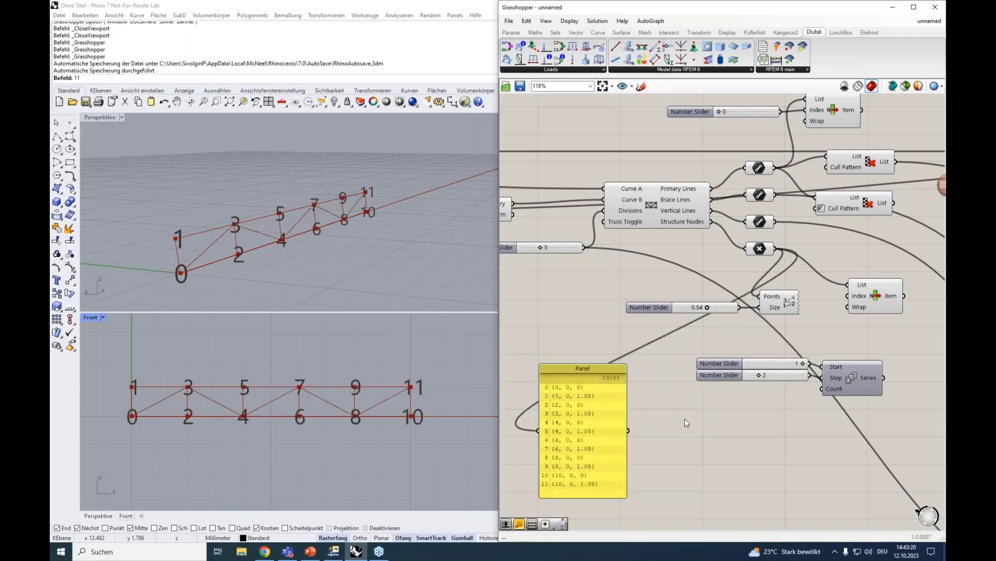
Add an Addition component that adds 1 to the Divisions slider's value and connect its result to the Series' Count input
double_click(684, 419)
type("+1")
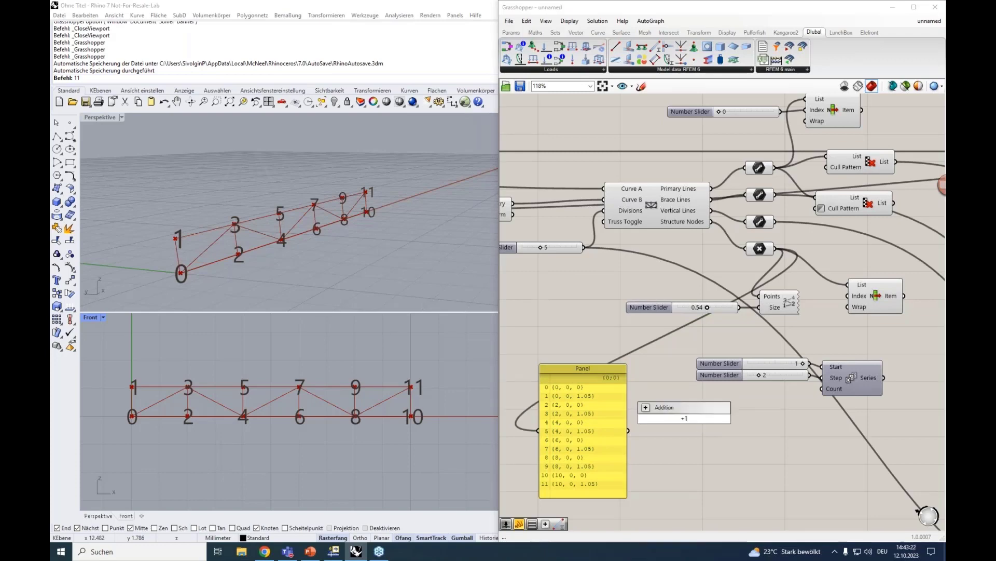
key("Return")
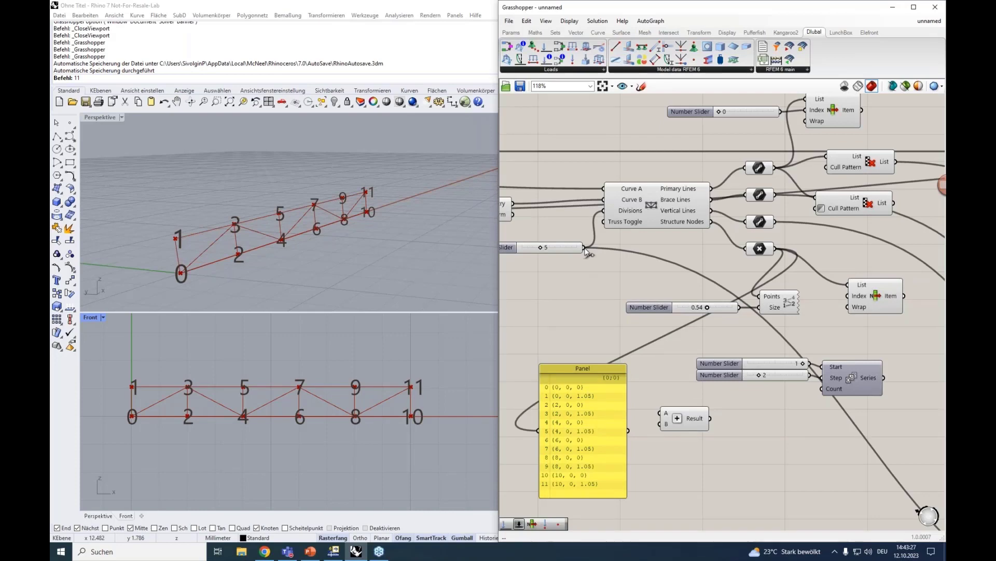
left_click_drag(585, 249, 822, 389)
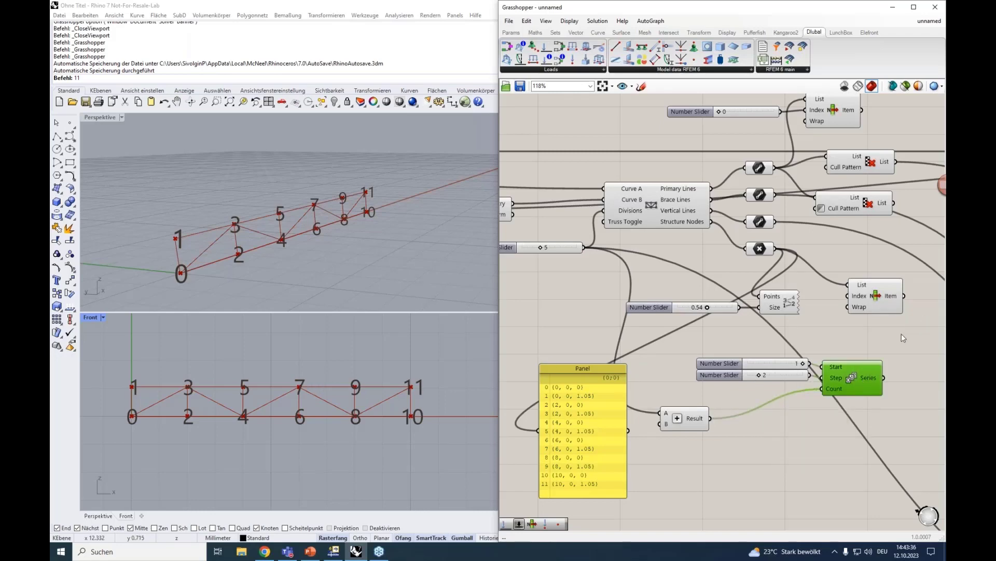
Make room on the canvas, move the List Item beside the Series, and connect the series to its Index input
right_click_drag(903, 337, 724, 332)
left_click(762, 343)
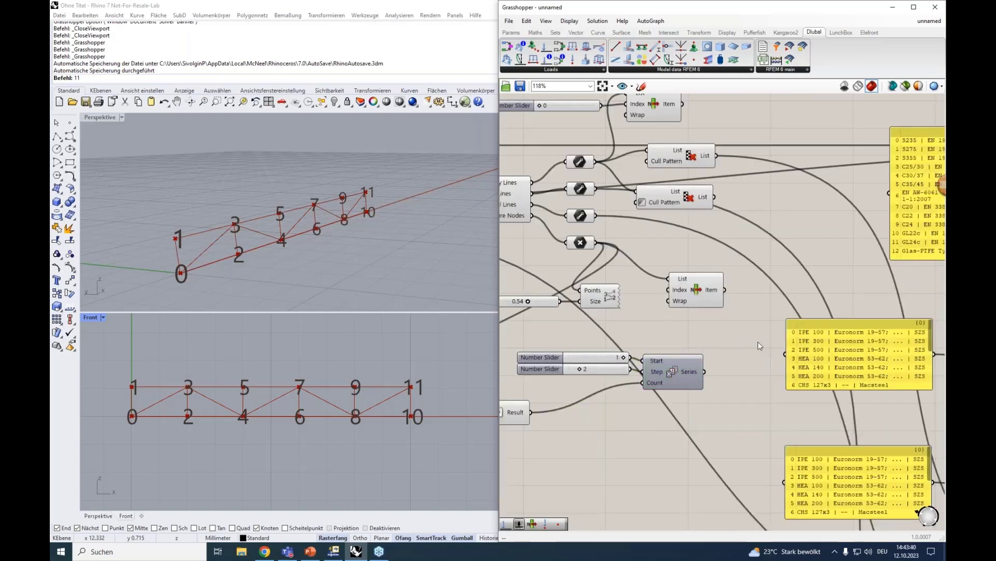
left_click_drag(759, 341, 918, 340, "alt")
left_click_drag(684, 296, 750, 345)
left_click_drag(705, 371, 678, 367)
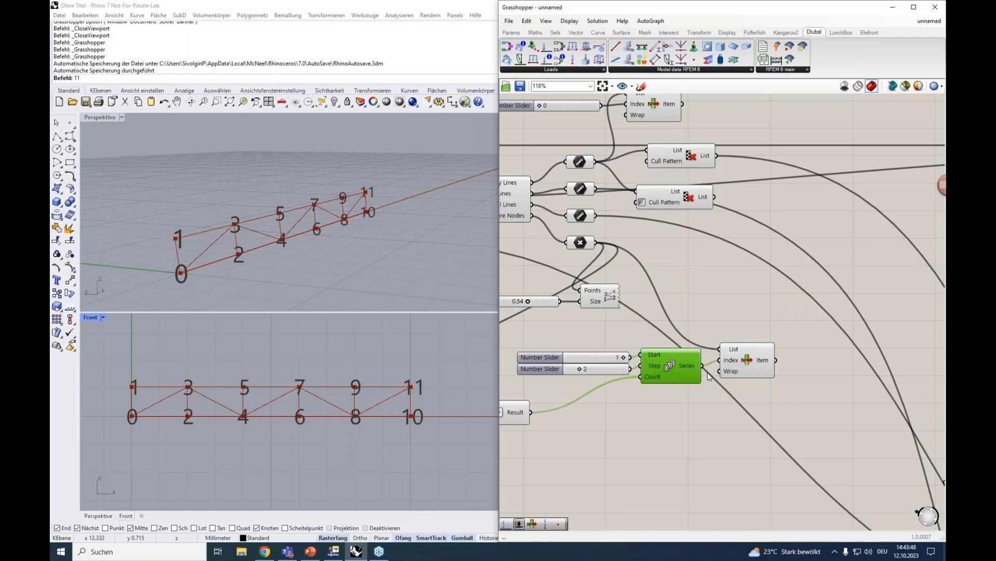
left_click(758, 366)
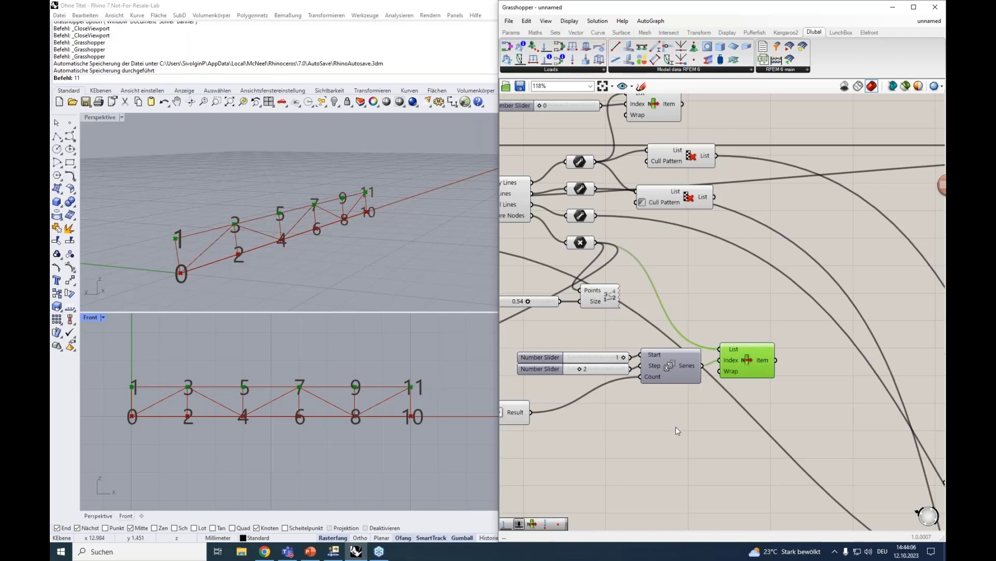
Add an RFEM Node component beside the List Item, feeding the items into GH Node and the series into Node No
right_click_drag(676, 426, 564, 429)
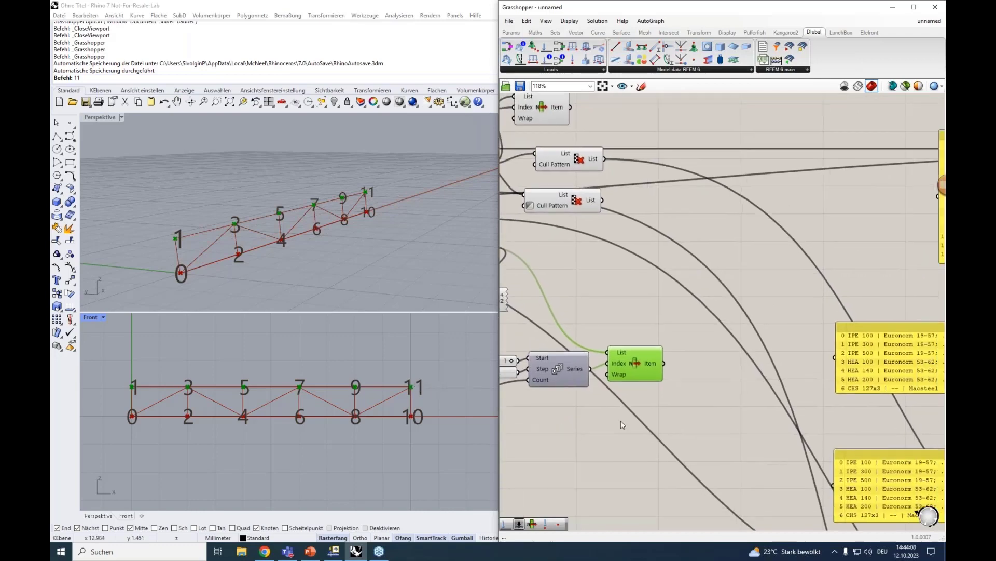
left_click_drag(691, 63, 725, 367)
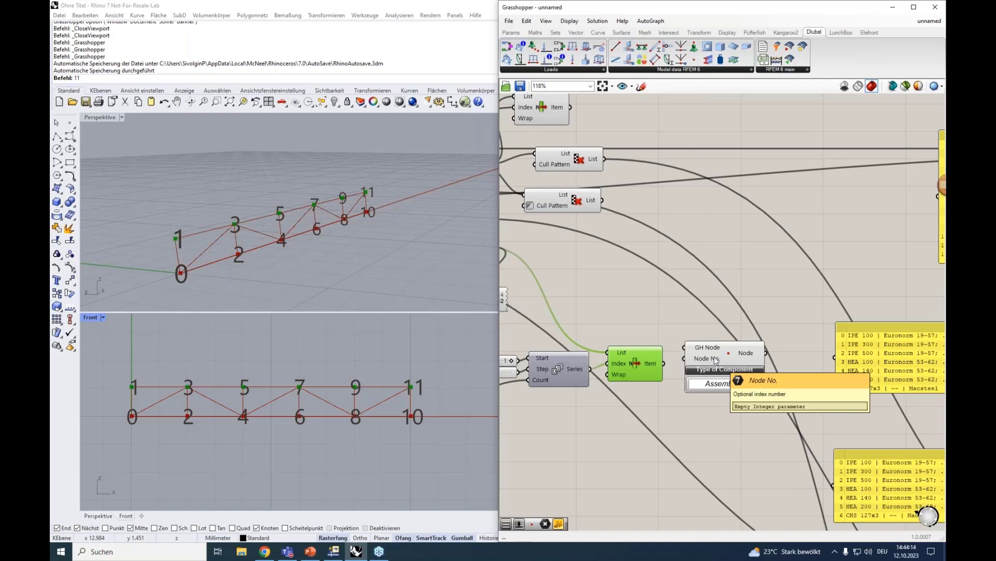
left_click_drag(708, 355, 717, 374)
right_click_drag(702, 326, 693, 305)
left_click(642, 345)
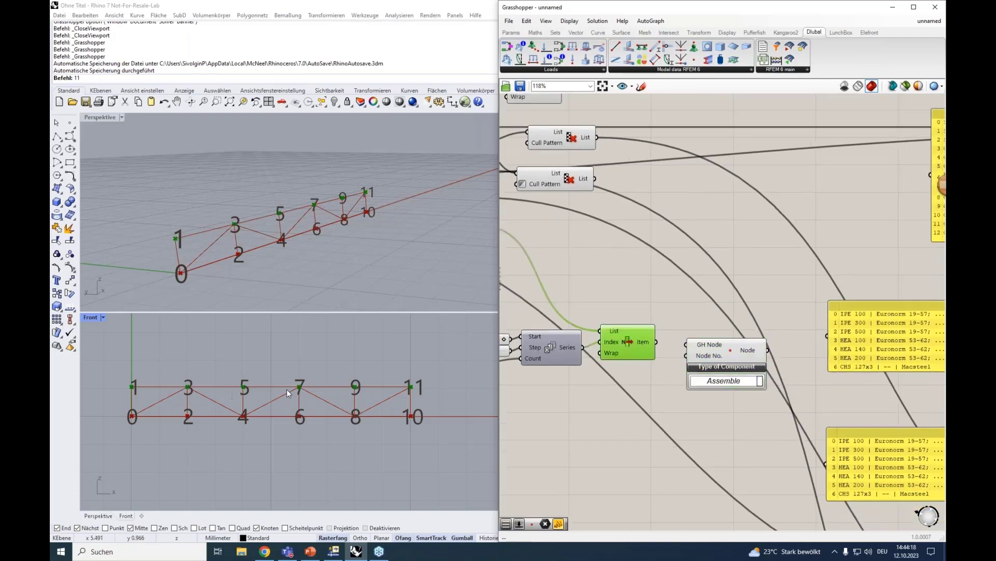
left_click_drag(657, 341, 687, 344)
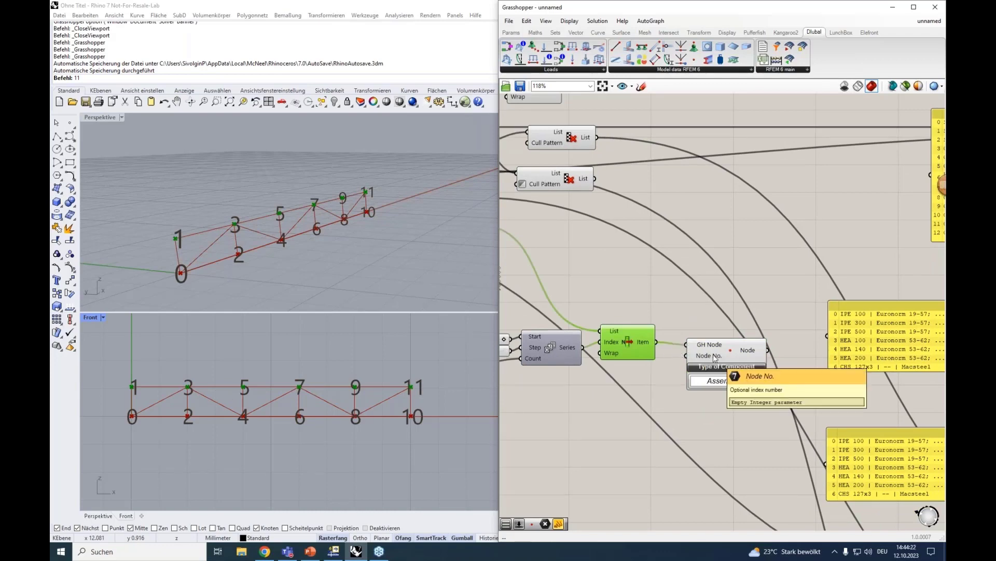
left_click(578, 351)
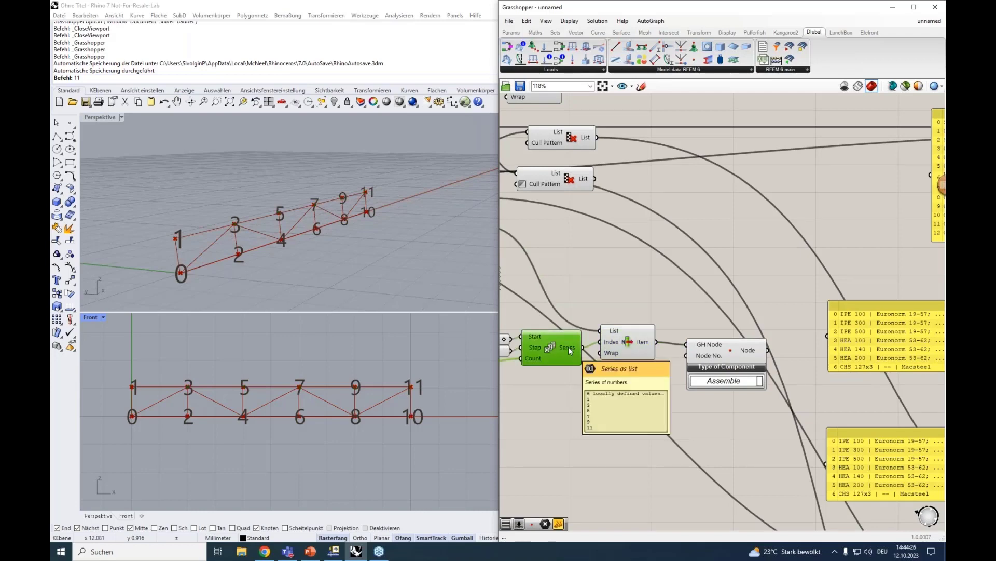
left_click_drag(582, 348, 686, 356)
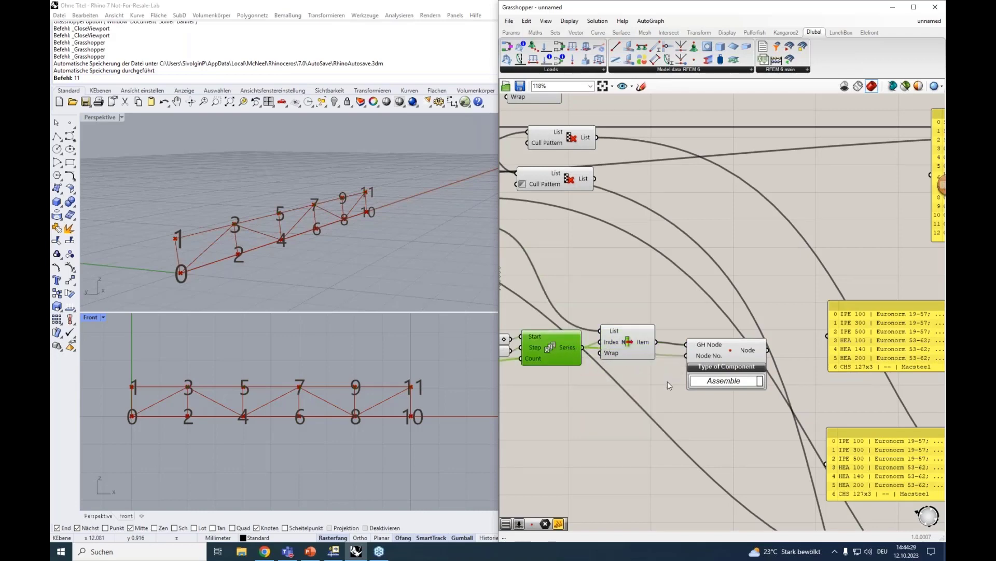
Connect the Node output to the Nodal Load component's Nodes No. input and expand the Nodal Load's additional moment inputs
left_click(725, 359)
right_click_drag(701, 410, 592, 406)
scroll(665, 353, "down", 8)
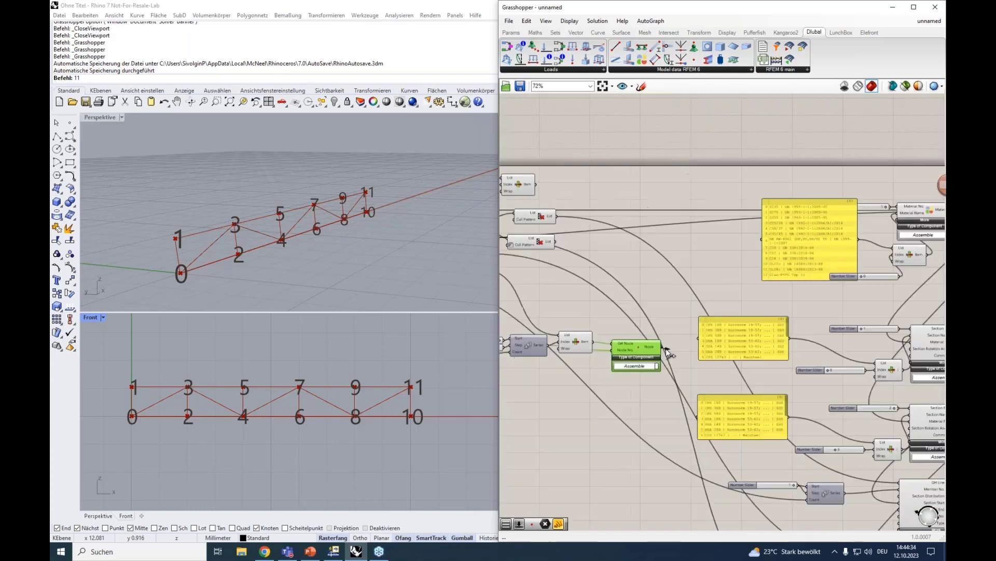
left_click_drag(945, 322, 846, 285)
scroll(781, 319, "up", 8)
scroll(846, 284, "up", 3)
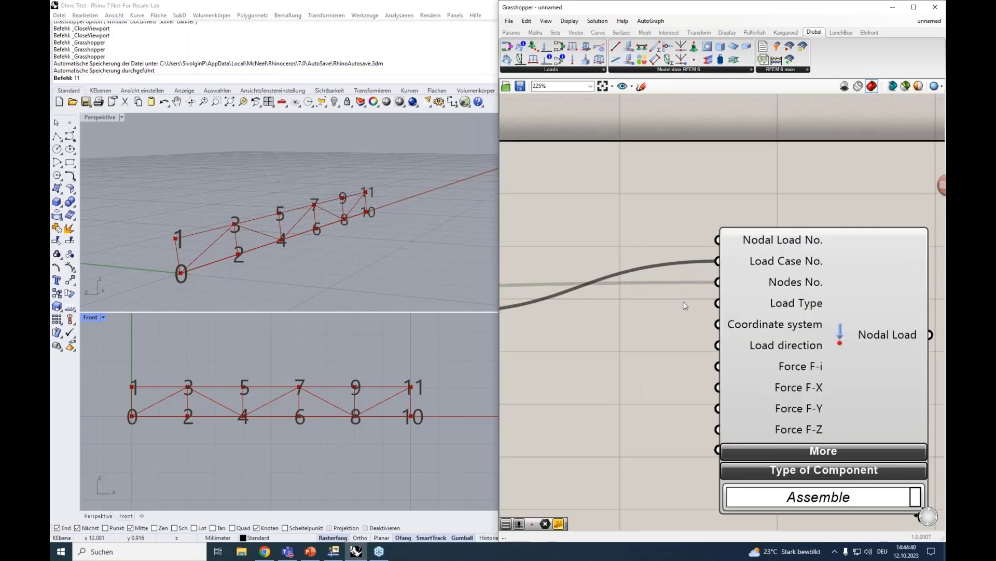
scroll(666, 322, "down", 2)
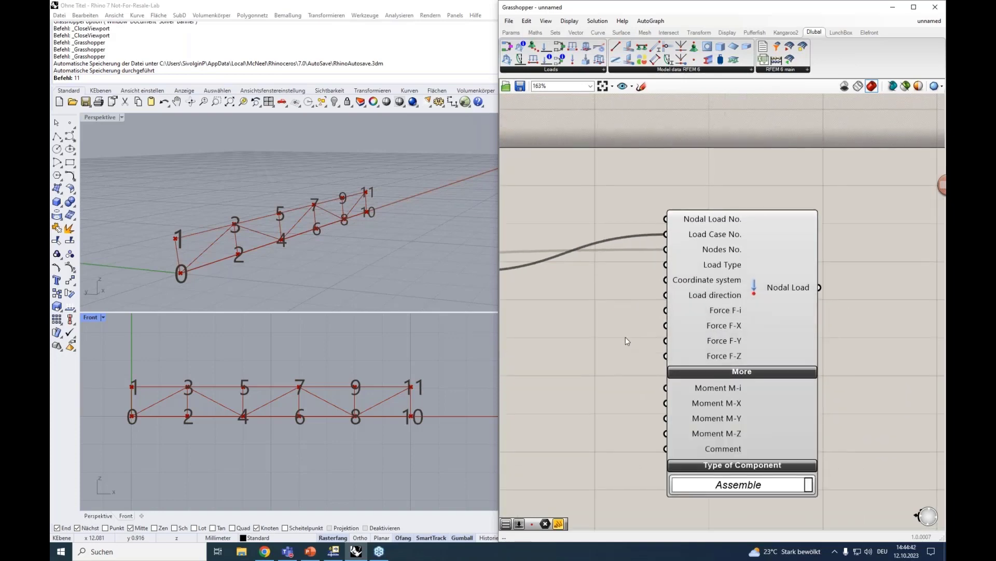
right_click_drag(625, 337, 630, 345)
left_click_drag(714, 294, 735, 297)
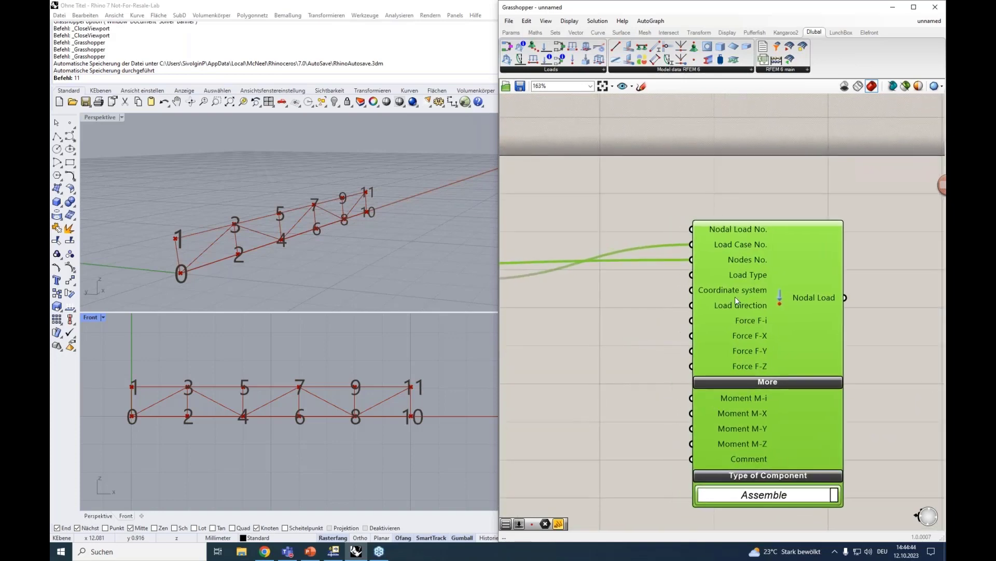
Switch to RFEM 6's New Nodal Load dialog and compare its load categories with the inputs of the Nodal Load component
key("alt+Tab")
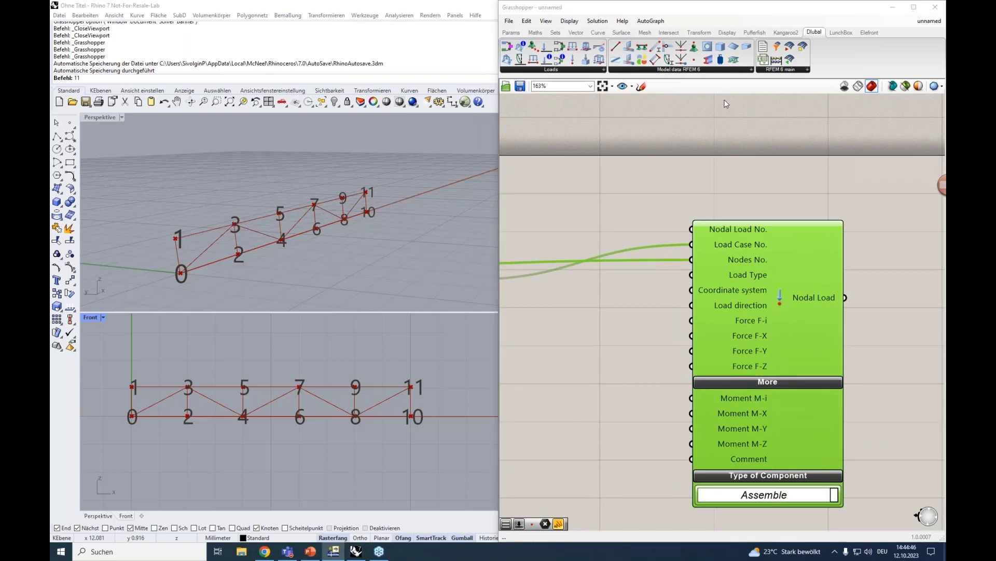
left_click_drag(217, 134, 232, 125)
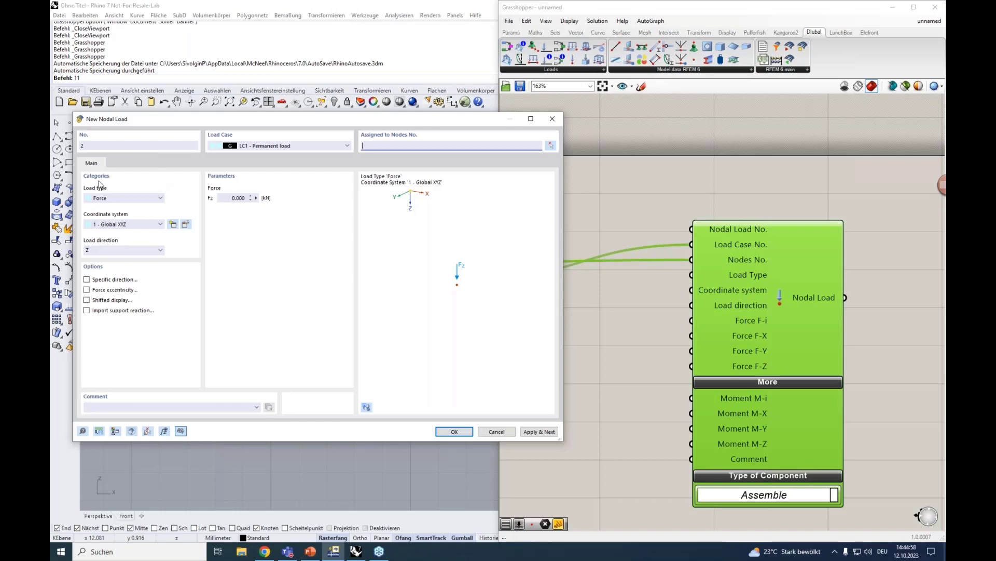
left_click(110, 202)
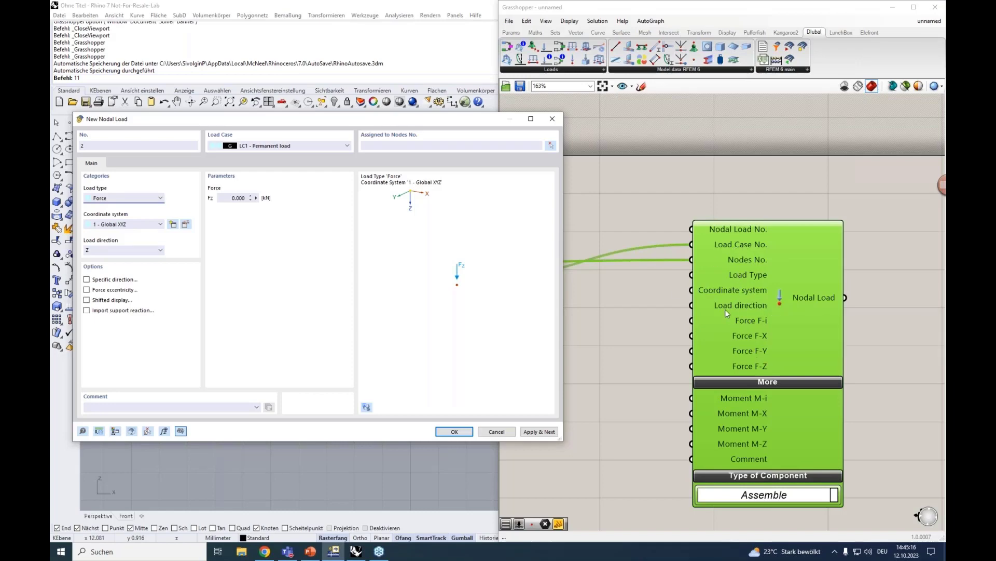
left_click_drag(748, 264, 736, 266)
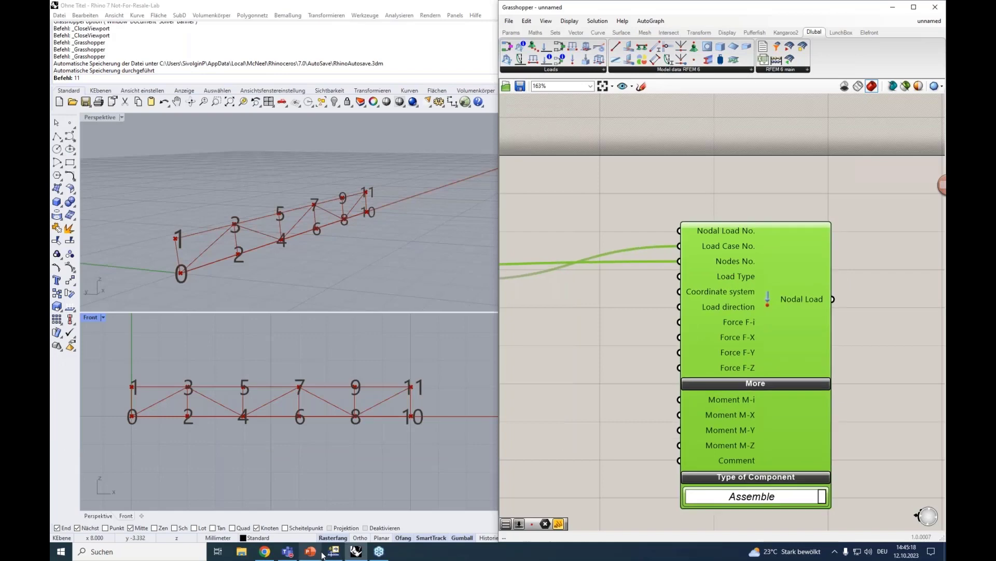
Examine the parameters of the Moment, Components and Force load types in RFEM's New Nodal Load dialog, then return to Grasshopper
left_click(333, 551)
left_click(128, 199)
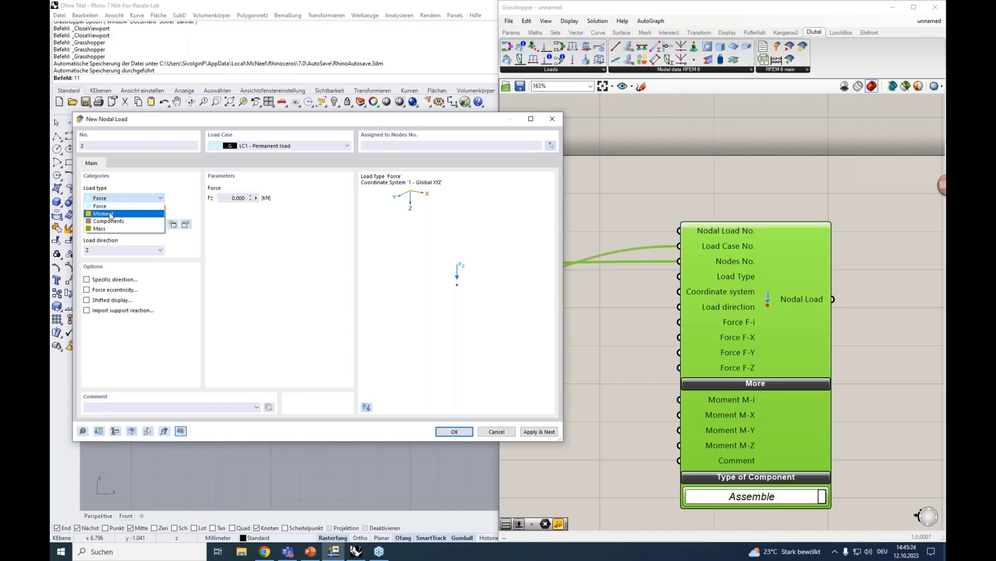
left_click(110, 214)
left_click(128, 202)
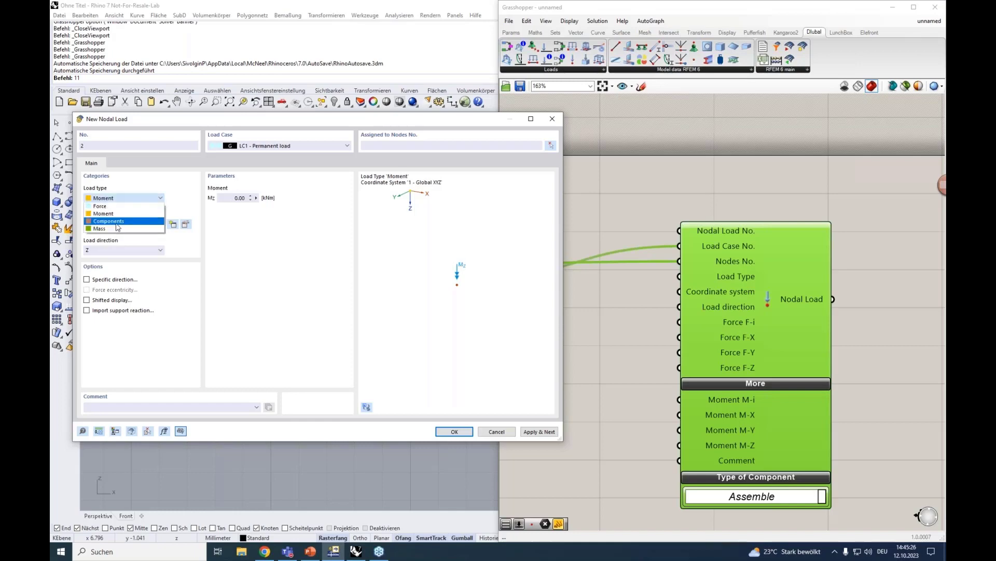
left_click(129, 222)
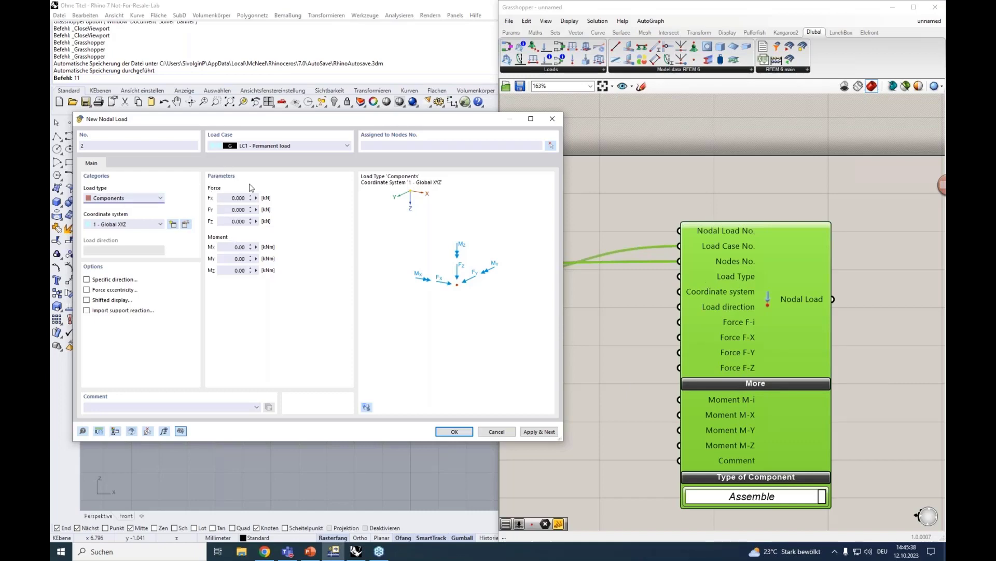
left_click(127, 198)
left_click(115, 209)
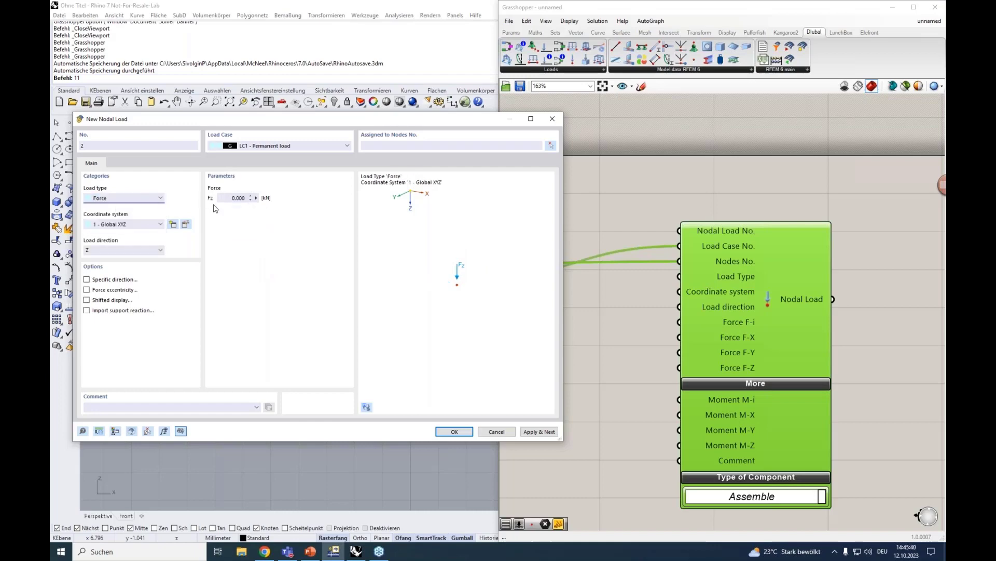
left_click(248, 198)
left_click(618, 305)
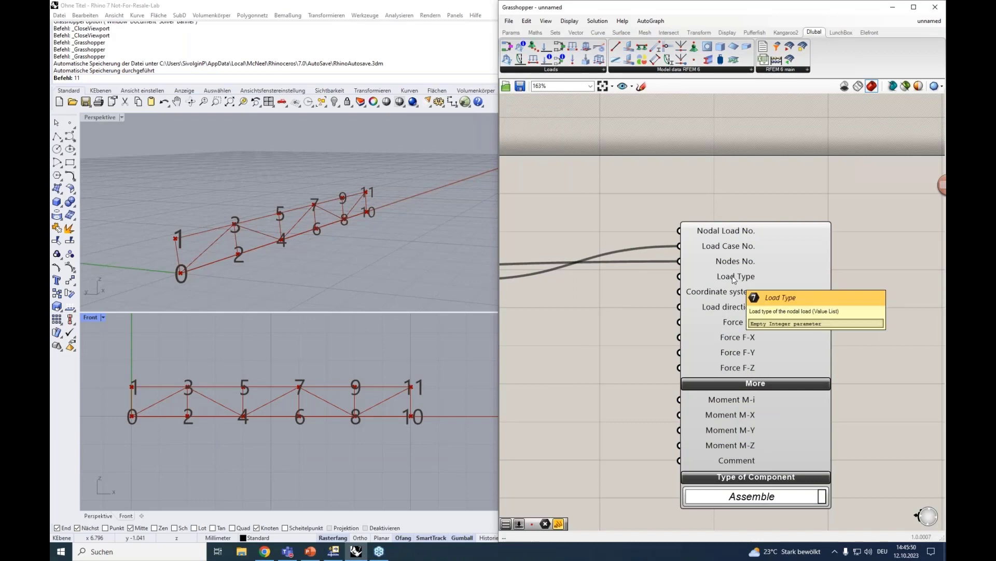
Add a Value List for the Nodal Load's Load Type input, set it to LOAD_TYPE_FORCE, and place it beside the component
right_click(617, 283)
left_click(624, 269)
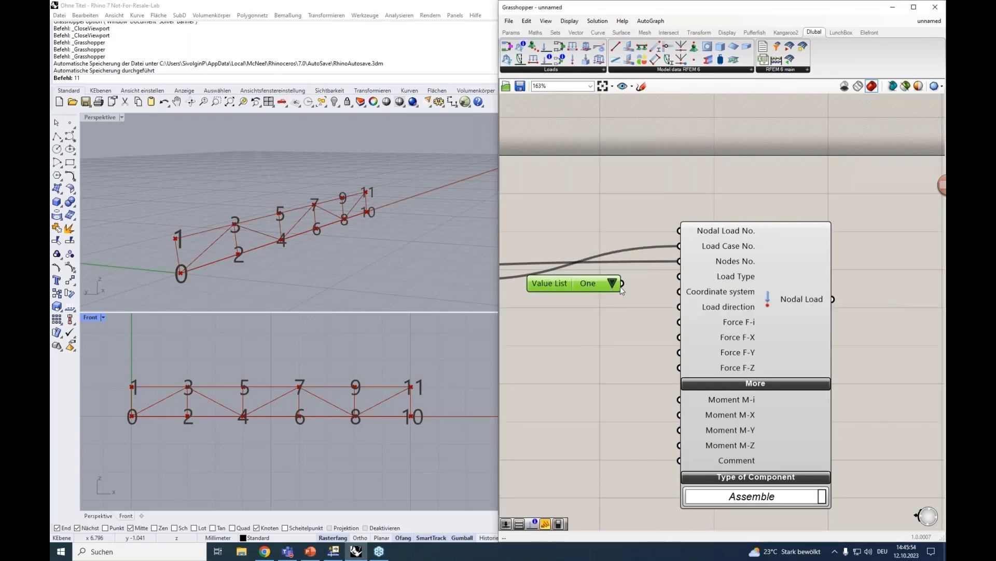
left_click_drag(639, 283, 680, 278)
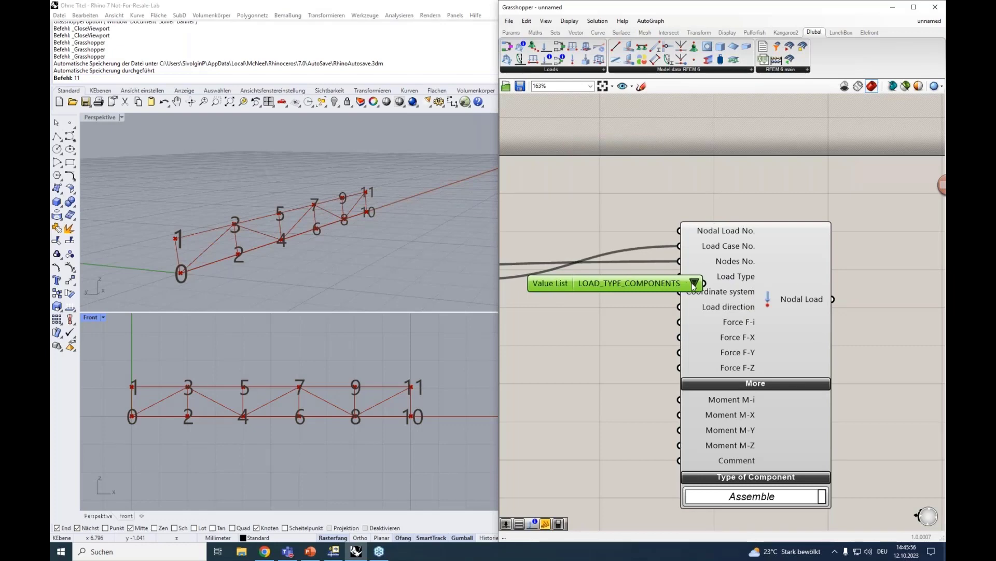
left_click(694, 283)
left_click(735, 299)
left_click_drag(656, 289, 612, 282)
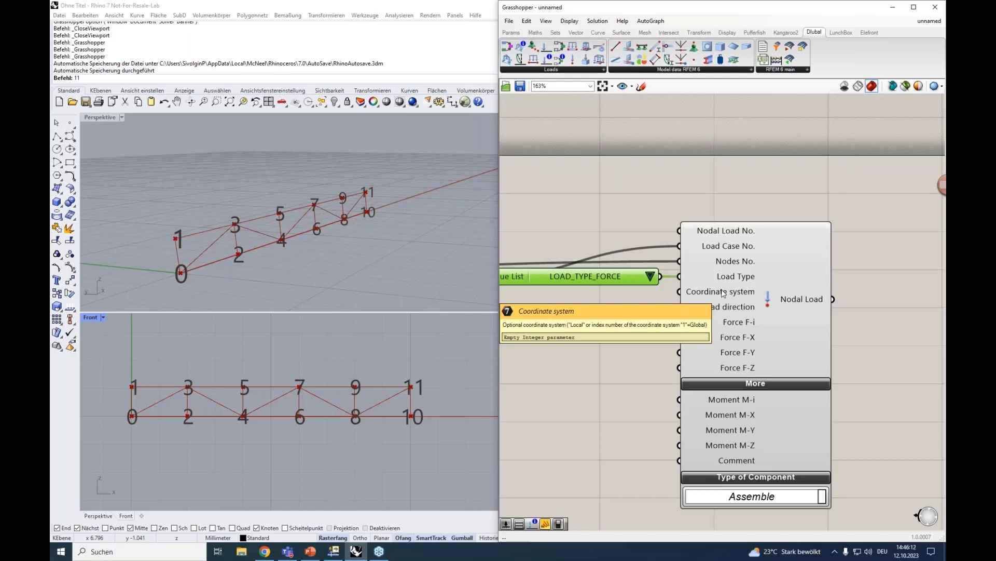
Add a number slider of 1 for the Nodal Load's Coordinate system input and align it beside the component
double_click(615, 301)
type("1")
key("Return")
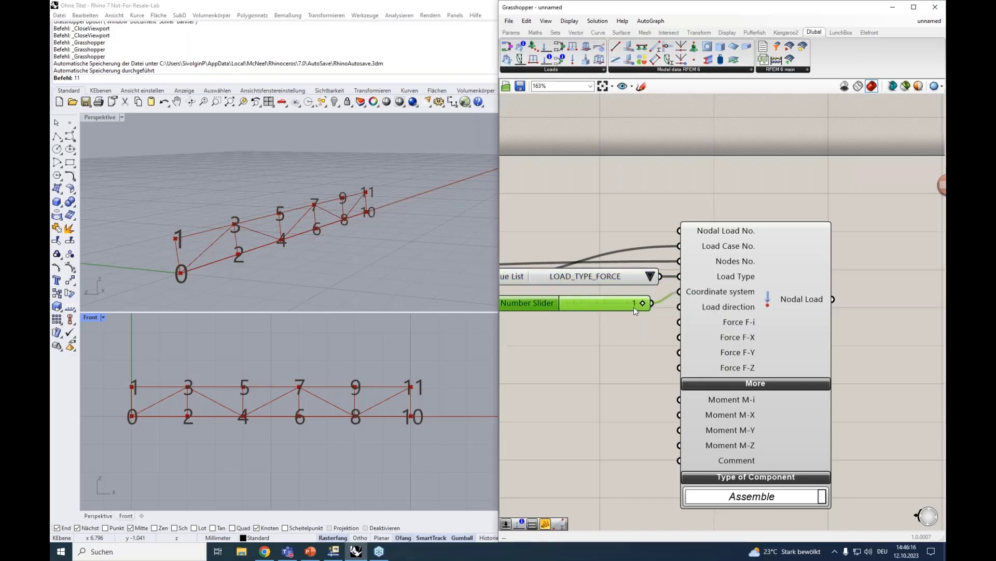
left_click_drag(635, 310, 640, 299)
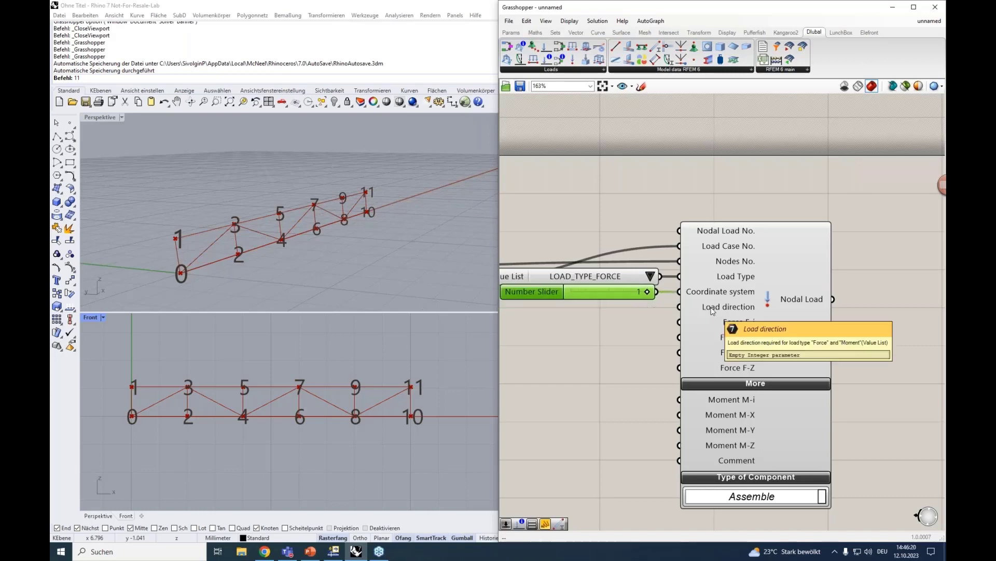
Add a Value List for the Nodal Load's Load direction input and place it below the coordinate system slider
double_click(585, 326)
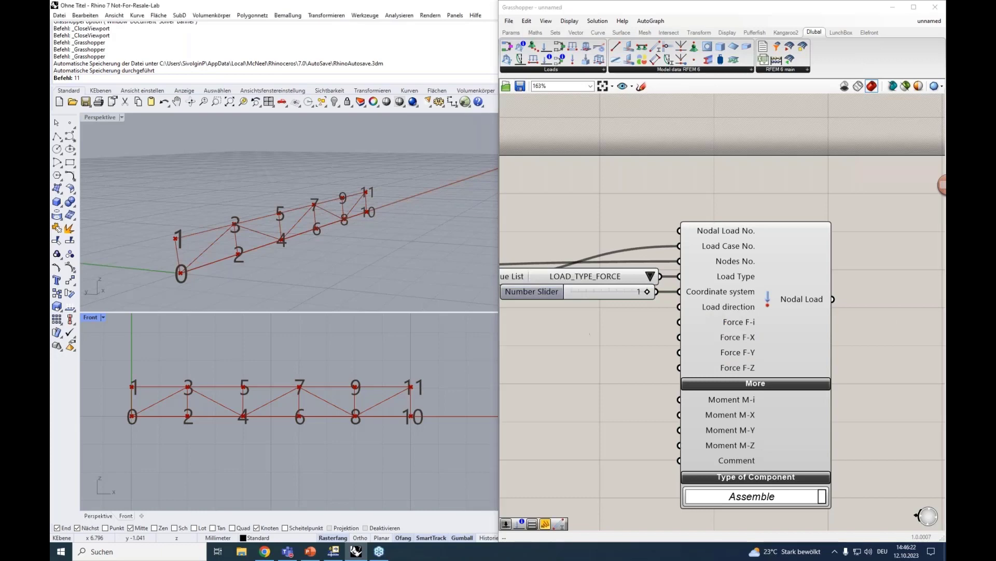
type("a")
key("BackSpace")
type("va")
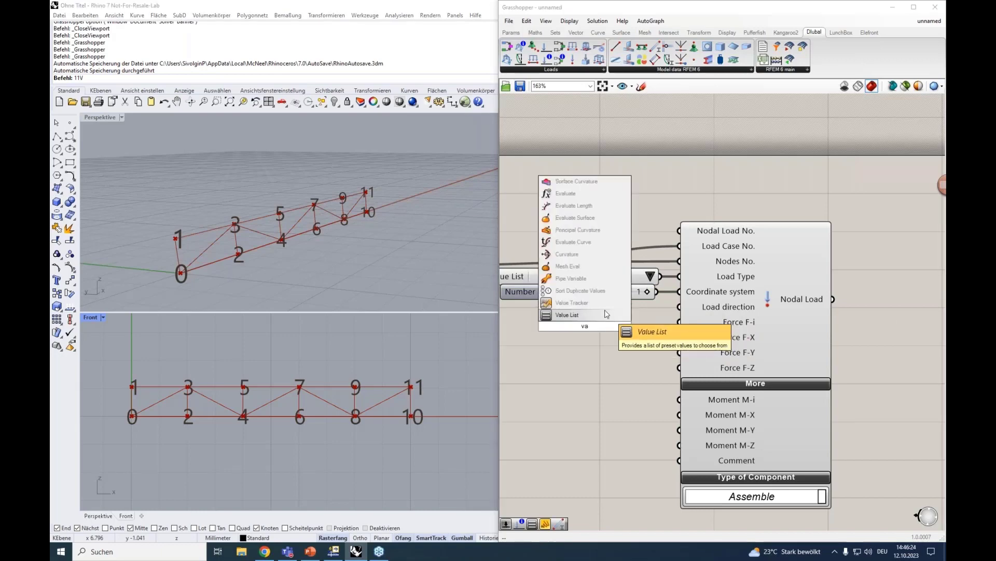
key("Return")
left_click_drag(642, 329, 576, 319)
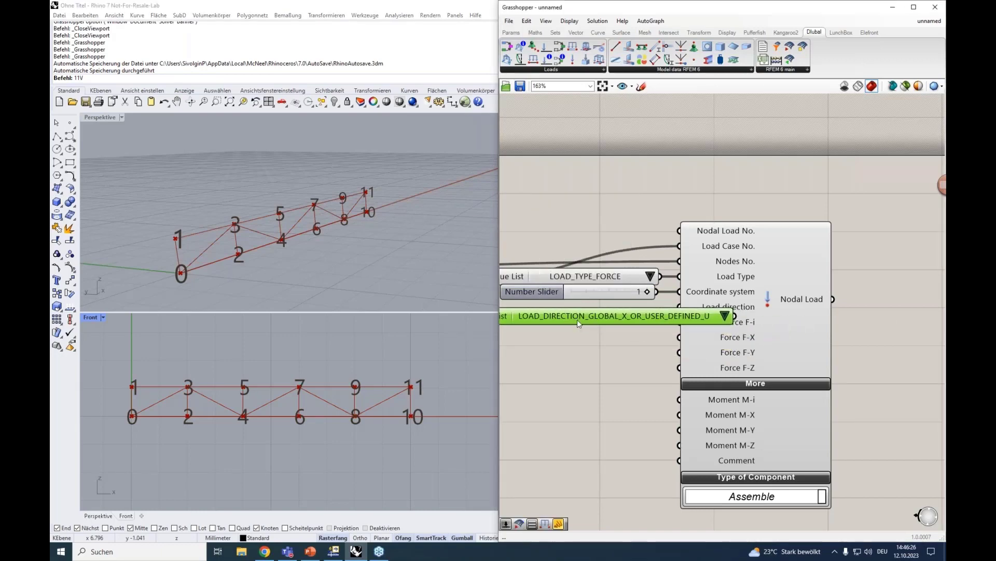
Move the Nodal Load component clear of its inputs and set the load direction list to LOAD_DIRECTION_GLOBAL_Z_OR_USER_DEFINED_W
scroll(591, 345, "down", 2)
right_click_drag(590, 346, 678, 341)
left_click_drag(782, 349, 844, 359)
left_click(777, 318)
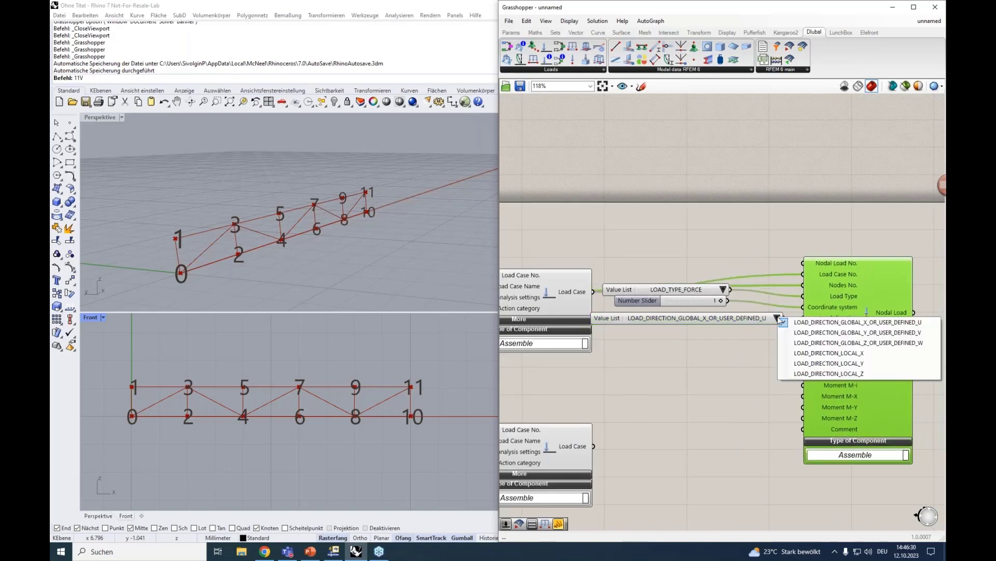
left_click(818, 343)
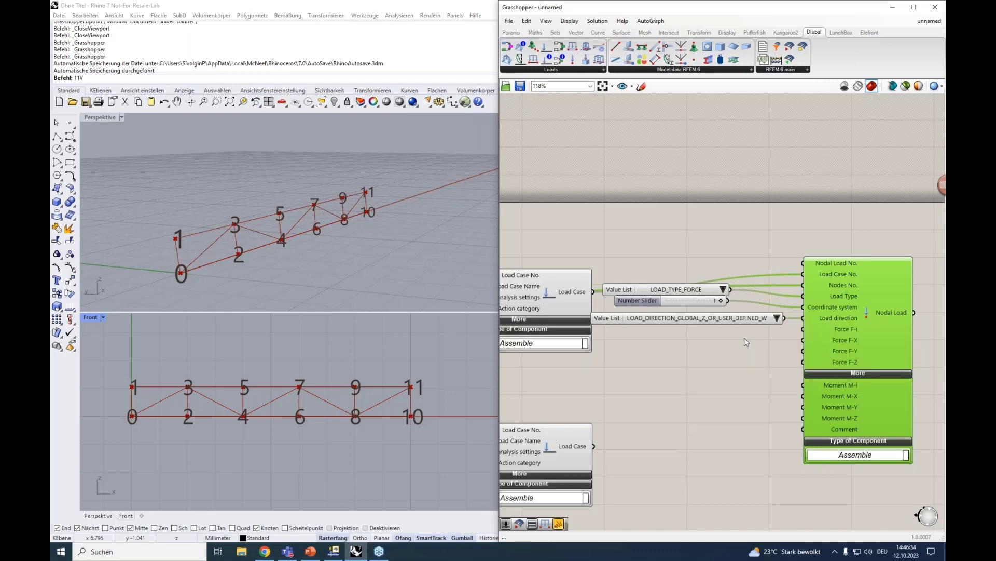
right_click(781, 335)
left_click(720, 352)
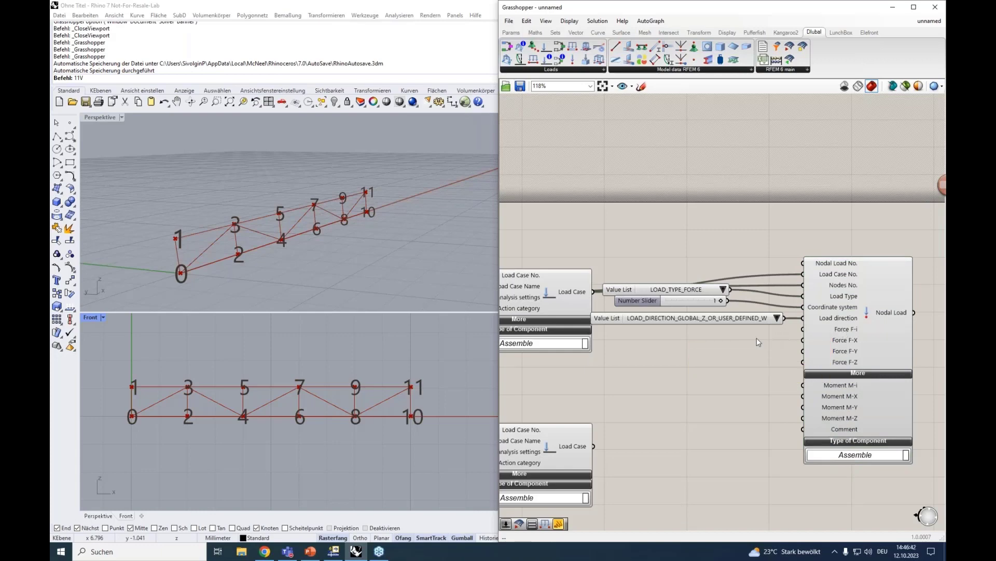
Add a number slider of 3000 and connect it to the Nodal Load's Force F-i input
double_click(740, 342)
type("30")
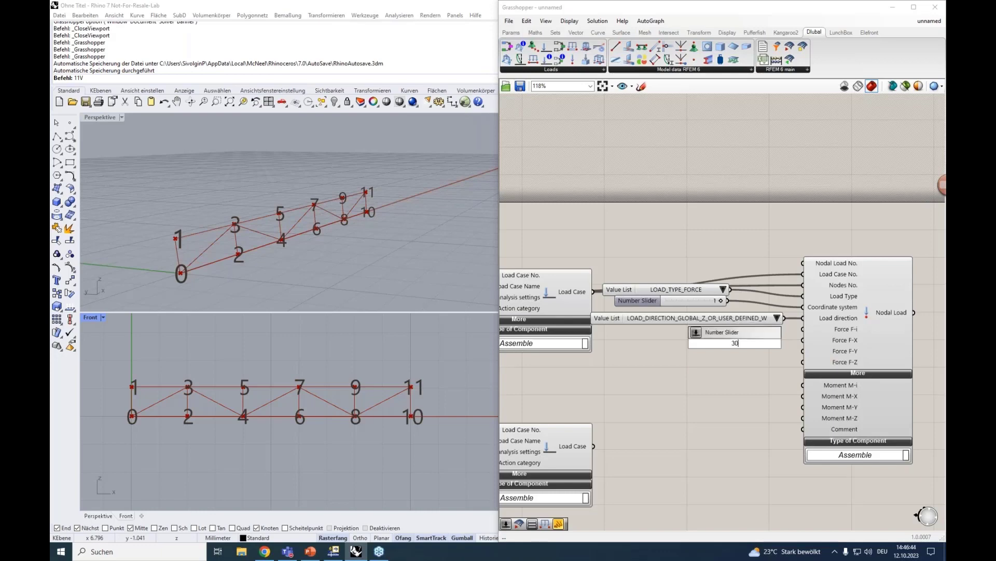
type("00")
key("Return")
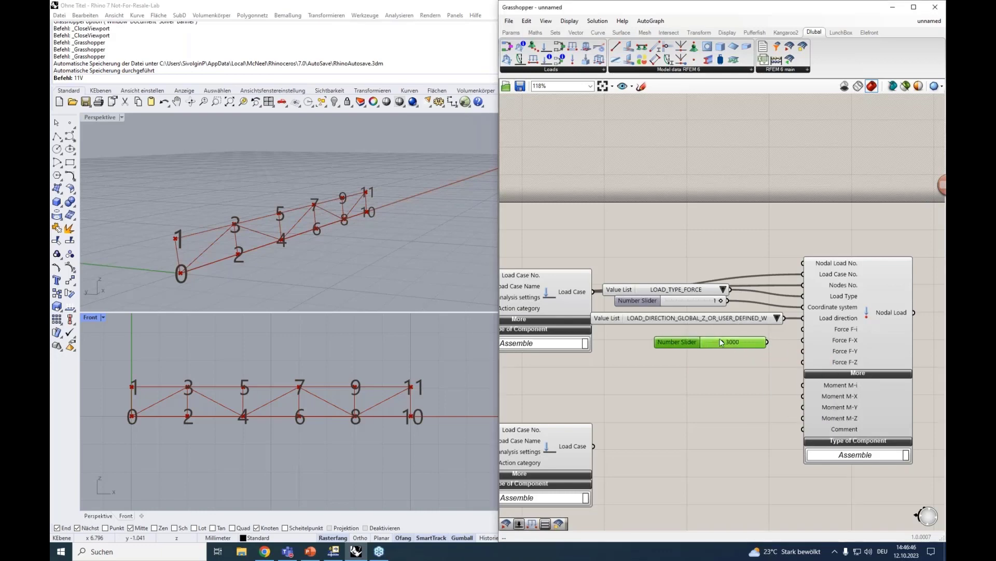
left_click_drag(760, 337, 803, 329)
right_click_drag(773, 379, 730, 332)
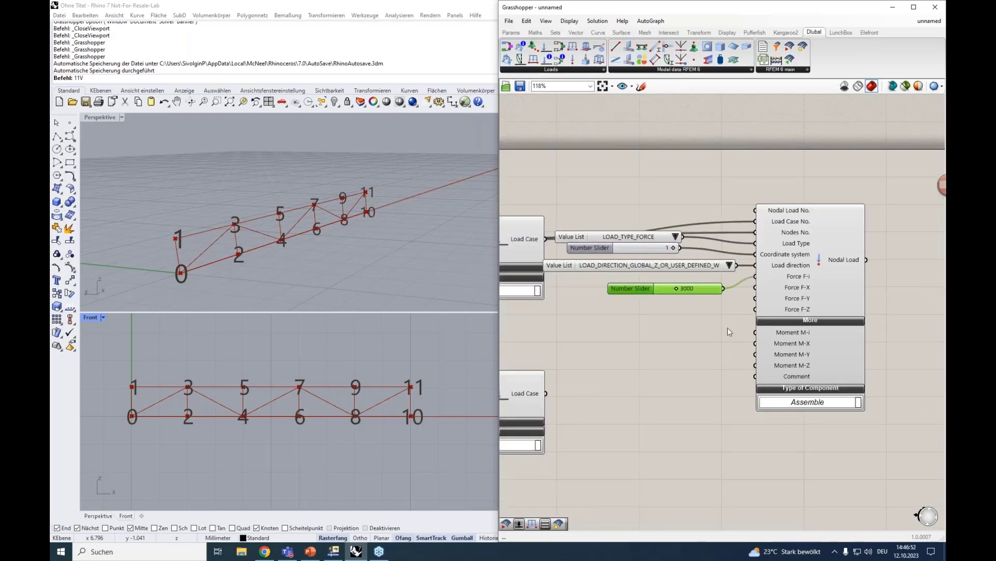
Collapse the Nodal Load's additional inputs and move the component with its value lists and sliders farther from the load cases
left_click(781, 319)
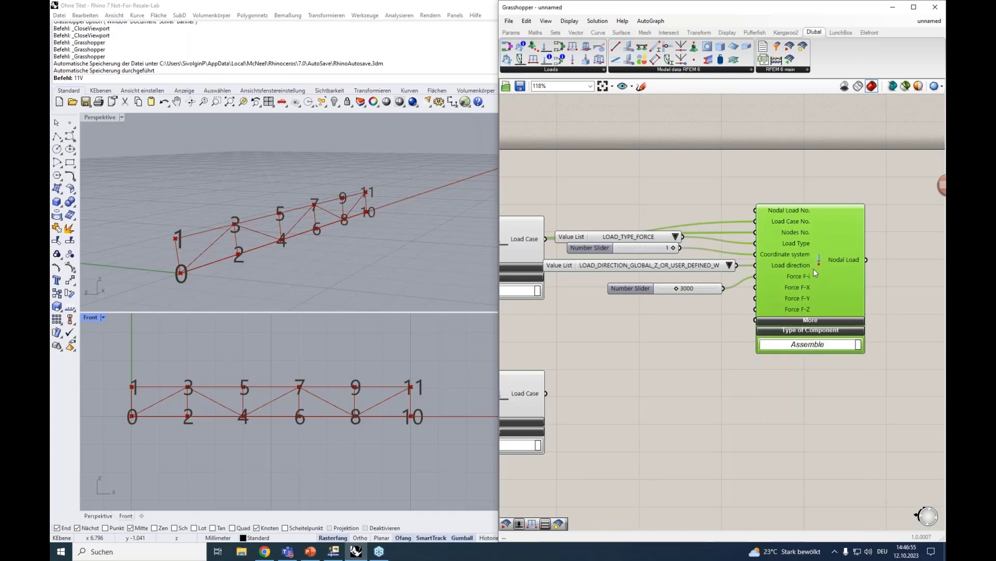
left_click_drag(853, 387, 548, 177)
left_click_drag(787, 247, 827, 242)
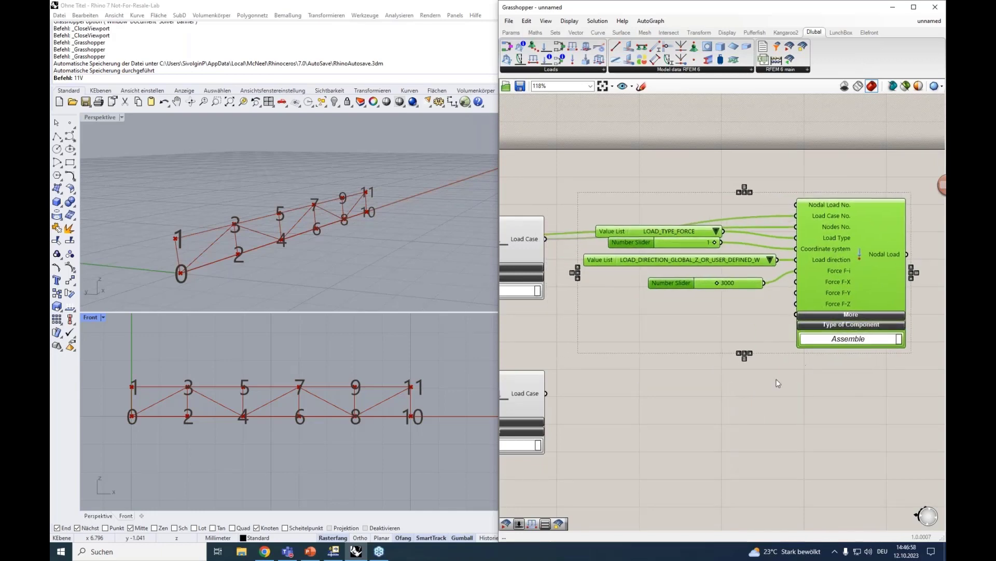
right_click_drag(713, 423, 699, 338)
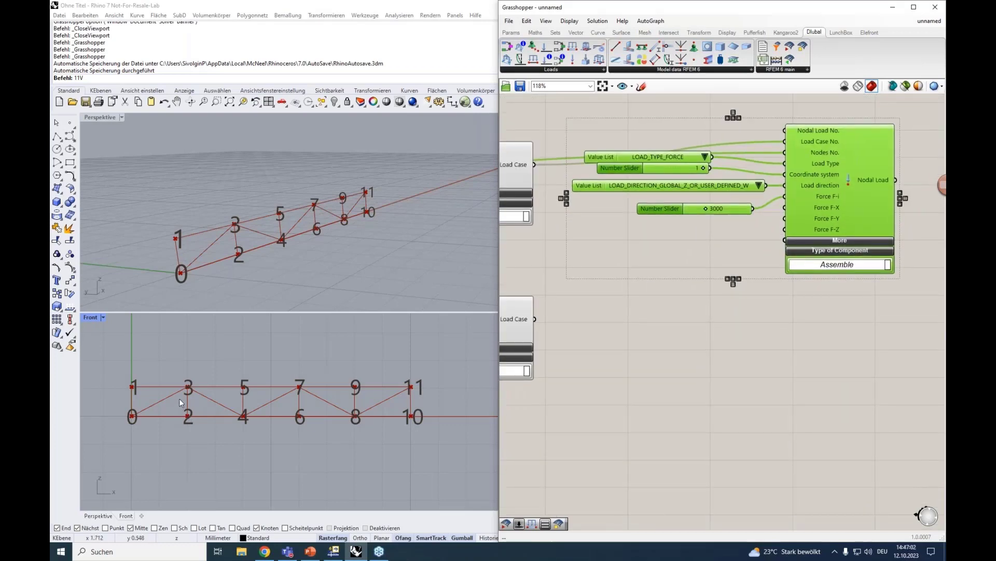
left_click(732, 399)
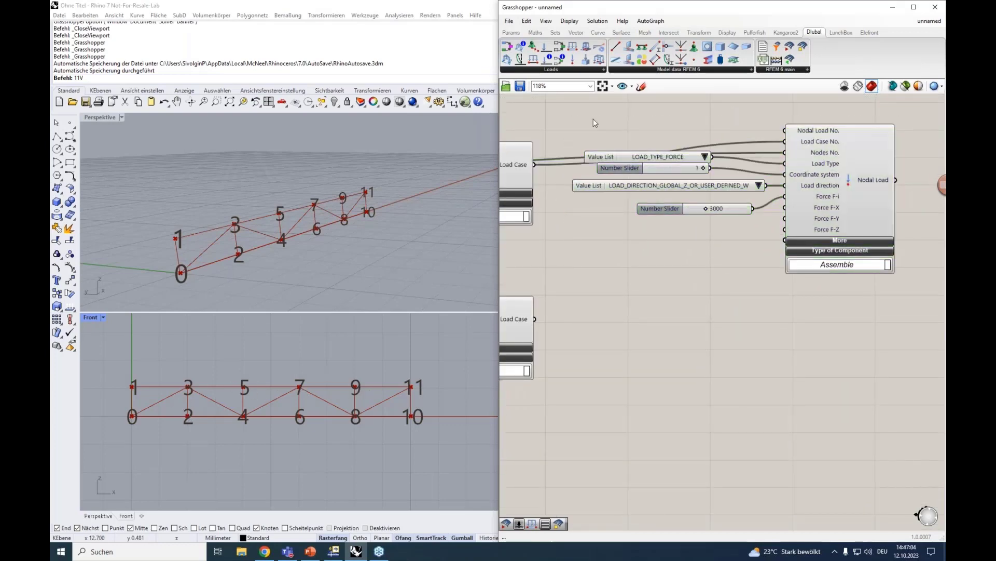
Place a Member Load component below the Nodal Load and connect the second Load Case output to its Load Case No. input
left_click(529, 70)
left_click_drag(533, 147, 826, 360)
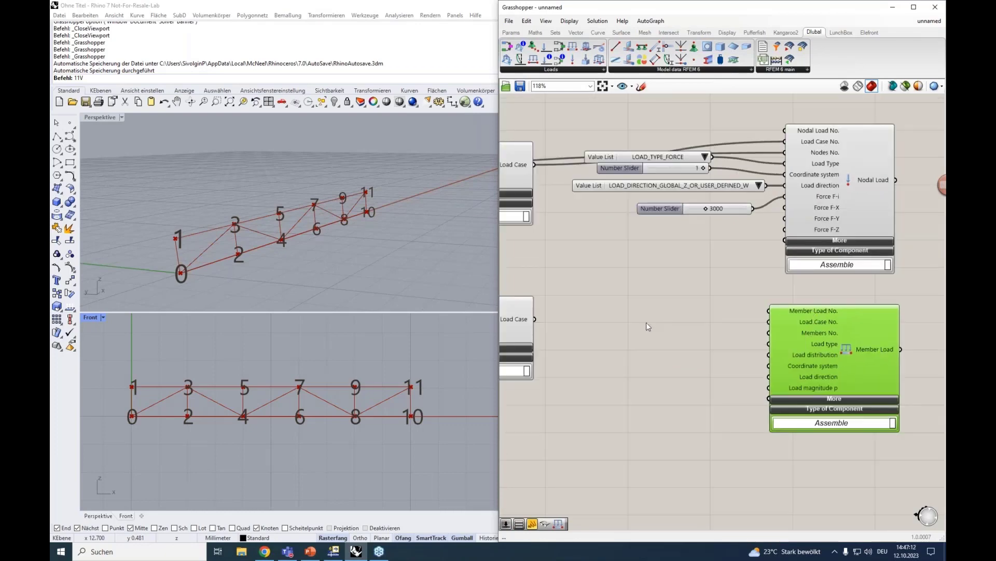
right_click(663, 344)
left_click(615, 332)
scroll(621, 323, "down", 2)
right_click_drag(643, 319, 690, 316)
left_click(580, 322)
left_click_drag(606, 318, 773, 327)
scroll(772, 328, "up", 3)
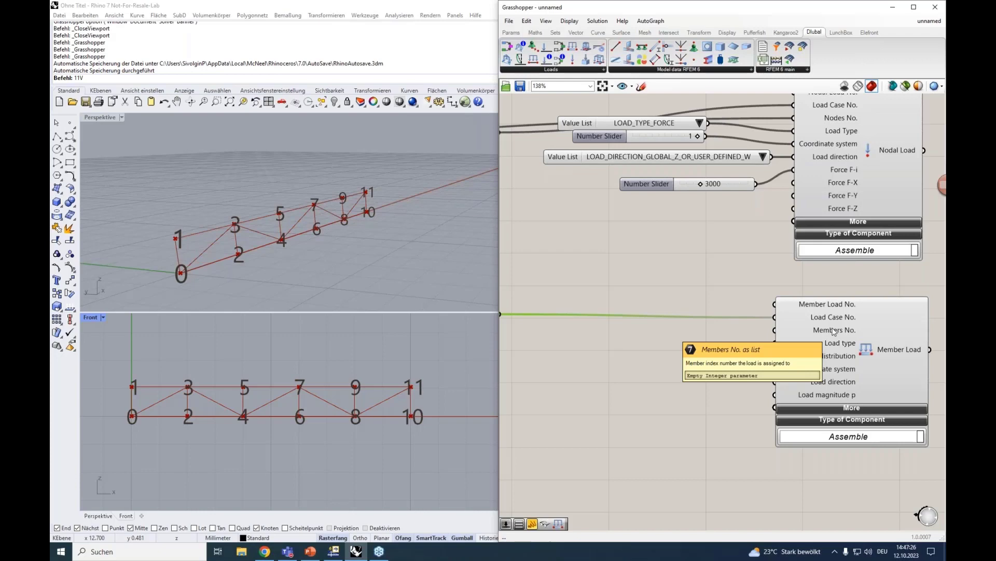
Connect the output of the first Member component, numbered by the Series, to the Member Load's Members No. input
scroll(832, 331, "down", 5)
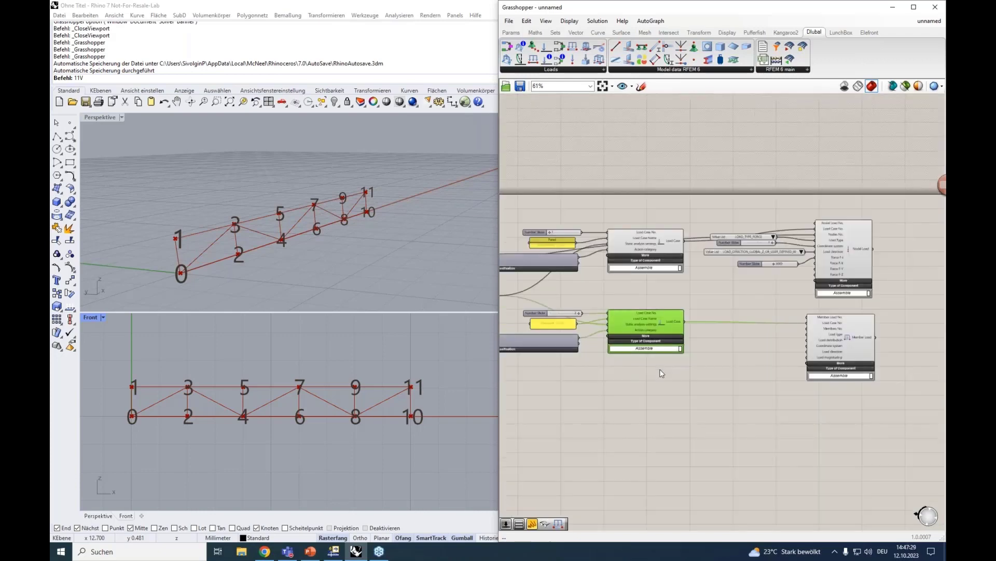
right_click_drag(651, 398, 877, 367)
right_click_drag(674, 370, 876, 369)
scroll(538, 316, "up", 3)
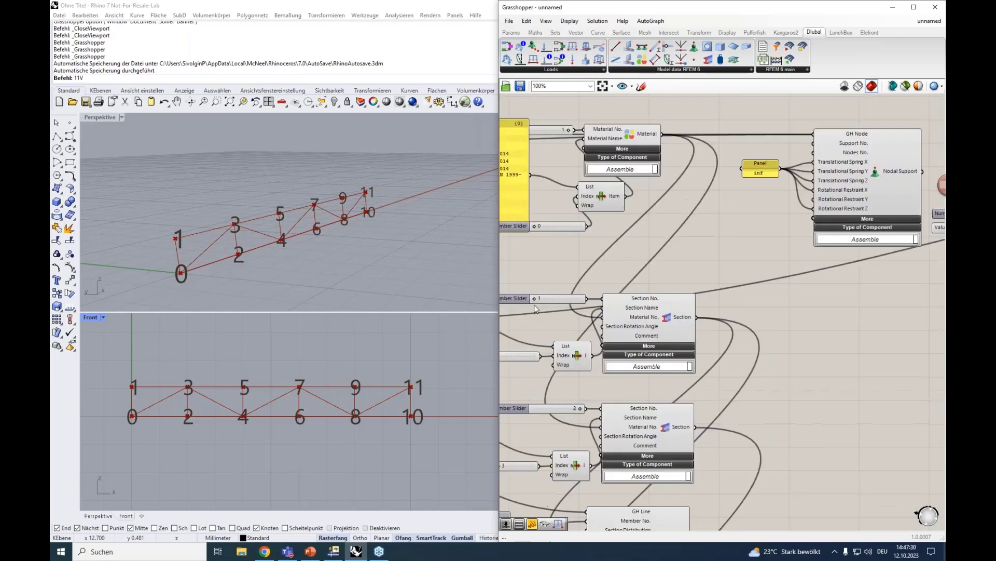
right_click_drag(540, 330, 669, 194)
scroll(681, 309, "down", 2)
left_click_drag(642, 368, 530, 312)
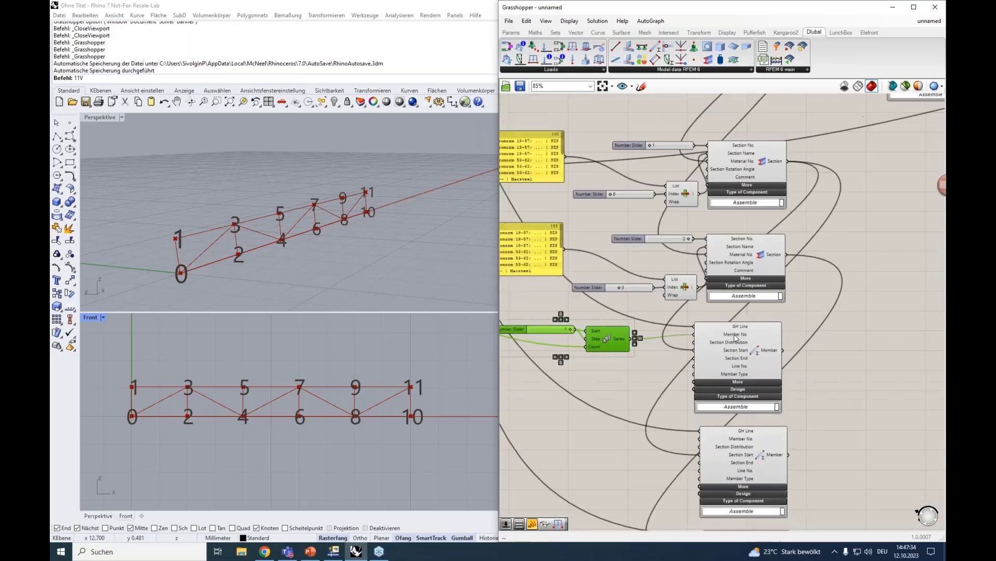
scroll(737, 345, "up", 2)
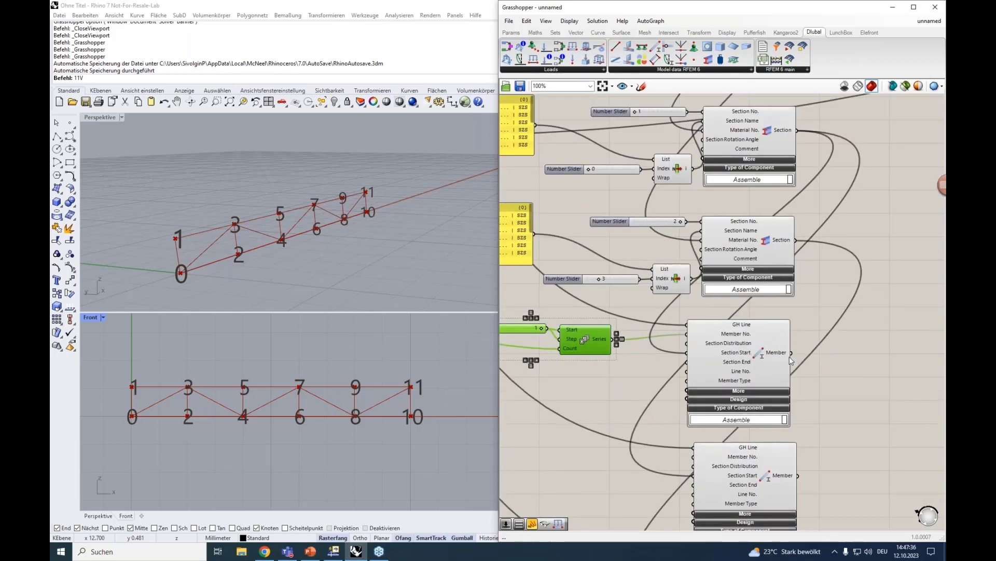
left_click_drag(791, 352, 930, 329)
right_click_drag(946, 330, 929, 329)
left_click_drag(930, 329, 839, 327)
right_click_drag(930, 329, 838, 327)
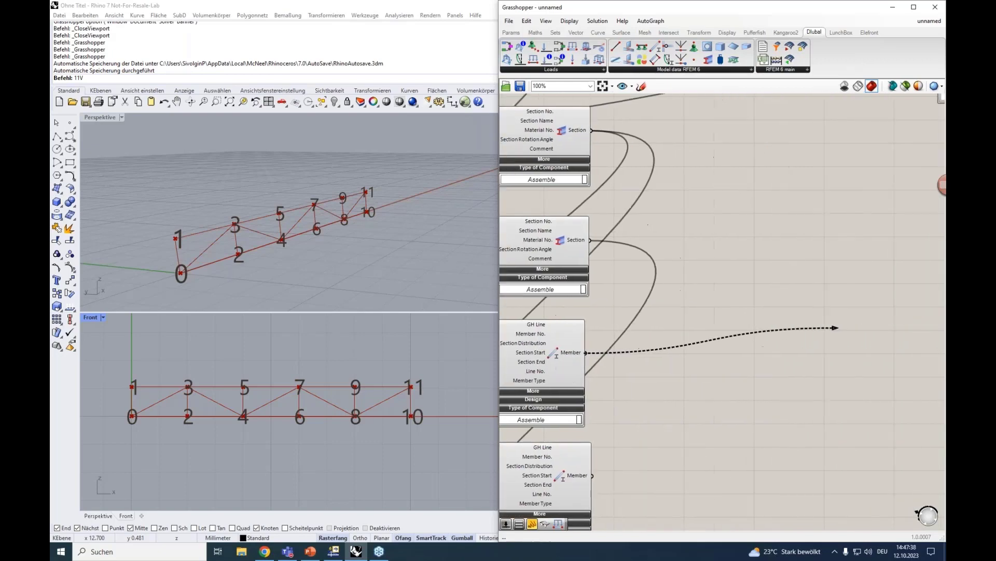
left_click_drag(839, 327, 656, 327)
right_click_drag(839, 327, 656, 326)
scroll(730, 273, "down", 1)
left_click_drag(656, 327, 678, 206)
scroll(891, 273, "down", 3)
scroll(877, 171, "up", 4)
scroll(678, 206, "up", 2)
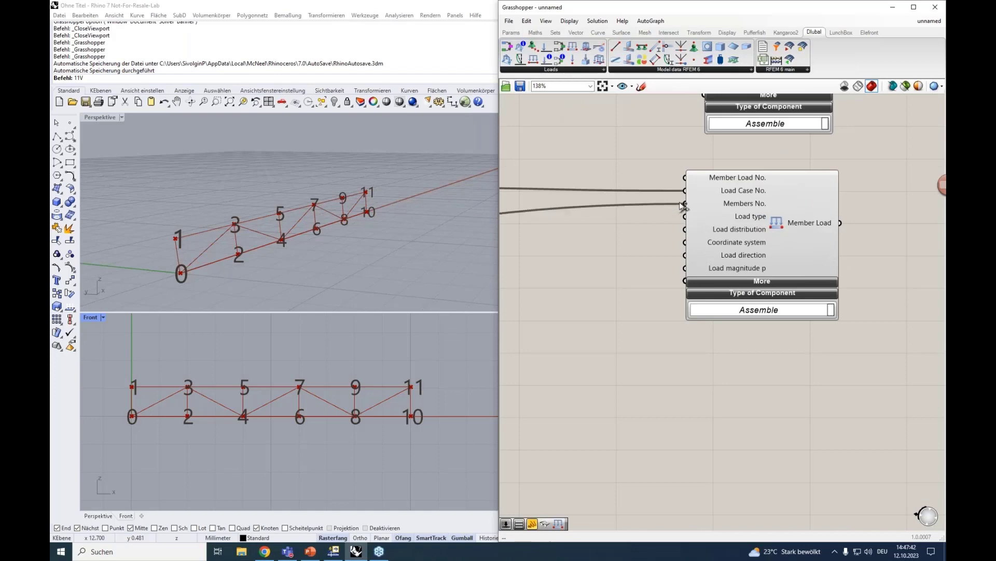
Replace RFEM 6's New Nodal Load dialog with the New Member Load dialog, then expand the Member Load component's additional inputs in Grasshopper
mouse_move(745, 208)
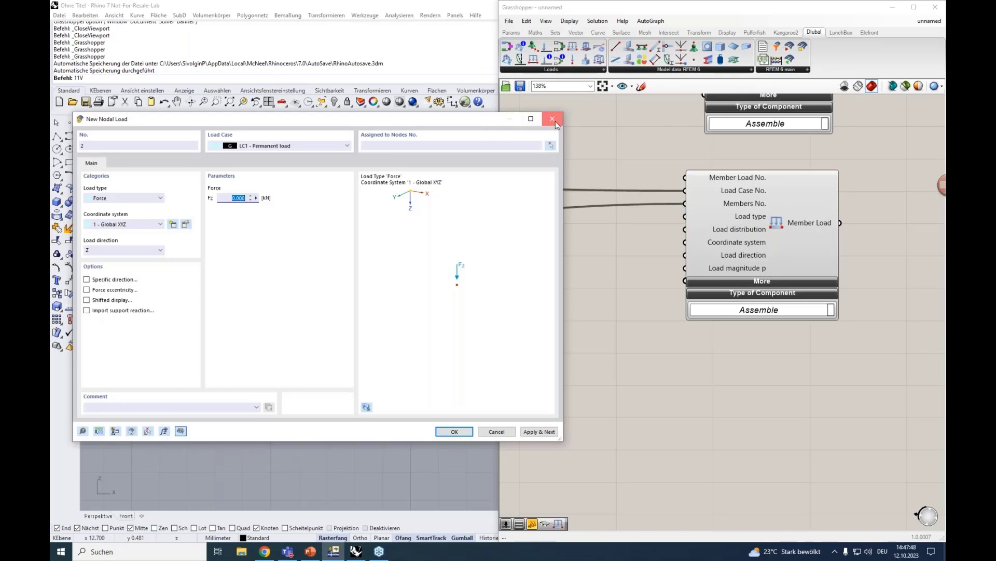
left_click(555, 120)
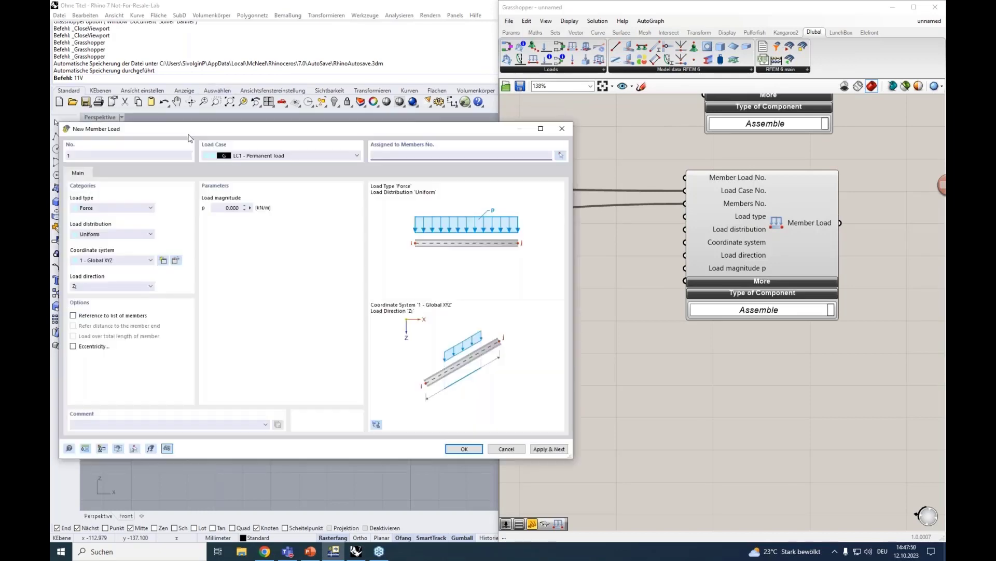
left_click_drag(191, 126, 202, 87)
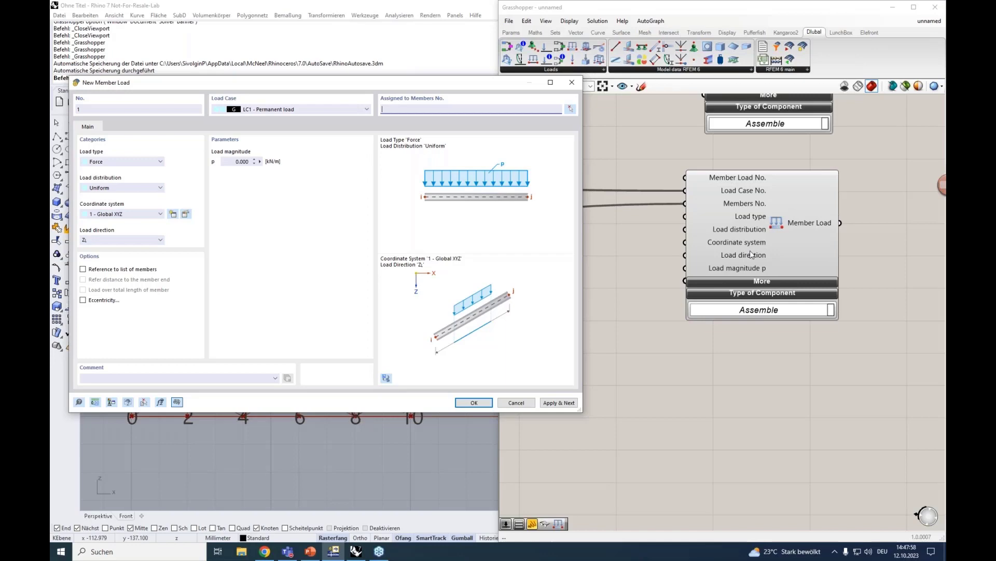
left_click(758, 282)
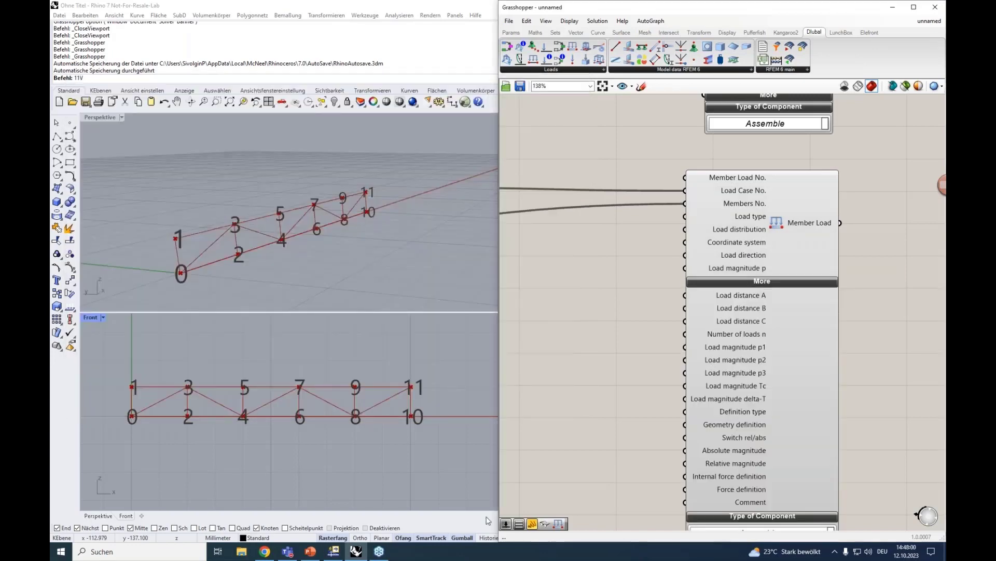
Review the load types in RFEM 6's New Member Load dialog and choose the Trapezoidal load distribution to inspect its parameters
left_click(333, 552)
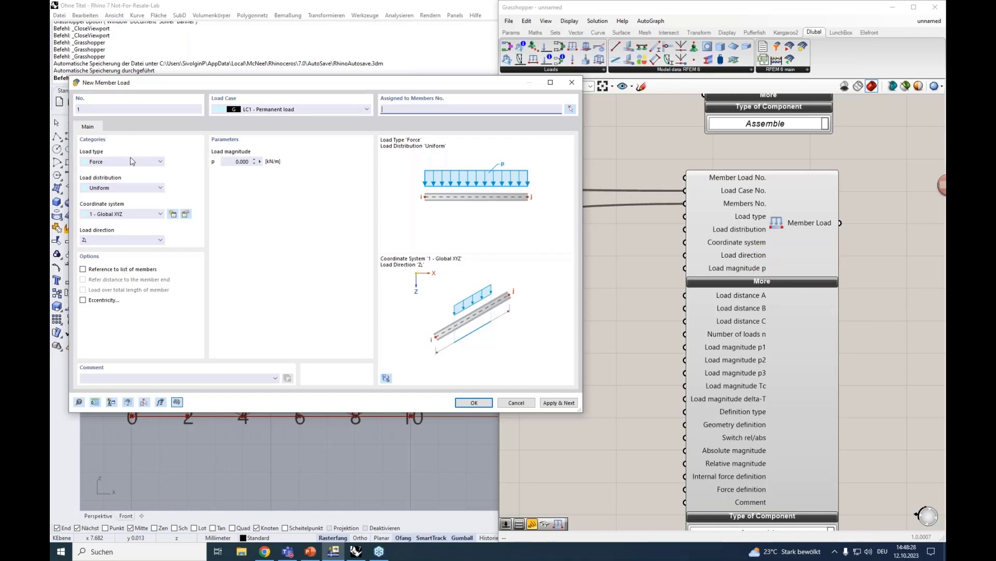
left_click(118, 163)
left_click(120, 167)
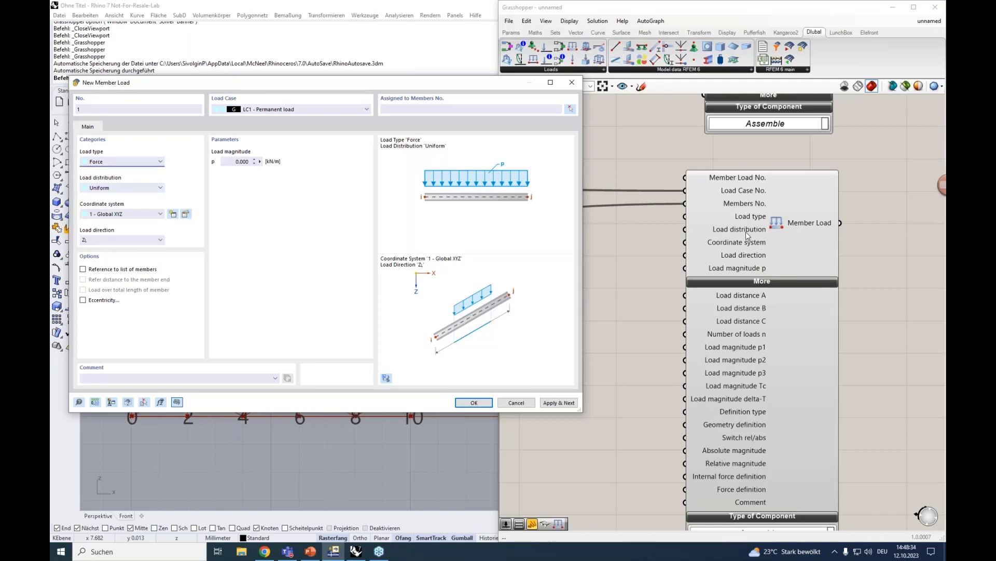
mouse_move(746, 234)
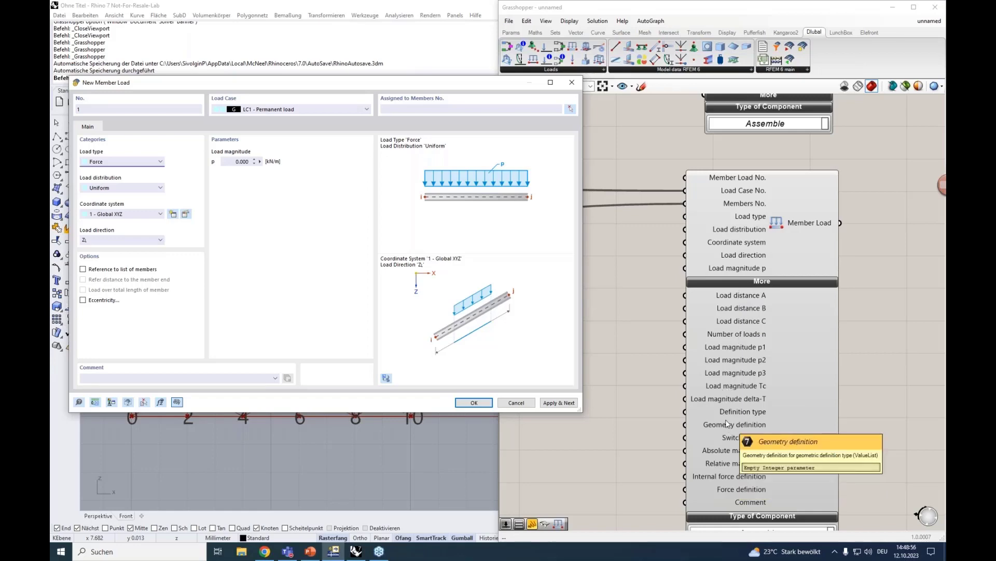
left_click(111, 163)
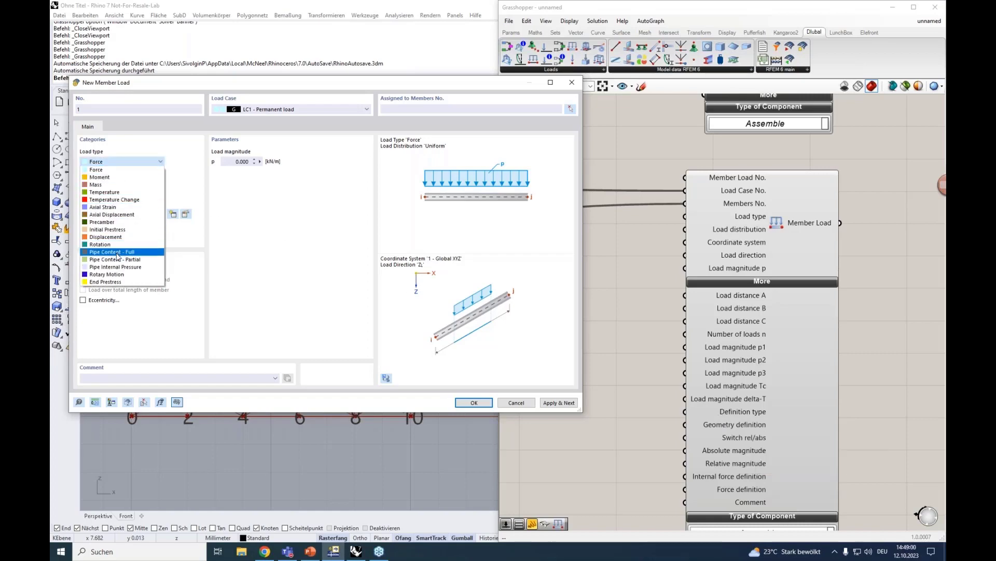
left_click(124, 188)
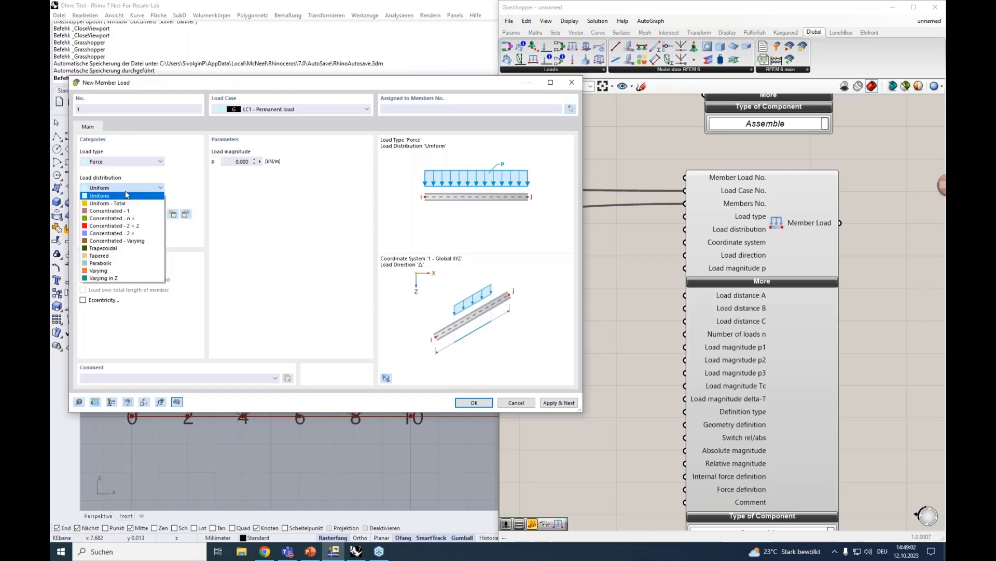
left_click(144, 250)
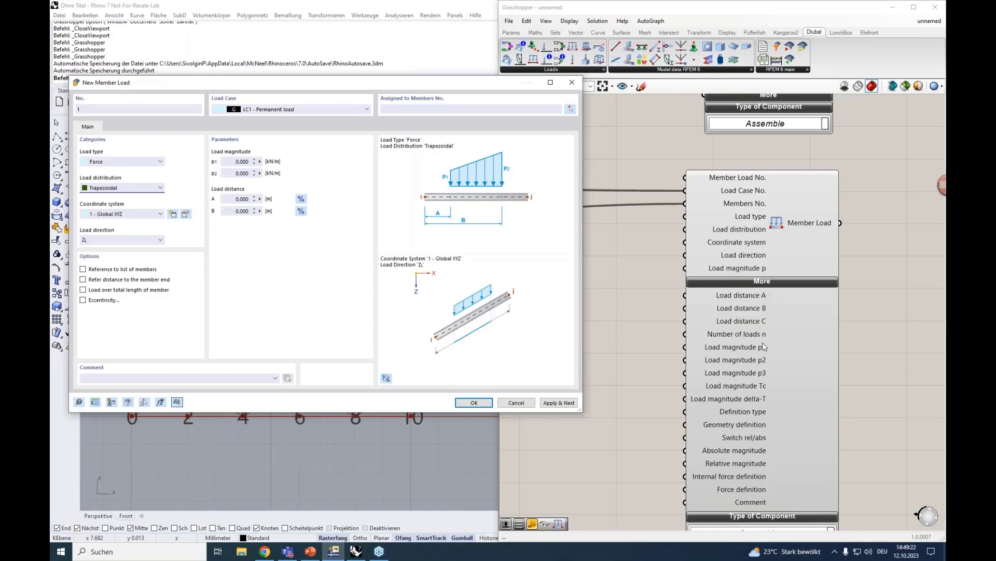
Compare the Member Load component's inputs with the load distribution and load type options in RFEM 6's New Member Load dialog, then return to Grasshopper
right_click_drag(795, 293, 795, 270)
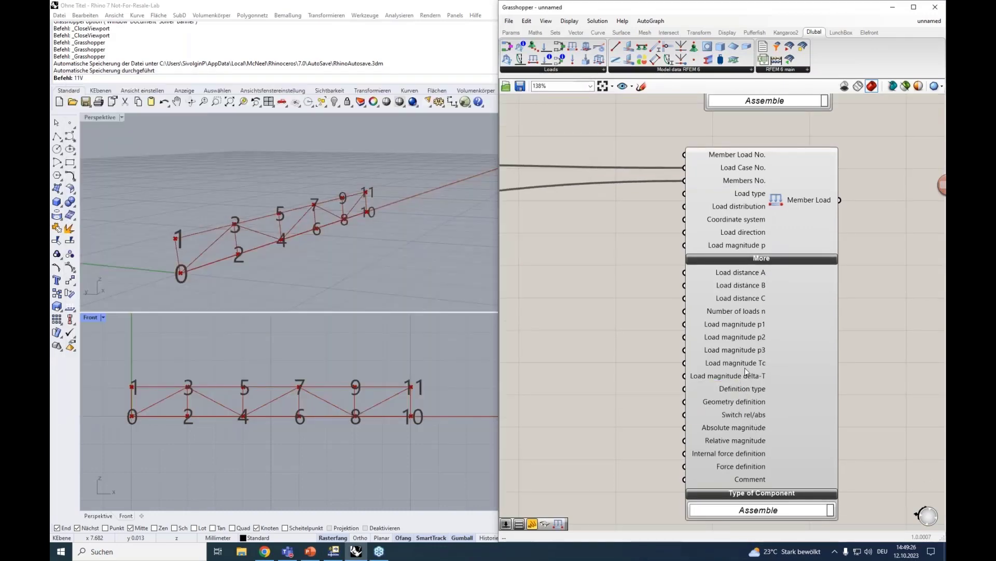
left_click(333, 551)
left_click(121, 190)
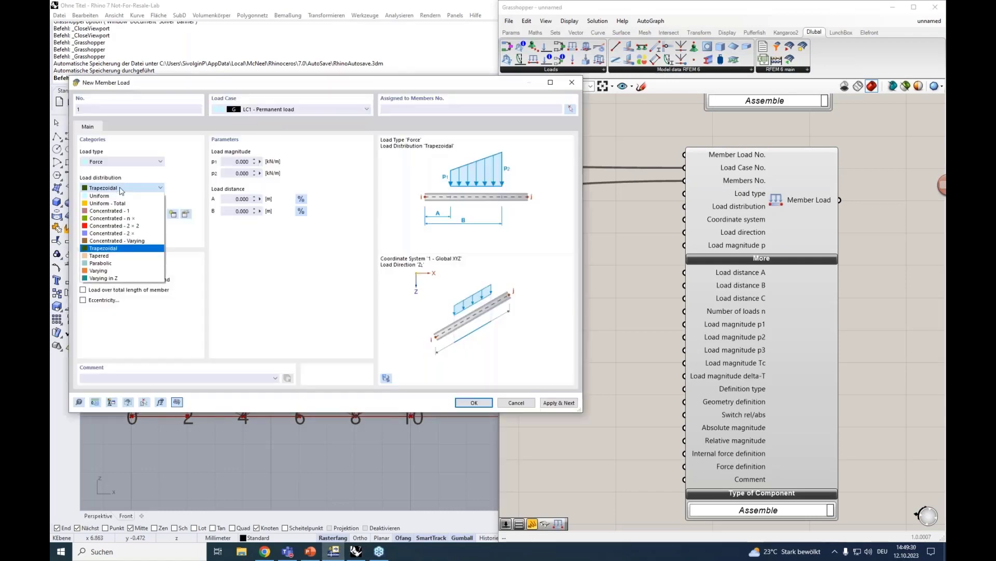
left_click(122, 192)
left_click(146, 162)
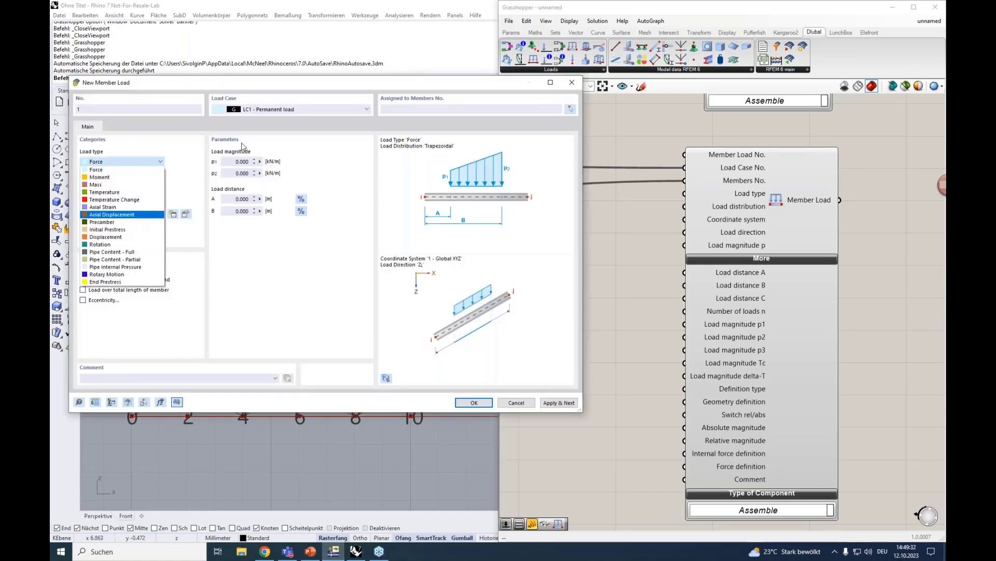
left_click(305, 251)
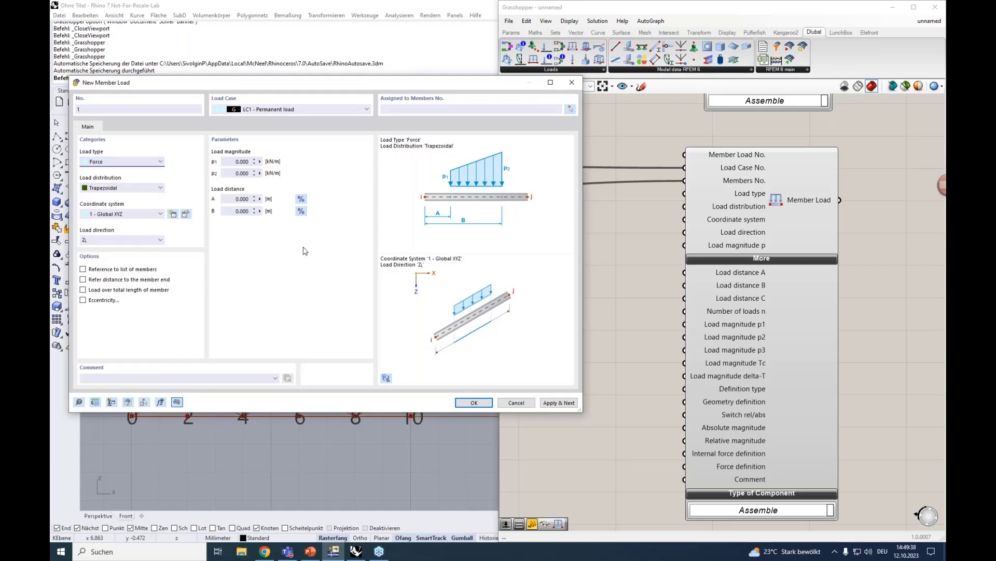
left_click(648, 225)
Add a number slider with value 1 and connect it to the Member Load's Coordinate system input
right_click_drag(654, 217, 653, 241)
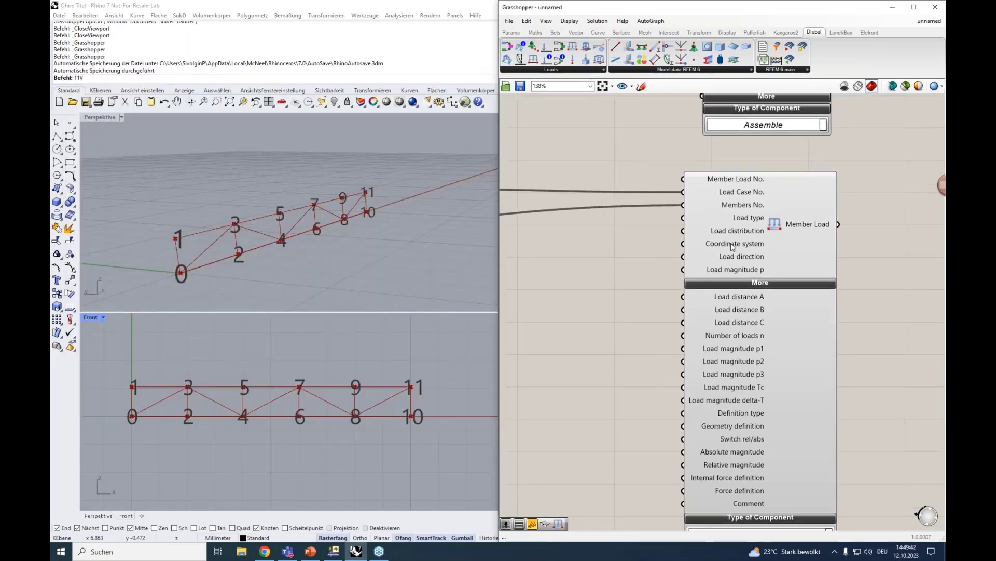
mouse_move(731, 243)
double_click(630, 244)
type("1")
key("Return")
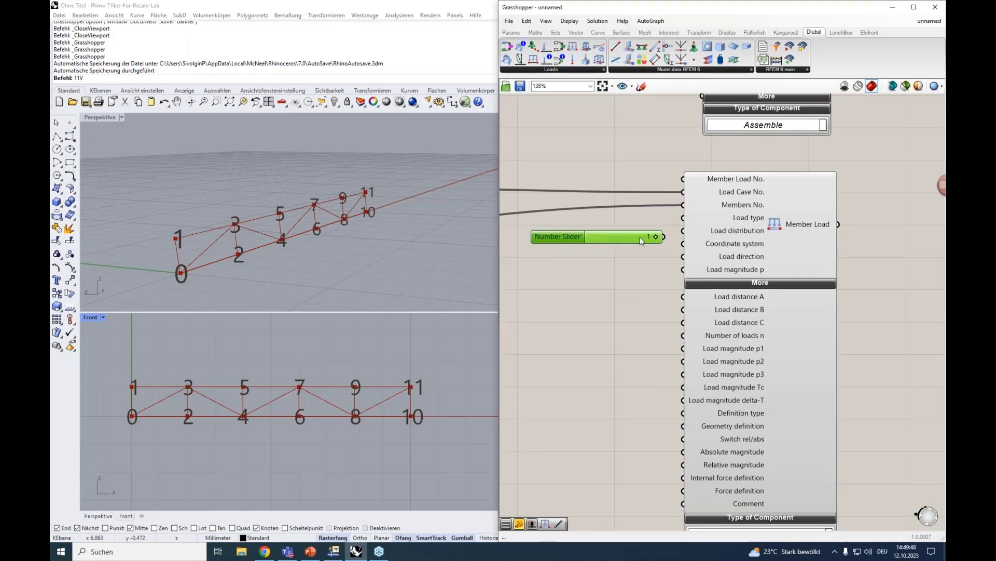
left_click_drag(664, 237, 643, 251)
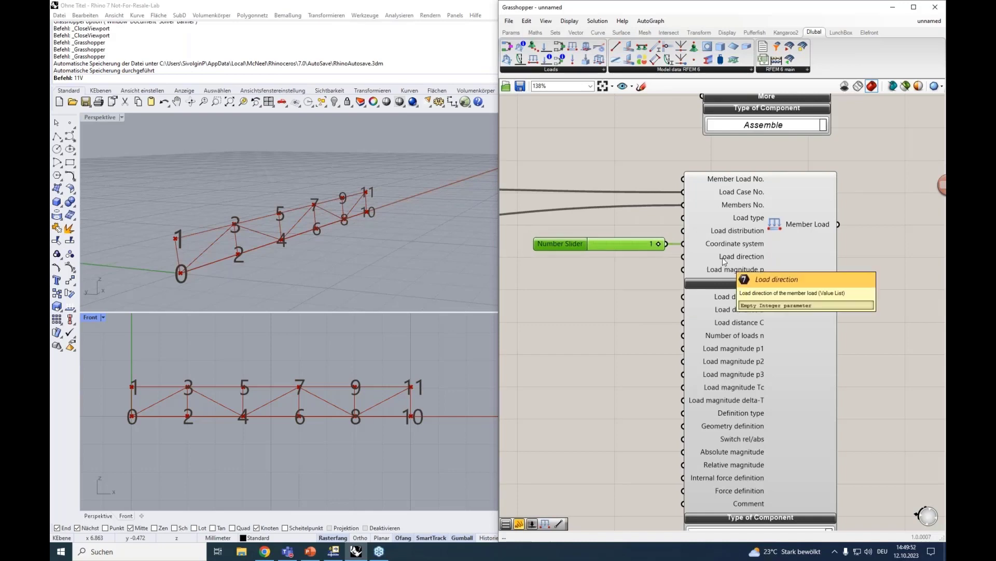
Connect a Value List to the Member Load's Load direction input and choose LOAD_DIRECTION_GLOBAL_Z_OR_USER_DEFINED_W_TRUE, placing the list beside the component
double_click(574, 280)
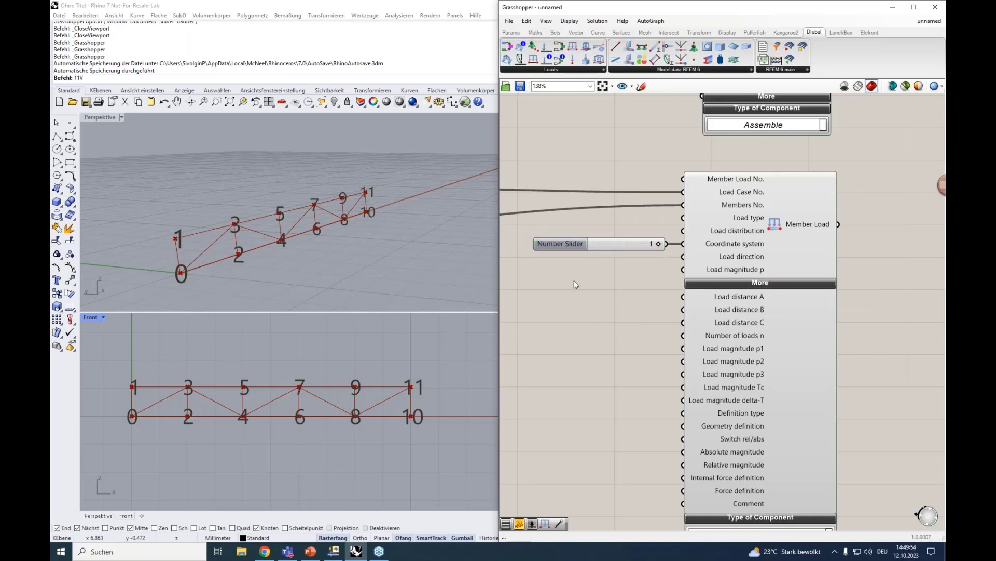
type("val")
left_click(589, 268)
left_click_drag(625, 278, 677, 256)
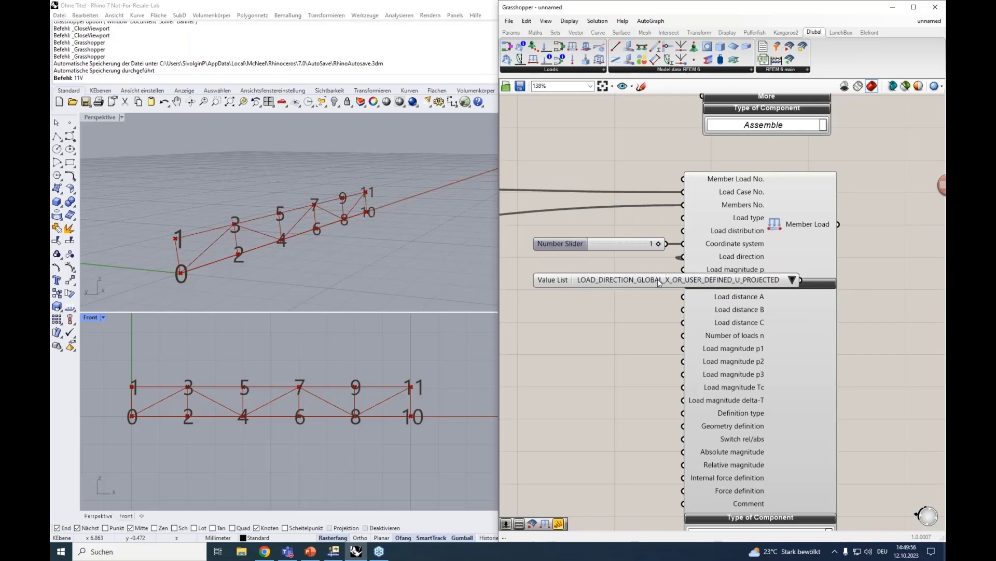
left_click(656, 280)
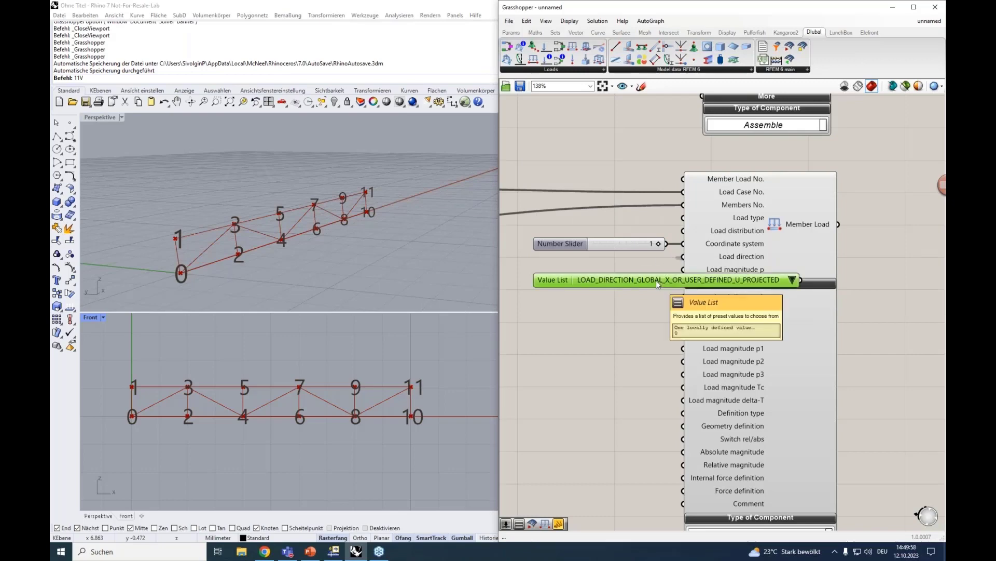
left_click(792, 281)
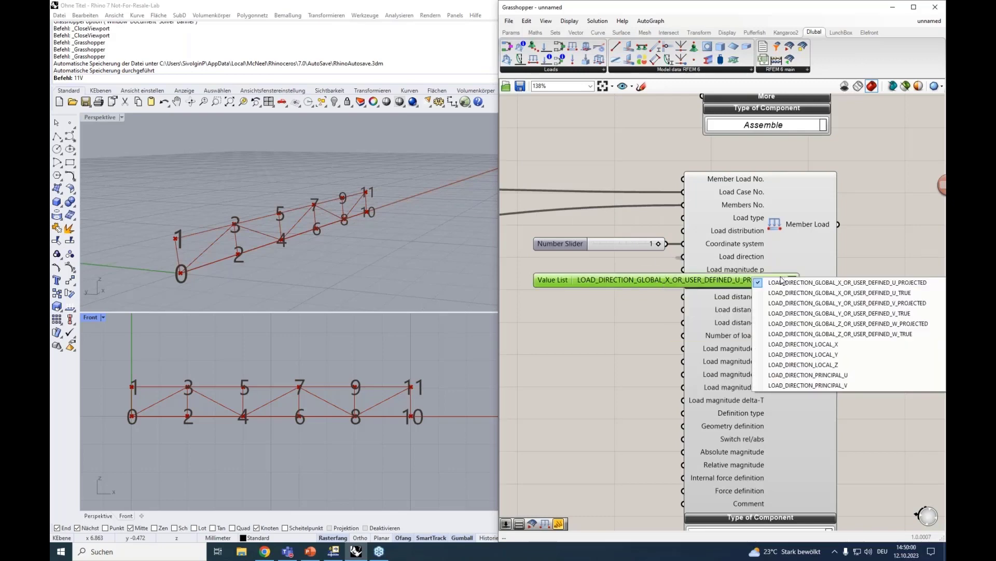
left_click(808, 335)
left_click_drag(760, 281, 584, 264)
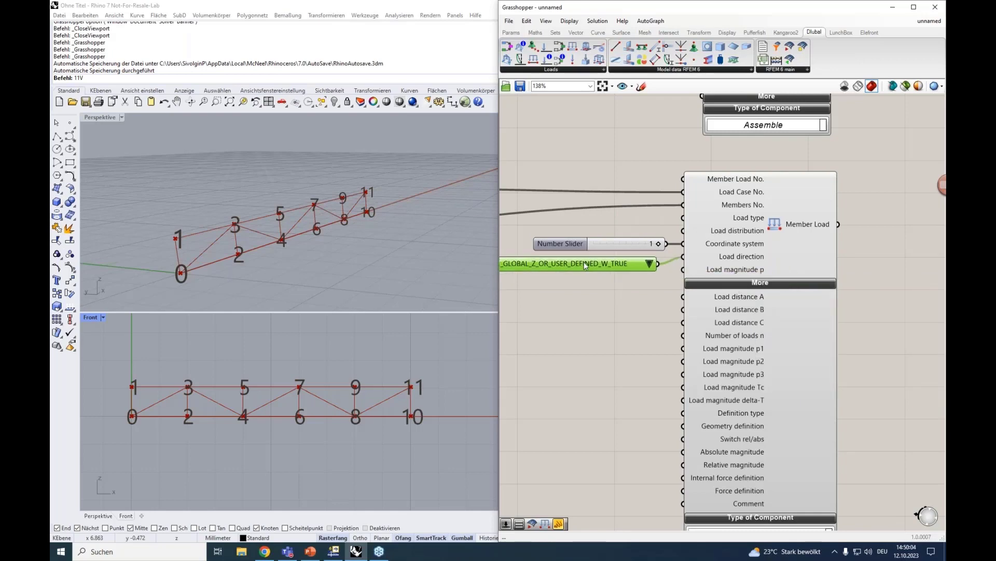
Connect a number slider of 2000 to the Member Load's Load magnitude p input, then collapse the component's additional inputs
mouse_move(741, 272)
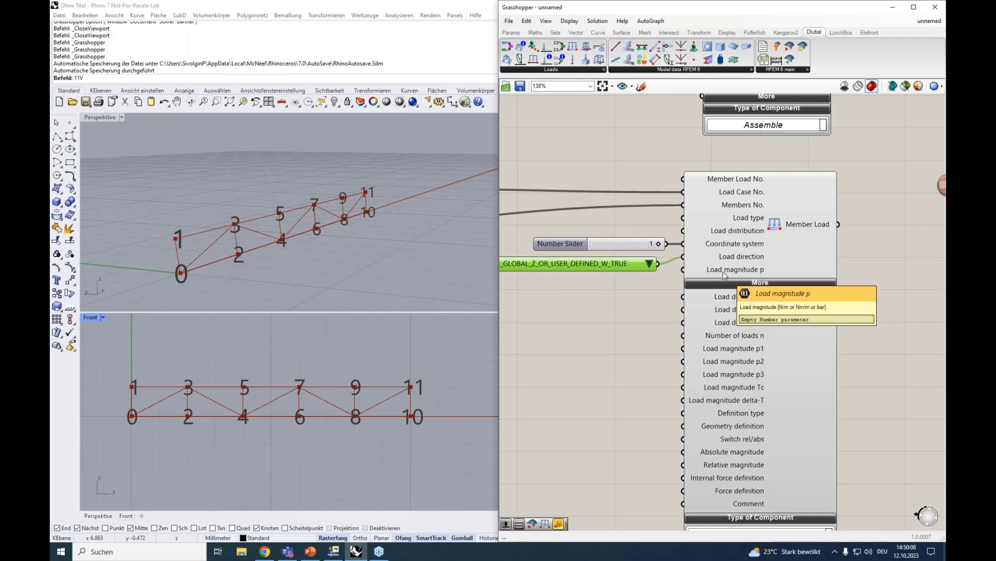
right_click_drag(552, 289, 640, 280)
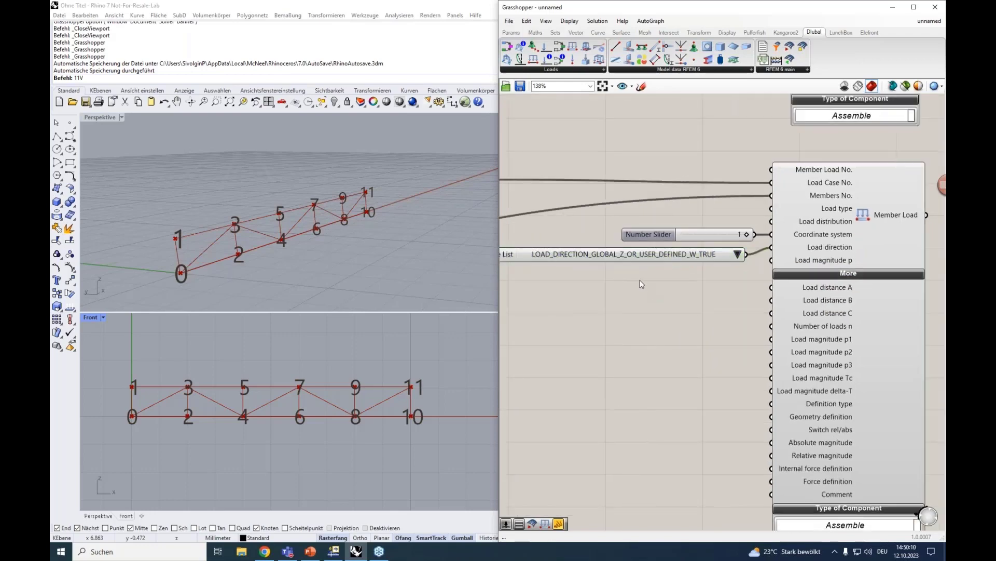
double_click(640, 281)
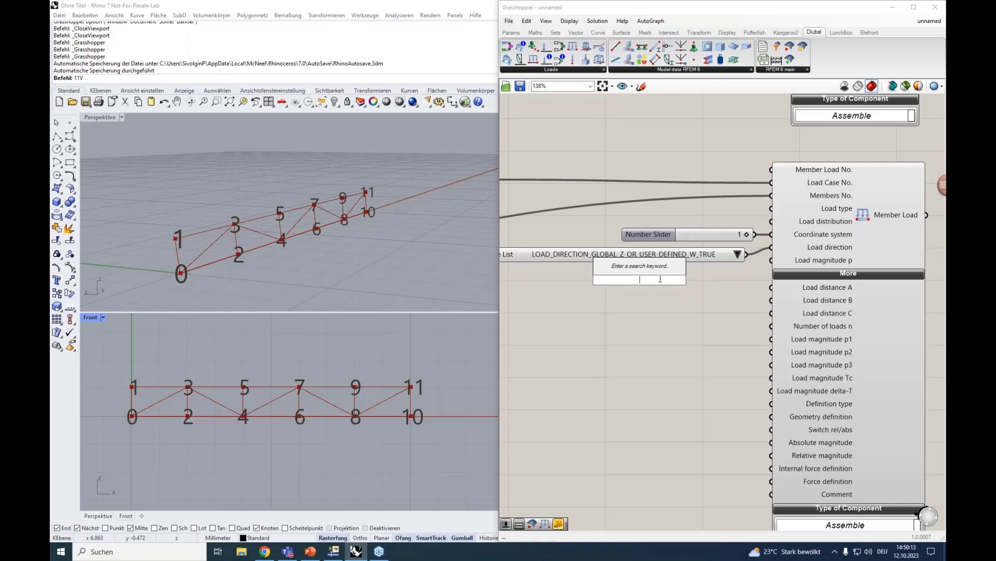
type("2000")
key("Return")
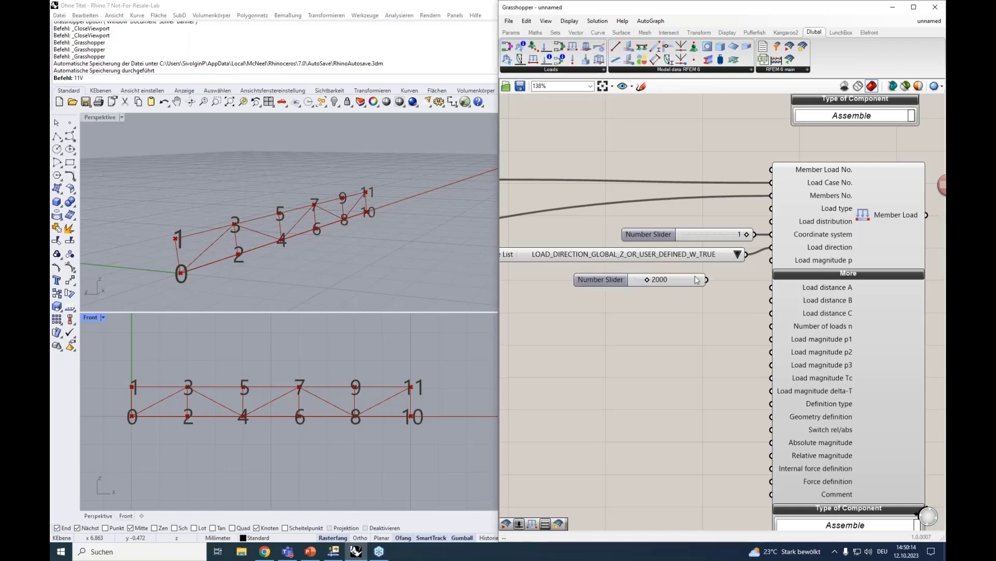
scroll(745, 284, "down", 3)
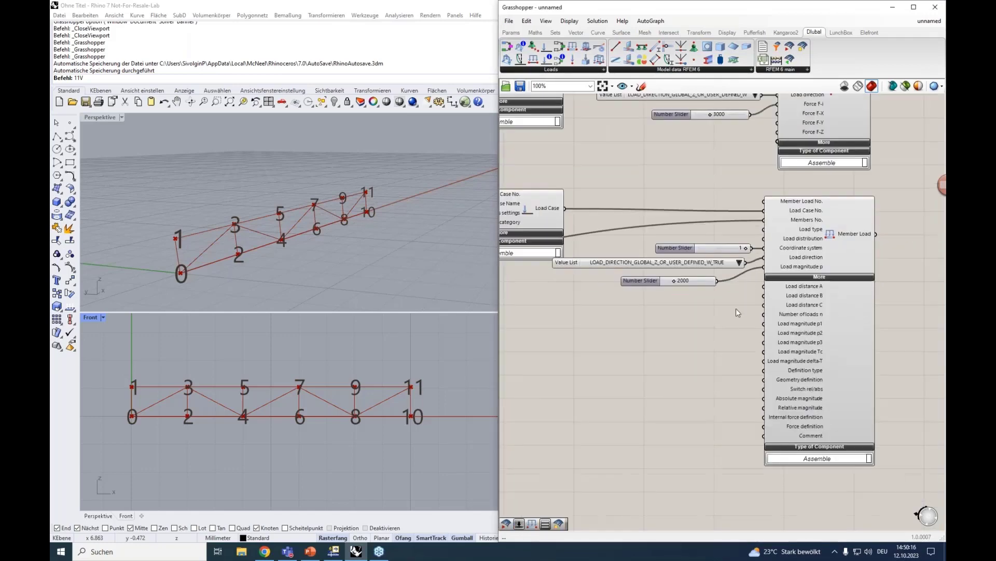
left_click(819, 278)
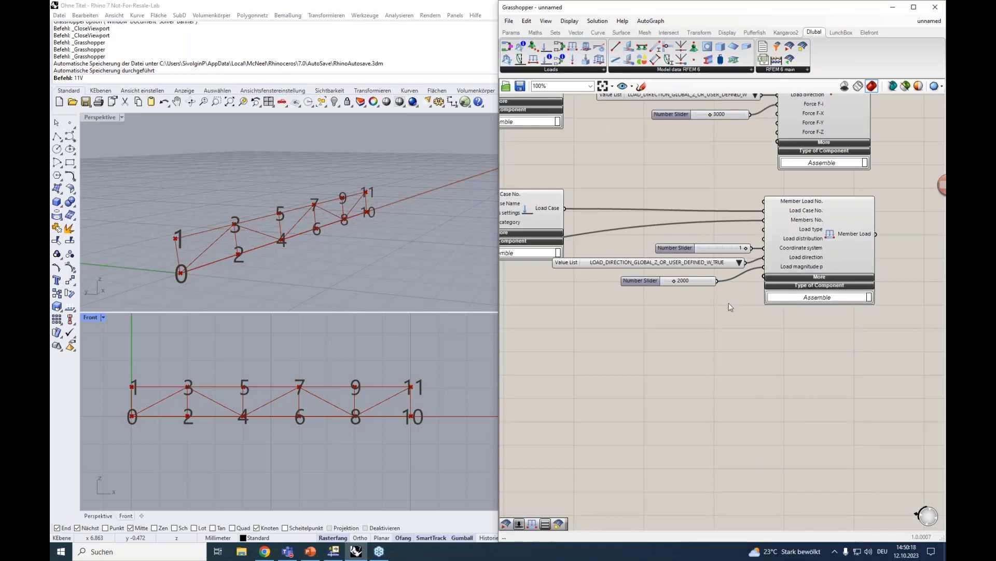
Place an RFEM 6 Export Component to the right of the load components and expand its Additional inputs
mouse_move(785, 246)
scroll(821, 292, "down", 5)
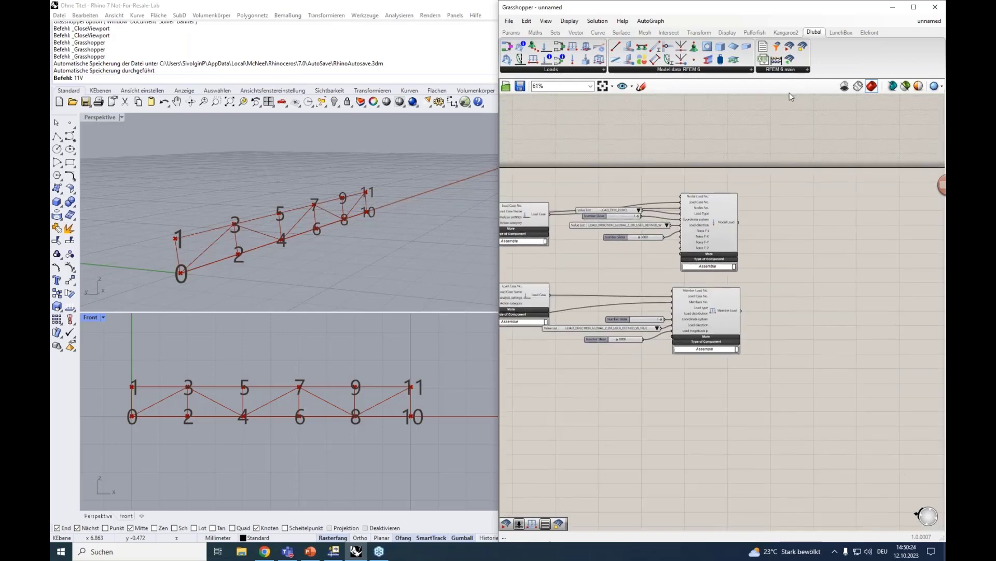
left_click(782, 70)
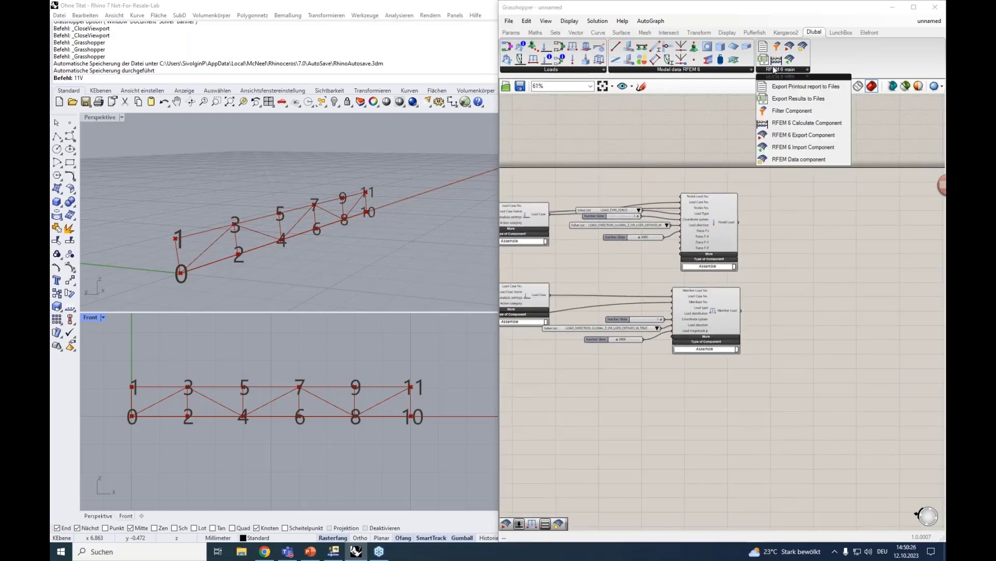
left_click(793, 129)
scroll(824, 260, "up", 10)
left_click(768, 262)
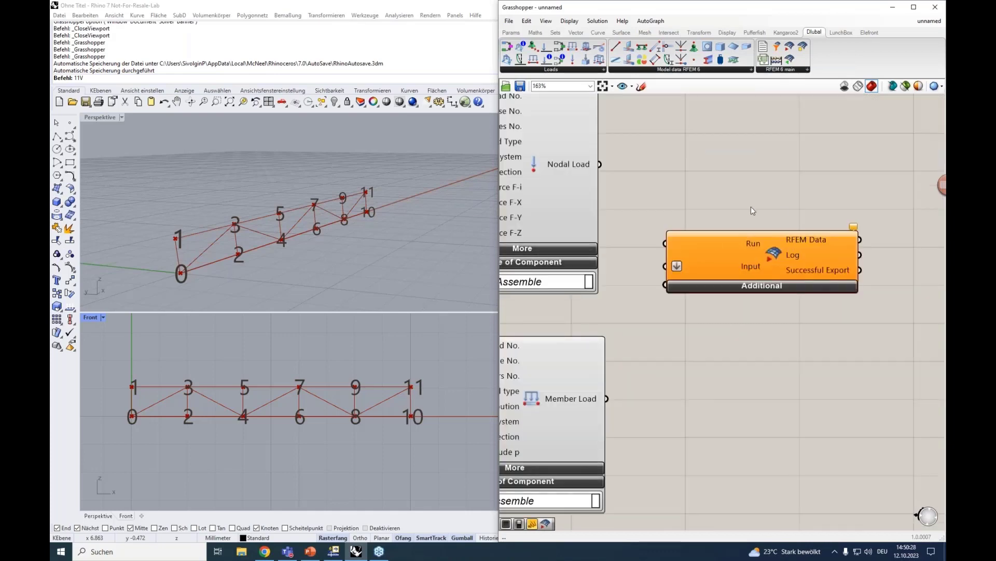
left_click(751, 290)
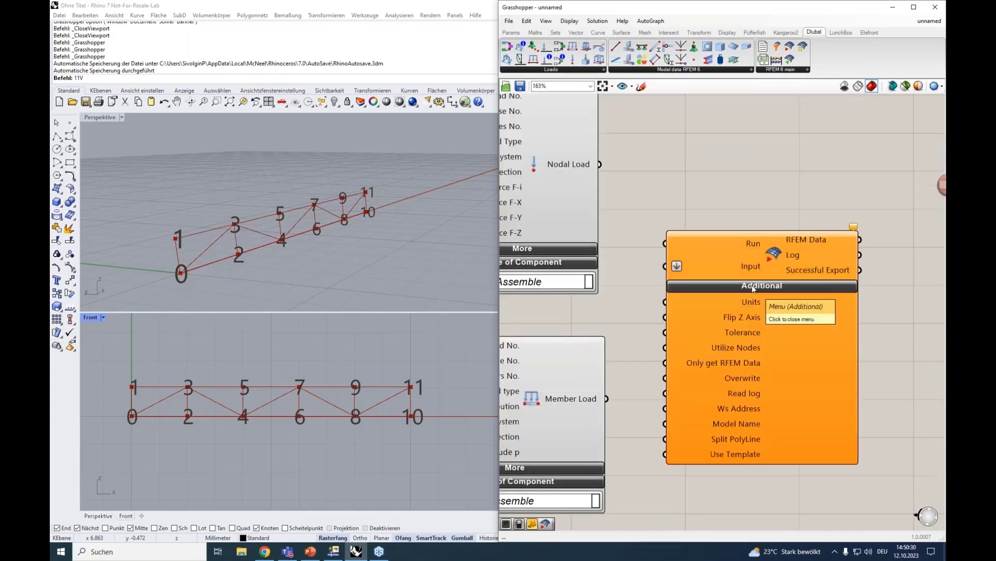
scroll(766, 192, "down", 3)
left_click_drag(773, 203, 806, 206)
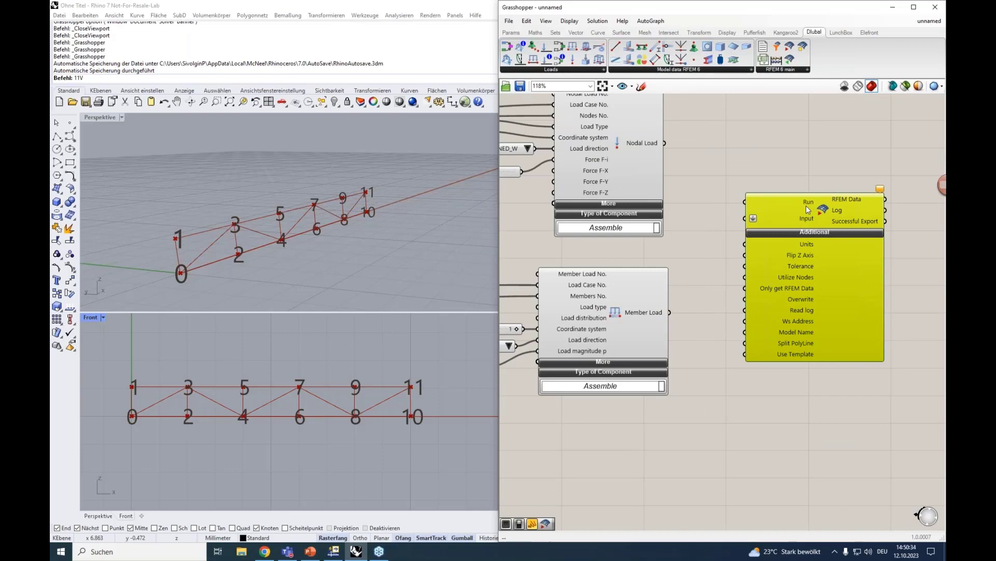
left_click_drag(806, 205, 817, 220)
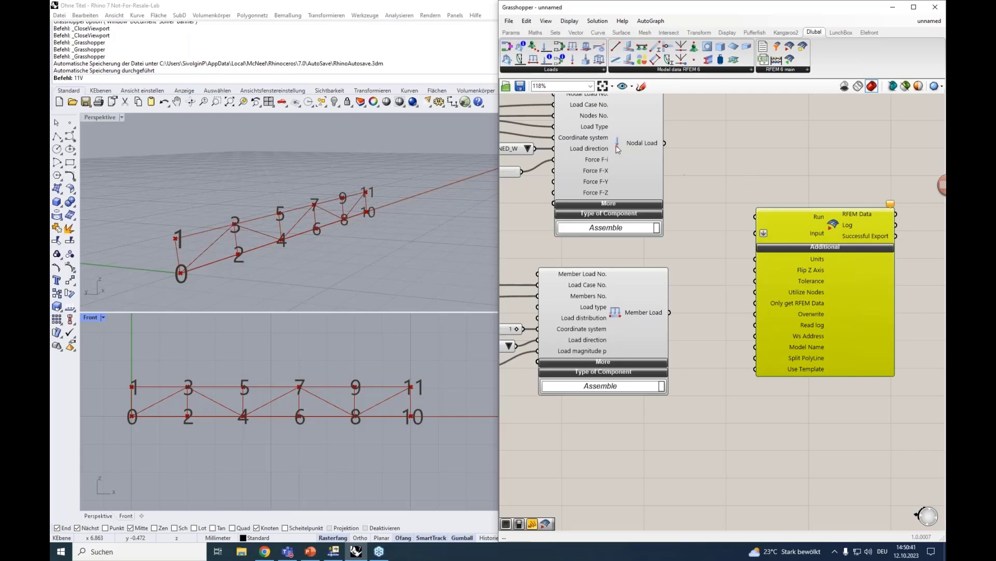
Move the RFEM 6 Export component back along the definition to the area beside the Section and Member components
scroll(694, 184, "down", 2)
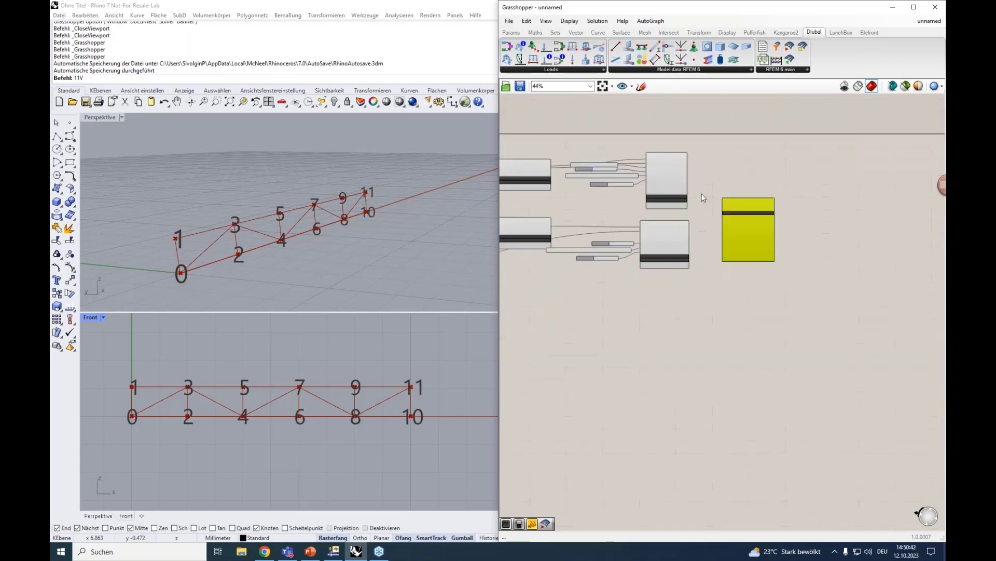
right_click_drag(702, 194, 788, 191)
left_click_drag(854, 205, 570, 386)
right_click_drag(551, 369, 847, 335)
scroll(746, 332, "down", 1)
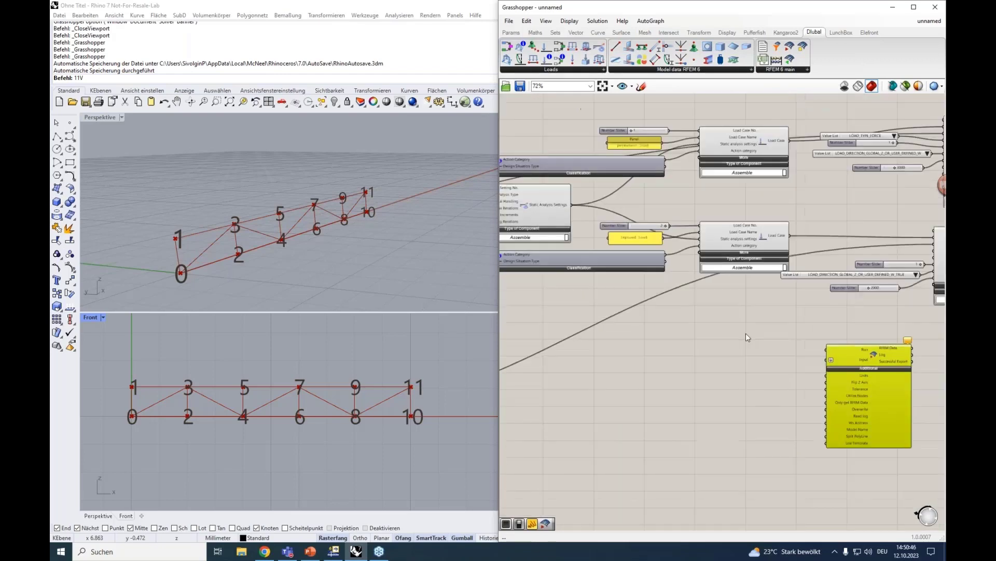
left_click_drag(836, 347, 618, 316)
right_click_drag(556, 309, 746, 301)
scroll(746, 300, "down", 3)
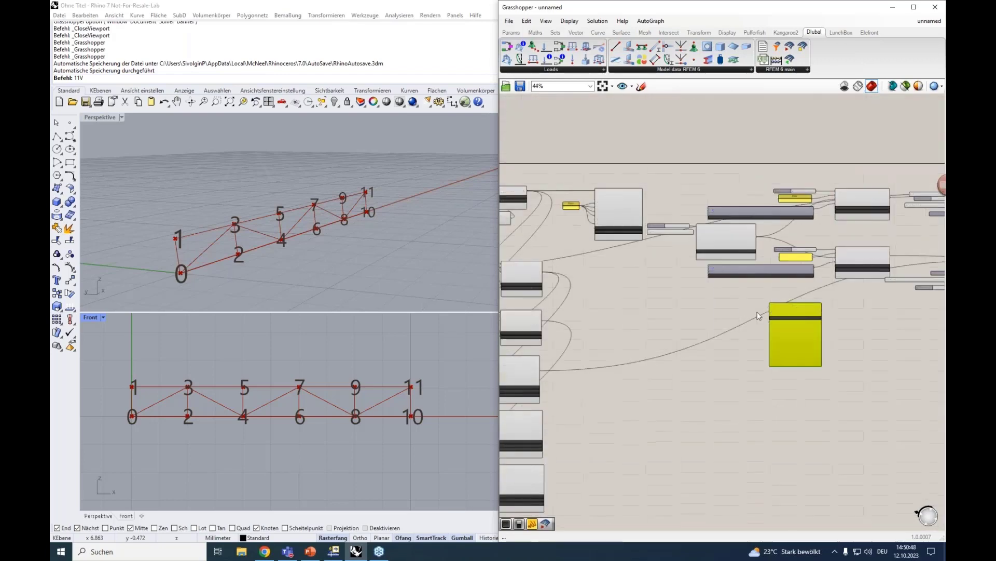
left_click_drag(779, 309, 591, 288)
Connect the Material output and both Section outputs to the Export component's Input
scroll(581, 269, "up", 4)
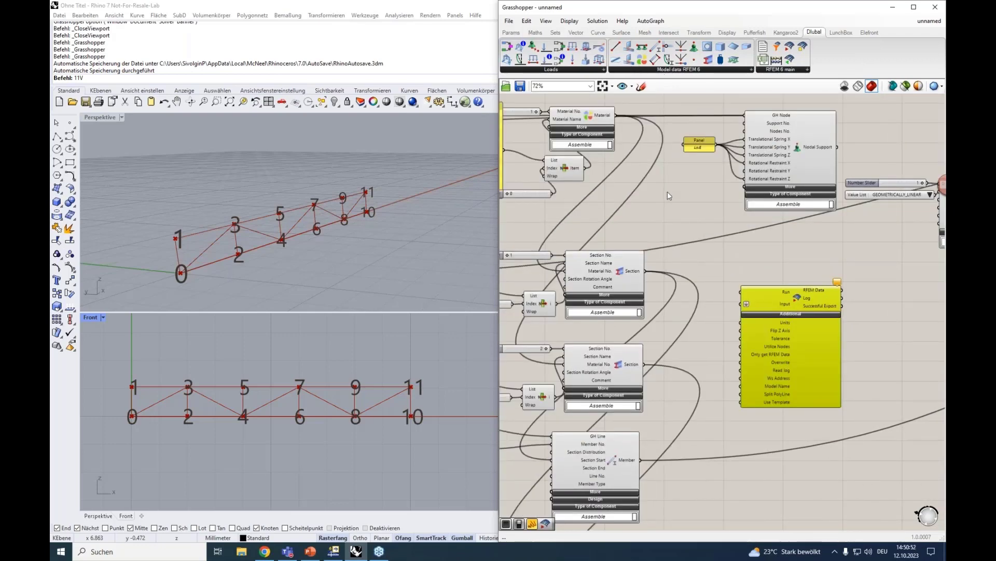
scroll(668, 191, "down", 1)
right_click_drag(667, 191, 724, 205)
left_click_drag(679, 141, 780, 301)
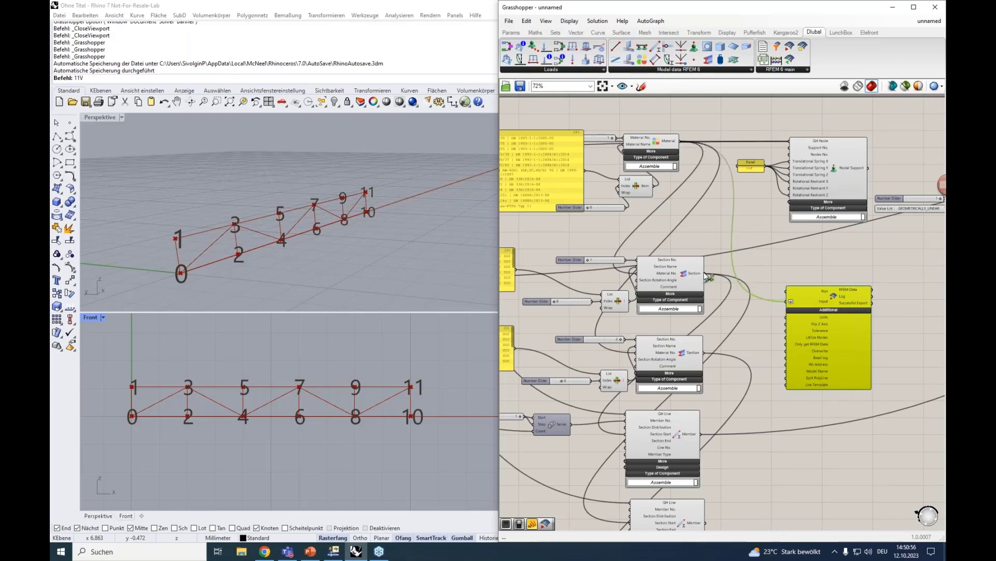
left_click_drag(704, 274, 785, 304)
left_click_drag(706, 353, 785, 303)
Add the outputs of all three Member components to the Export component's Input
right_click_drag(714, 436, 663, 339)
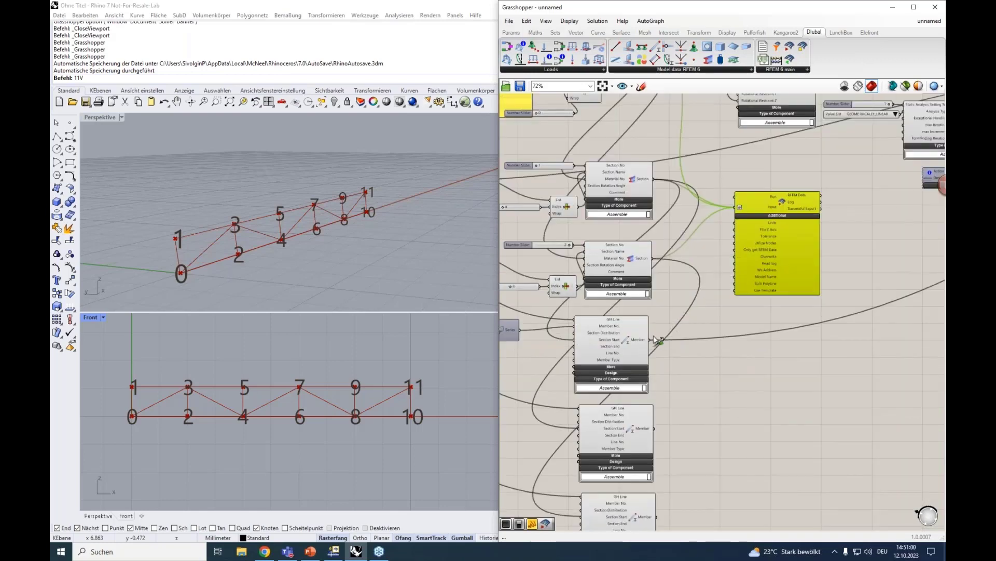
left_click_drag(650, 339, 739, 207, "shift")
left_click_drag(655, 429, 739, 207, "shift")
left_click_drag(655, 517, 739, 207, "shift")
Add the node component's output and the Nodal Support output to the Export component's Input
right_click_drag(743, 196, 788, 205)
scroll(622, 239, "down", 4)
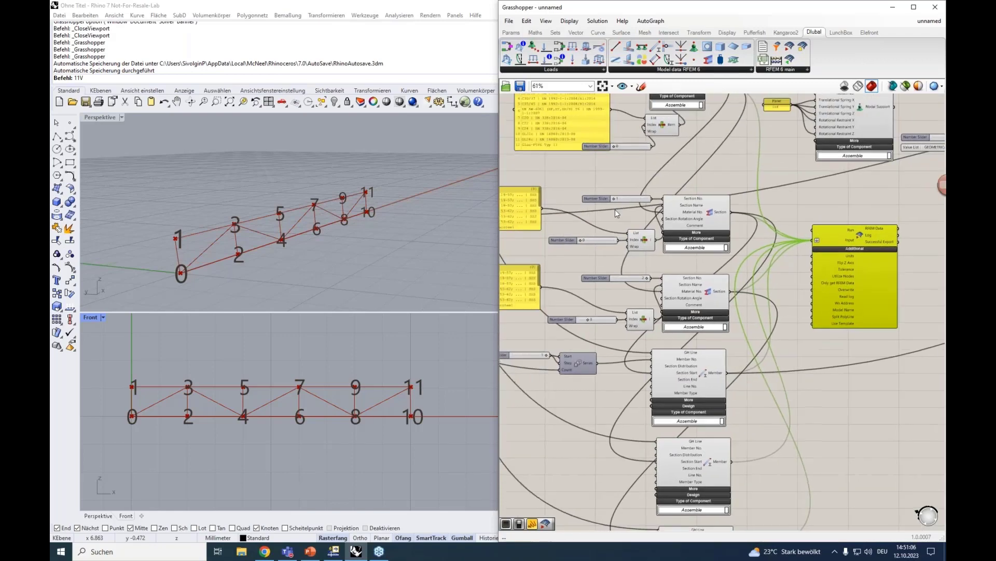
scroll(538, 242, "up", 5)
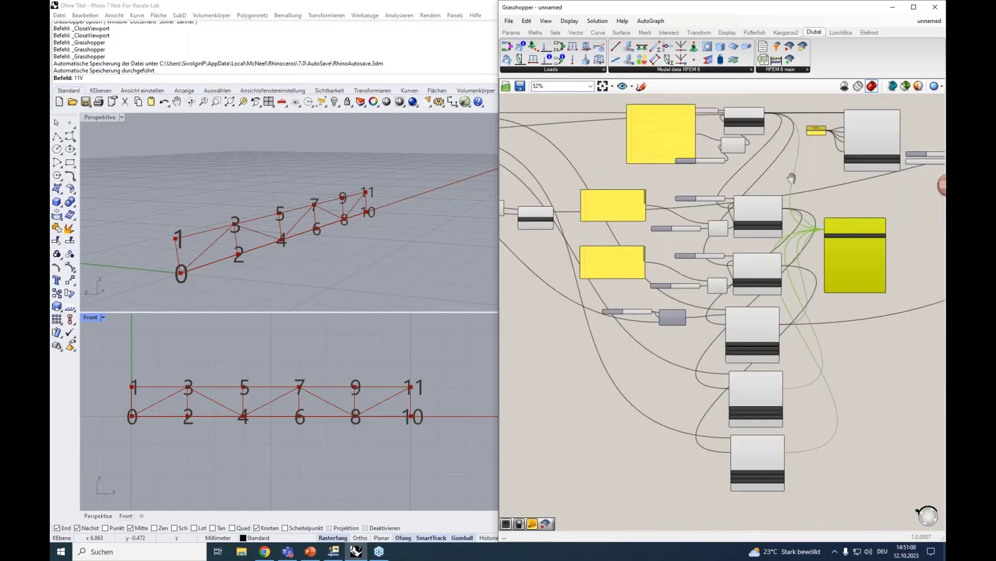
left_click_drag(558, 199, 913, 227, "shift")
right_click_drag(894, 192, 561, 340)
left_click_drag(707, 227, 871, 409, "shift")
Shift the Export component toward the load cases and add both Load Case outputs to its Input
right_click_drag(902, 285, 643, 238)
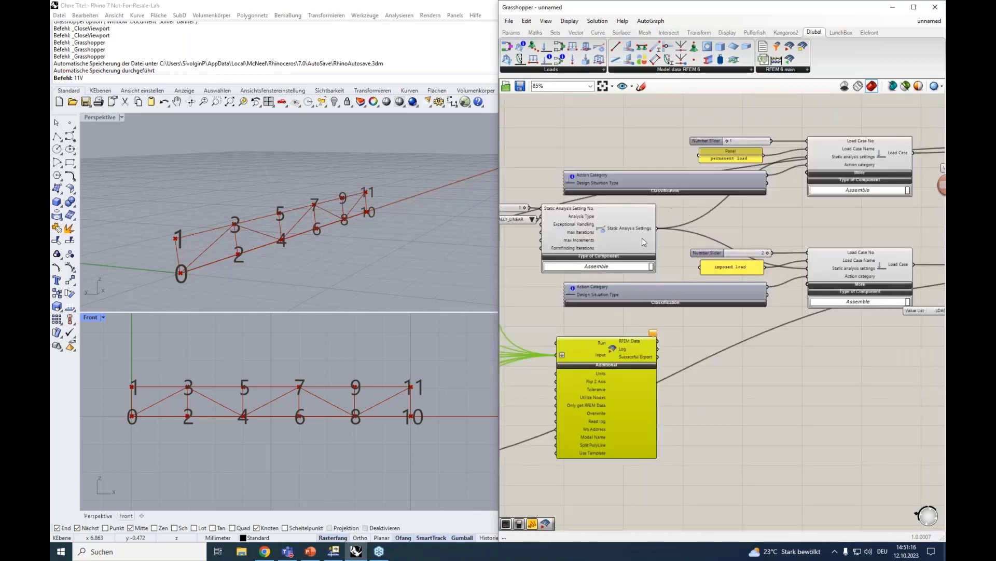
left_click_drag(595, 359, 846, 342)
right_click_drag(847, 342, 605, 359)
left_click_drag(671, 169, 564, 362)
left_click_drag(677, 285, 851, 379, "shift")
Add the Nodal Load and Member Load outputs to the Export component's Input, with the component placed right of the loads
right_click_drag(727, 240, 548, 239)
left_click_drag(756, 179, 646, 375, "shift")
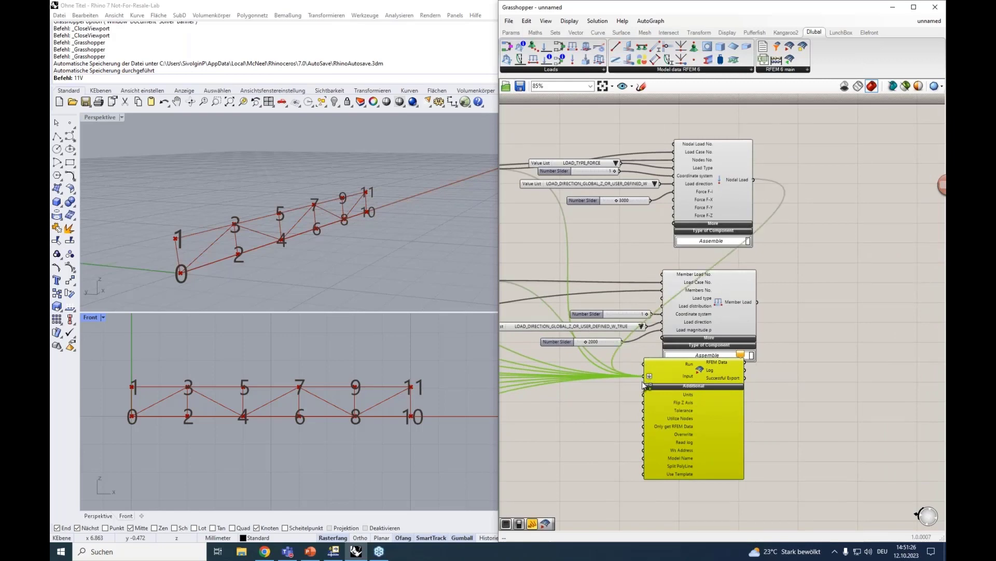
left_click_drag(759, 302, 858, 251, "shift")
scroll(849, 316, "up", 3)
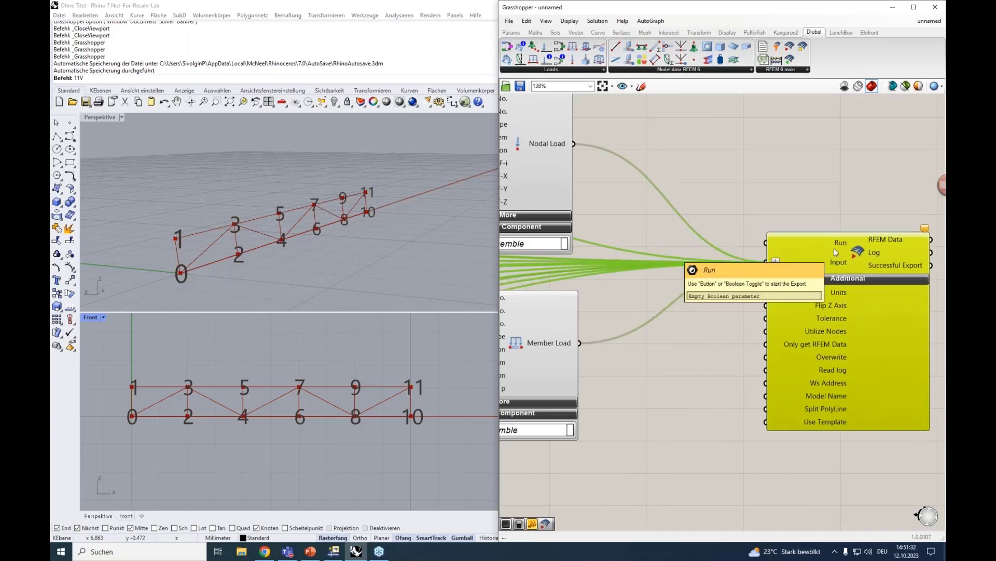
Add a Button component to the canvas above the Export component
right_click_drag(840, 244, 807, 260)
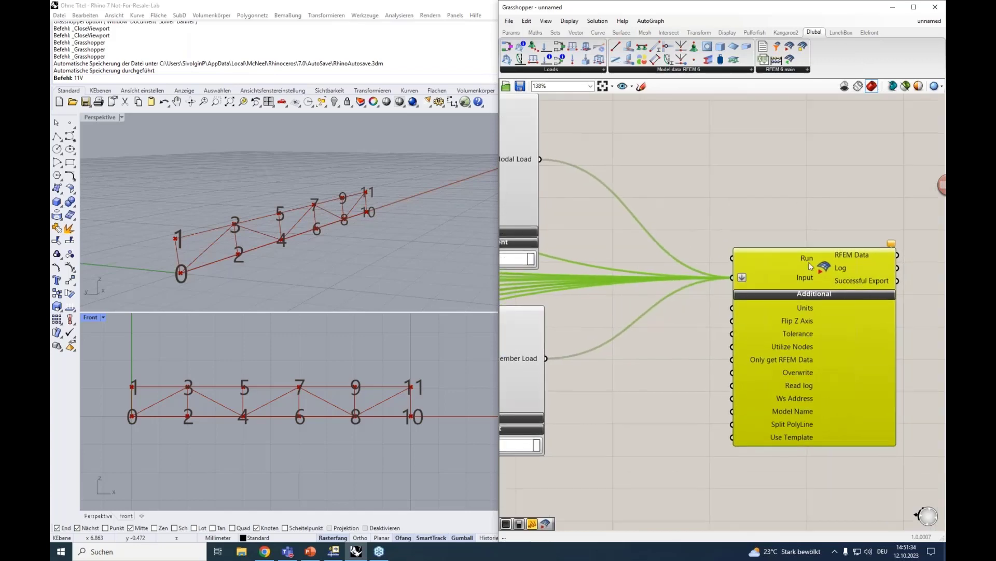
double_click(741, 189)
type("bi")
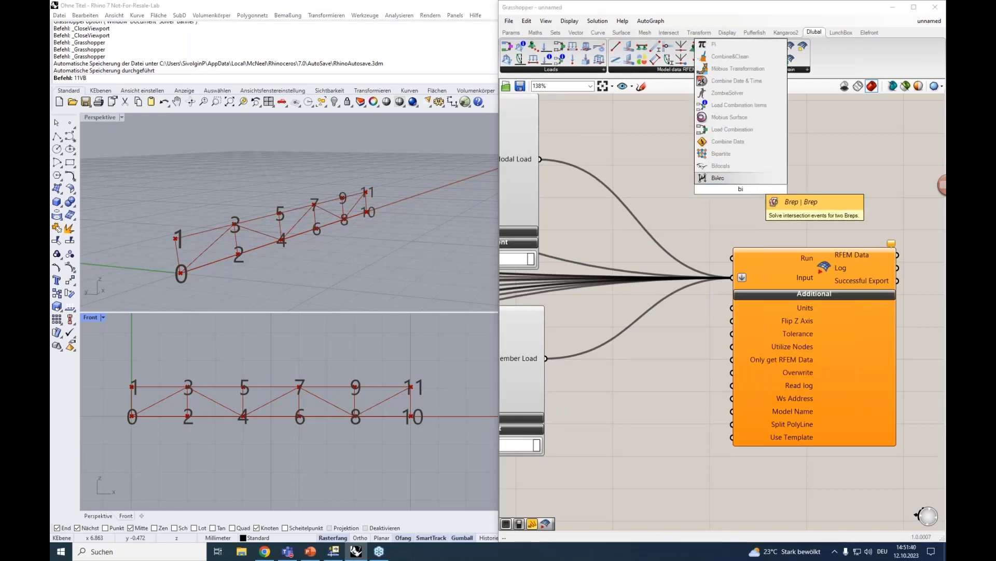
key("BackSpace")
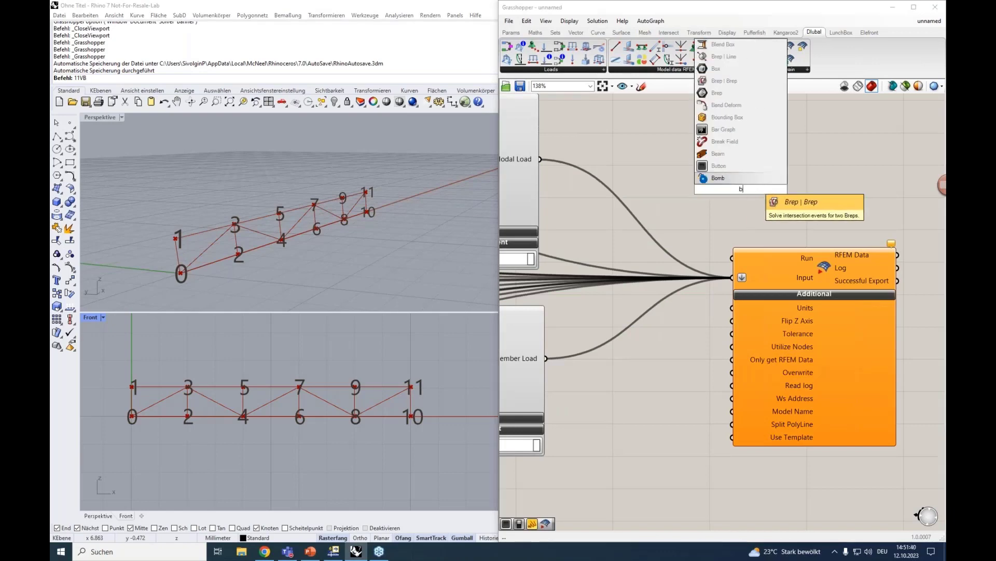
type("ut")
left_click(743, 177)
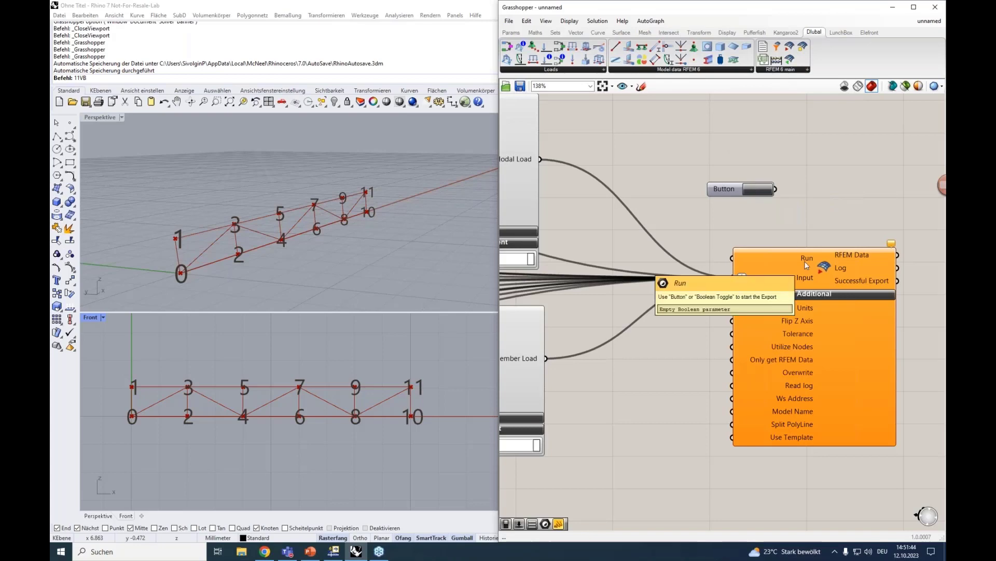
Add a Boolean Toggle below the Button and place it near the Export component's Run input
double_click(742, 219)
type("bool")
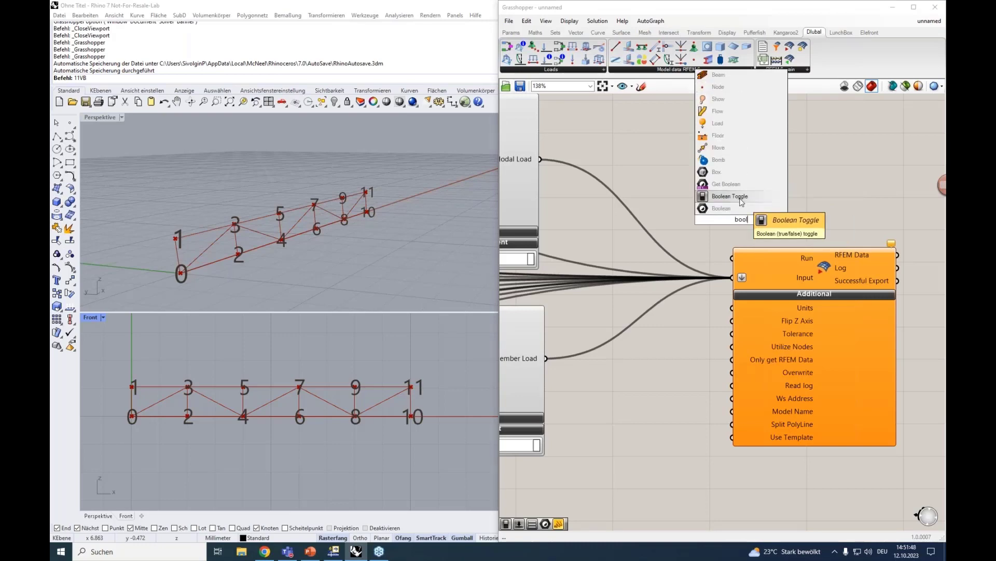
left_click(742, 199)
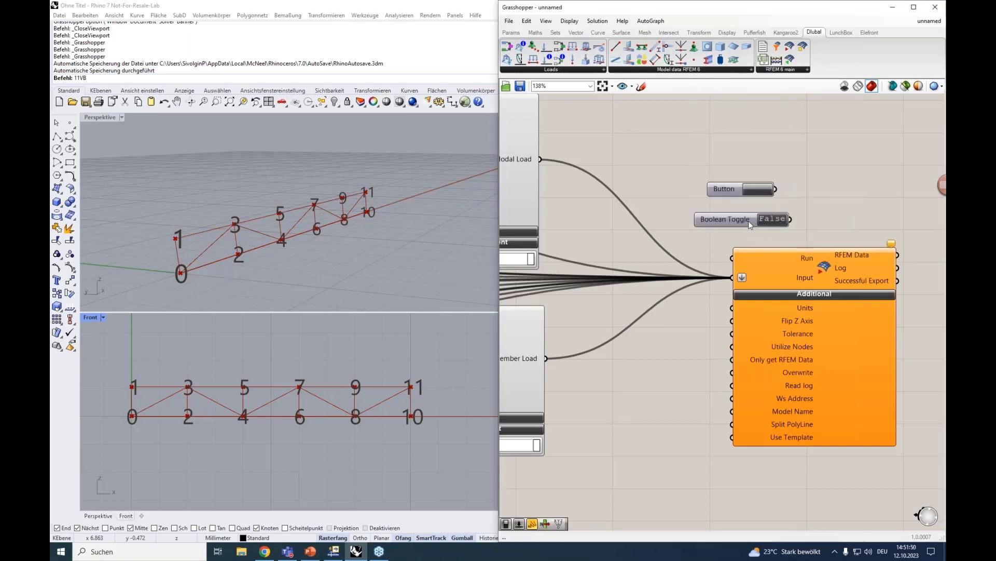
left_click_drag(752, 220, 692, 224)
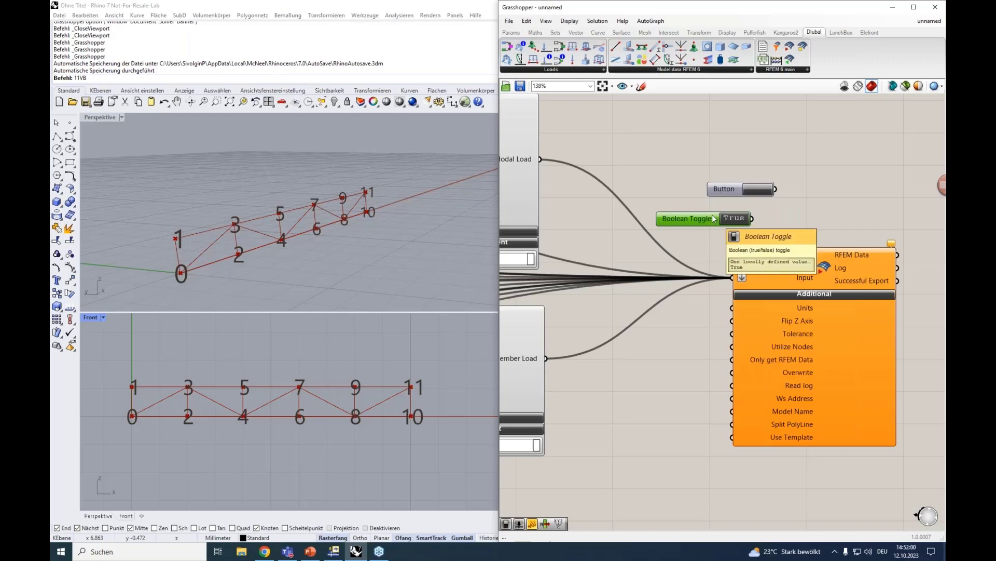
Set the number slider feeding the truss component's Divisions to 4
scroll(620, 335, "down", 5)
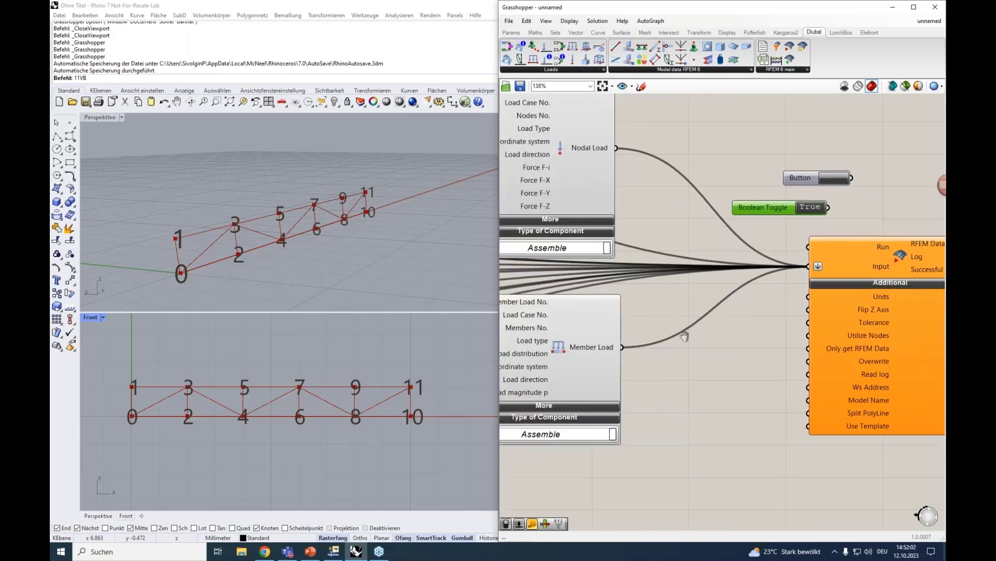
right_click_drag(665, 393, 929, 398)
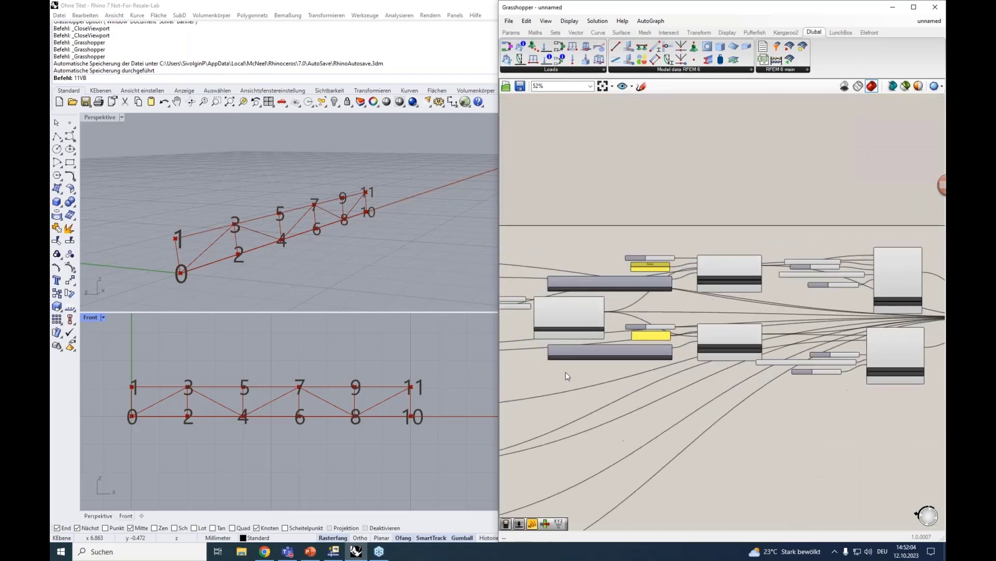
right_click_drag(581, 375, 755, 363)
scroll(603, 322, "up", 4)
scroll(604, 325, "down", 4)
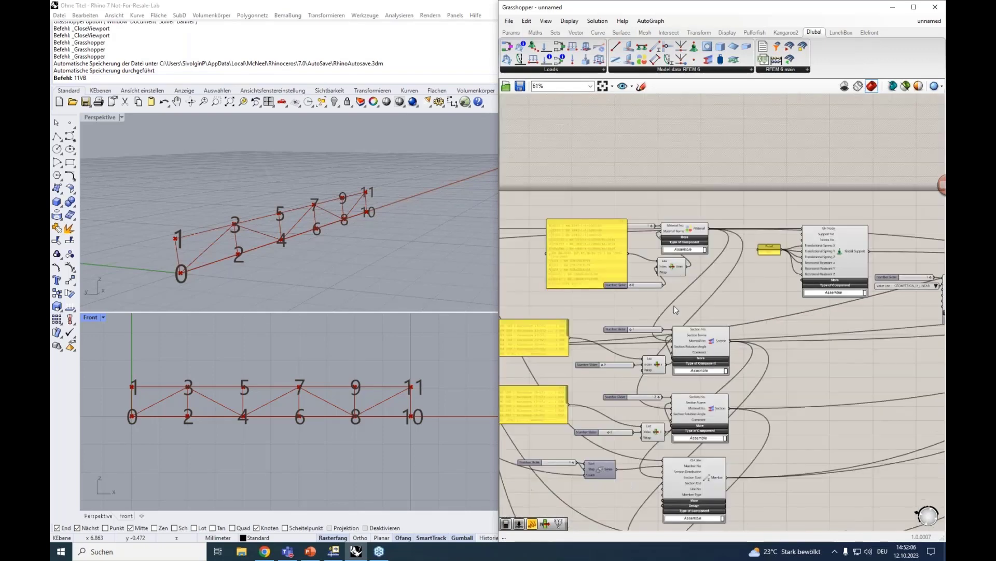
scroll(575, 306, "up", 4)
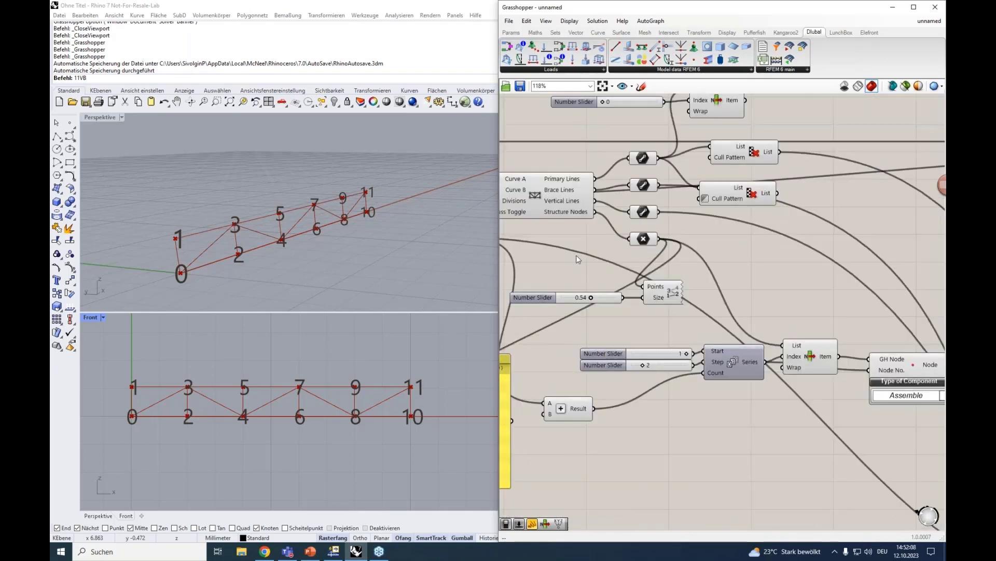
right_click_drag(576, 255, 727, 347)
left_click_drag(578, 328, 574, 329)
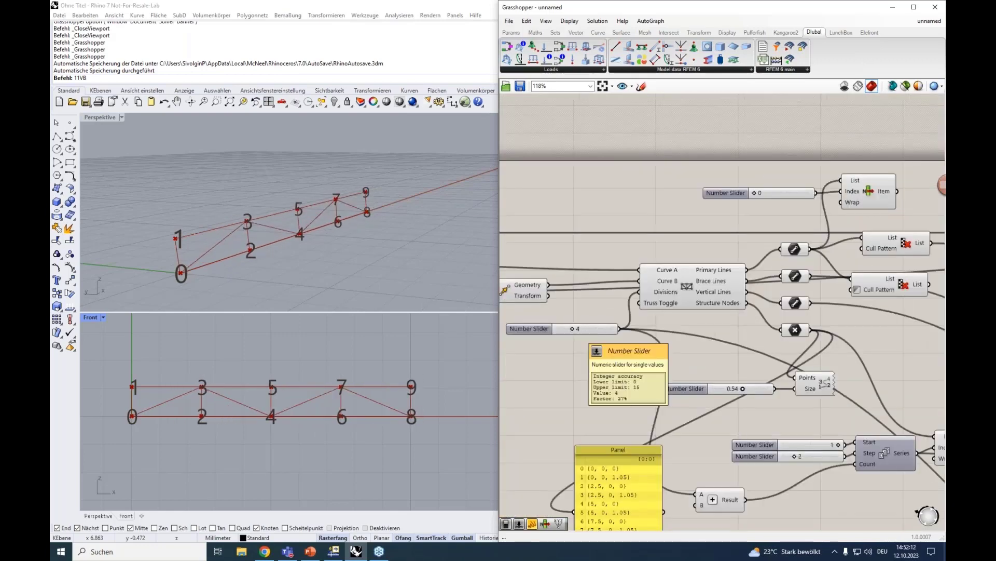
Switch the Boolean Toggle to False, connect it to the Export component's Run input, and shift the Export component away from it
scroll(646, 329, "down", 5)
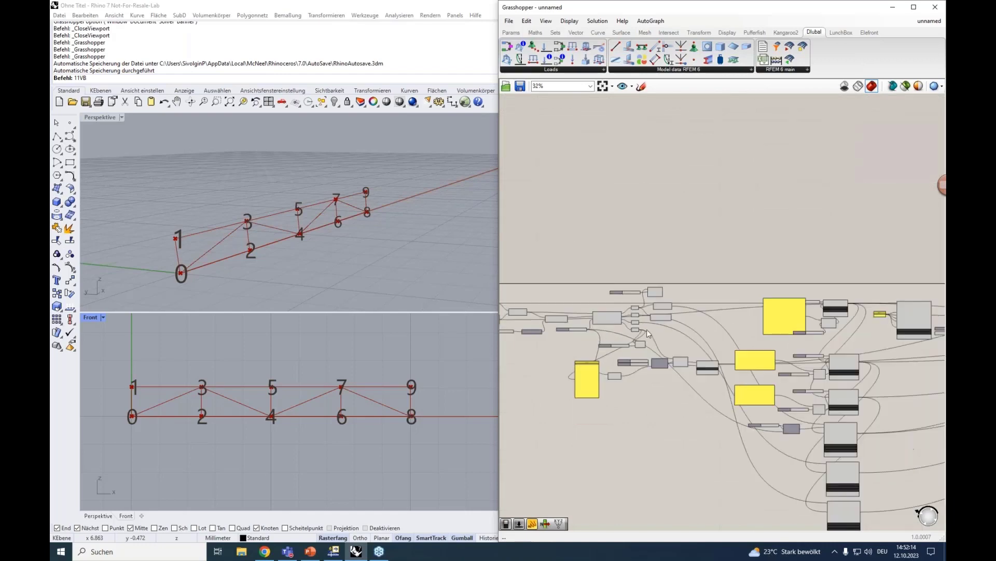
scroll(777, 393, "up", 3)
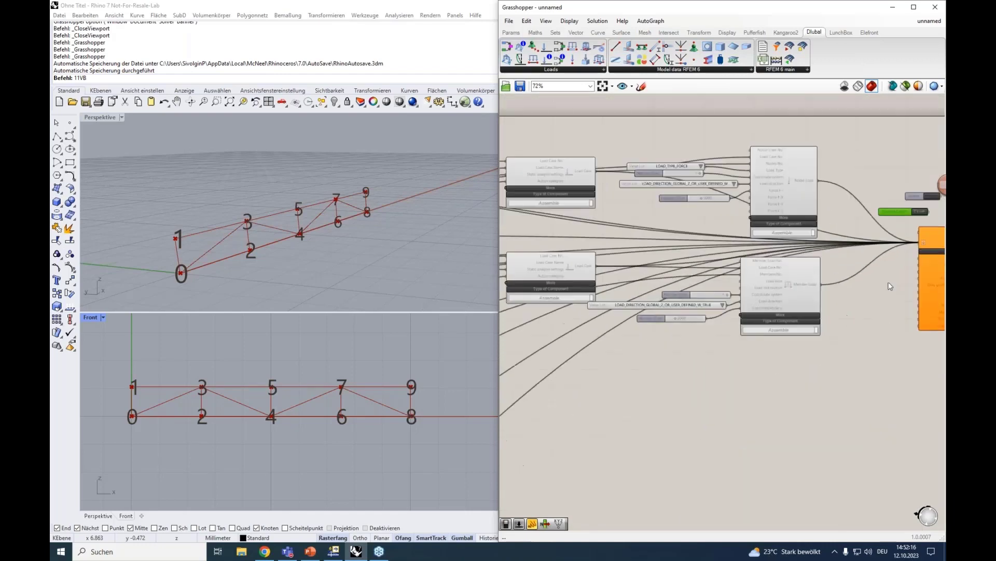
right_click_drag(934, 306, 740, 276)
scroll(721, 259, "up", 2)
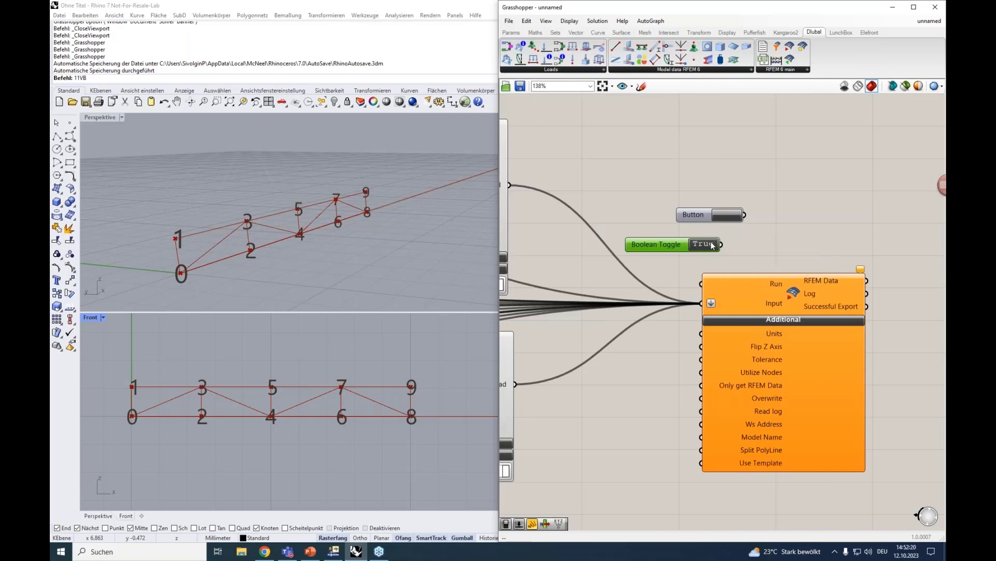
double_click(713, 243)
left_click_drag(721, 244, 704, 284)
left_click_drag(696, 285, 701, 284)
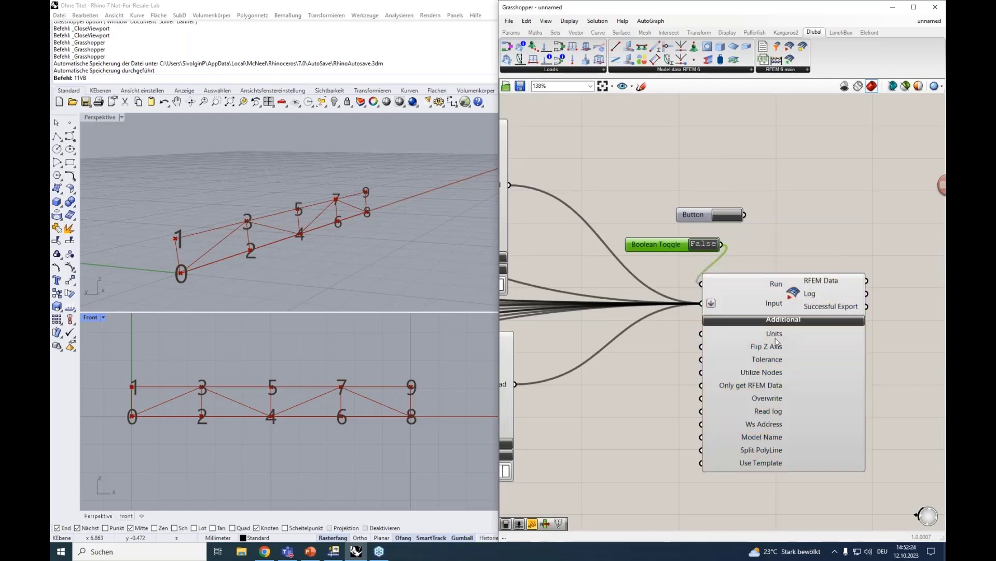
left_click_drag(764, 288, 815, 270)
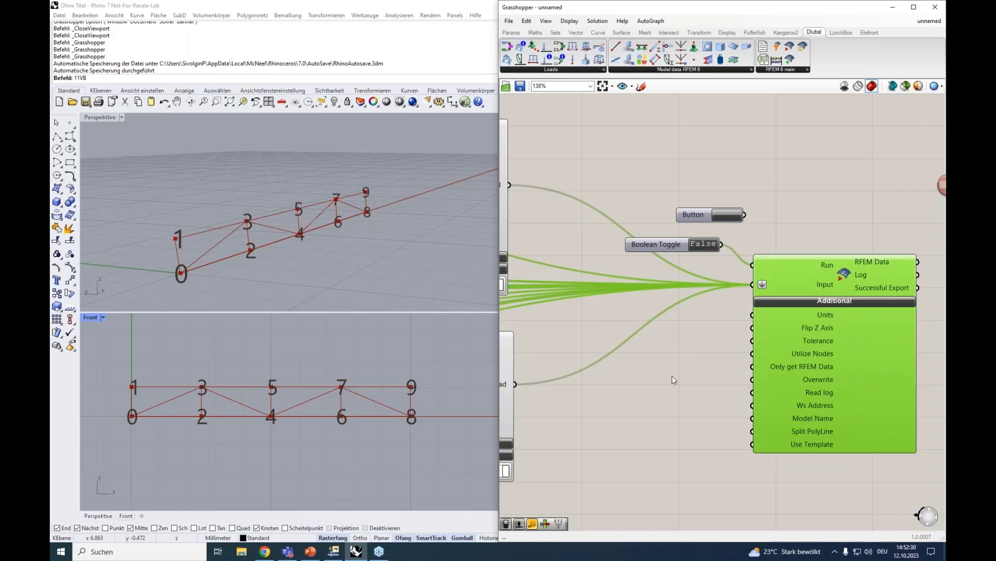
Add a second Boolean Toggle set to True and connect it to the Export component's Flip Z Axis and Overwrite inputs
double_click(651, 390)
type("bool")
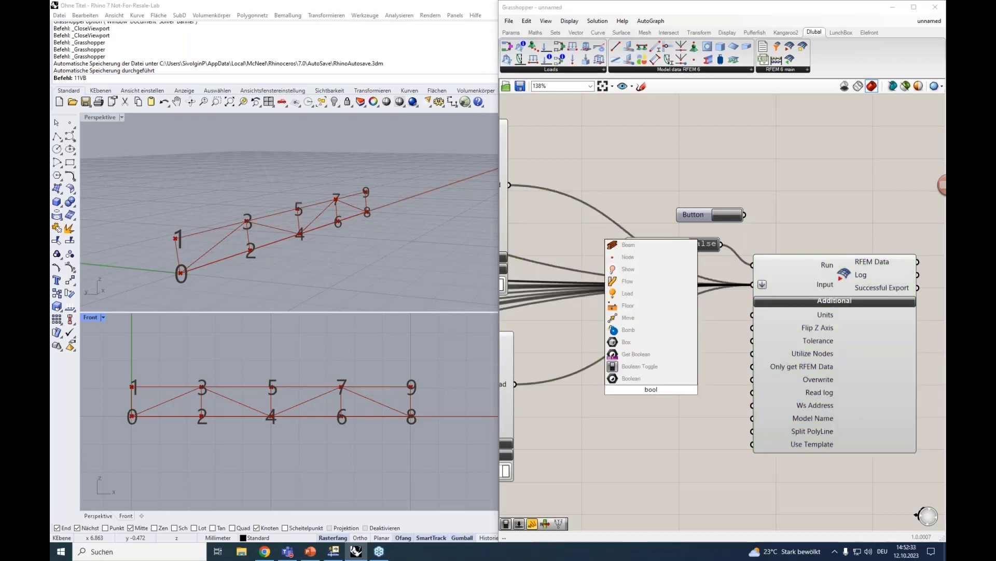
left_click(678, 365)
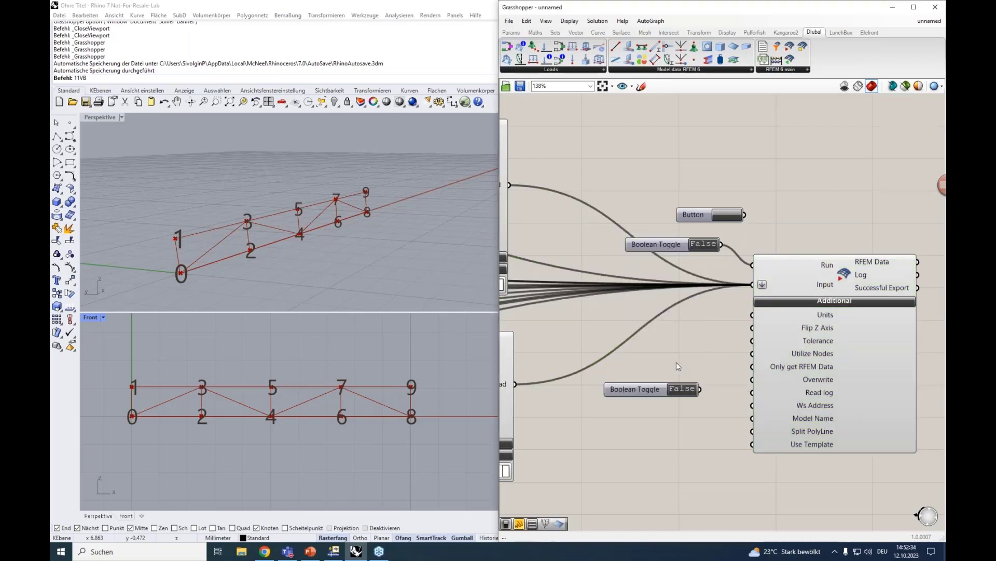
double_click(689, 390)
left_click_drag(700, 389, 752, 328)
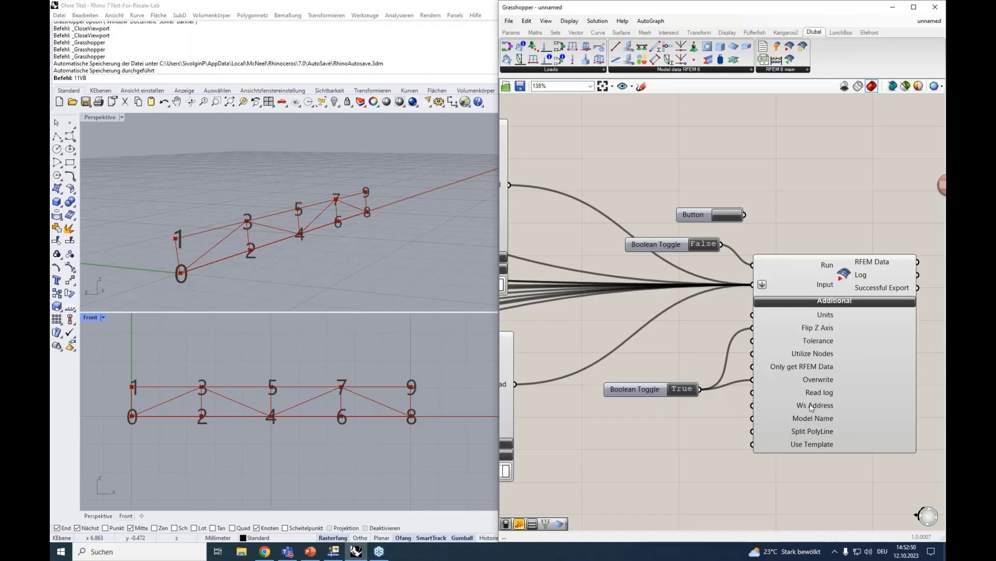
Undock the Grasshopper window from its half of the screen and dock the Rhino window to the other half
mouse_move(800, 421)
left_click_drag(633, 17, 513, 110)
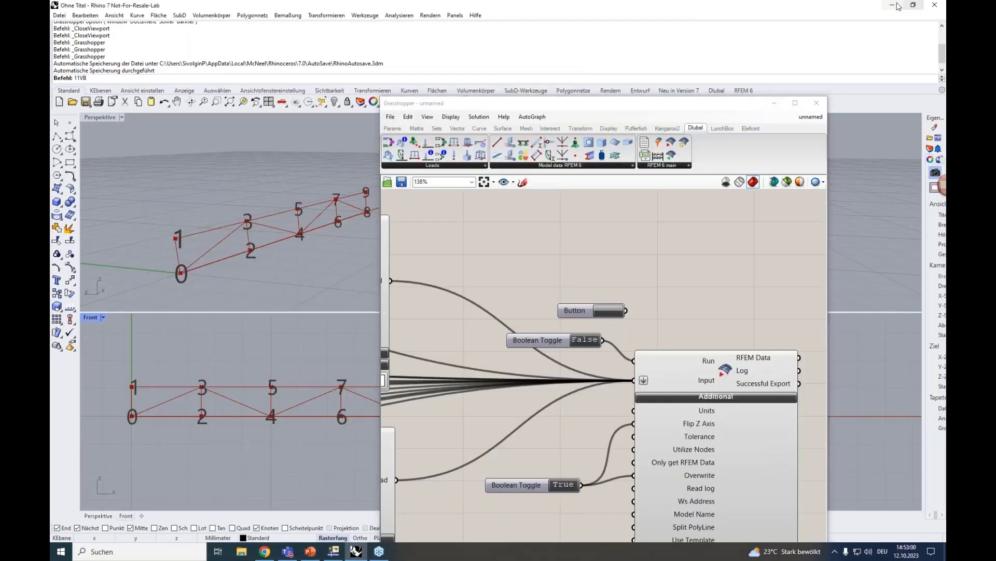
left_click_drag(859, 16, 50, 104)
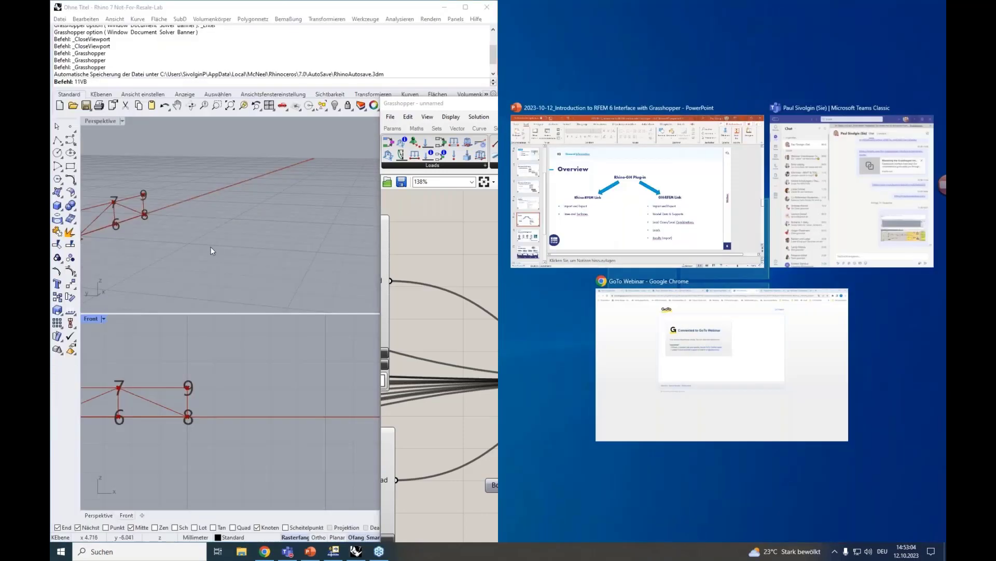
left_click(210, 247)
Switch to RFEM, discard the New Member Load dialog, and arrange RFEM and Grasshopper side by side
left_click(333, 551)
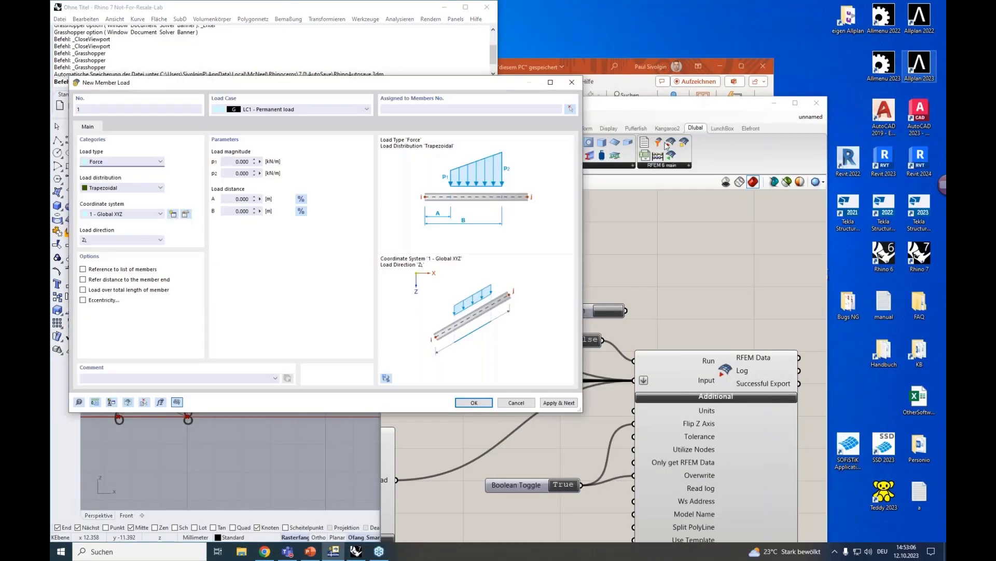
left_click(572, 82)
left_click_drag(946, 103, 946, 78)
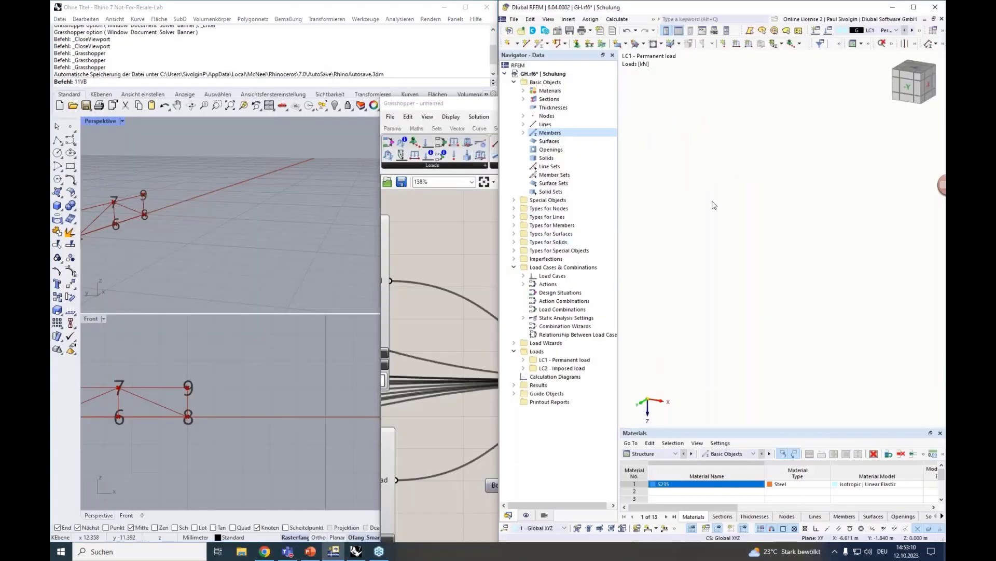
left_click_drag(473, 107, 50, 74)
scroll(339, 186, "down", 2)
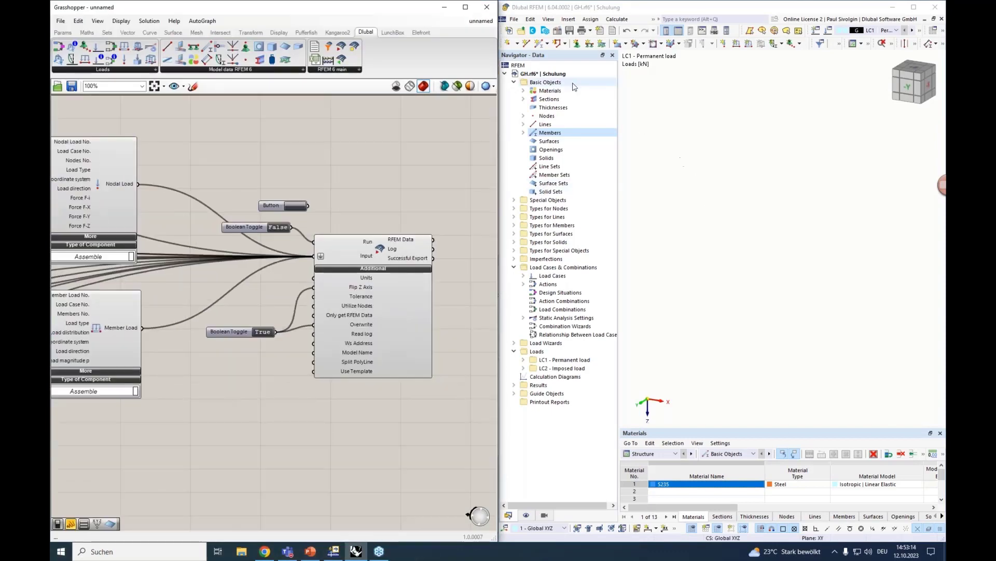
Delete all existing content of the GH.rf6 model in RFEM
right_click(549, 74)
left_click(567, 93)
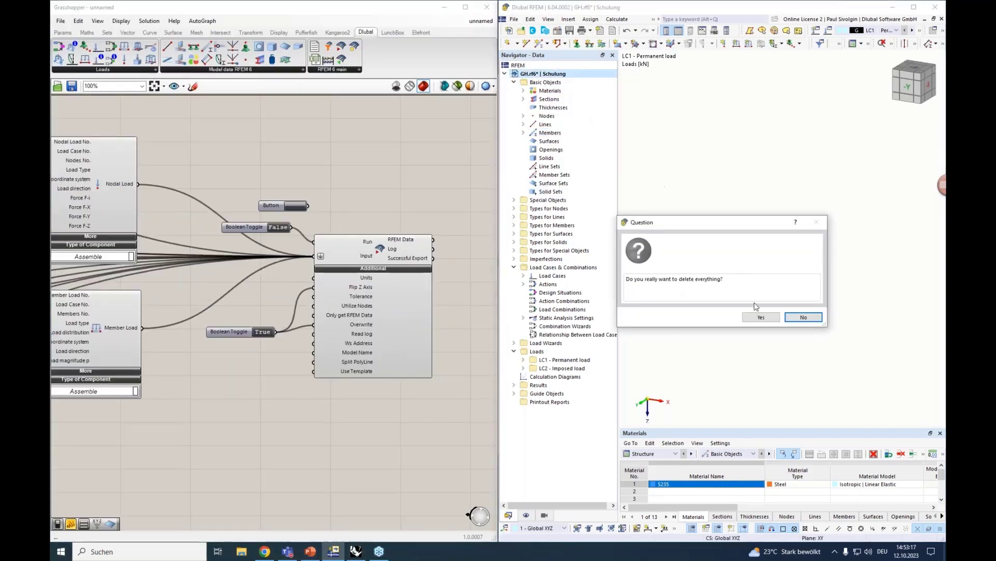
left_click(760, 315)
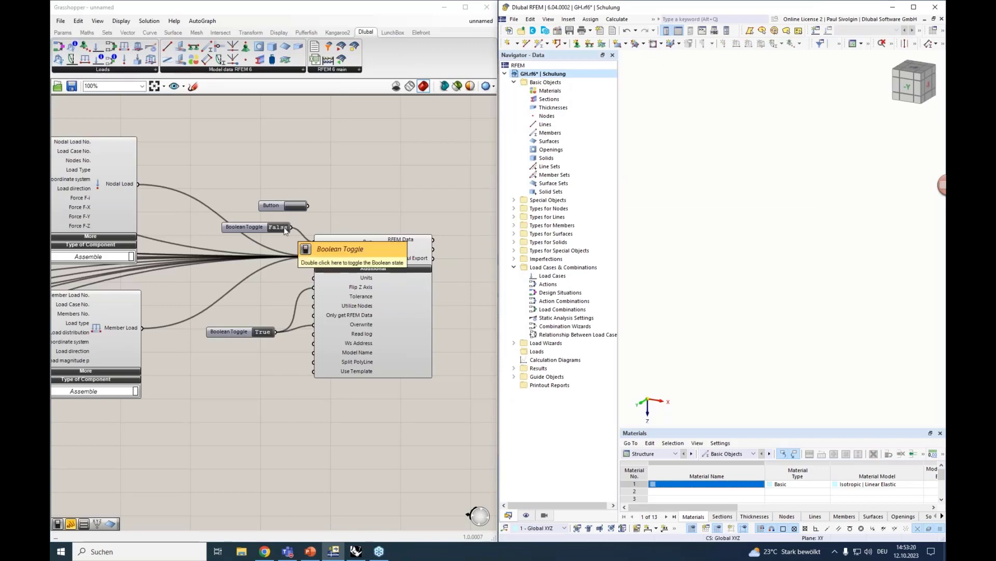
Run the export by switching the Run toggle to True, and inspect the transferred truss and its materials in RFEM
left_click(271, 238)
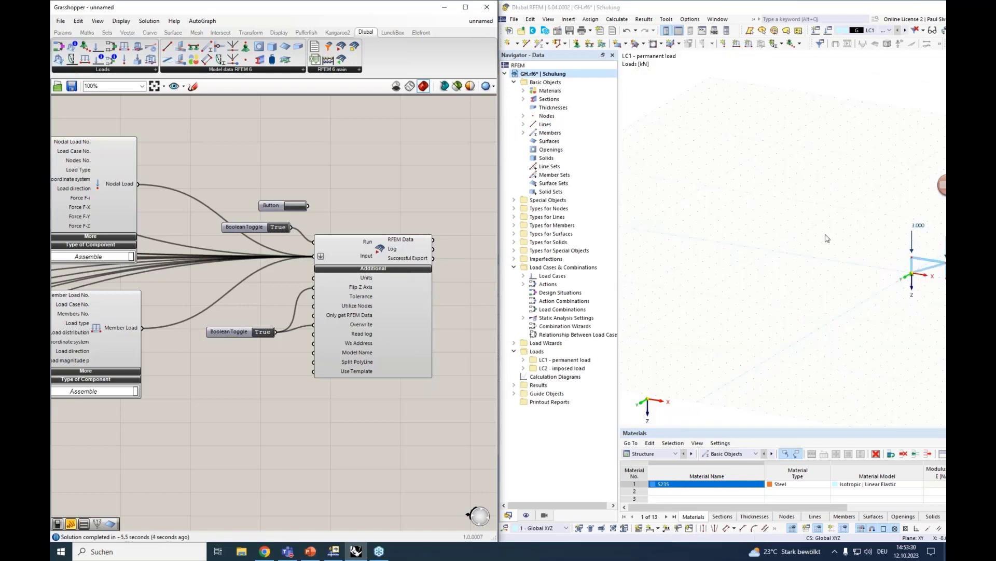
middle_click_drag(826, 234, 752, 233)
middle_click_drag(878, 275, 710, 274)
scroll(709, 274, "up", 3)
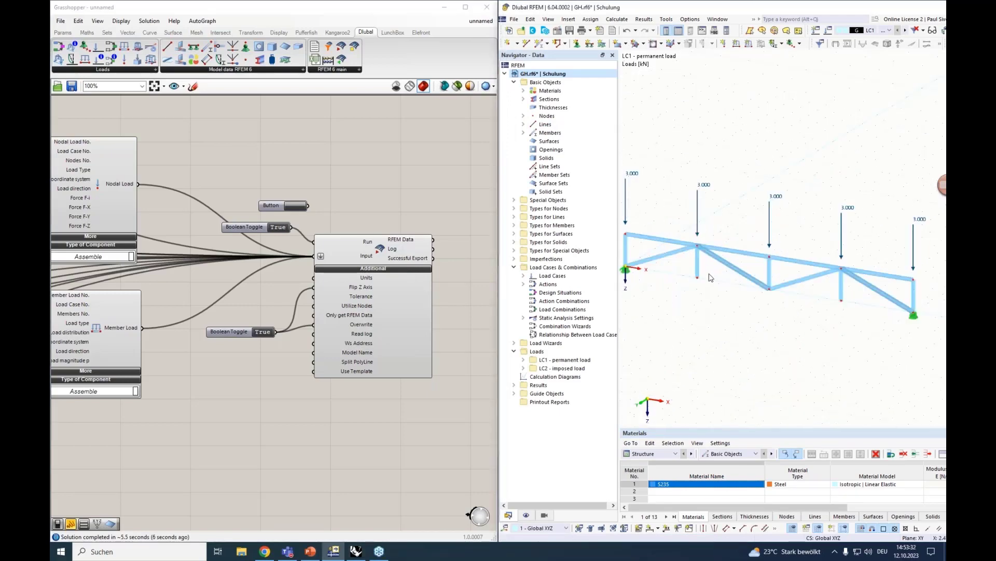
scroll(709, 281, "down", 1)
left_click(524, 91)
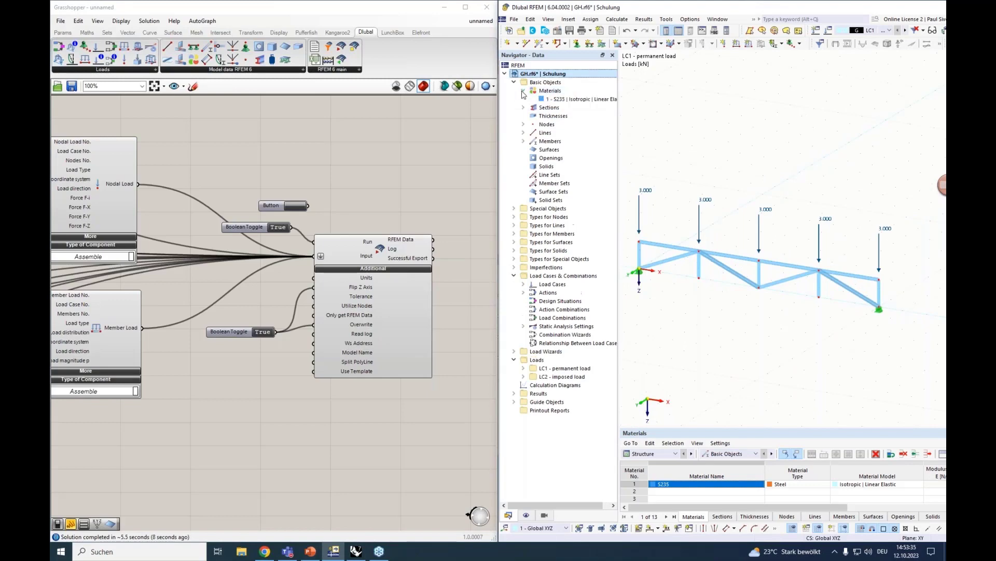
left_click(524, 91)
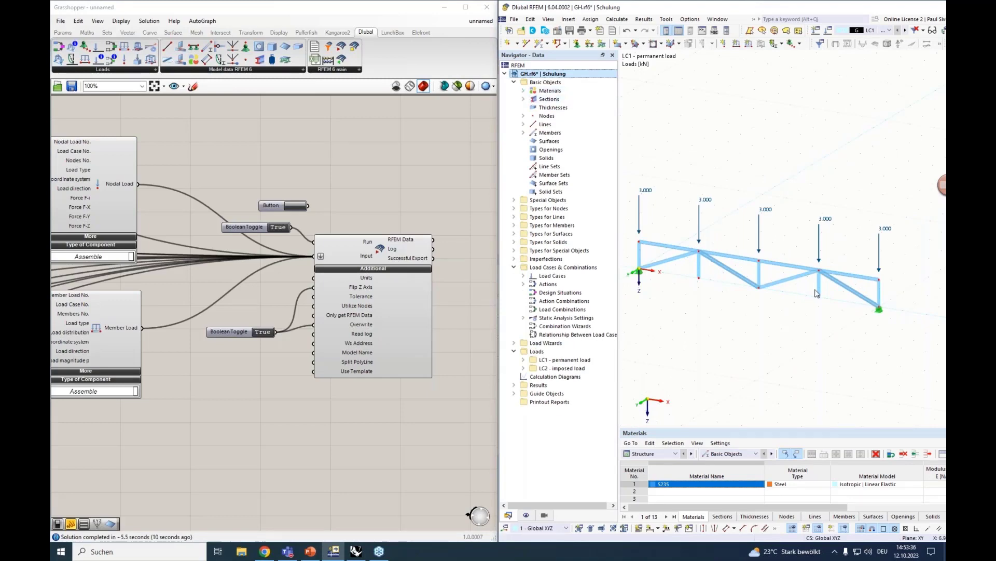
Examine the Section and Member components and their wiring to the export component on the Grasshopper canvas
scroll(348, 382, "down", 5)
right_click_drag(318, 395, 332, 298)
scroll(208, 424, "up", 3)
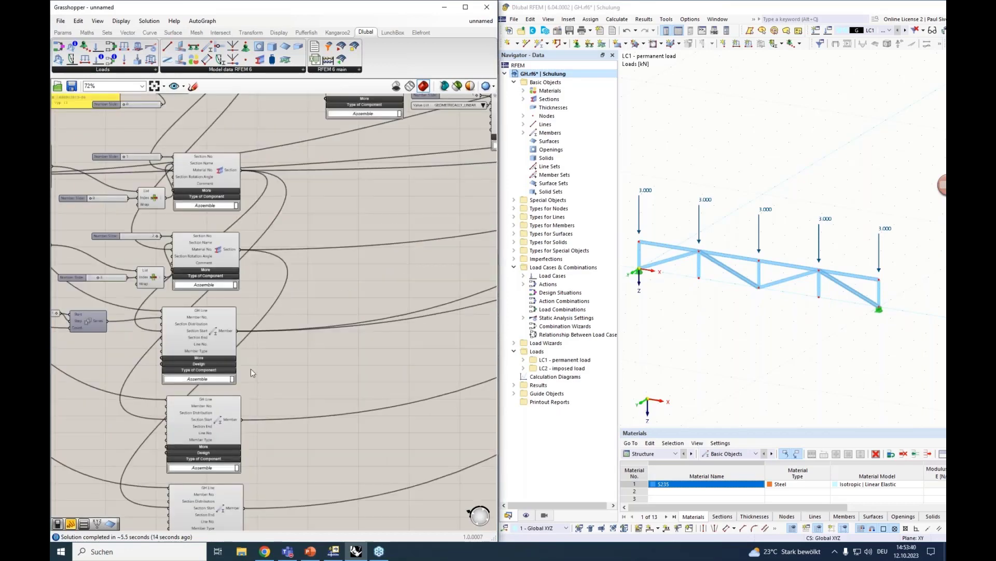
right_click_drag(297, 388, 292, 278)
left_click(224, 333)
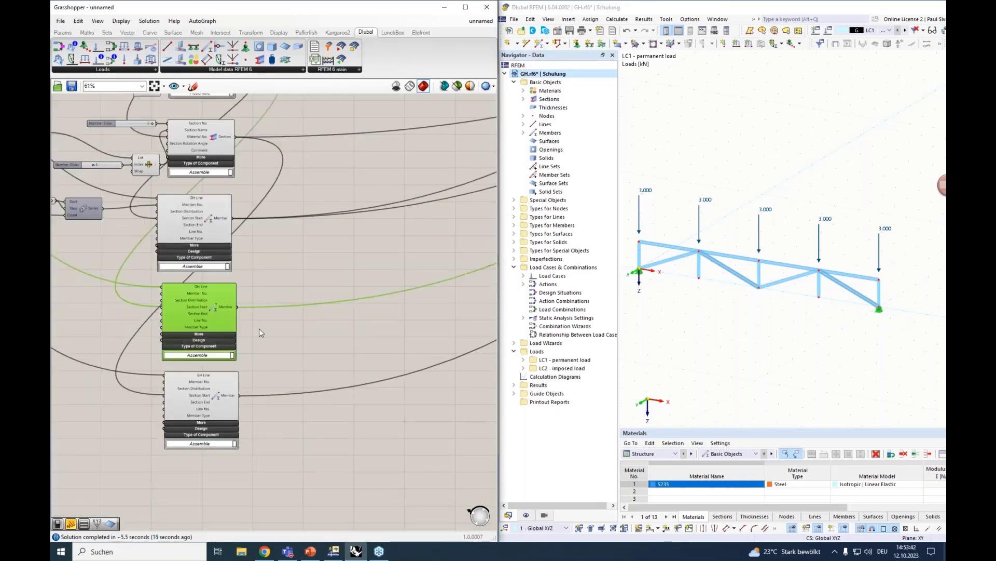
scroll(259, 328, "down", 2)
scroll(260, 329, "down", 3)
right_click_drag(259, 328, 147, 335)
right_click_drag(433, 304, 297, 314)
left_click(376, 217)
scroll(335, 246, "up", 2)
scroll(281, 319, "down", 4)
middle_click(189, 347)
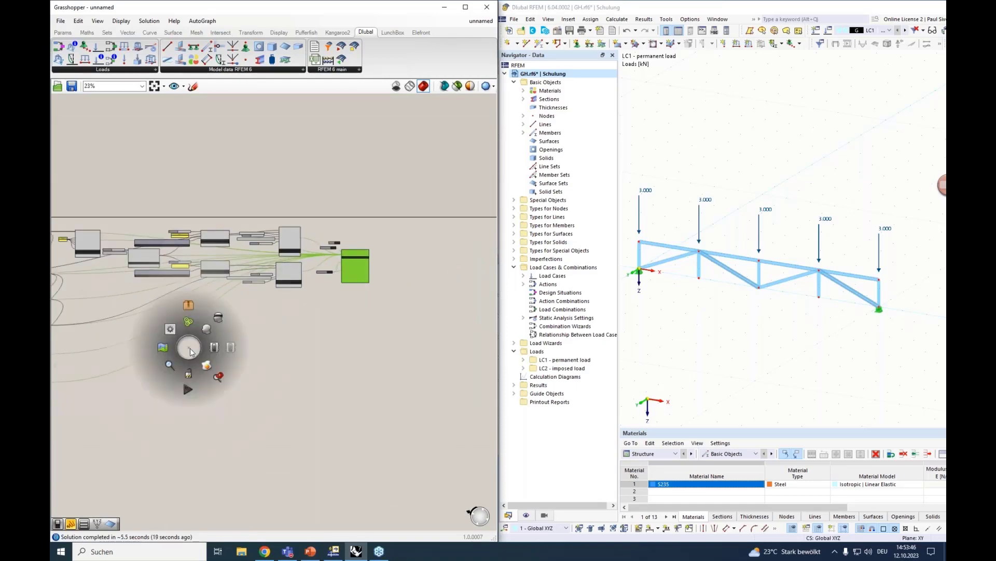
right_click_drag(195, 377, 270, 367)
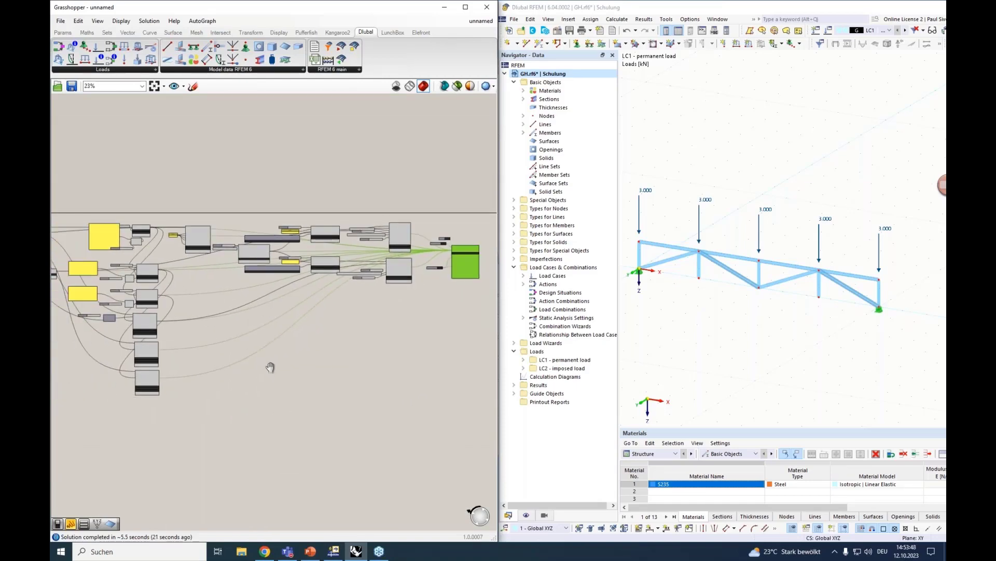
key("ctrl+a")
scroll(132, 334, "up", 5)
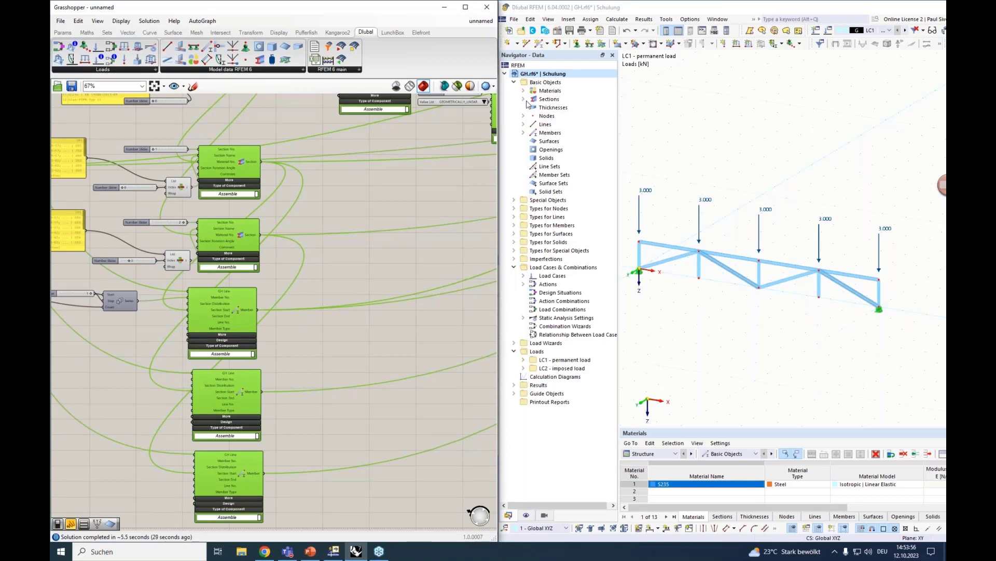
Connect the output of the second culled line list to the GH Line input of the second Member component
right_click_drag(275, 359, 447, 331)
right_click_drag(86, 185, 293, 325)
left_click(239, 182)
left_click_drag(237, 188, 305, 439)
right_click_drag(537, 458, 305, 439)
left_click_drag(305, 439, 245, 420)
right_click_drag(305, 439, 244, 420)
left_click_drag(245, 422, 280, 395)
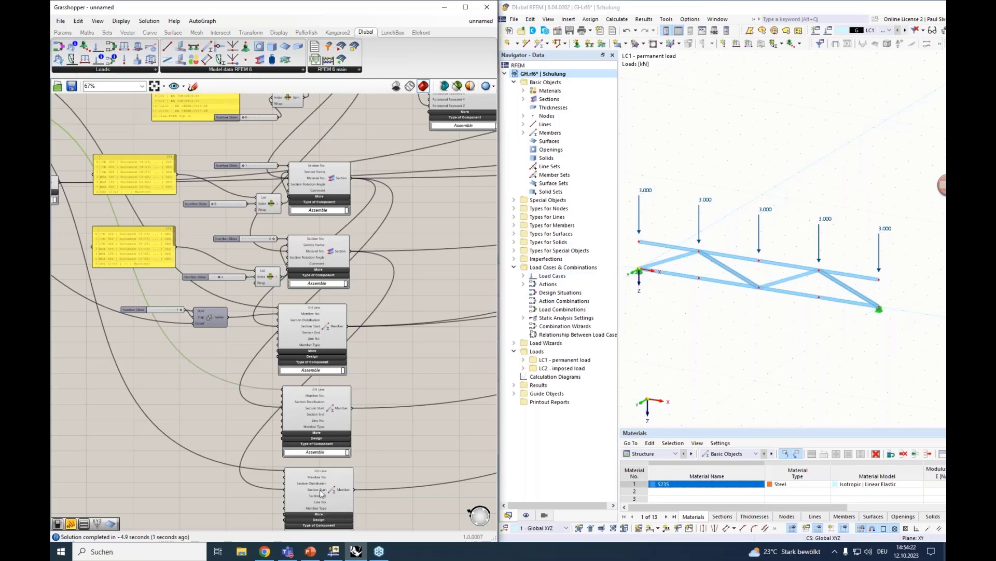
Disconnect the Line source from the GH Line input of the third Member component
left_click(320, 493)
right_click_drag(85, 383, 300, 423)
right_click_drag(178, 372, 67, 249)
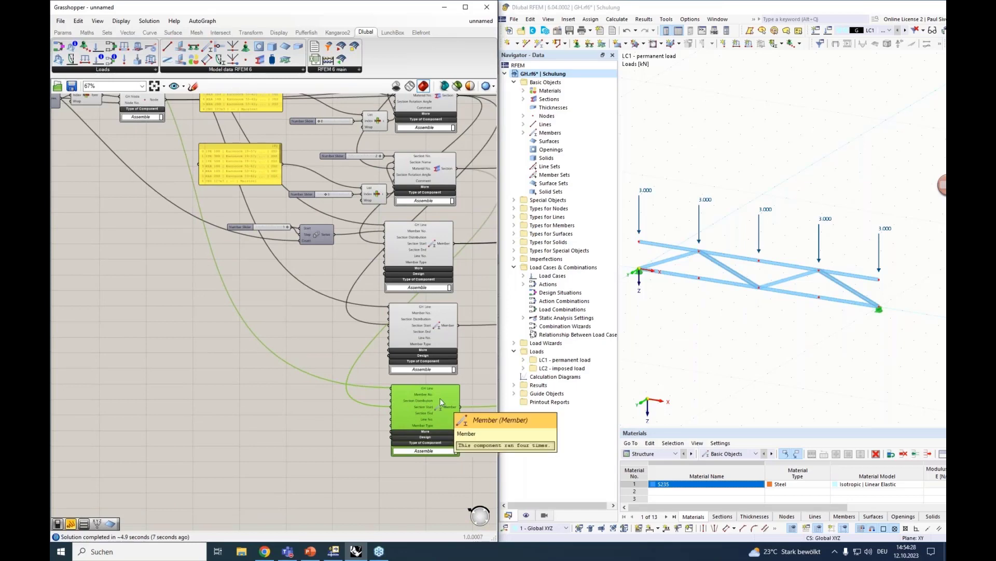
mouse_move(99, 216)
right_mouse_down()
mouse_move(156, 298)
mouse_move(201, 310)
mouse_move(198, 301)
mouse_move(194, 318)
mouse_move(91, 213)
right_mouse_up()
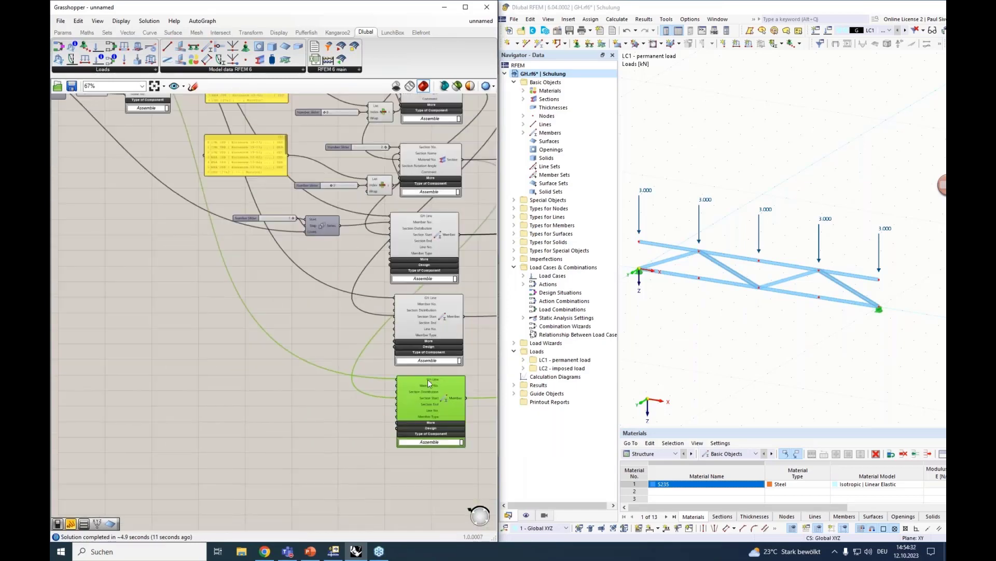
right_click(428, 380)
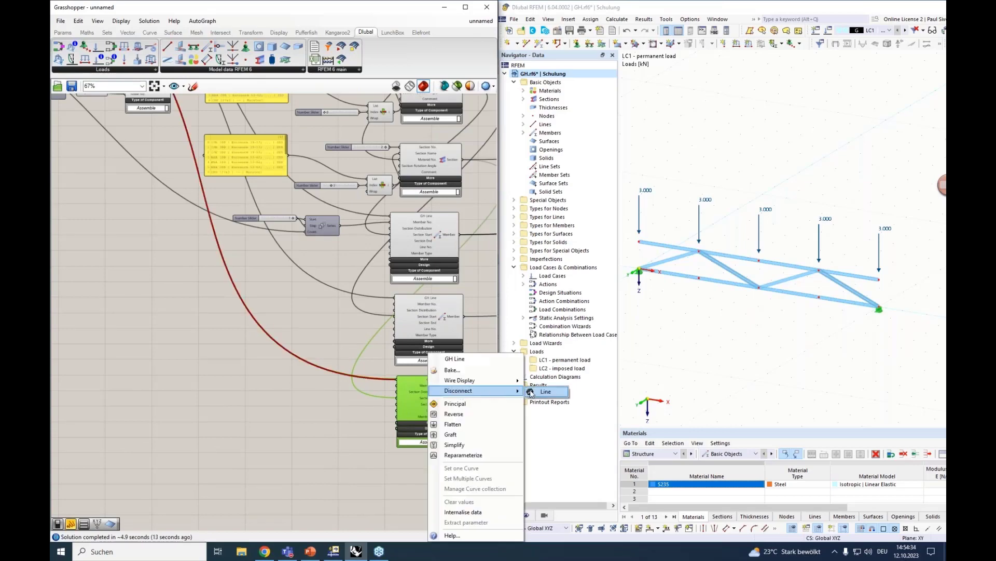
left_click(540, 392)
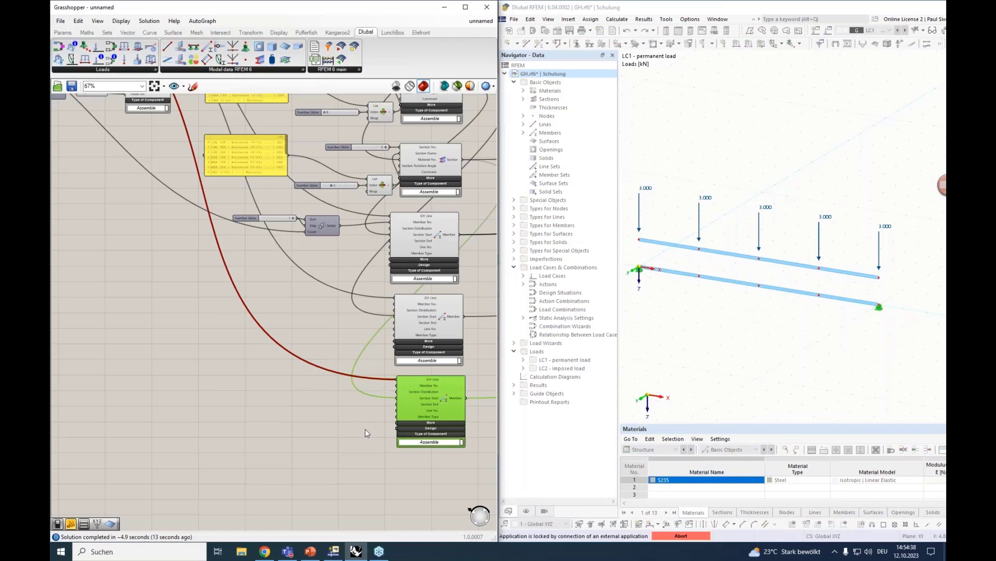
Connect the brace lines parameter to the GH Line input of the third Member component
scroll(366, 433, "down", 4)
scroll(193, 228, "up", 3)
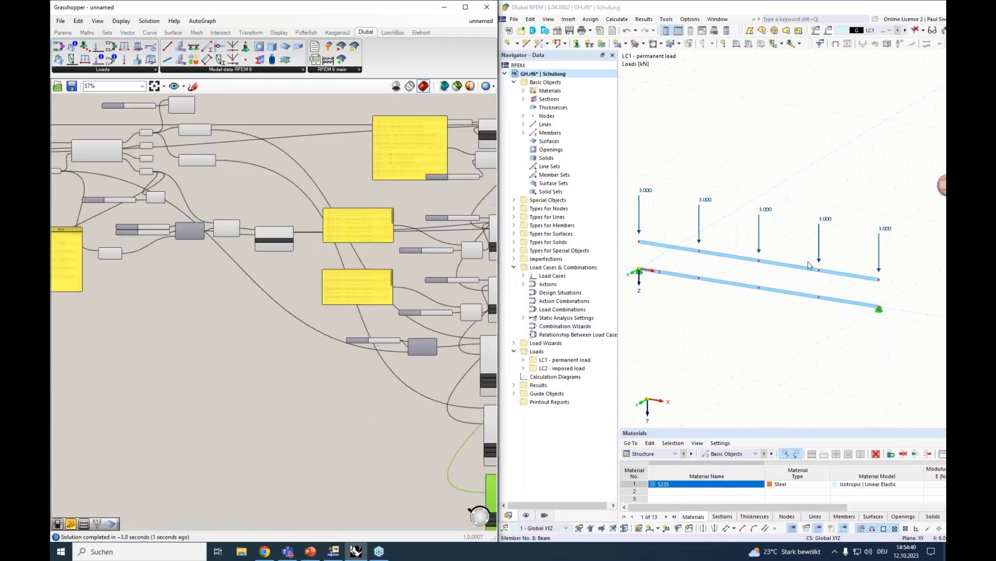
scroll(156, 153, "up", 4)
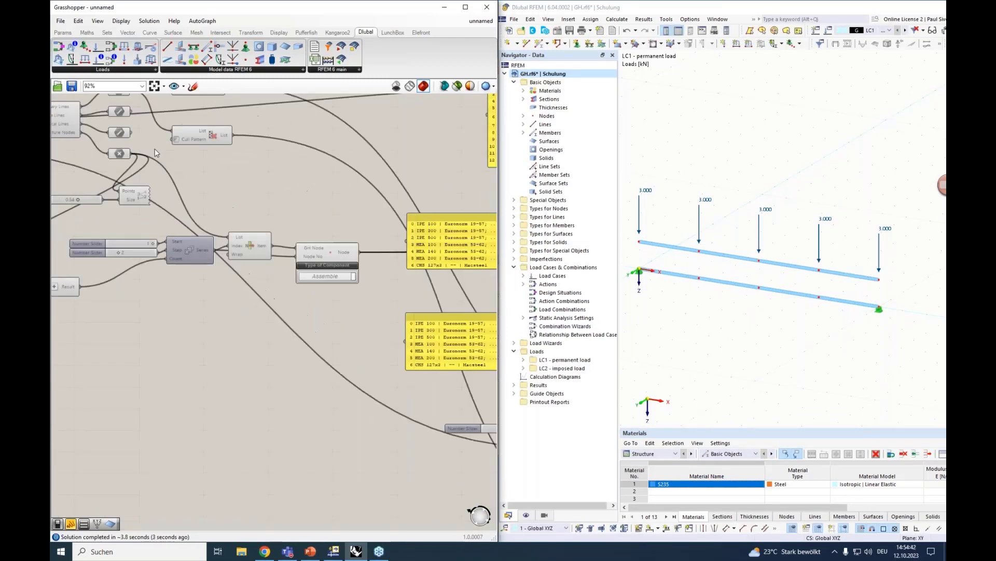
left_click(120, 113)
mouse_move(129, 123)
right_mouse_down()
mouse_move(156, 124)
mouse_move(147, 115)
right_mouse_up()
left_click_drag(149, 105, 392, 396)
scroll(386, 439, "down", 3)
scroll(391, 387, "up", 3)
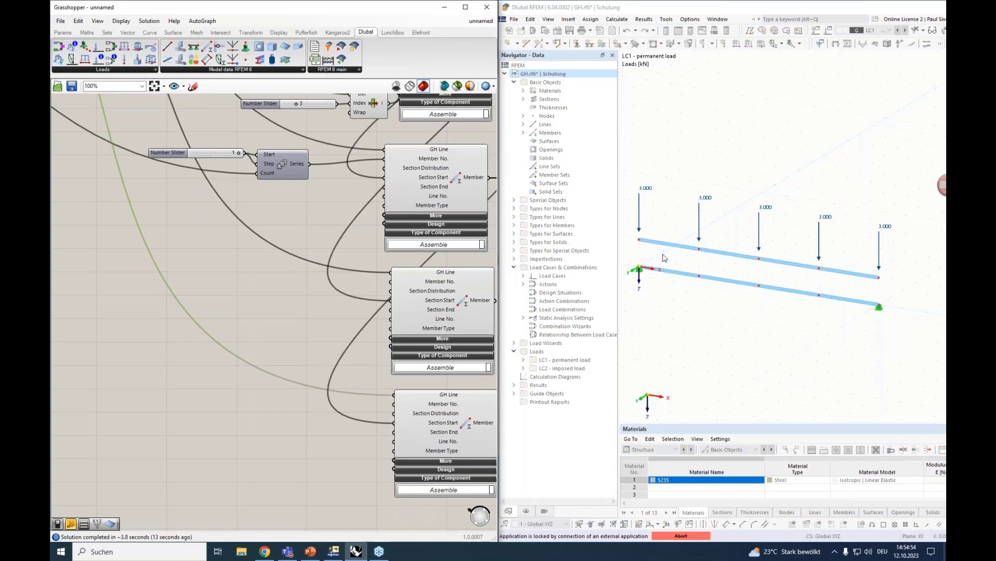
Add the vertical lines parameter as a further source to the third Member component's GH Line input, keeping the brace lines connected
scroll(193, 289, "down", 7)
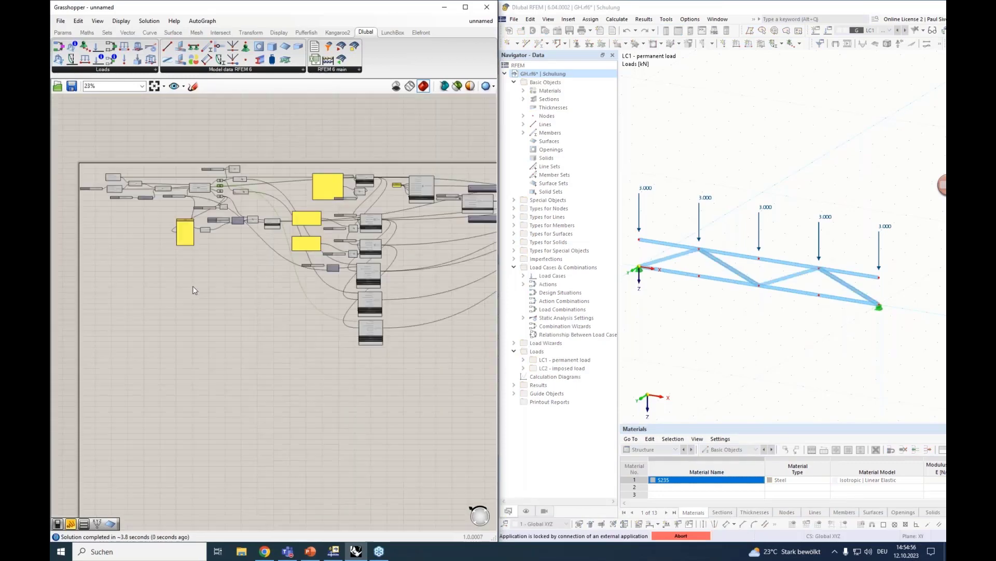
scroll(232, 155, "up", 6)
left_click(202, 237)
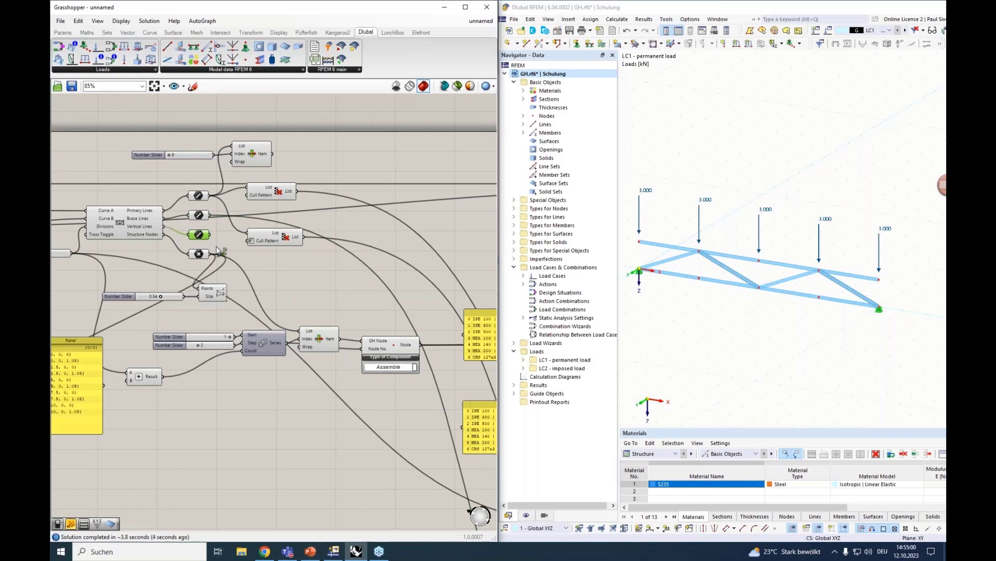
left_click_drag(210, 235, 382, 511)
scroll(432, 402, "down", 8)
scroll(409, 496, "up", 6)
scroll(382, 513, "up", 3)
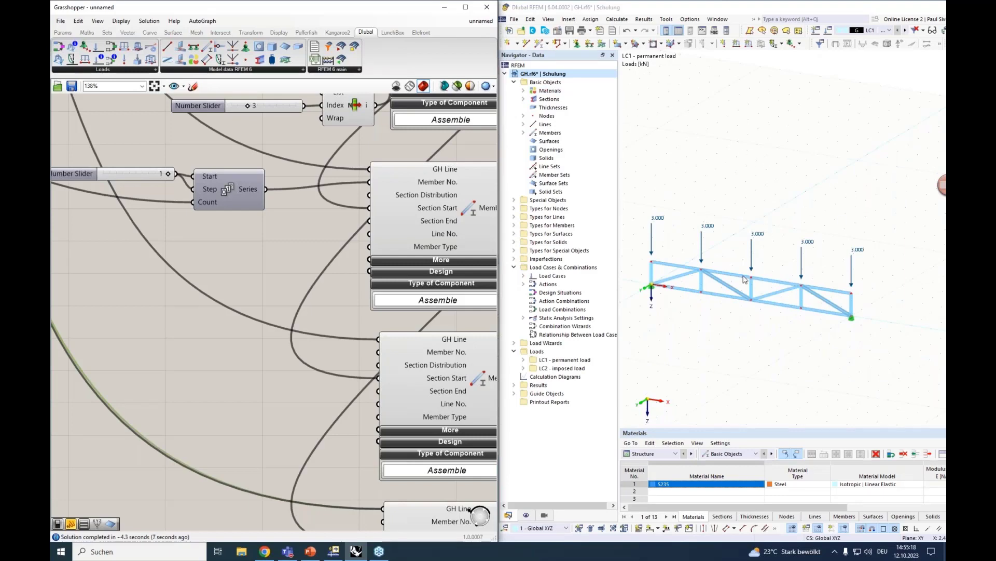
Inspect the transferred truss in RFEM and display the member loads of load case LC2 - imposed load
scroll(672, 281, "up", 2)
scroll(672, 281, "down", 1)
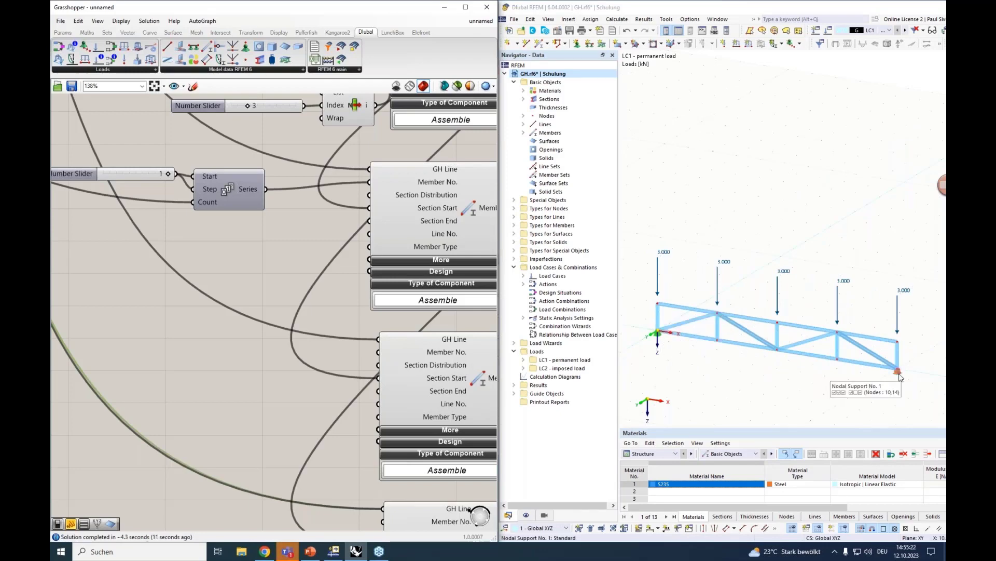
left_click(891, 31)
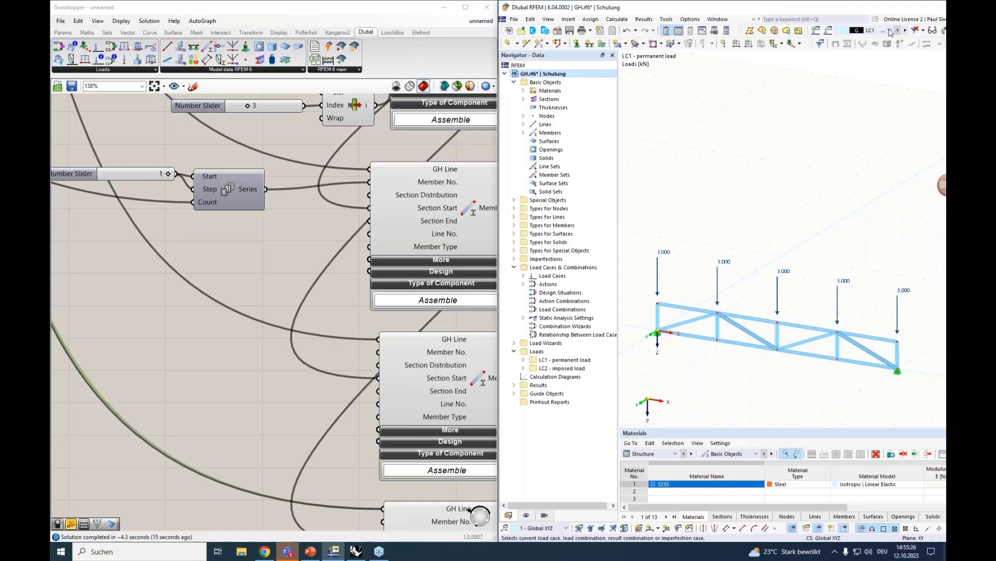
left_click(886, 47)
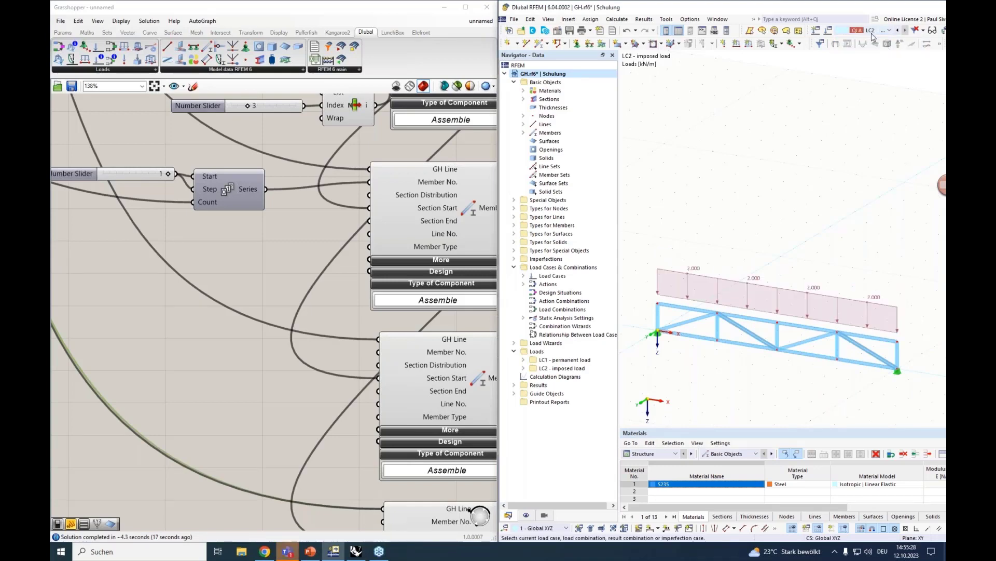
left_click(755, 282)
Maximize the RFEM window and show the calculated results of LC2 - imposed load
left_click_drag(695, 20, 619, 2)
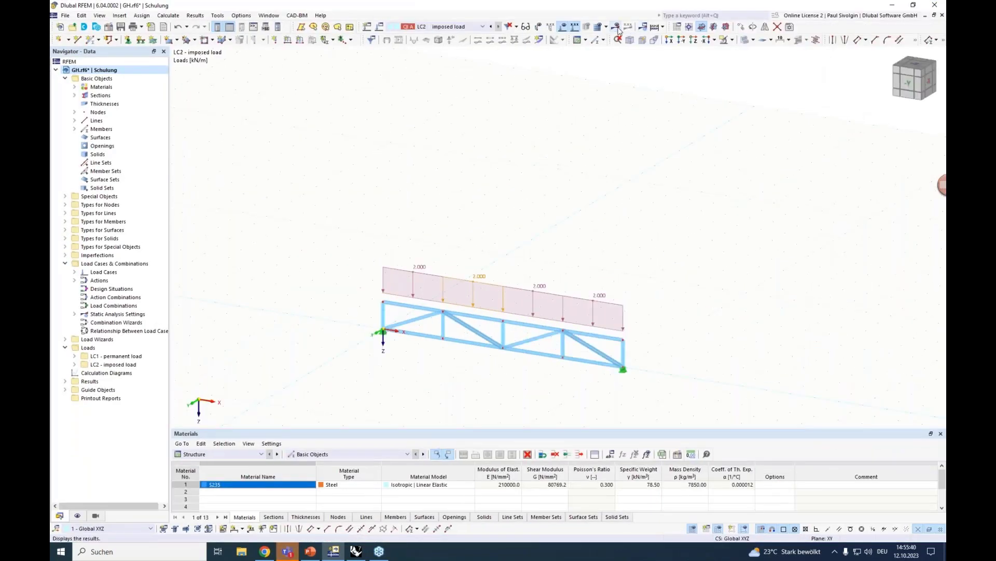
left_click(616, 27)
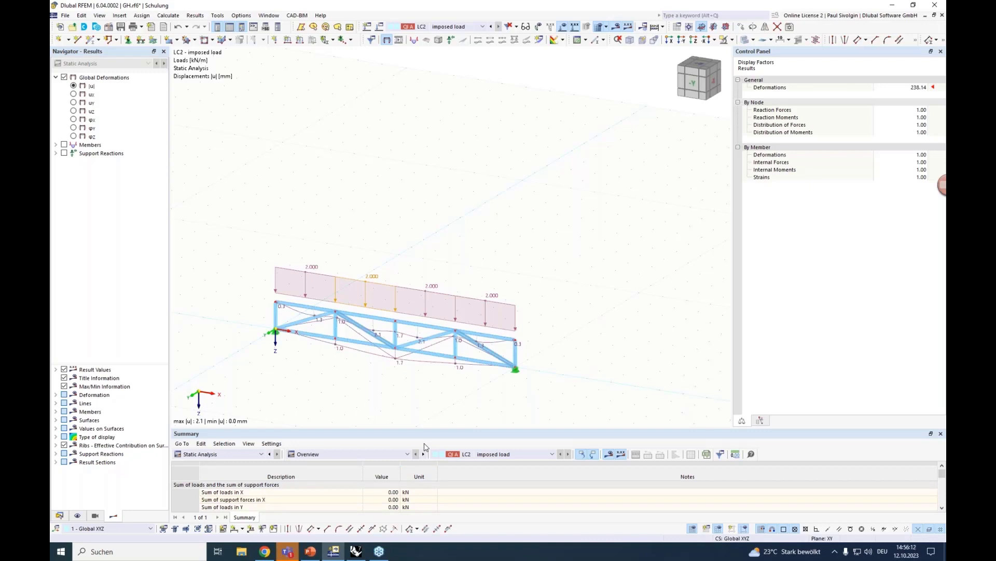
Switch to the browser and open the Webinars page of the Dlubal website
left_click(379, 551)
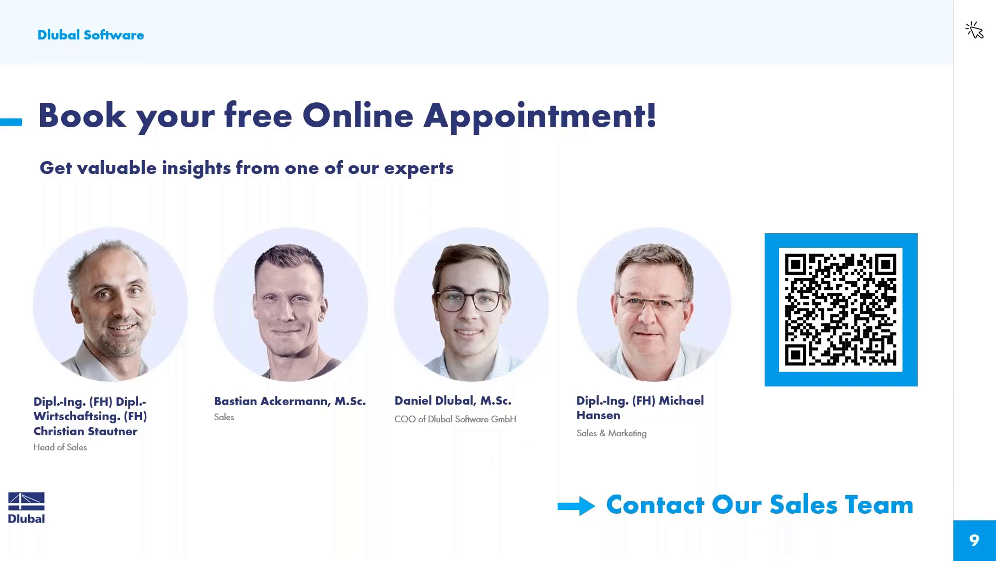
key("alt+Tab")
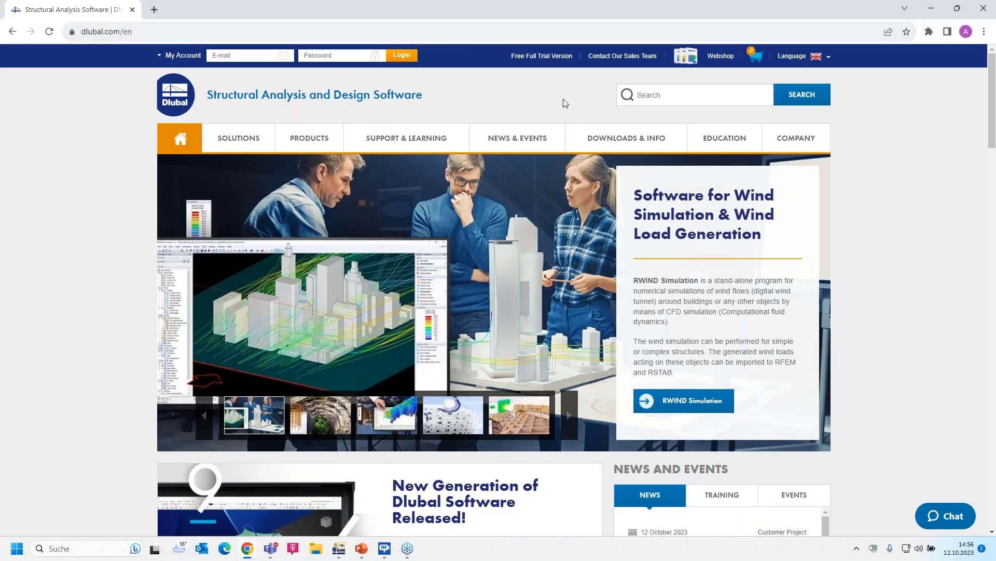
mouse_move(523, 137)
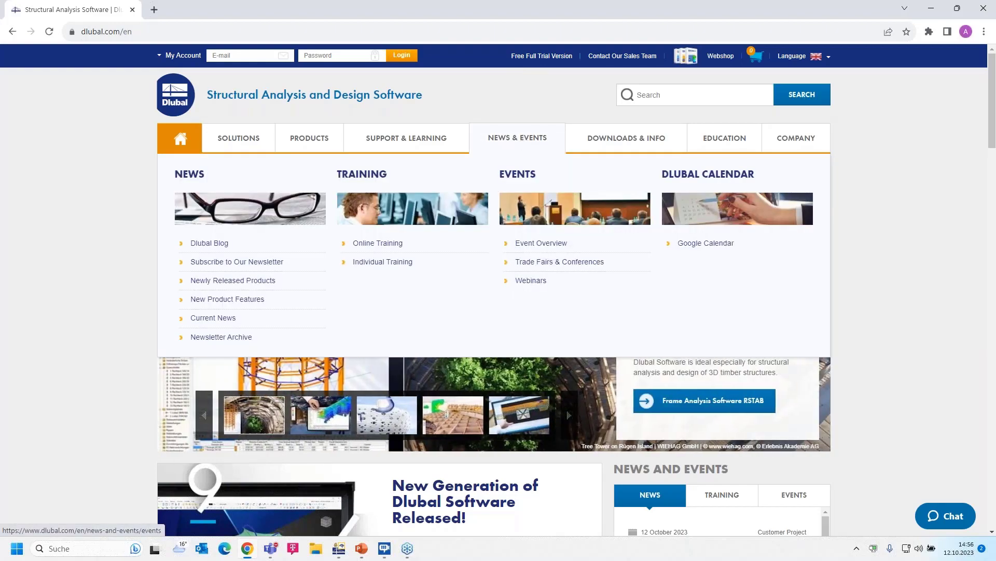
left_click(530, 282)
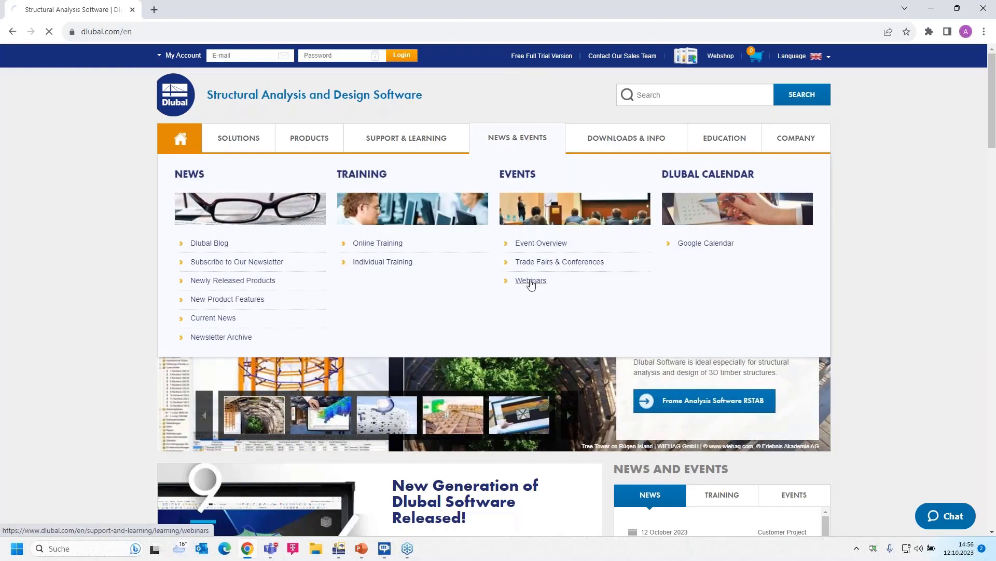
Look through the list of upcoming and past webinars on the Webinars page
scroll(503, 233, "down", 6)
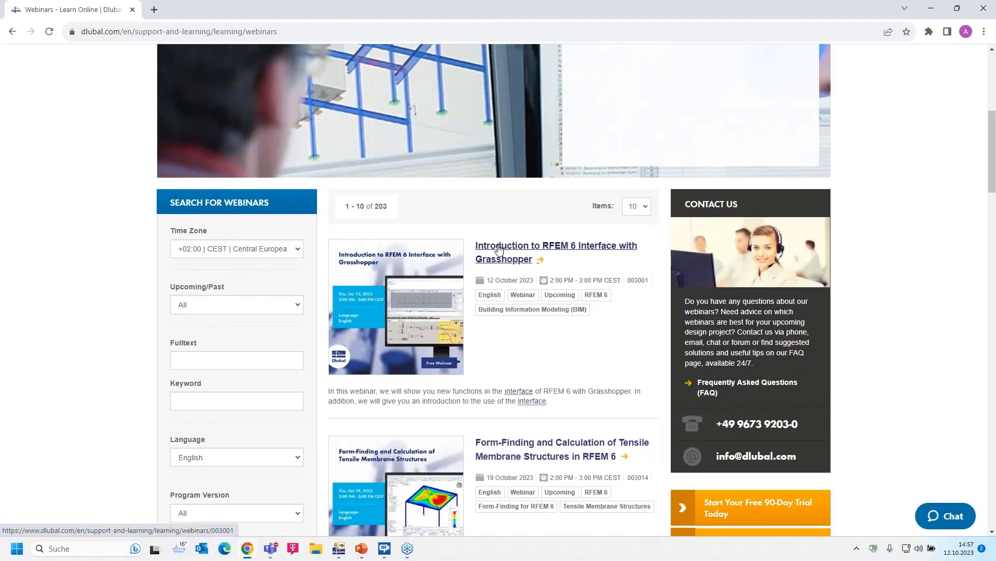
scroll(503, 233, "down", 4)
scroll(597, 366, "up", 1)
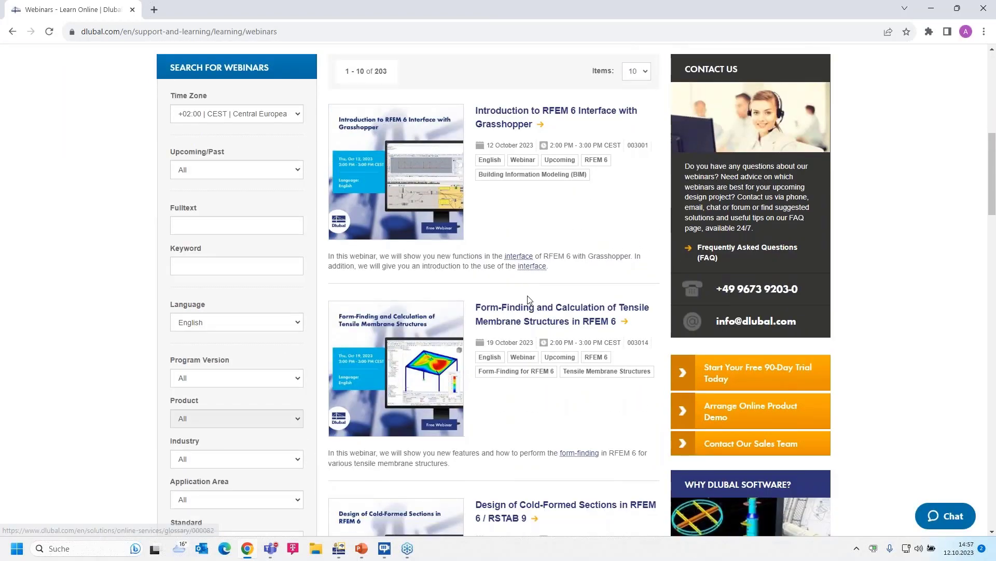
scroll(512, 338, "down", 3)
scroll(512, 338, "down", 5)
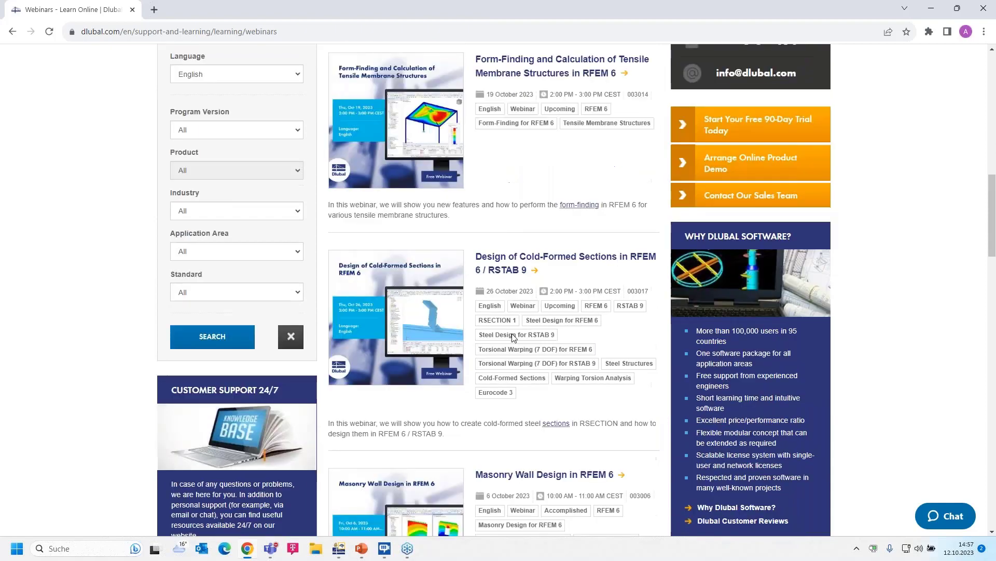
scroll(519, 322, "down", 4)
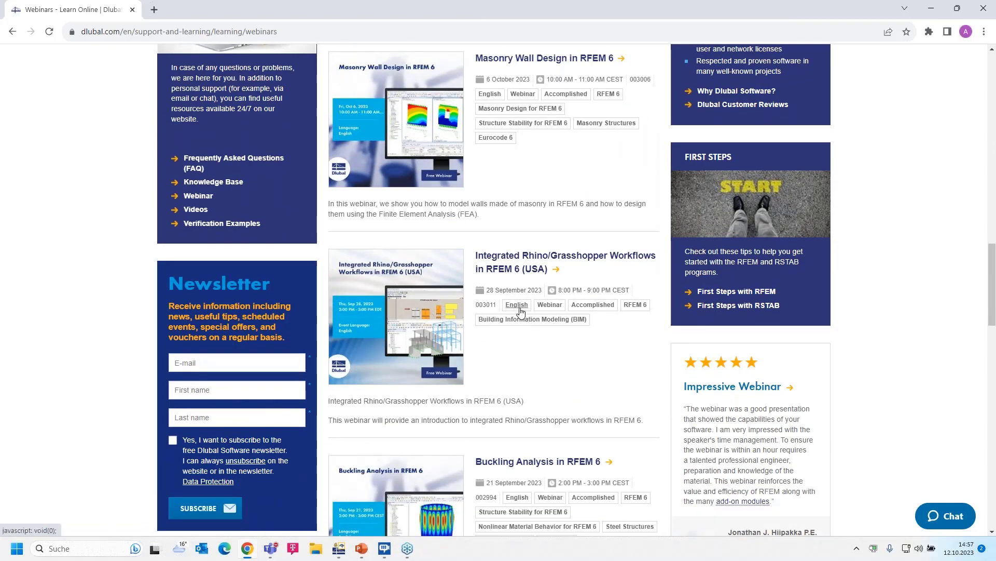
scroll(518, 322, "up", 3)
scroll(520, 312, "up", 10)
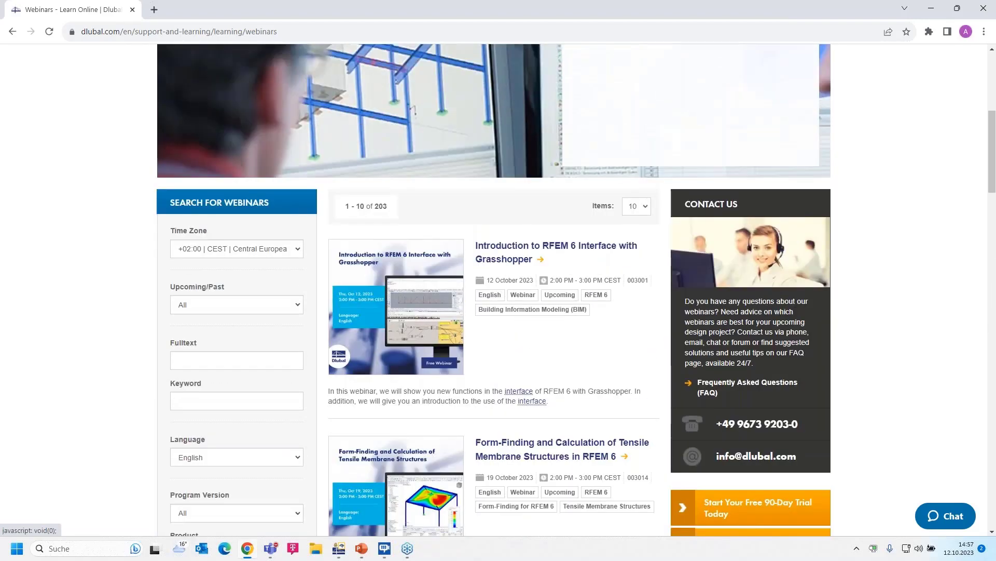
Open the webinar "Introduction to RFEM 6 Interface with Grasshopper" and examine its recording, downloads and models to download
left_click(510, 252)
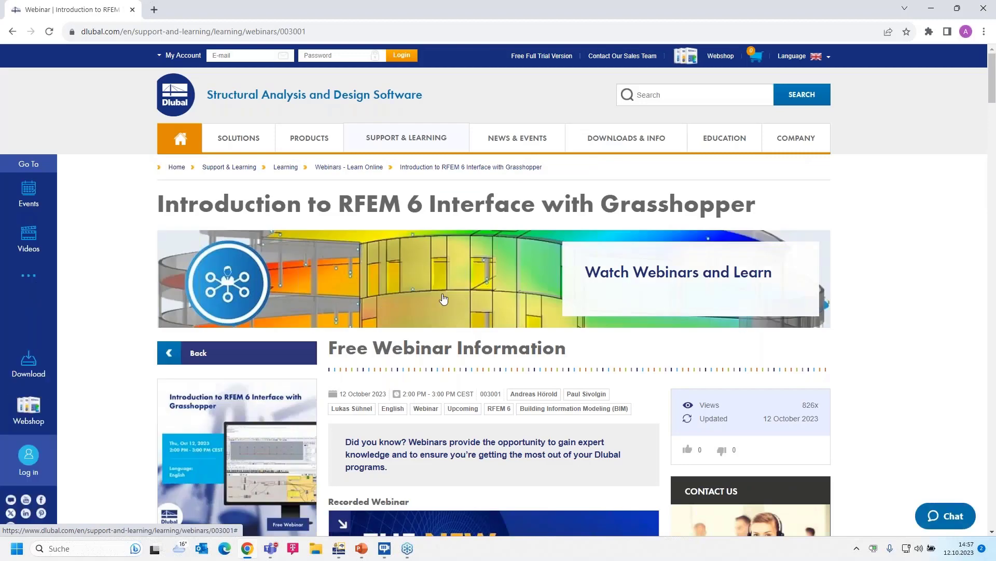
scroll(444, 298, "down", 4)
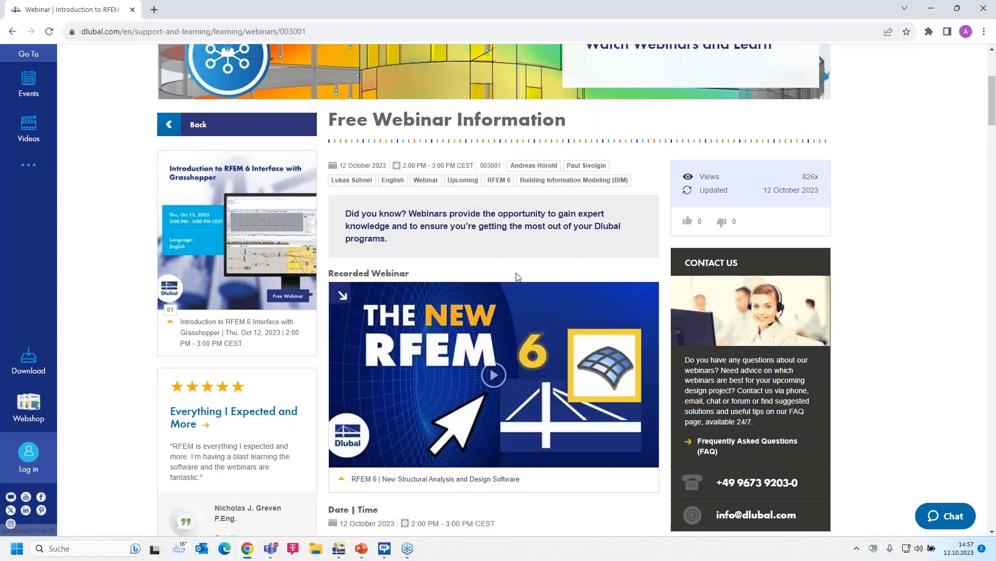
scroll(520, 369, "down", 1)
scroll(520, 371, "down", 1)
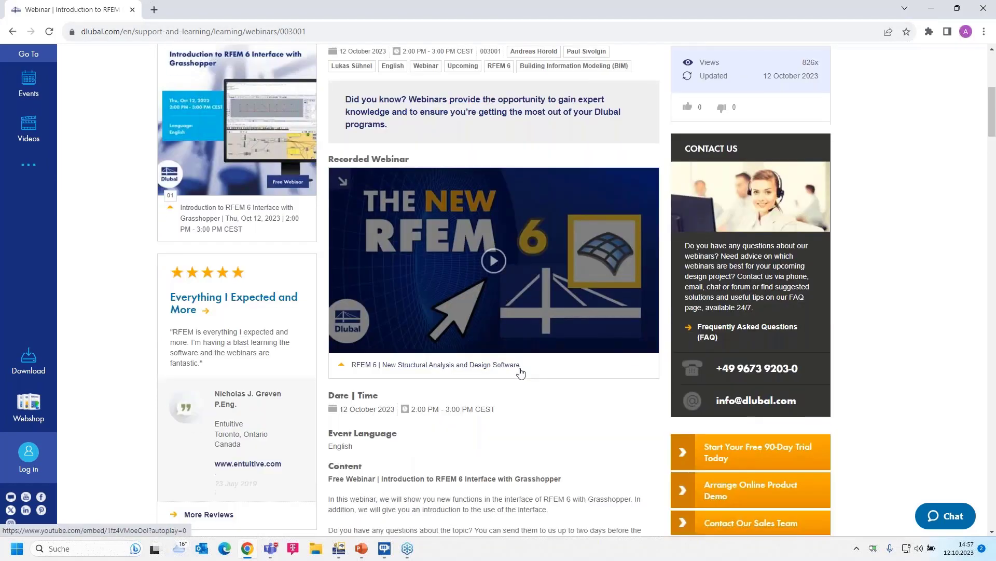
scroll(511, 287, "down", 3)
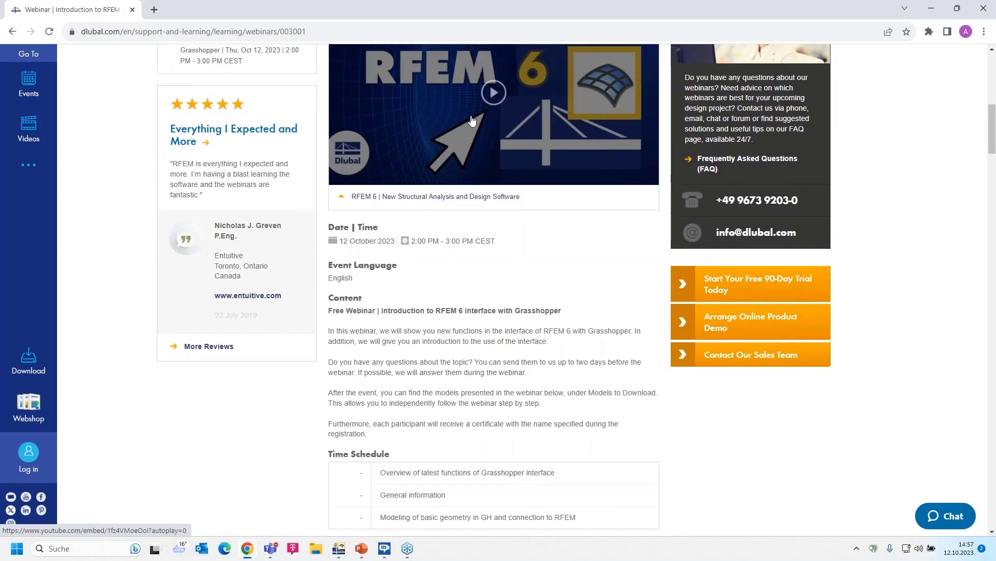
scroll(511, 287, "up", 2)
scroll(488, 284, "down", 8)
scroll(414, 353, "down", 5)
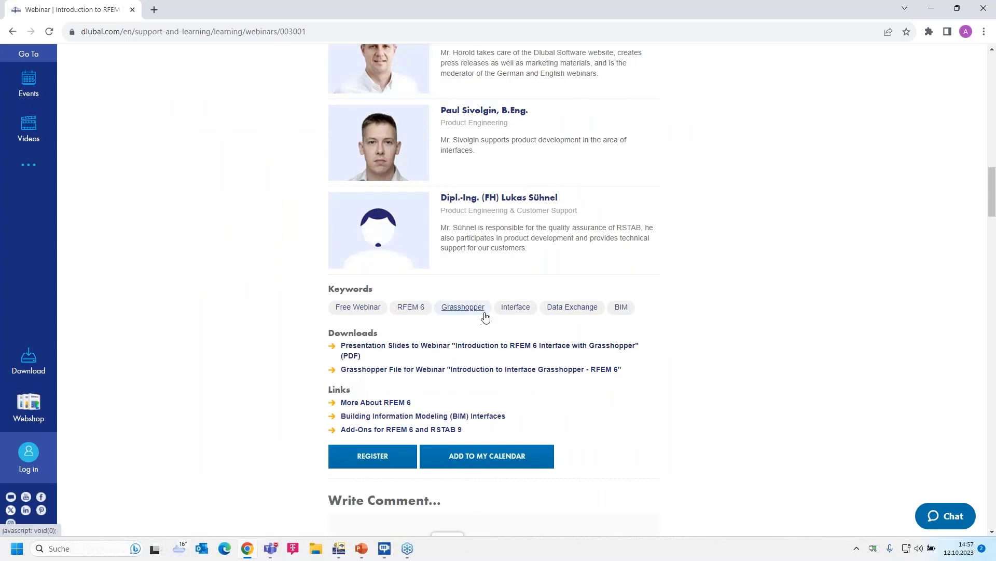
scroll(483, 315, "down", 2)
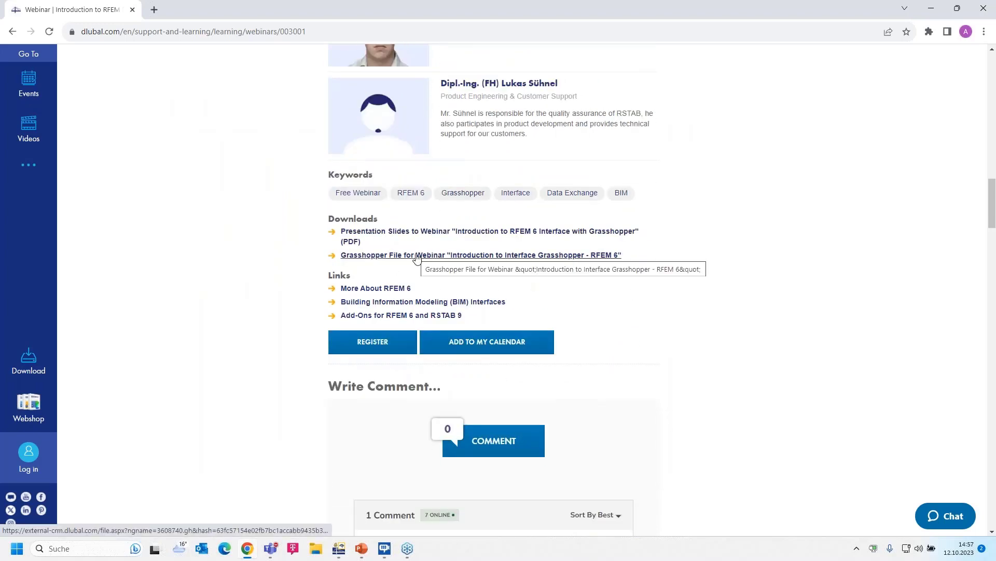
scroll(417, 260, "down", 6)
scroll(493, 119, "down", 15)
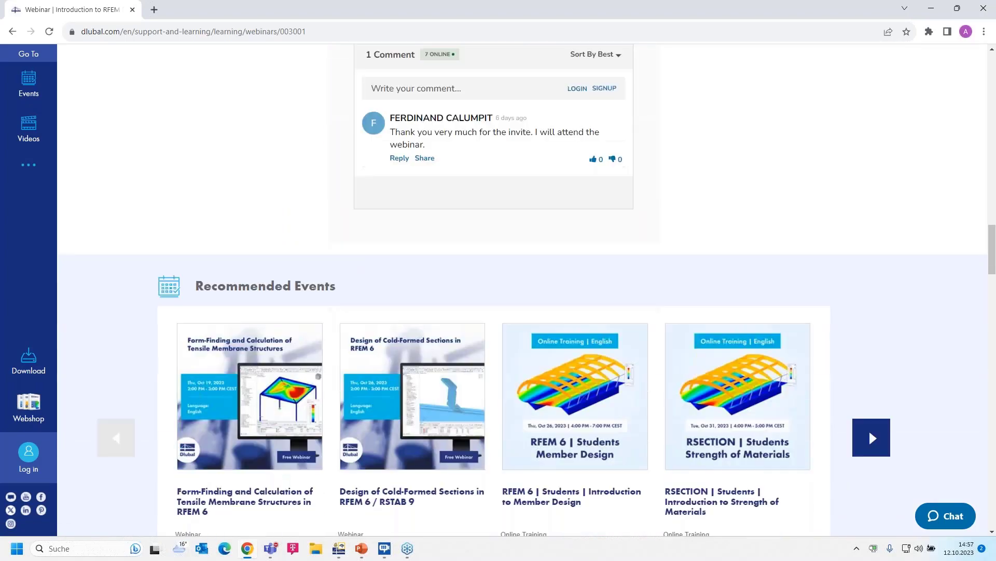
scroll(234, 386, "up", 1)
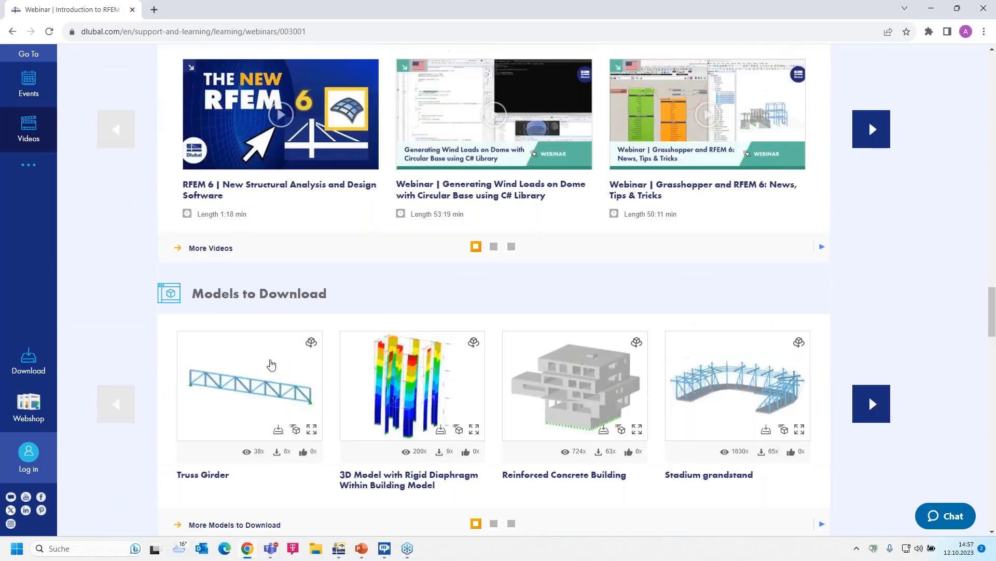